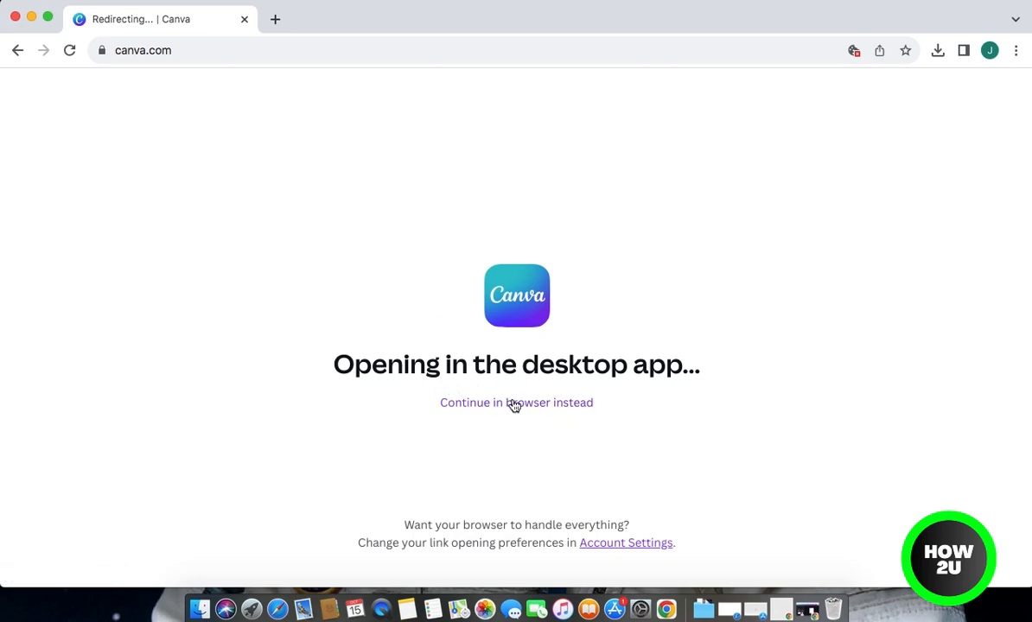
# Continue to Canva in the browser instead of the desktop app and look over the sections of the Templates page
pyautogui.click(517, 406)
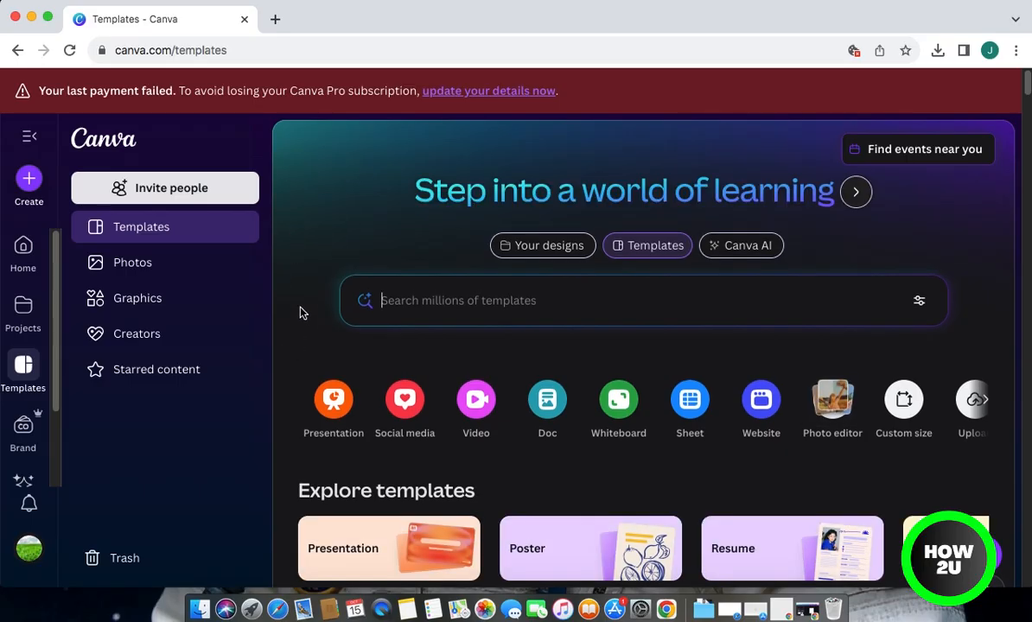
pyautogui.scroll(-5, 303, 275)
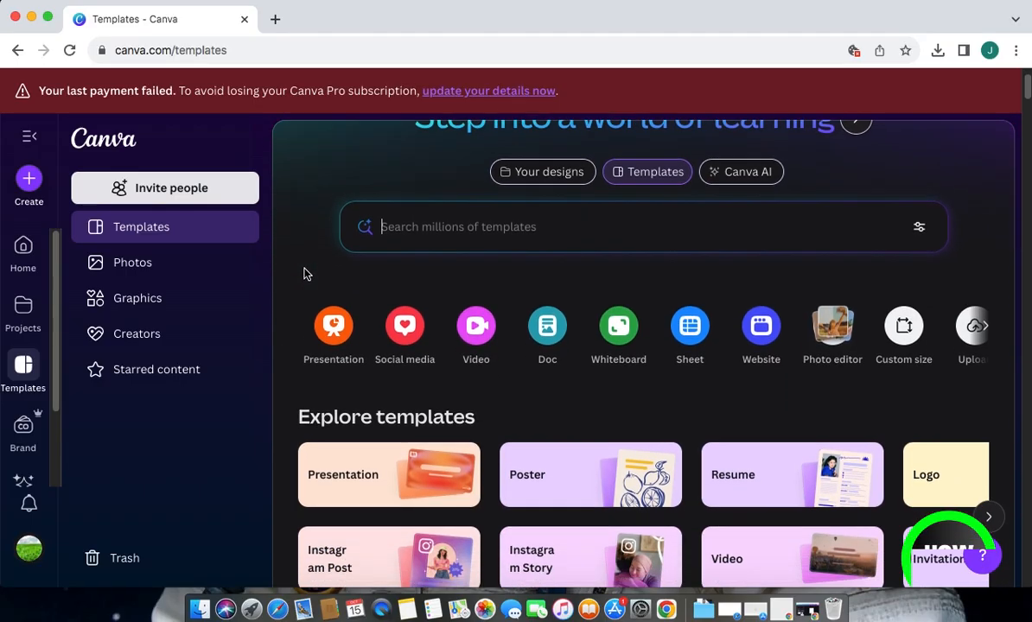
pyautogui.scroll(-9, 294, 320)
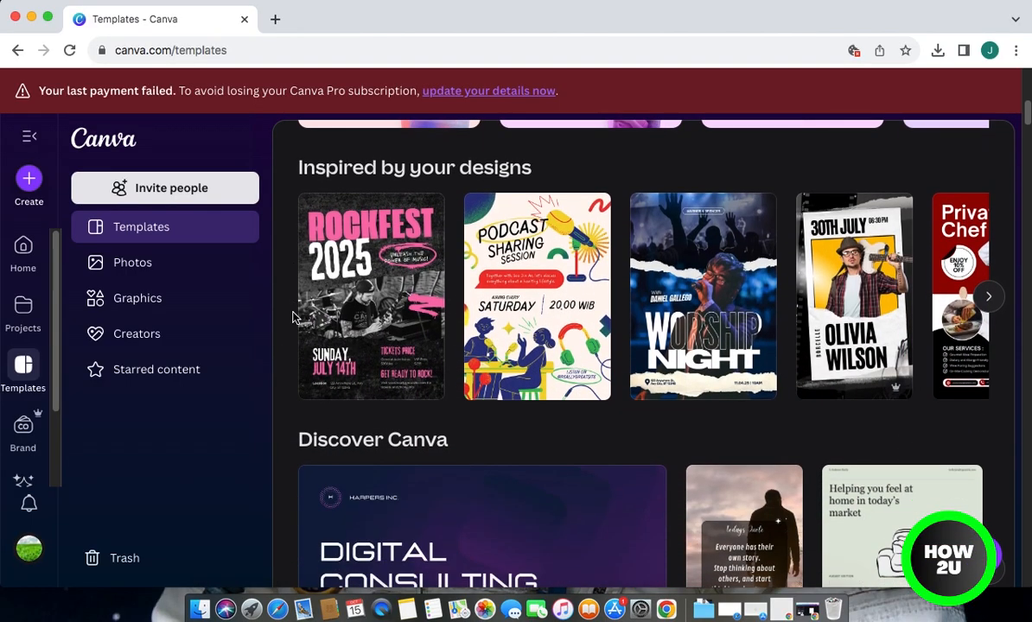
pyautogui.scroll(-6, 290, 316)
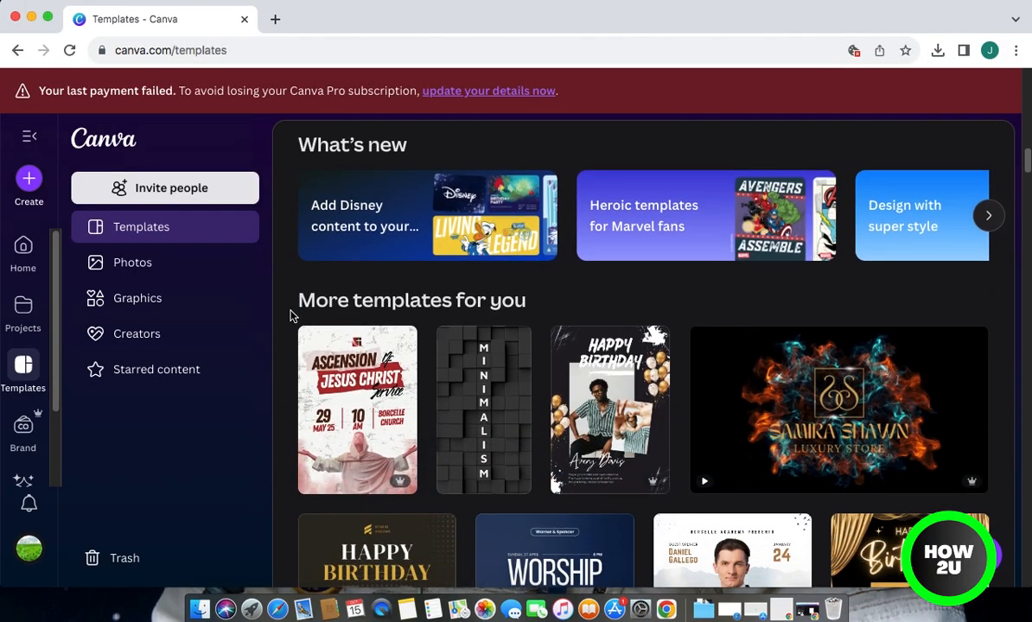
pyautogui.scroll(-7, 290, 317)
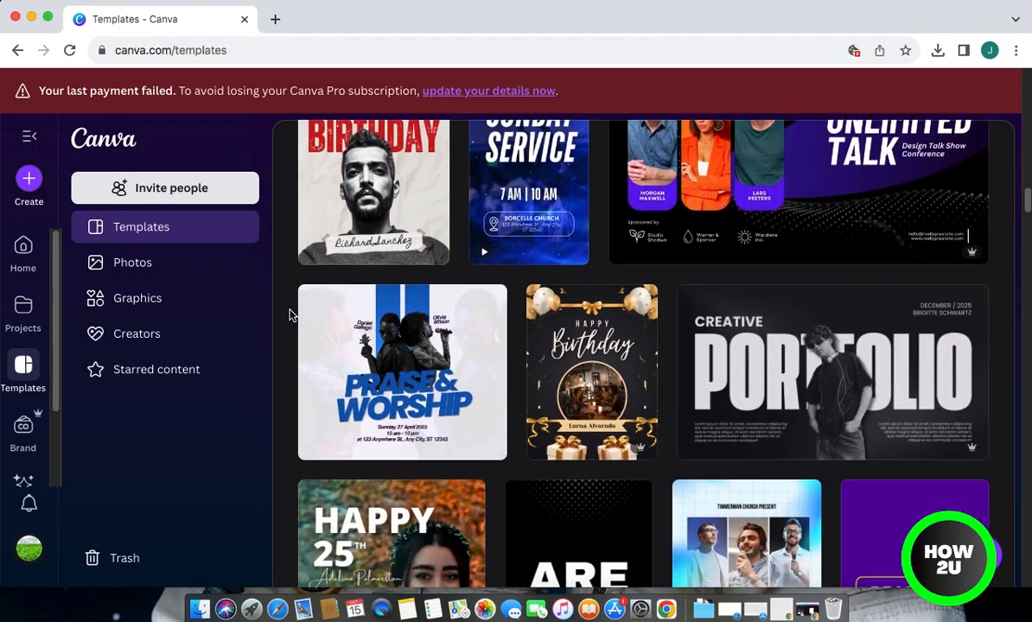
pyautogui.scroll(-1, 290, 316)
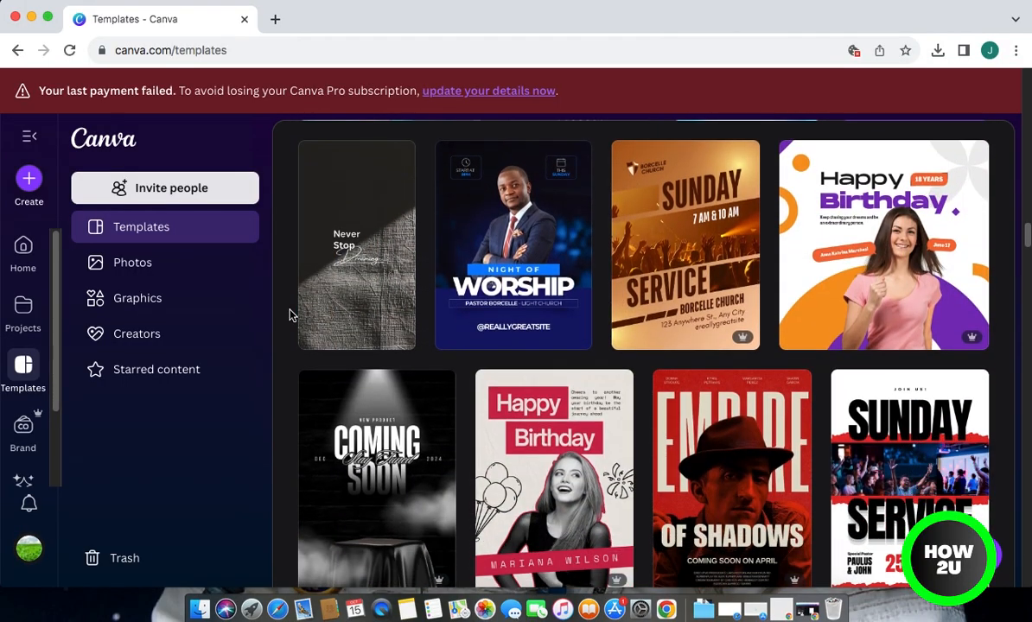
pyautogui.scroll(10, 290, 317)
pyautogui.scroll(3, 290, 317)
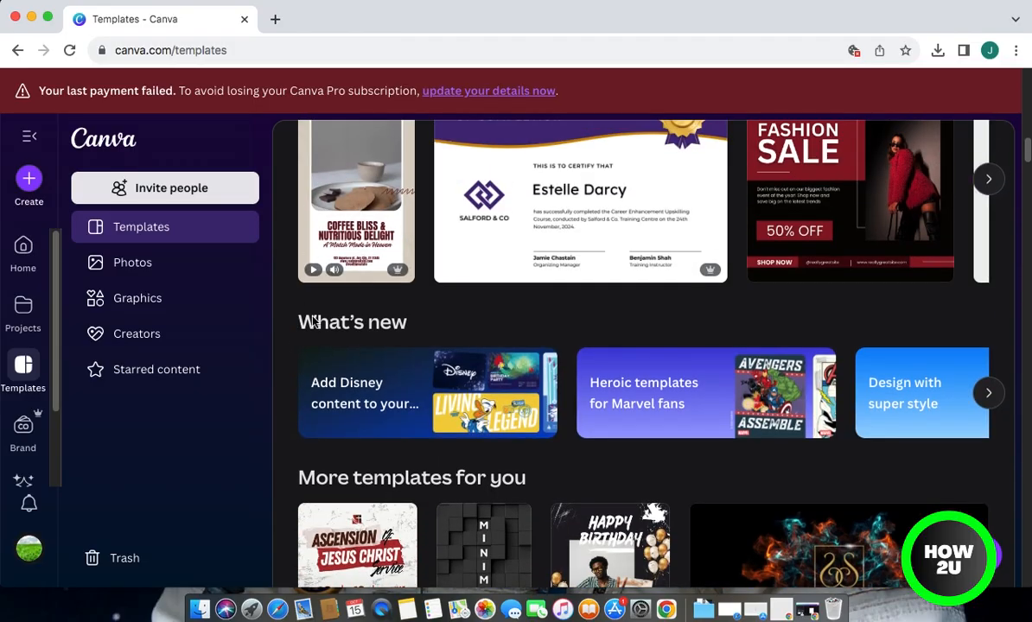
pyautogui.scroll(2, 290, 320)
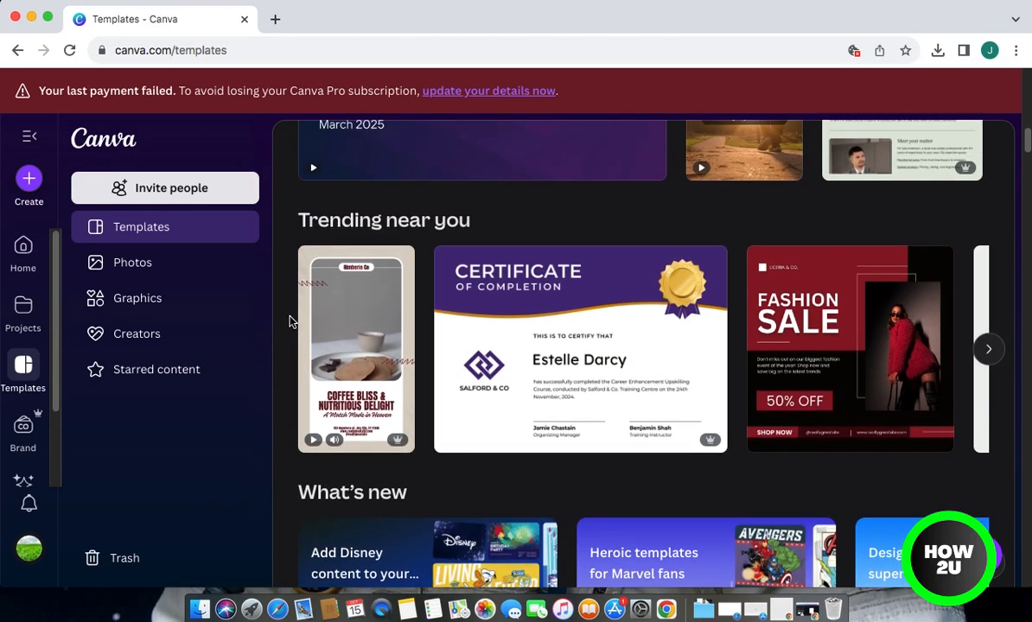
pyautogui.scroll(7, 290, 321)
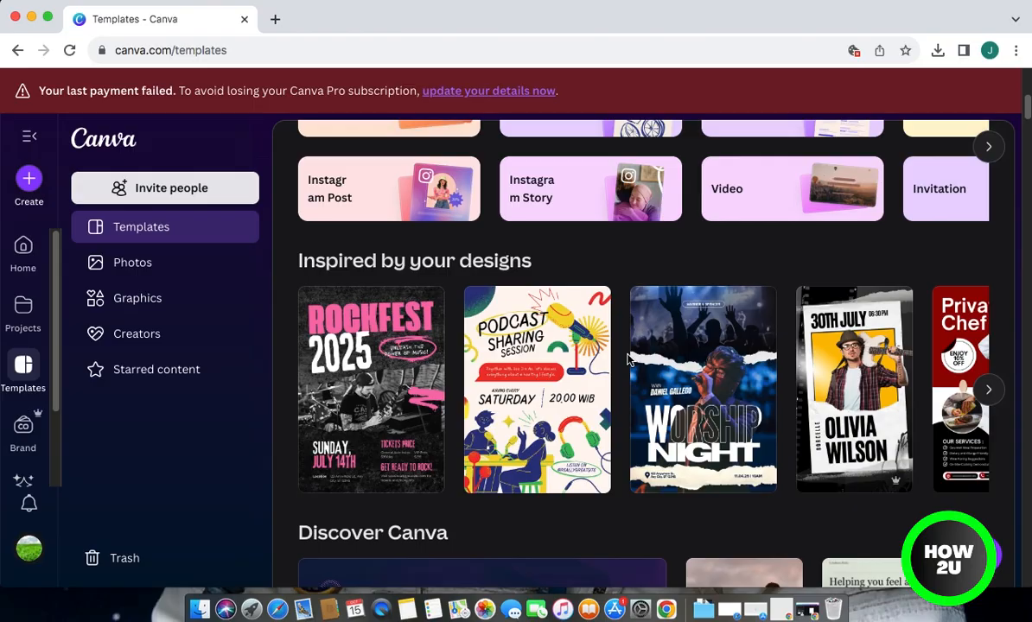
# Browse the suggested templates from Inspired by your designs through More templates for you, and return to the template search field
pyautogui.scroll(-2, 624, 361)
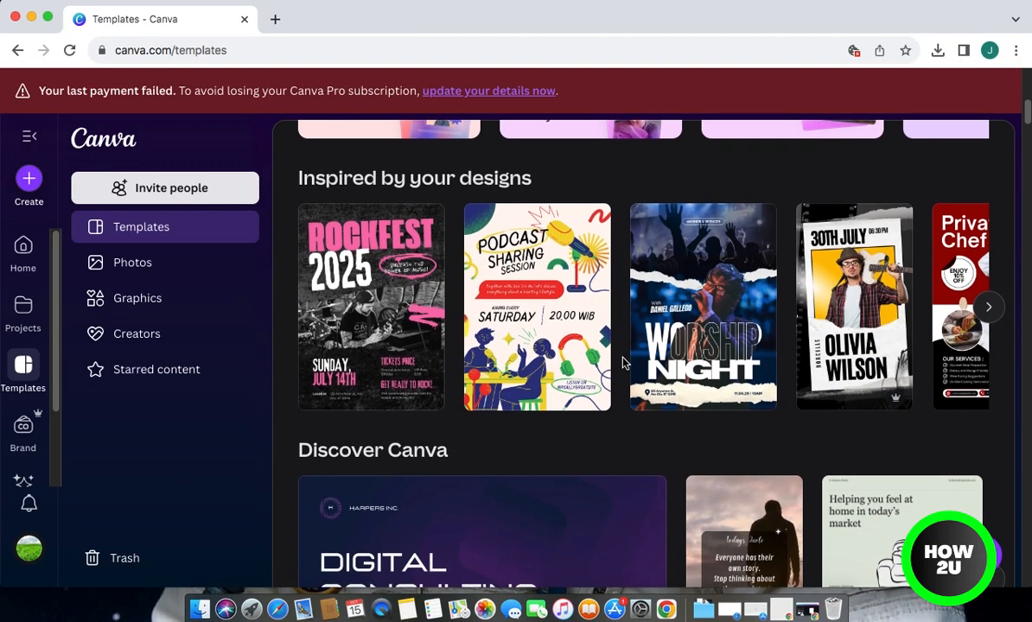
pyautogui.scroll(-2, 622, 361)
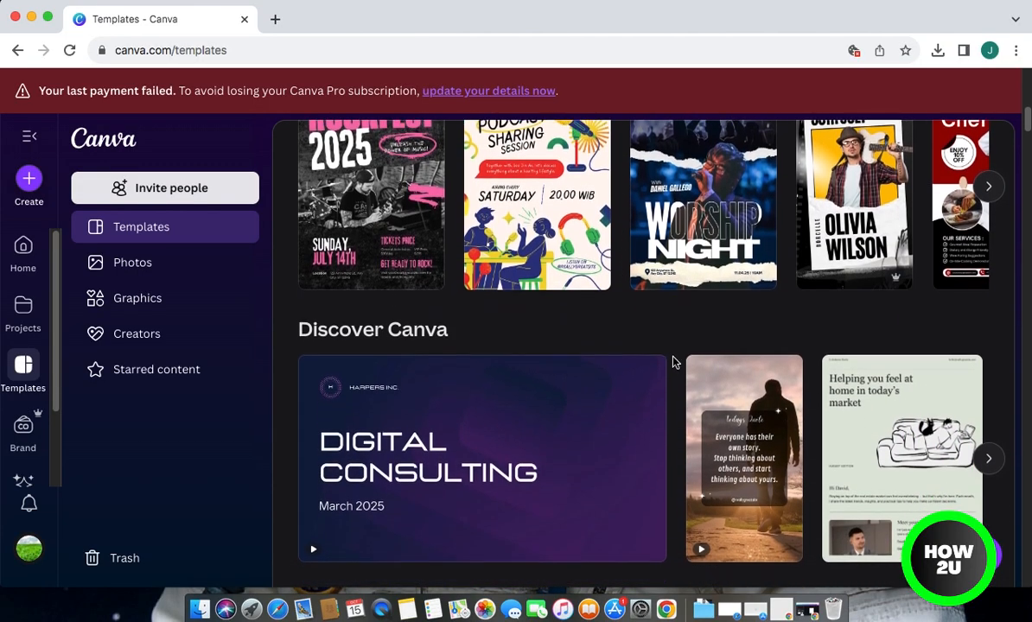
pyautogui.scroll(-5, 674, 361)
pyautogui.scroll(-8, 677, 362)
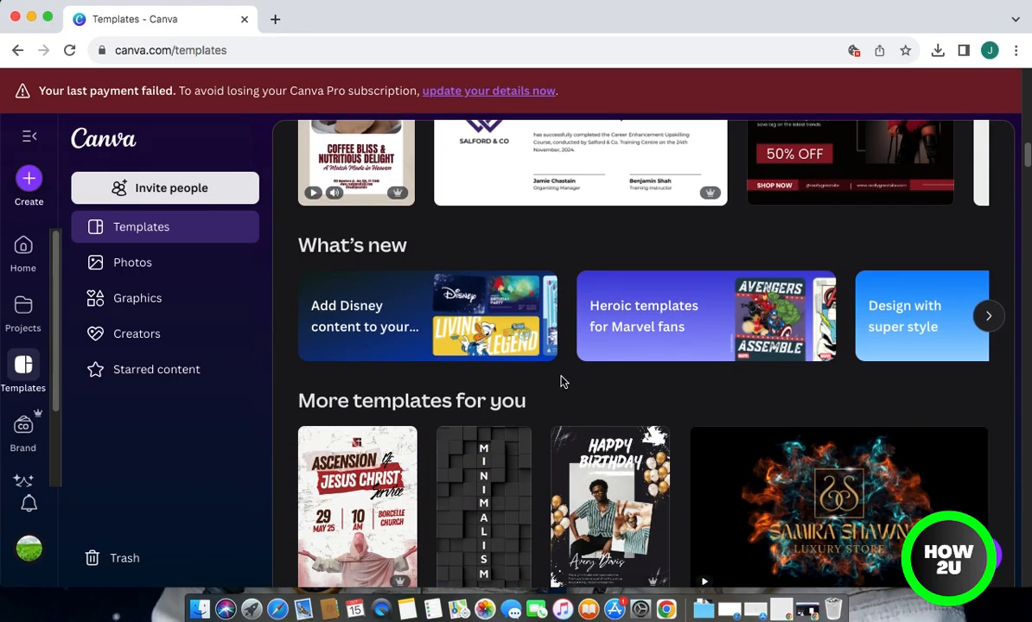
pyautogui.scroll(-5, 560, 381)
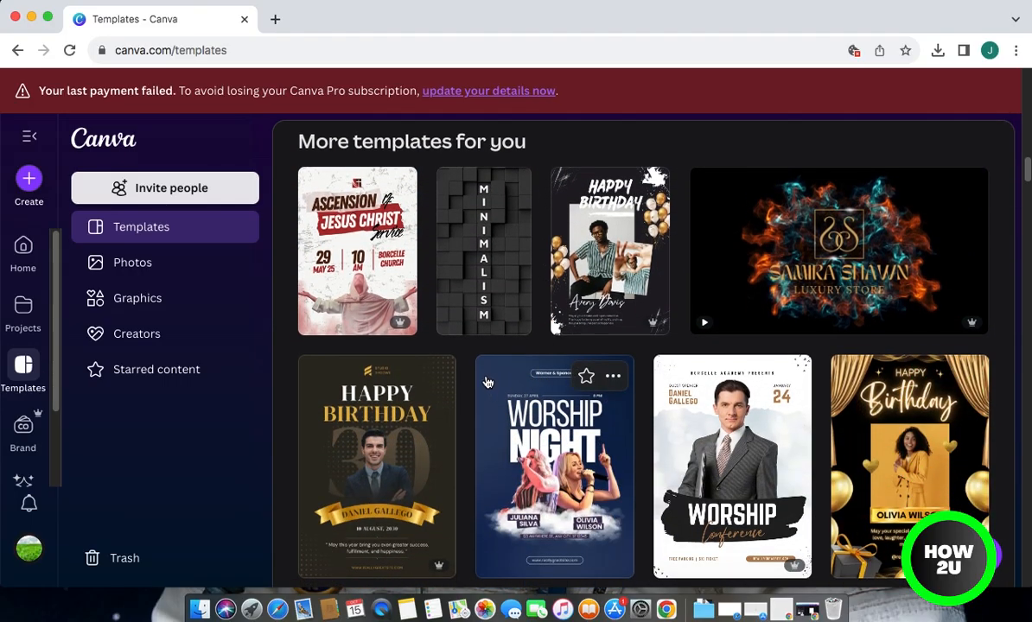
pyautogui.scroll(-10, 466, 381)
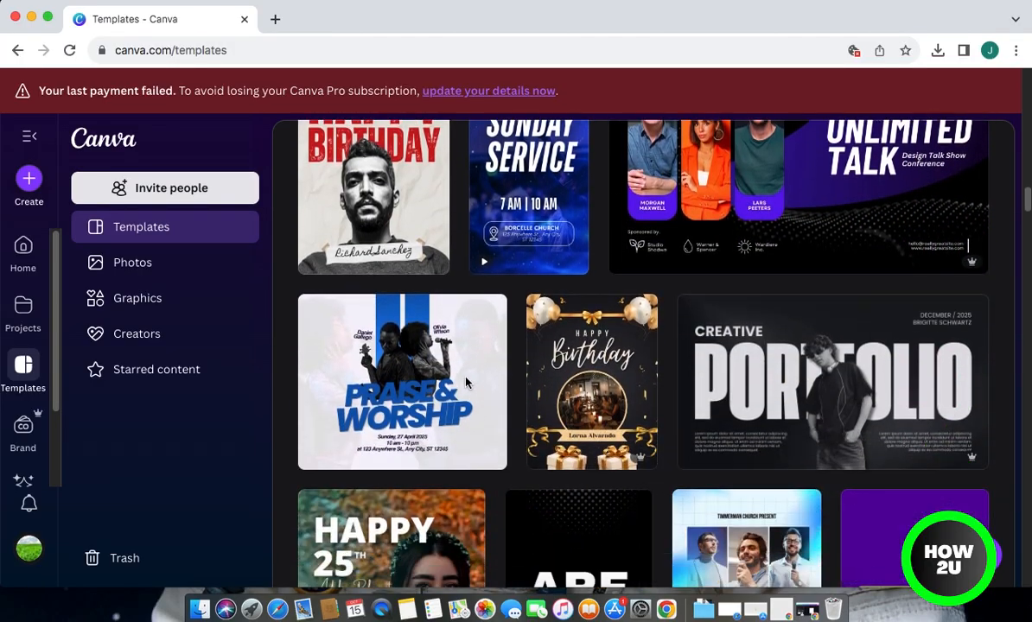
pyautogui.scroll(-3, 493, 372)
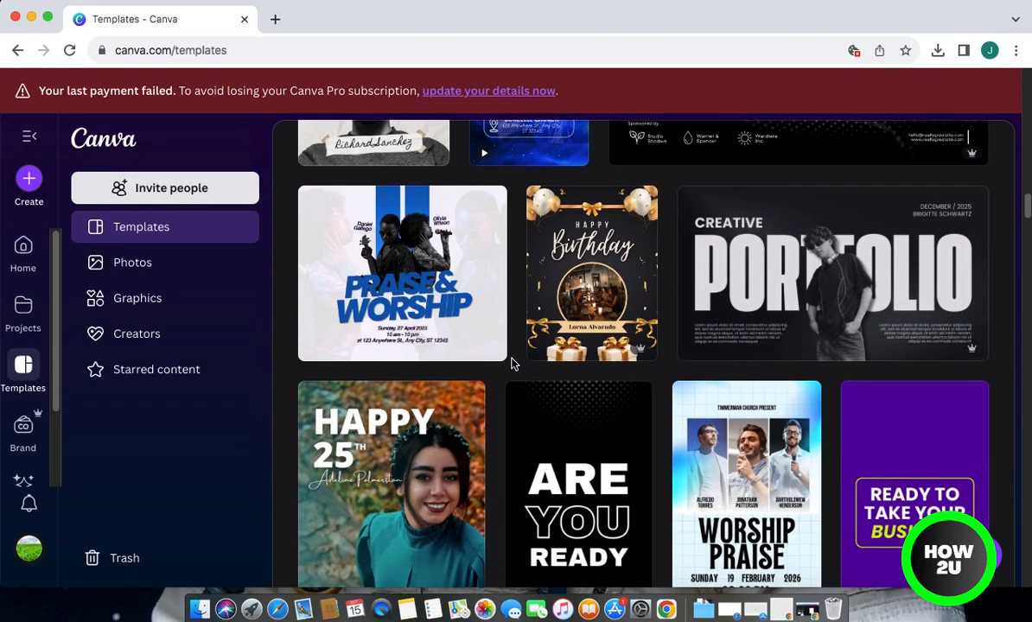
pyautogui.scroll(-10, 495, 375)
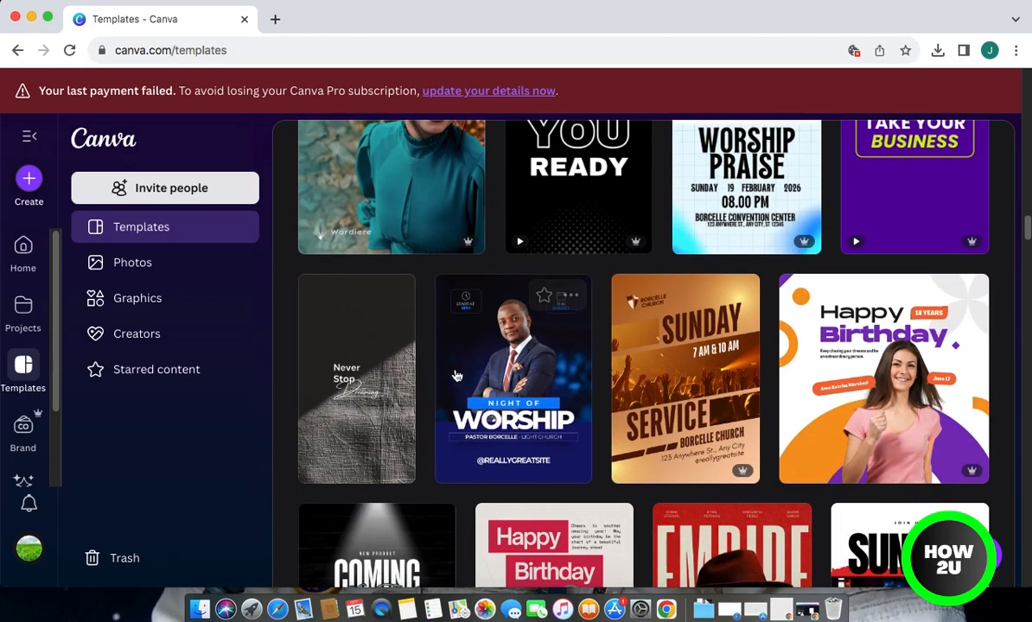
pyautogui.scroll(-15, 456, 375)
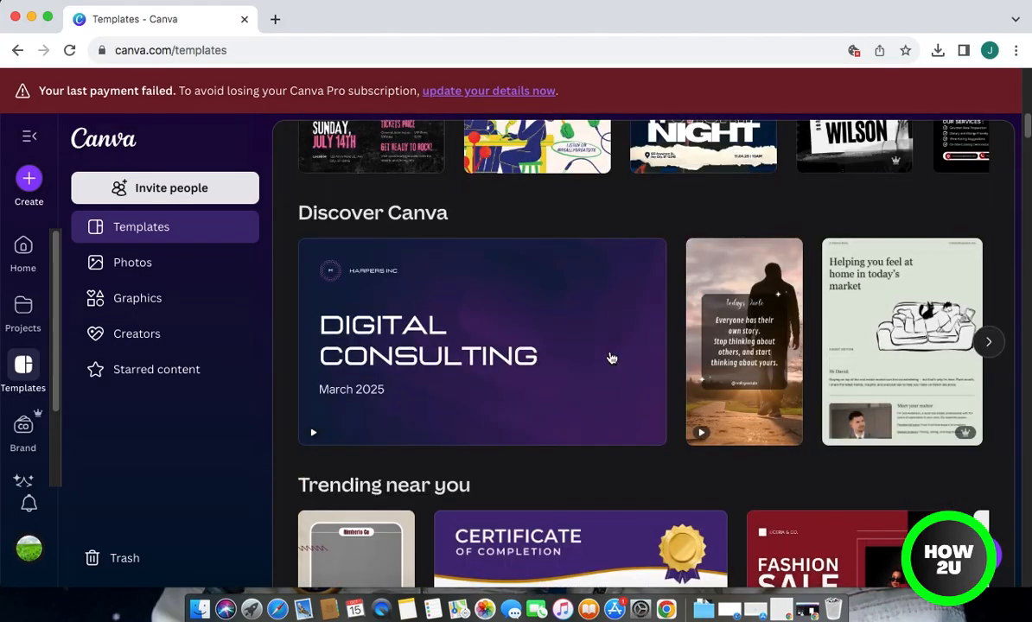
pyautogui.scroll(20, 611, 358)
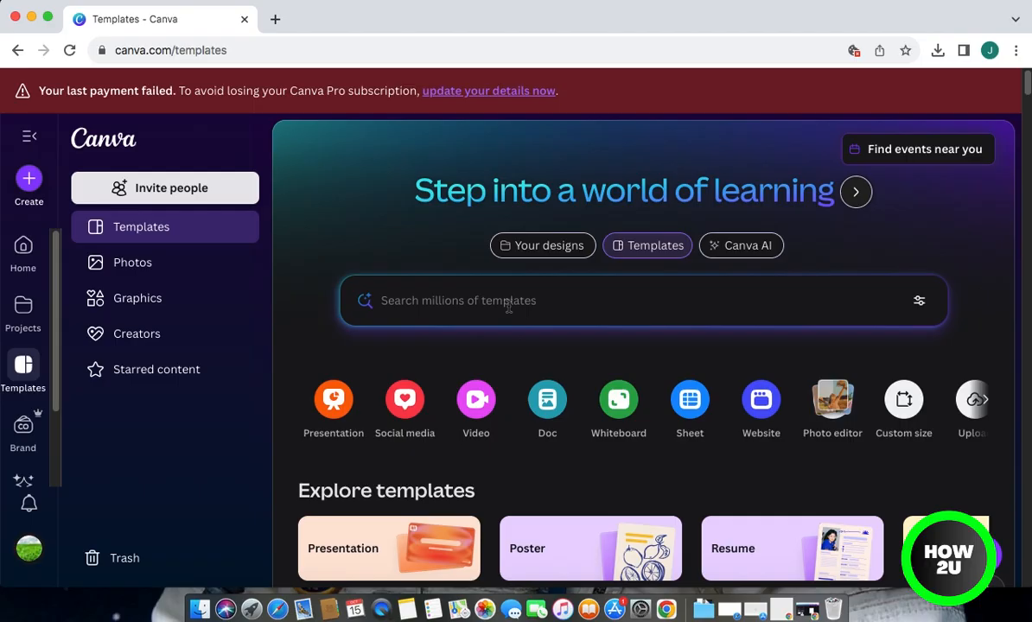
pyautogui.click(542, 315)
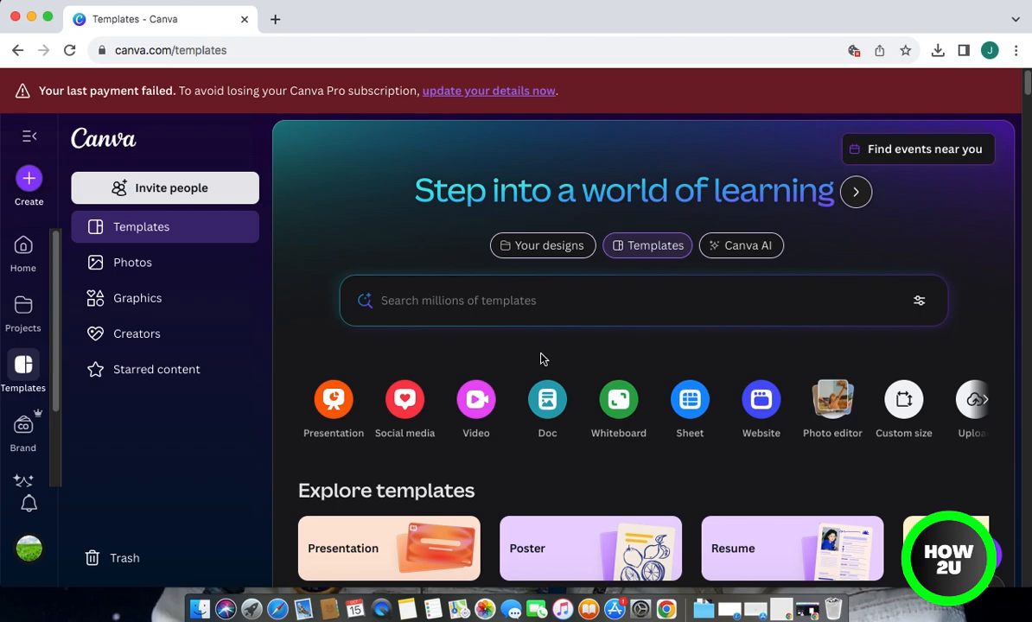
# Review the Explore templates categories and the Inspired by your designs, Discover Canva and Trending near you sections
pyautogui.scroll(-5, 556, 367)
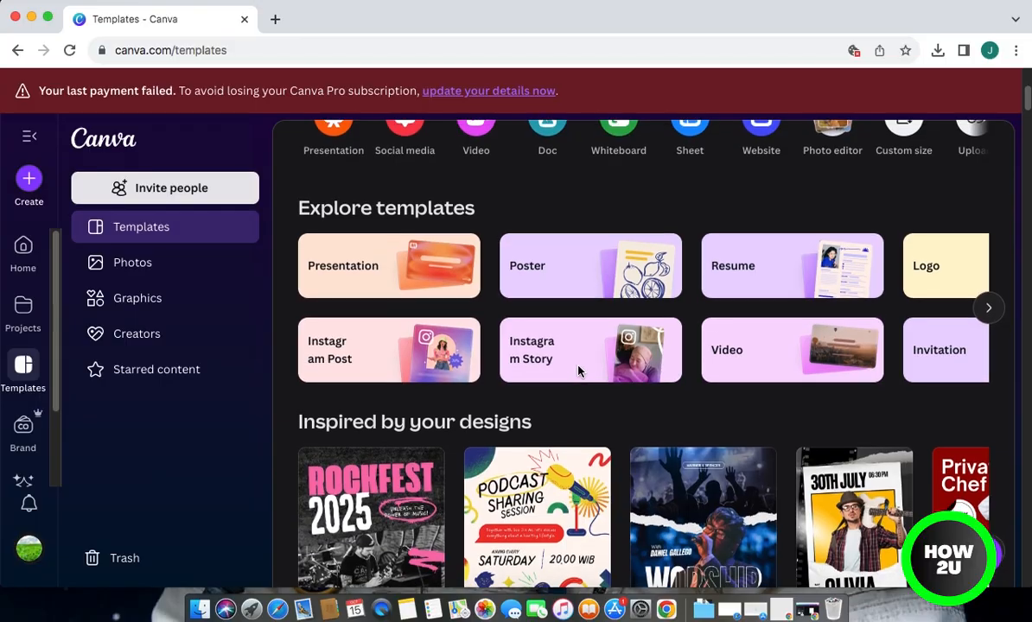
pyautogui.scroll(-5, 579, 369)
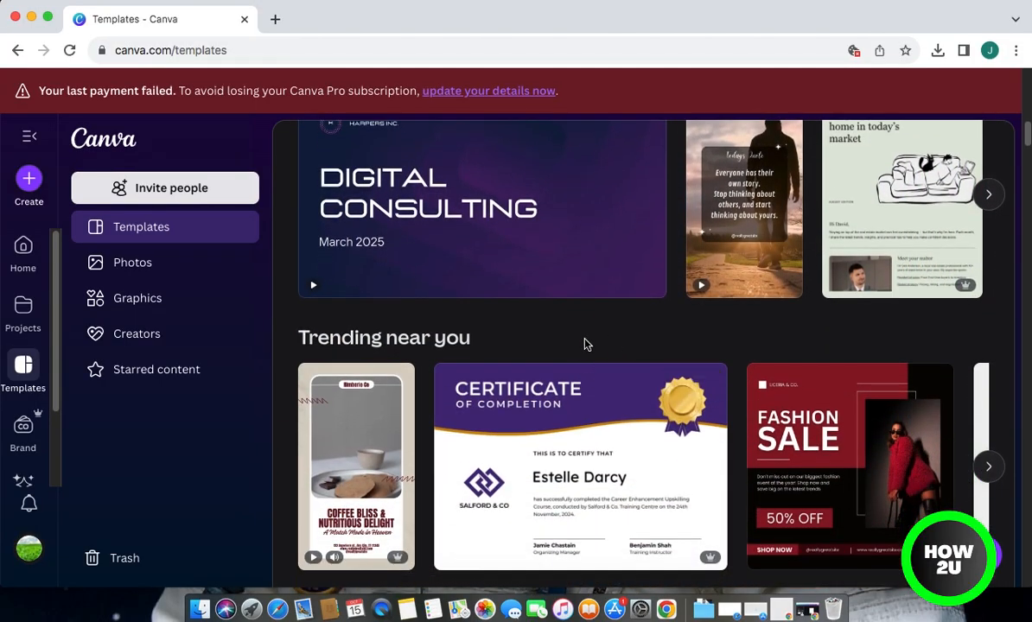
pyautogui.scroll(-1, 524, 346)
pyautogui.scroll(3, 524, 349)
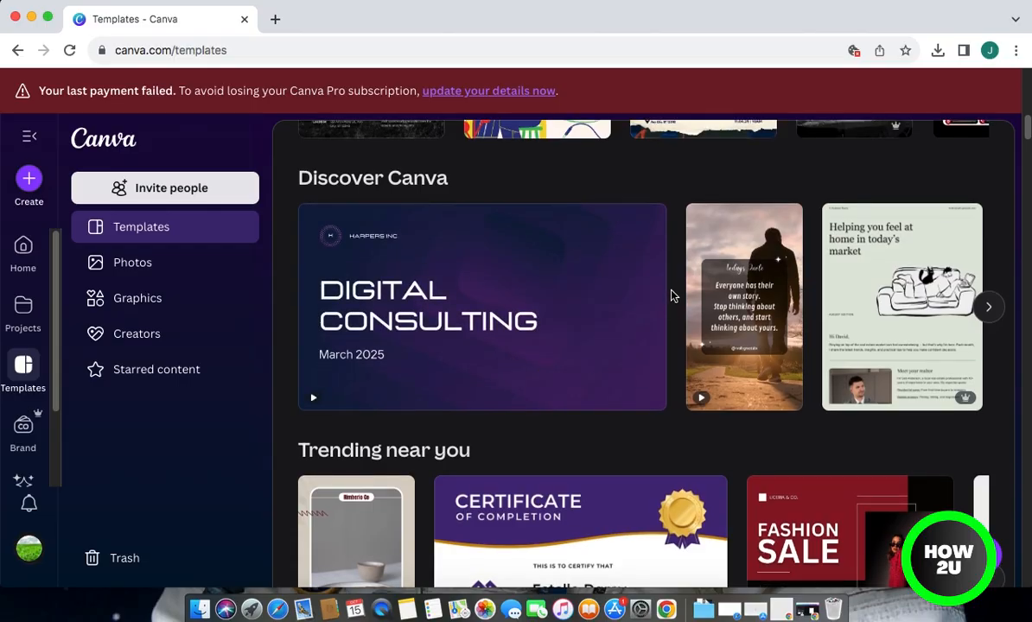
pyautogui.scroll(3, 669, 302)
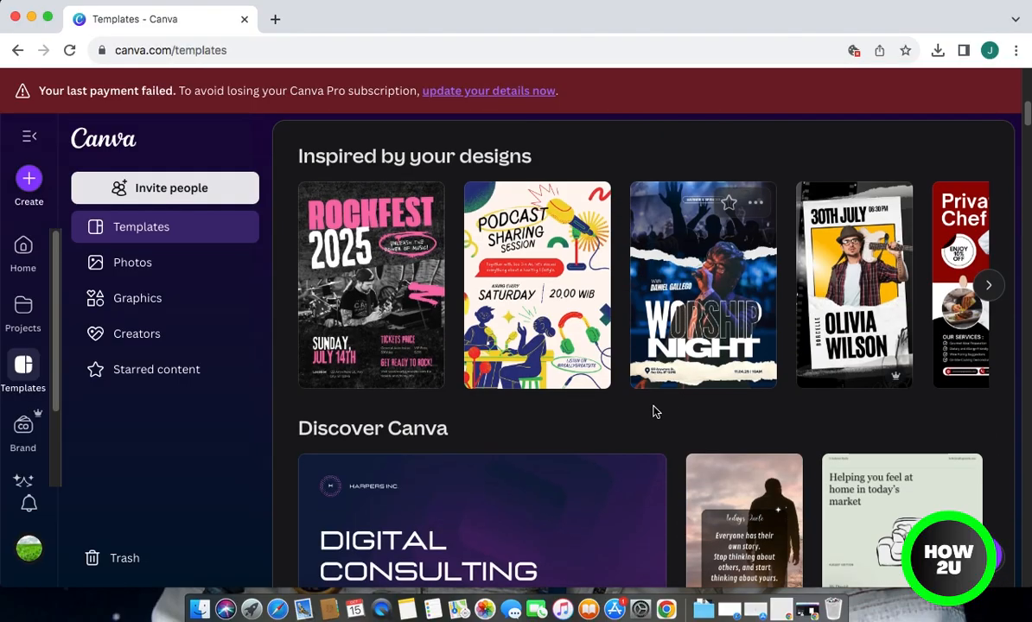
pyautogui.scroll(3, 670, 414)
pyautogui.scroll(5, 672, 412)
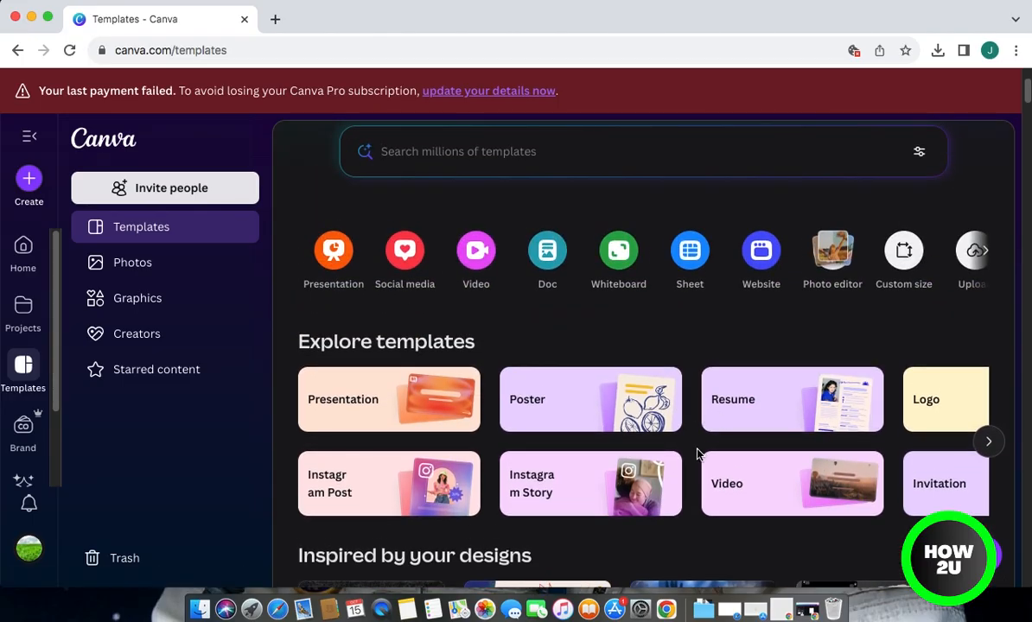
pyautogui.scroll(1, 697, 452)
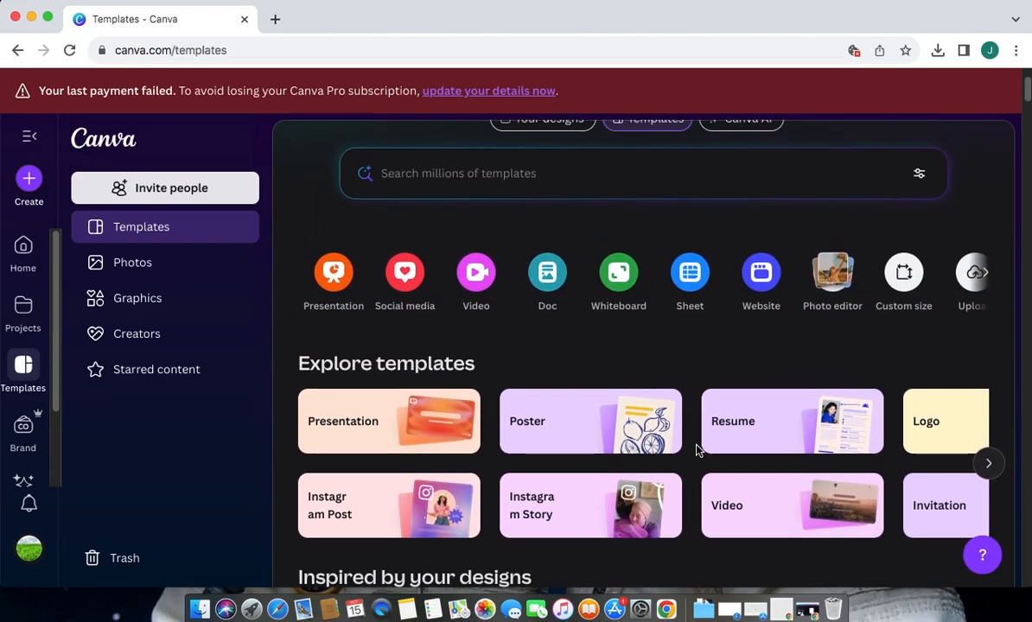
# Examine the template thumbnails under More templates for you, checking which ones carry a crown badge
pyautogui.scroll(-5, 697, 453)
pyautogui.scroll(-6, 698, 450)
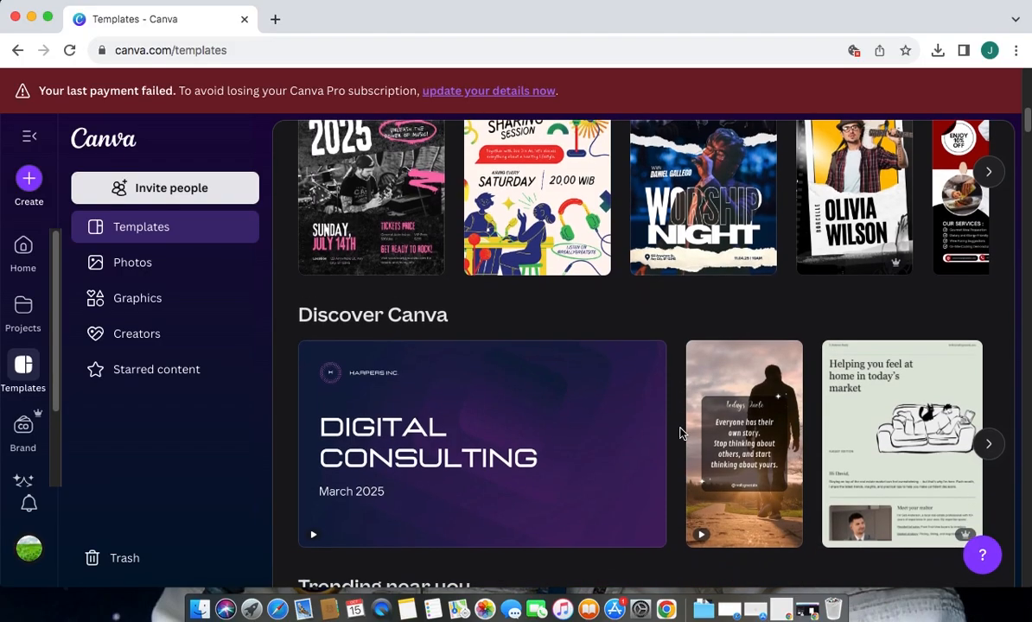
pyautogui.scroll(-5, 680, 432)
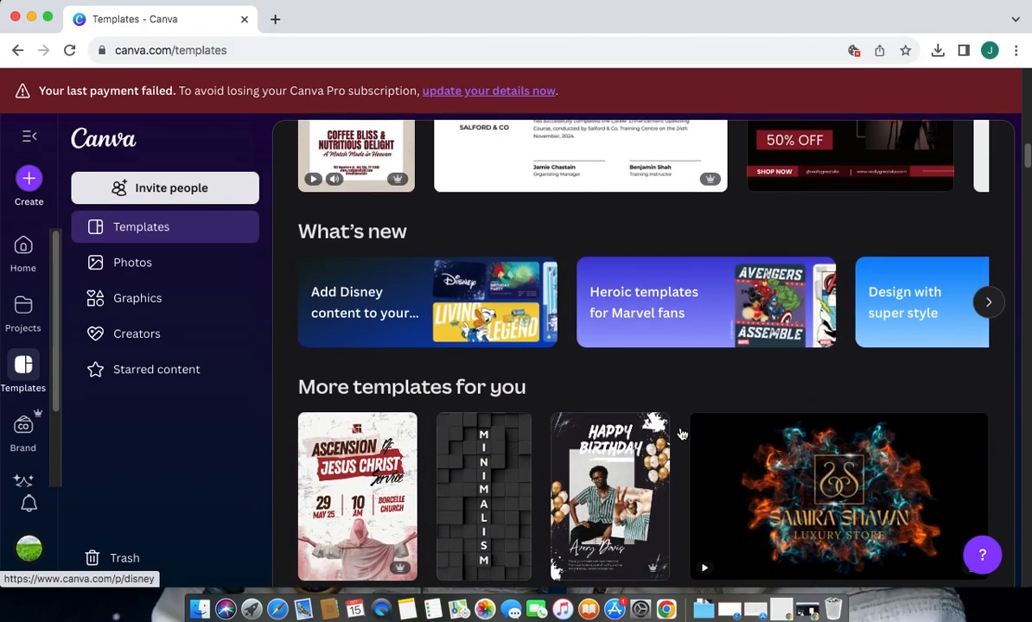
pyautogui.scroll(-3, 679, 432)
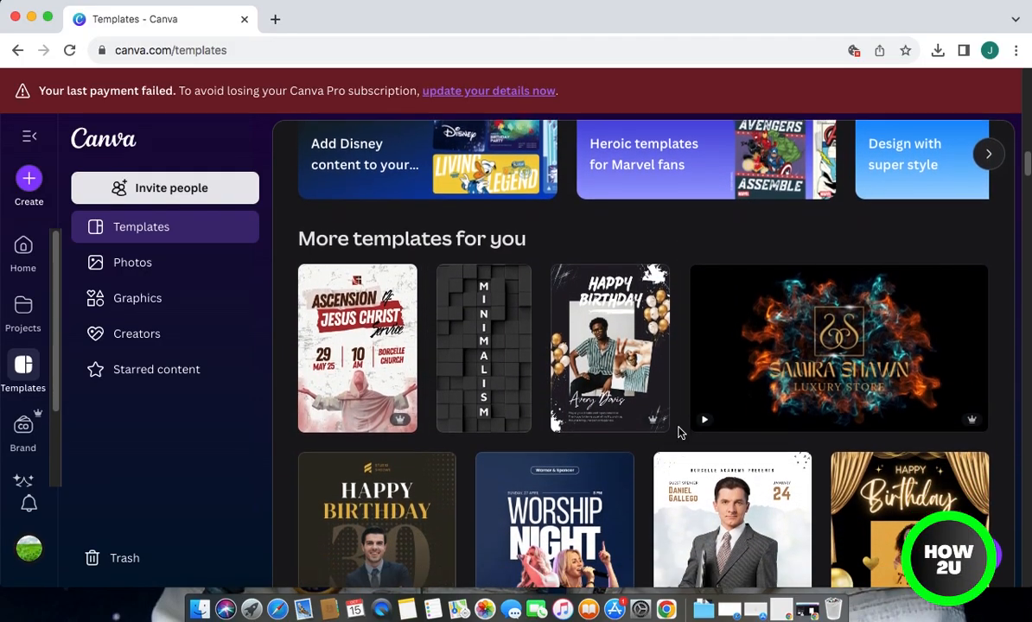
pyautogui.scroll(-3, 655, 436)
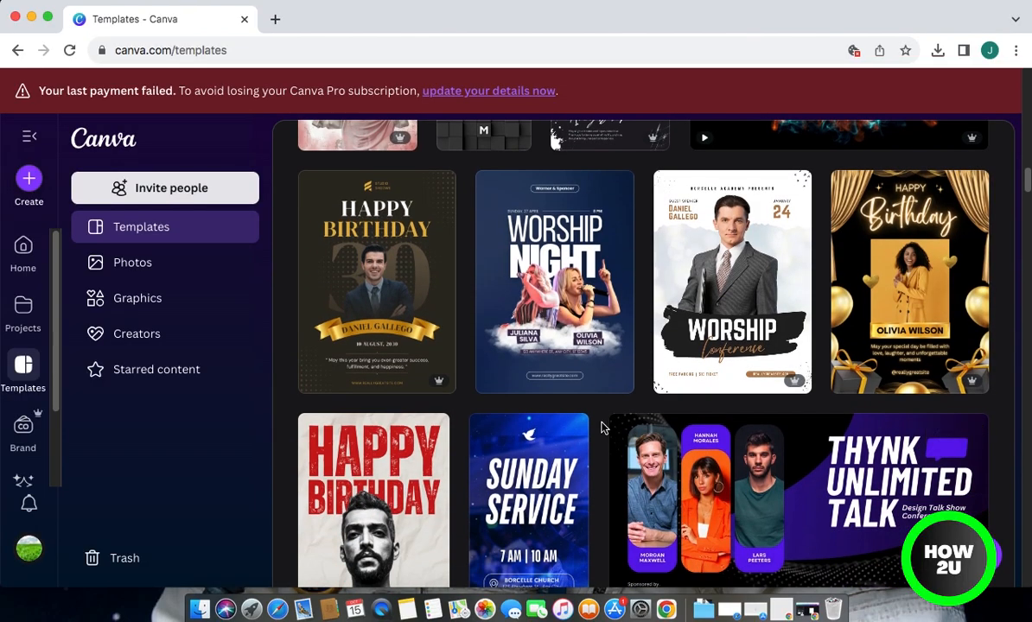
pyautogui.scroll(-1, 603, 428)
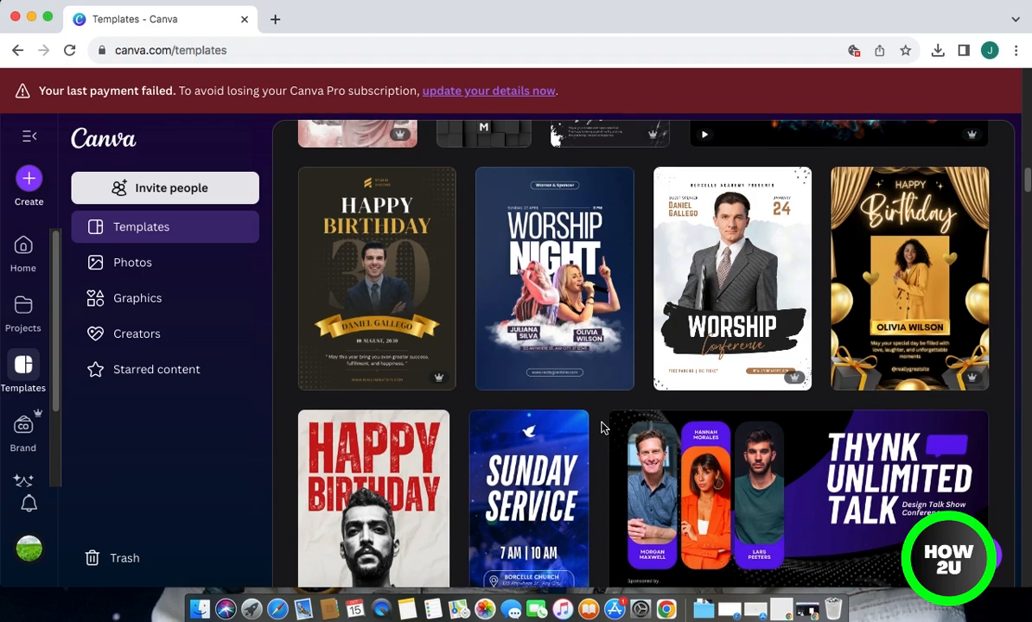
pyautogui.scroll(-8, 603, 428)
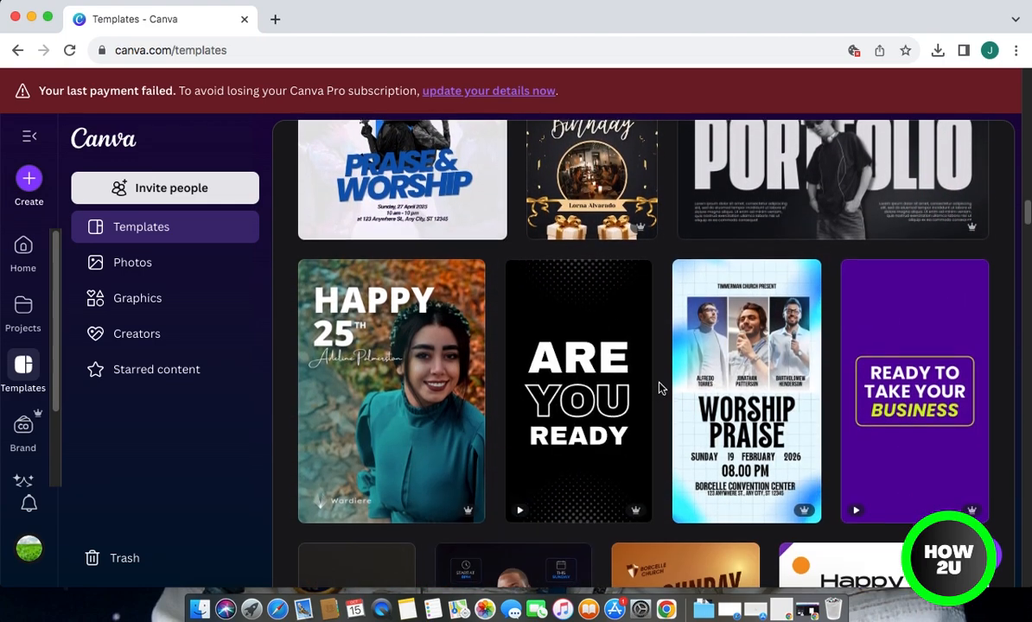
pyautogui.scroll(-2, 660, 388)
pyautogui.scroll(-2, 659, 388)
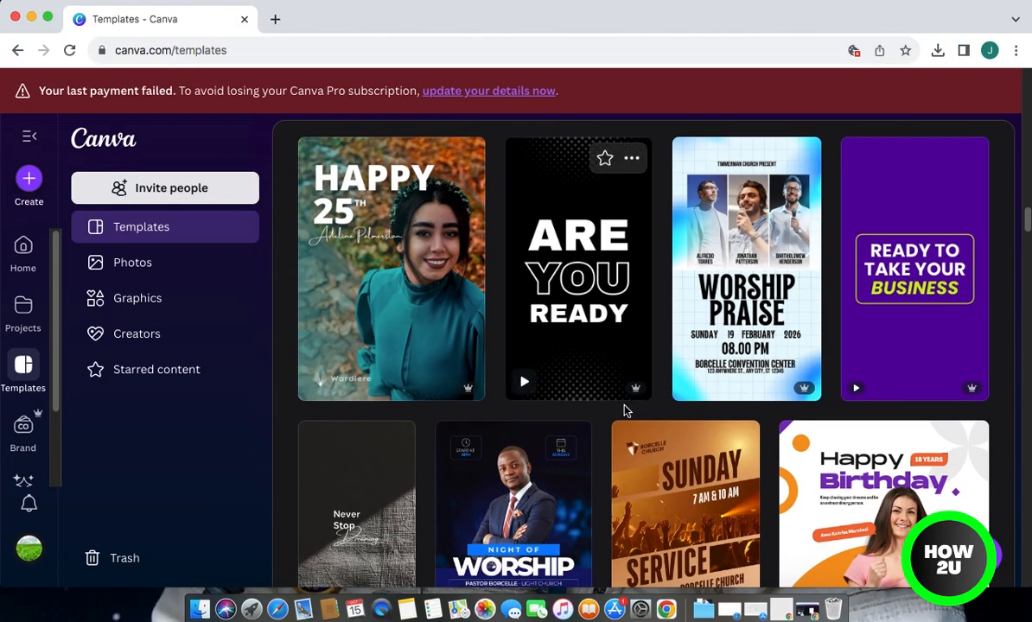
pyautogui.scroll(-5, 607, 419)
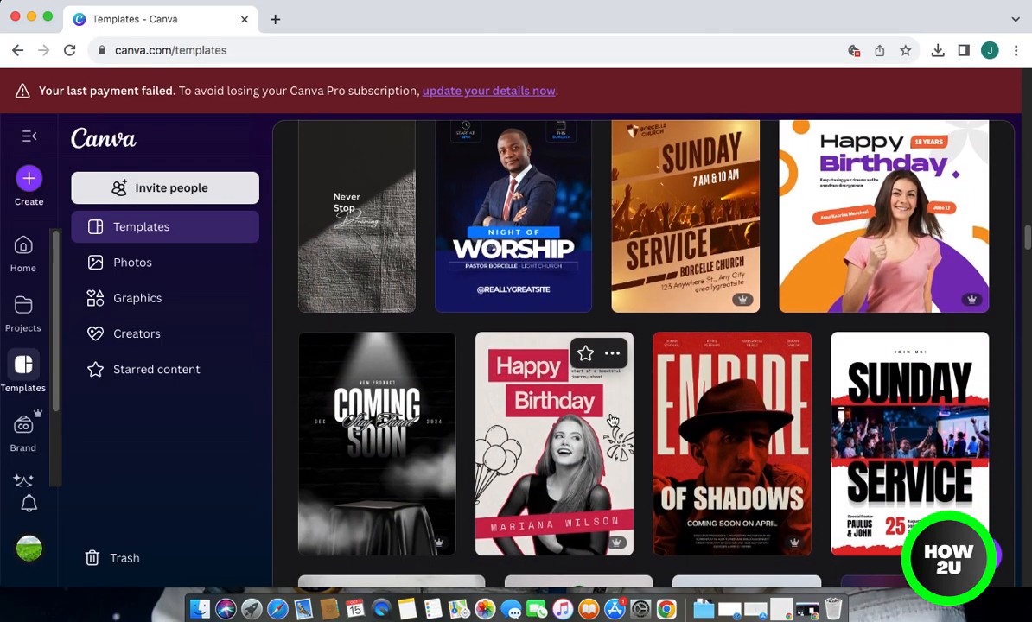
pyautogui.scroll(-4, 650, 371)
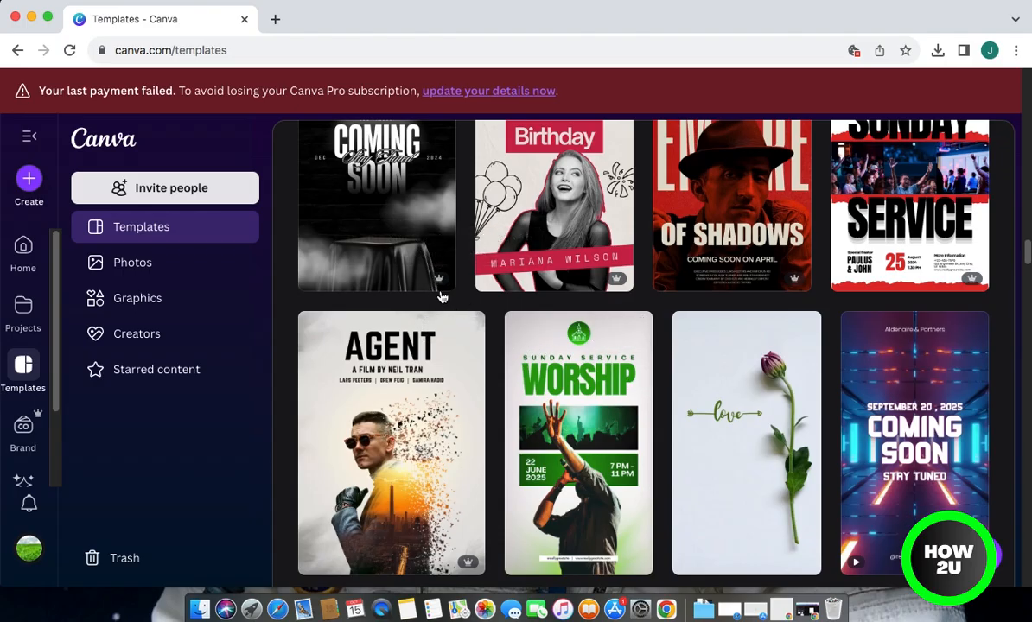
pyautogui.moveTo(439, 278)
pyautogui.scroll(-1, 455, 305)
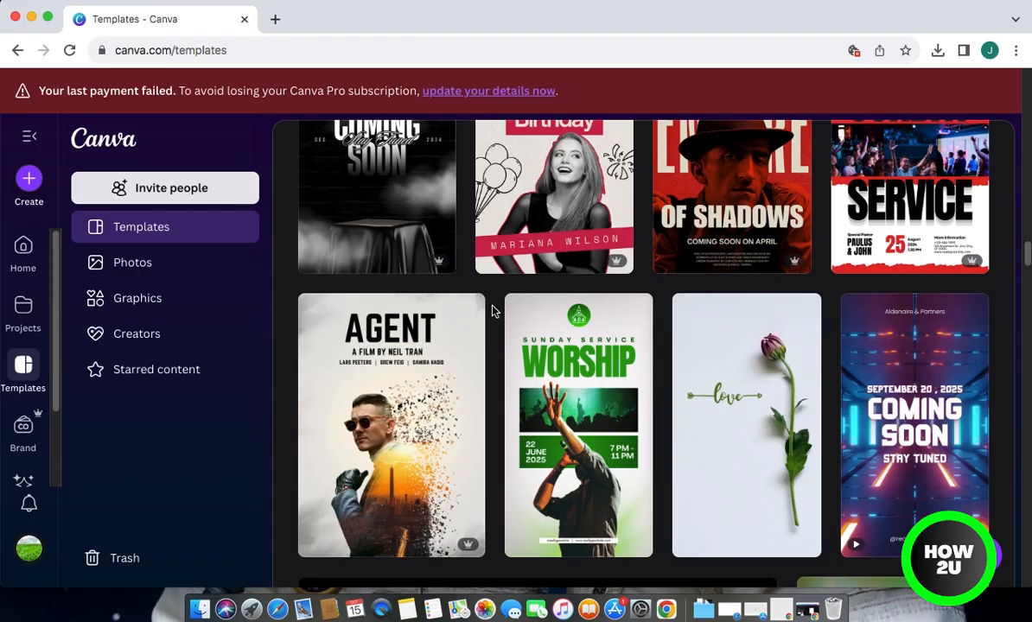
# Check the crown badge on a template under More templates for you, and return to the start of the Templates page
pyautogui.scroll(-1, 492, 311)
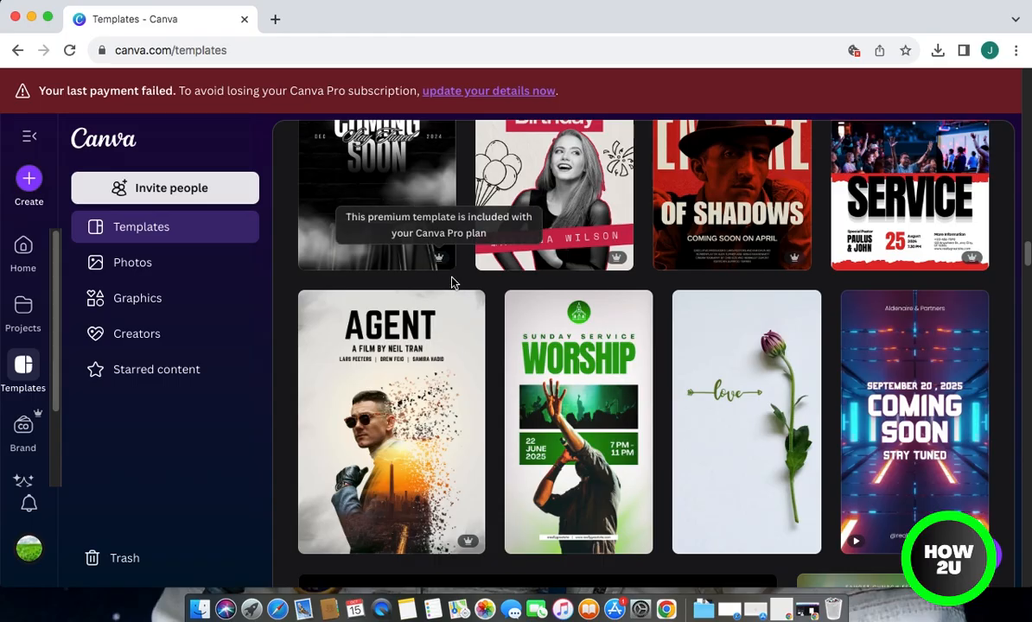
pyautogui.moveTo(464, 307)
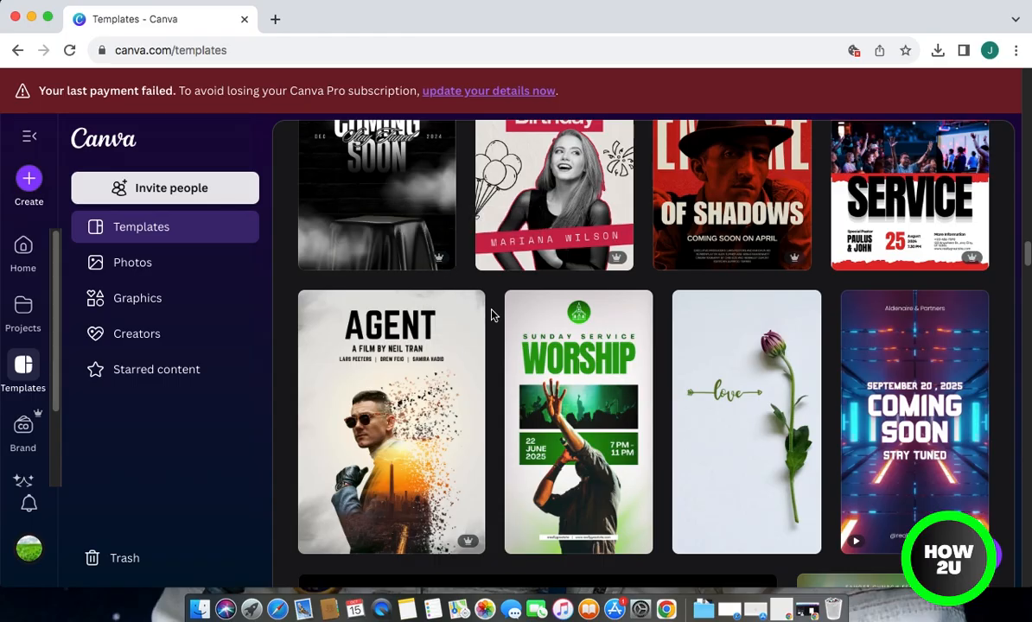
pyautogui.scroll(5, 491, 314)
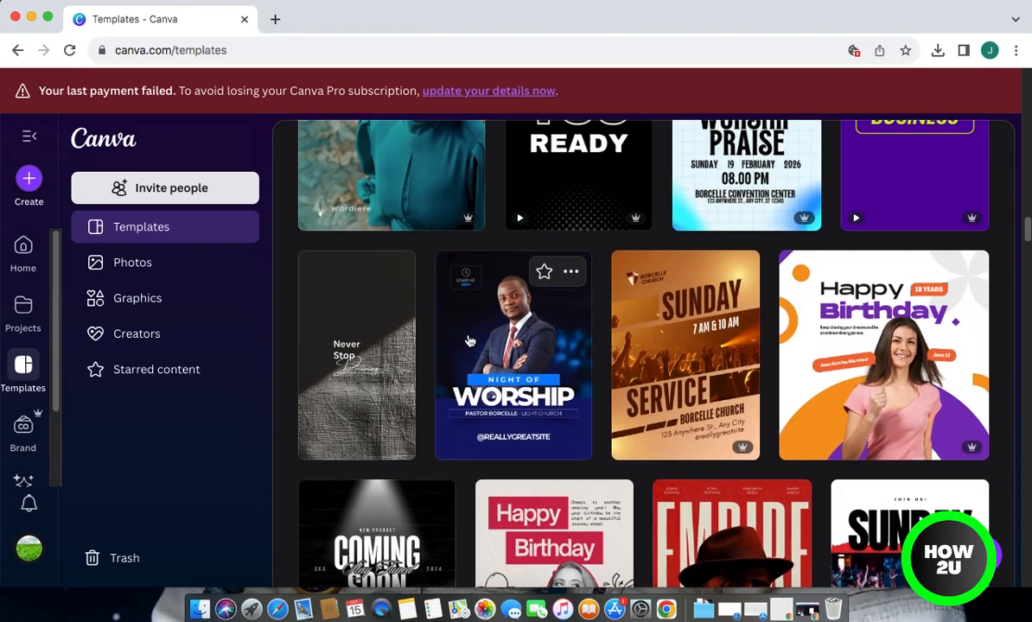
pyautogui.scroll(8, 480, 337)
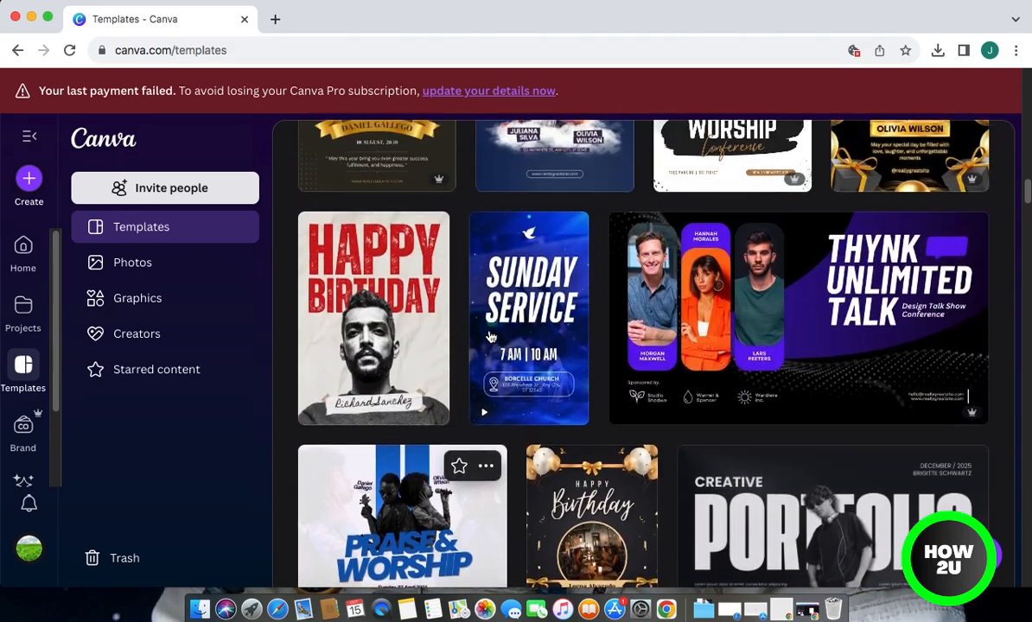
pyautogui.scroll(12, 493, 335)
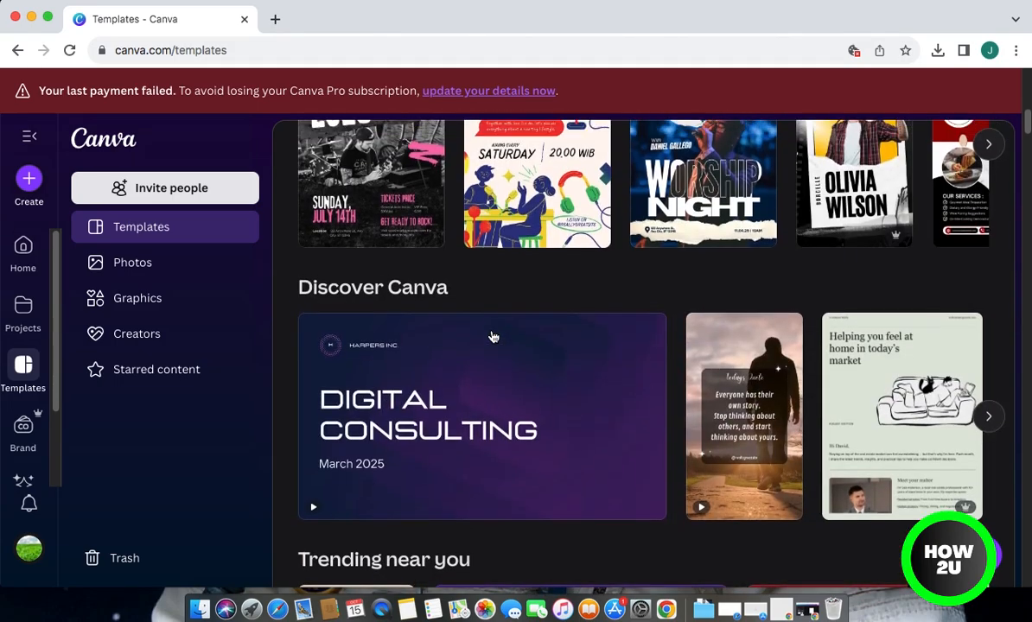
pyautogui.scroll(6, 492, 335)
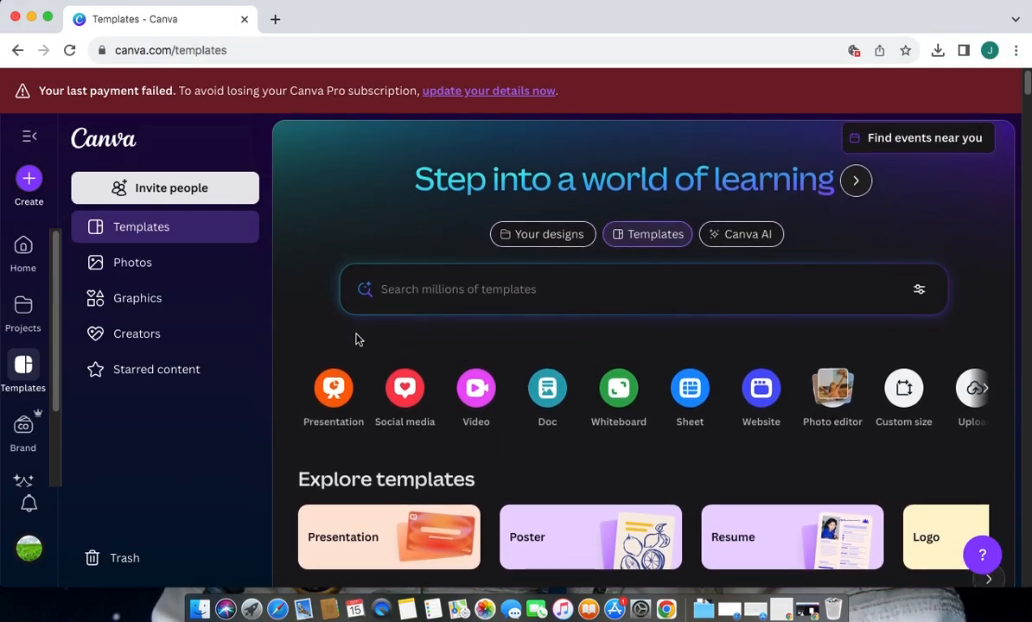
pyautogui.scroll(1, 488, 454)
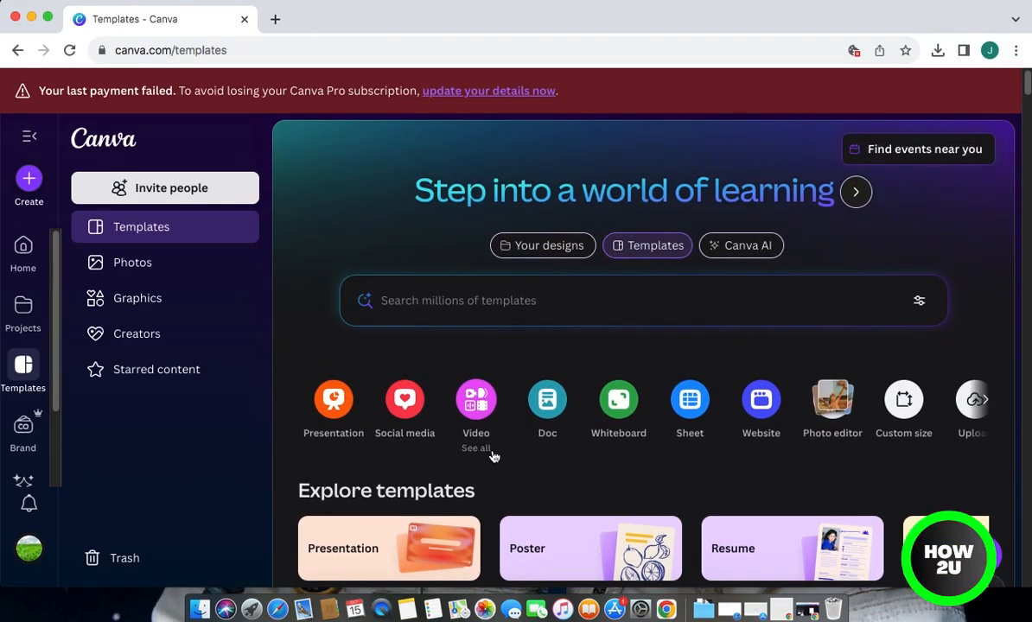
# Look over the Explore templates categories and the Inspired by your designs section, and come back to the template search field
pyautogui.scroll(-5, 493, 457)
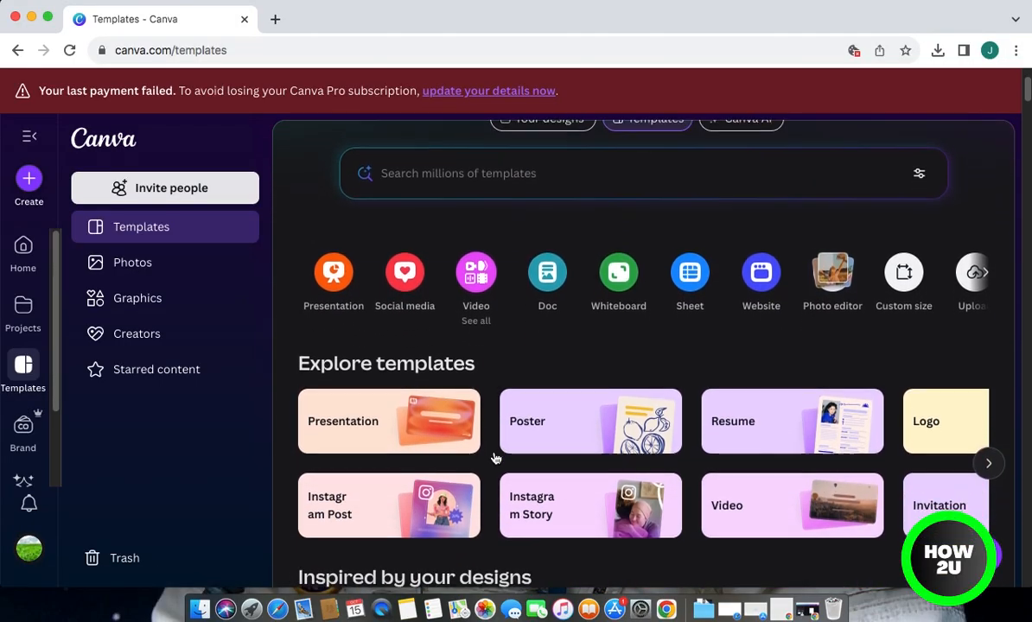
pyautogui.scroll(-1, 495, 458)
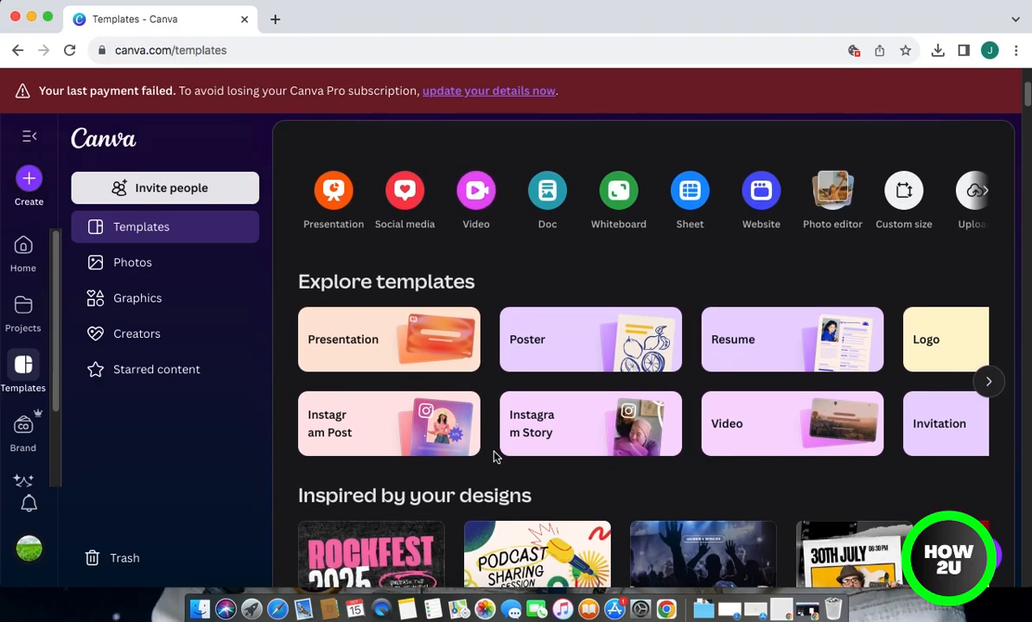
pyautogui.scroll(-3, 495, 457)
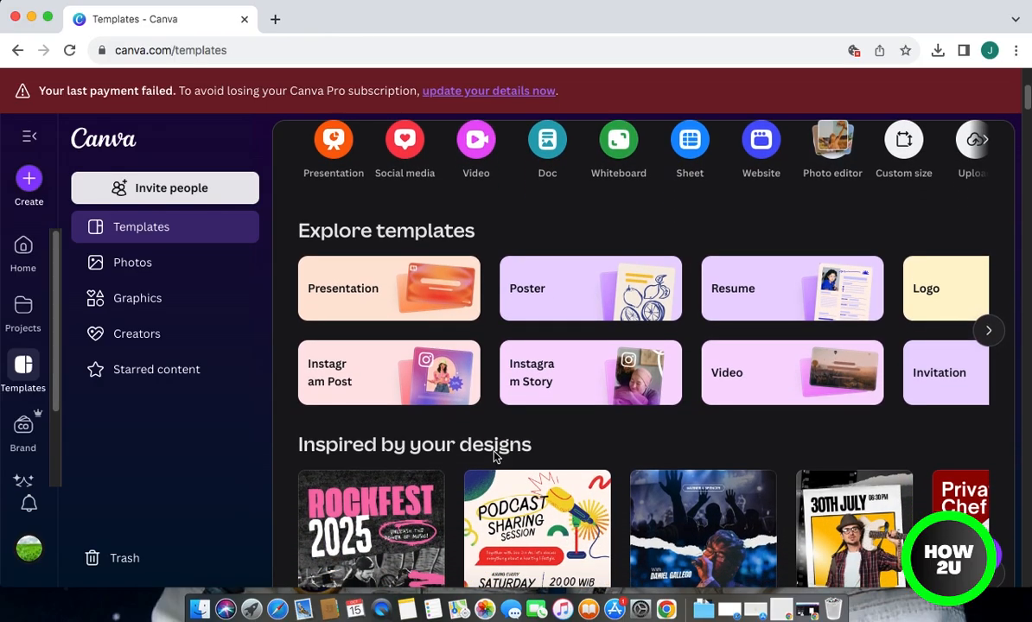
pyautogui.scroll(-1, 495, 457)
pyautogui.scroll(-1, 495, 457)
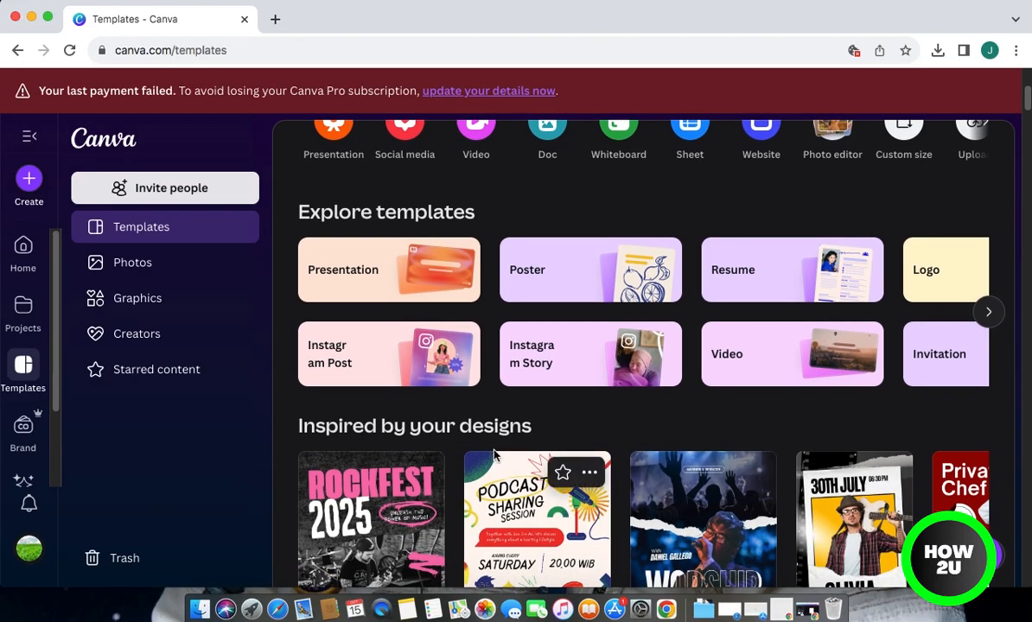
pyautogui.scroll(-3, 493, 456)
pyautogui.scroll(-3, 493, 456)
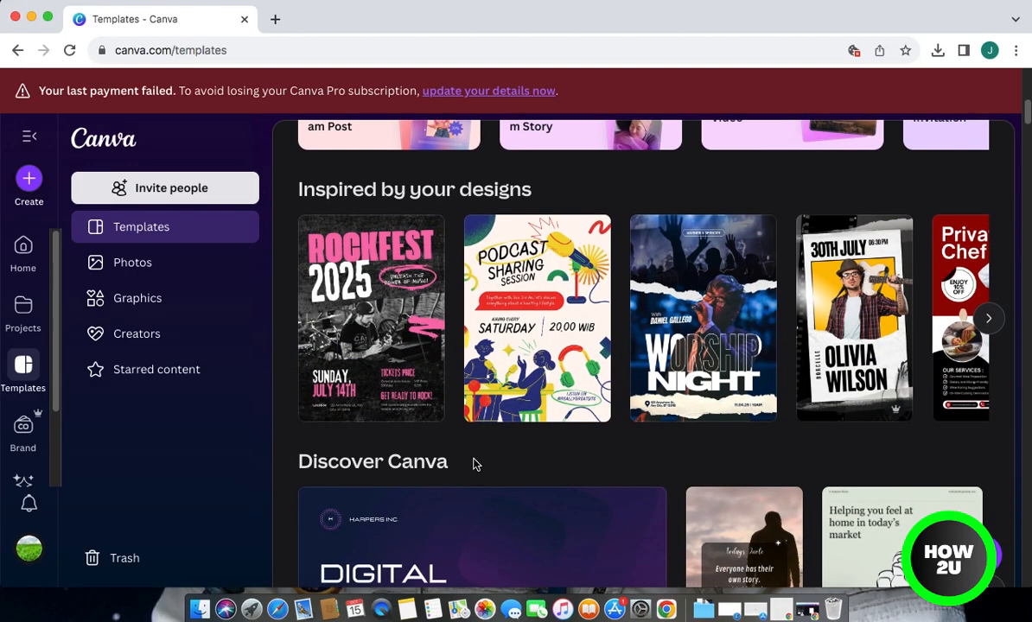
pyautogui.scroll(6, 466, 445)
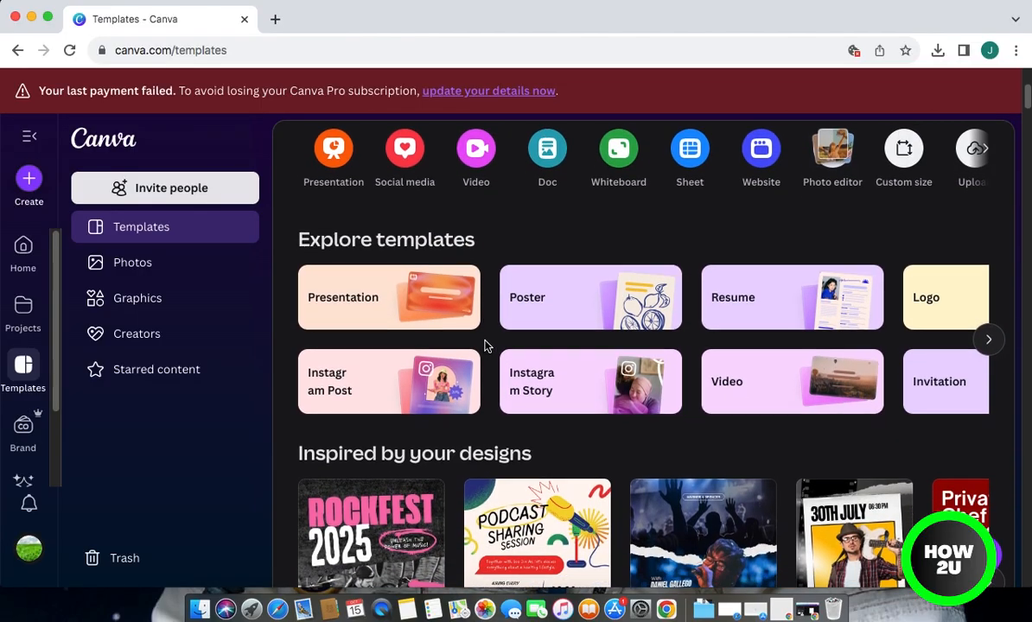
pyautogui.scroll(5, 486, 346)
pyautogui.click(534, 313)
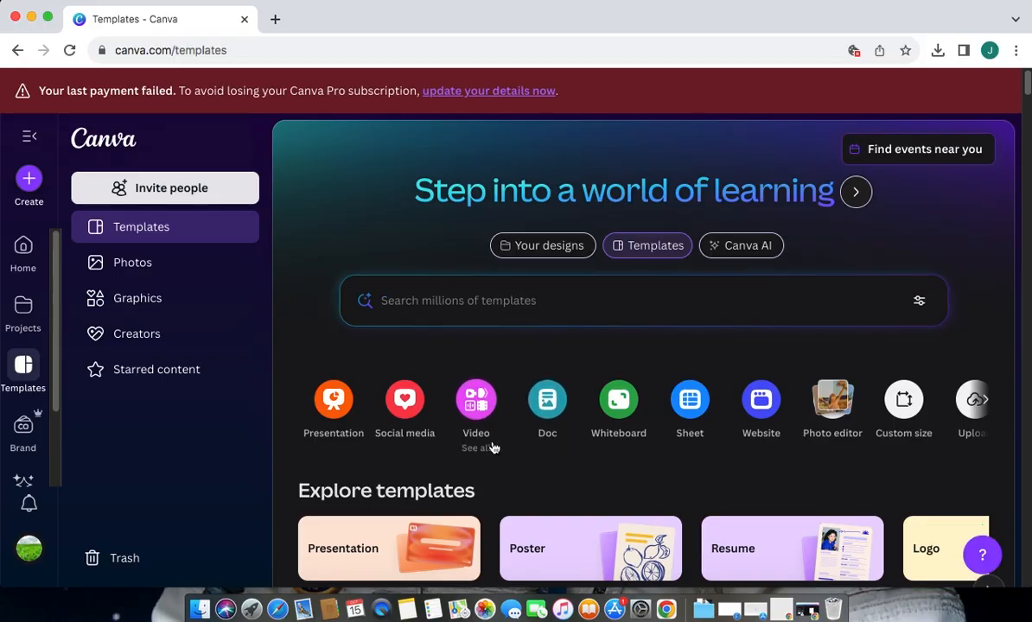
pyautogui.scroll(-5, 484, 481)
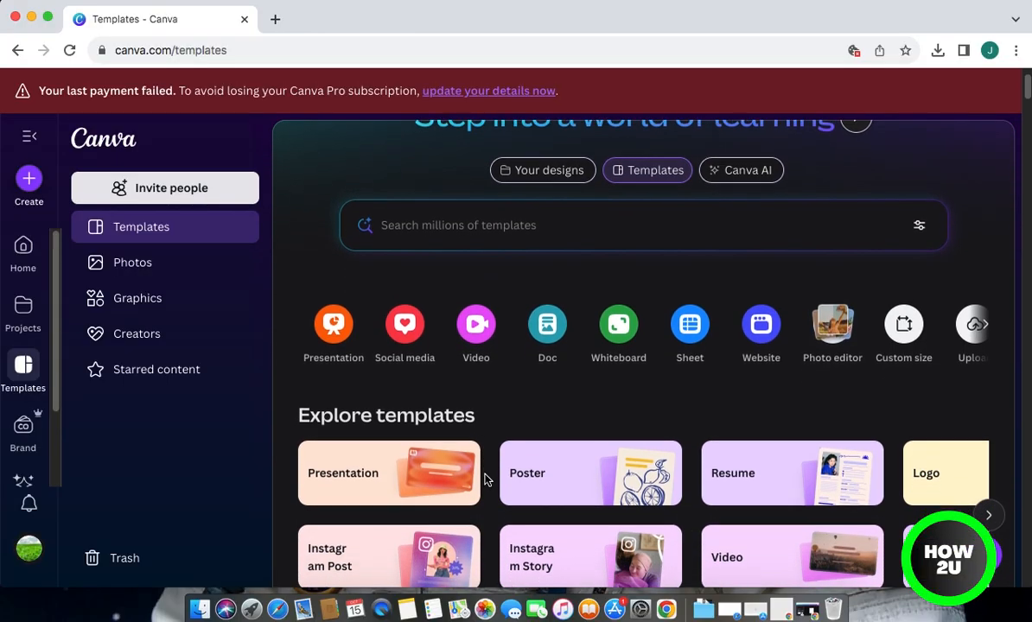
pyautogui.scroll(5, 464, 458)
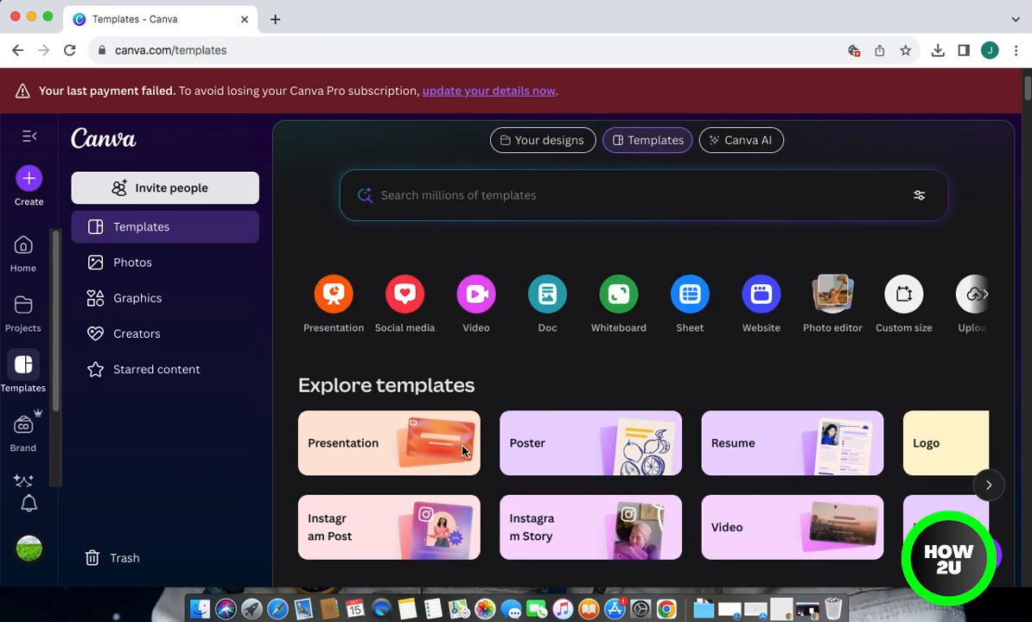
# Start creating a new design and browse the suggestions under Templates for you
pyautogui.click(28, 179)
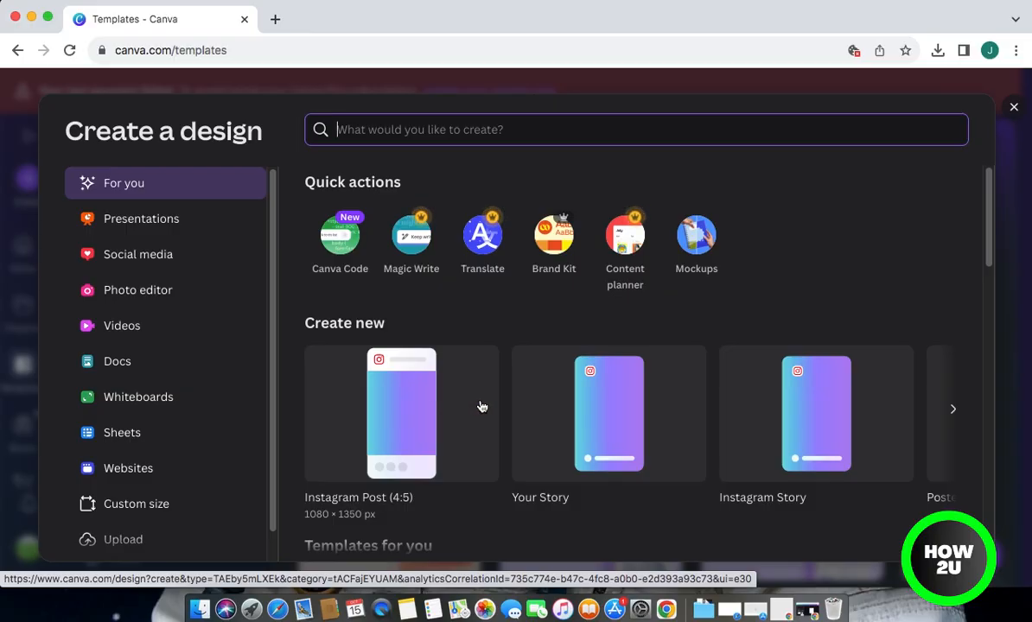
pyautogui.scroll(-1, 505, 387)
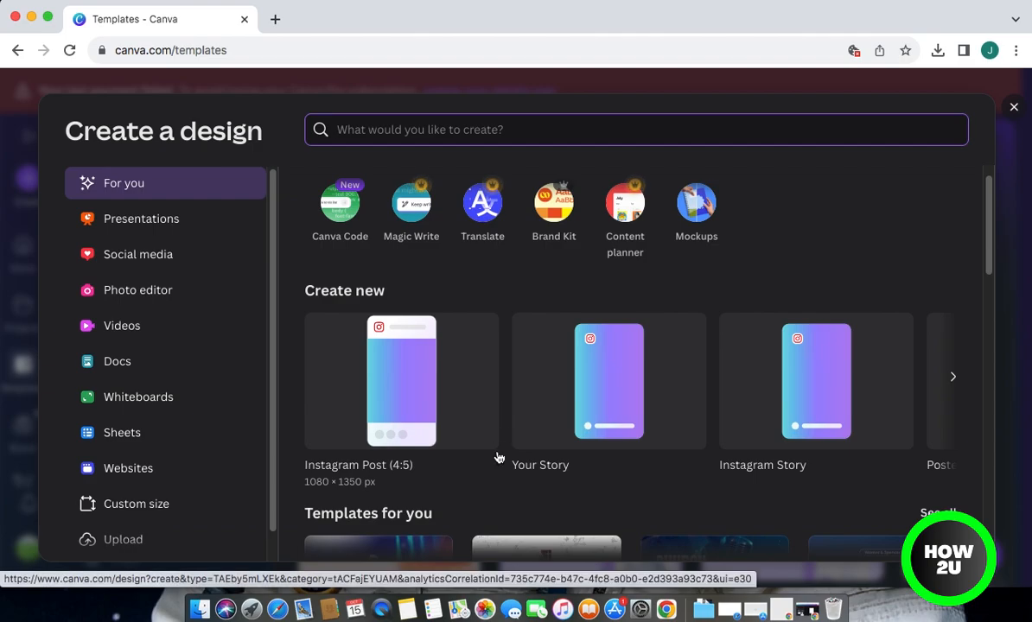
pyautogui.scroll(-5, 501, 458)
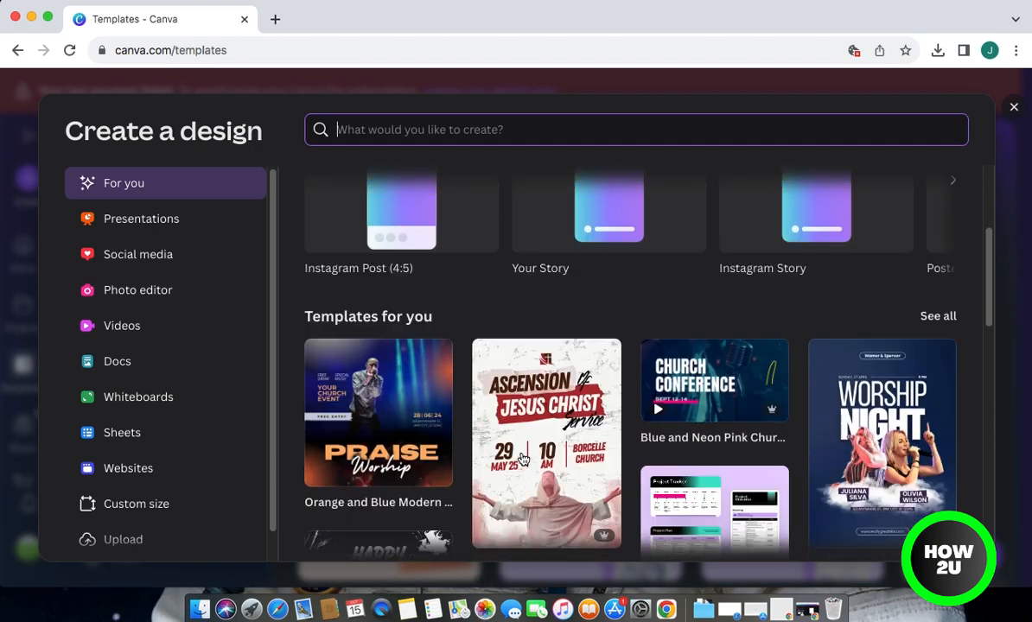
pyautogui.scroll(-4, 522, 459)
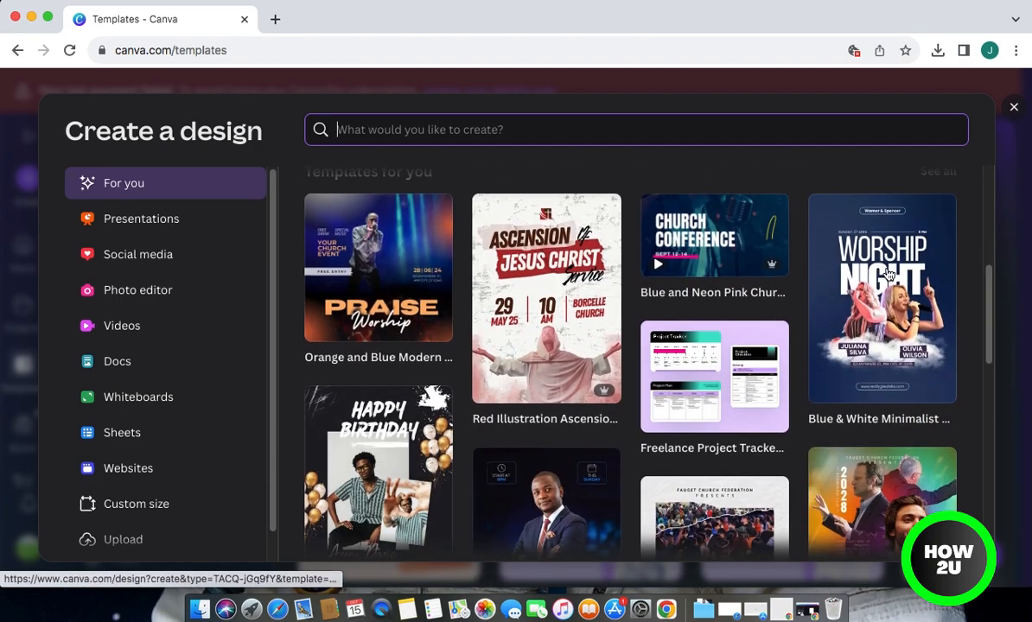
pyautogui.scroll(-1, 449, 428)
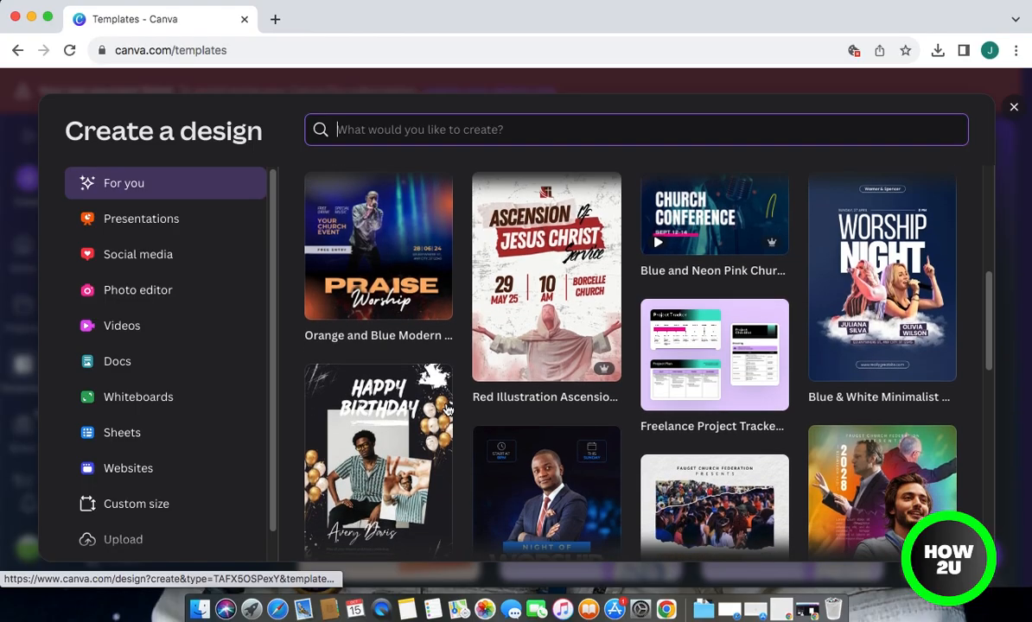
# Create a blank Instagram Post (4:5) design and continue in the browser instead of the desktop app
pyautogui.scroll(8, 446, 440)
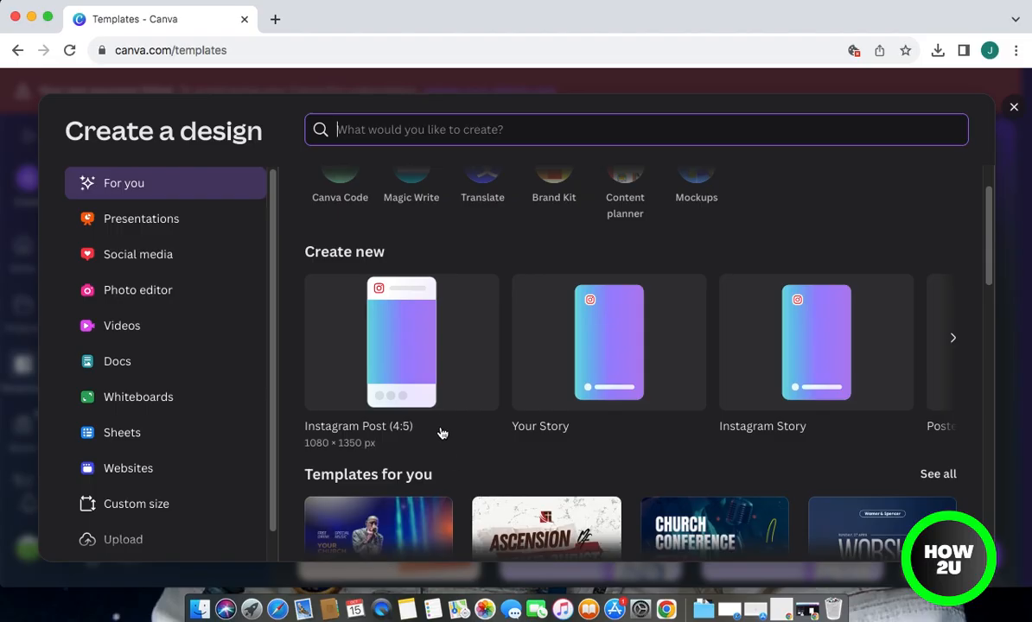
pyautogui.click(399, 337)
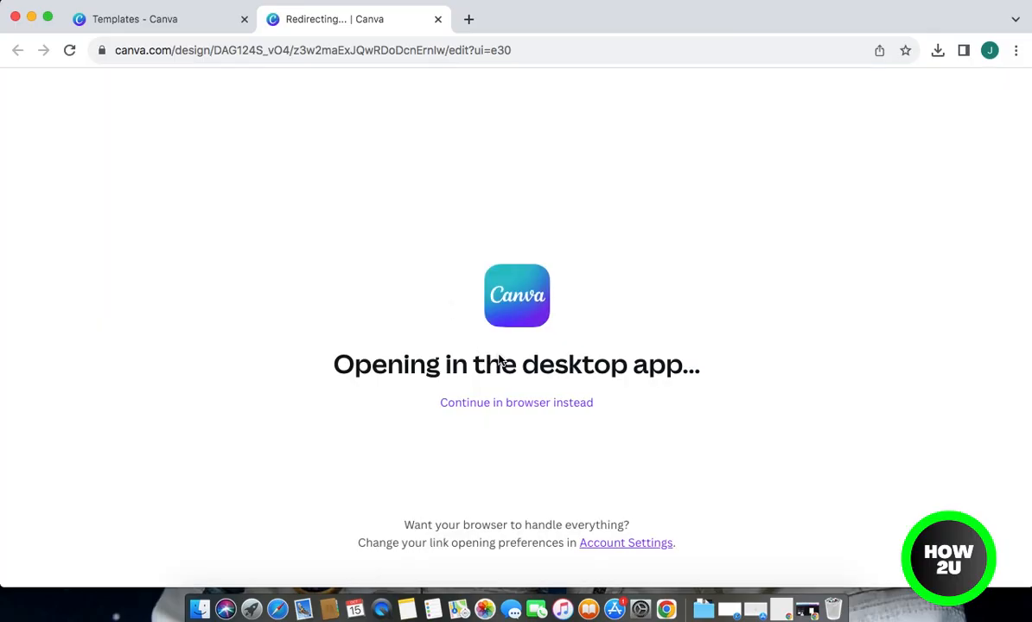
pyautogui.click(525, 404)
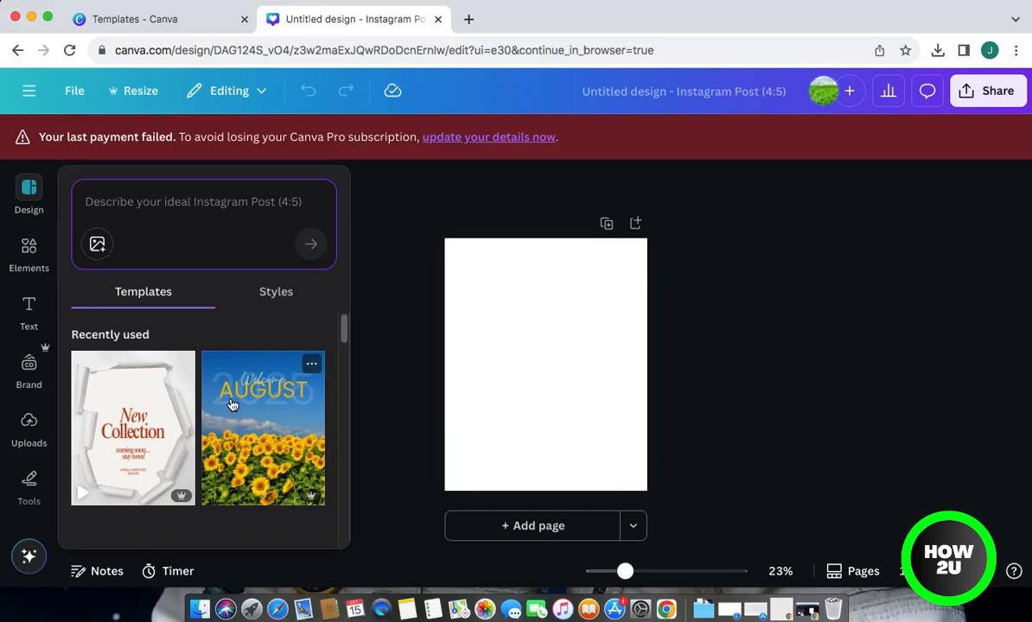
# Examine the editor's Recently used, Premium Templates for You and All results templates, checking which ones carry a crown badge
pyautogui.scroll(-2, 250, 415)
pyautogui.scroll(-3, 246, 400)
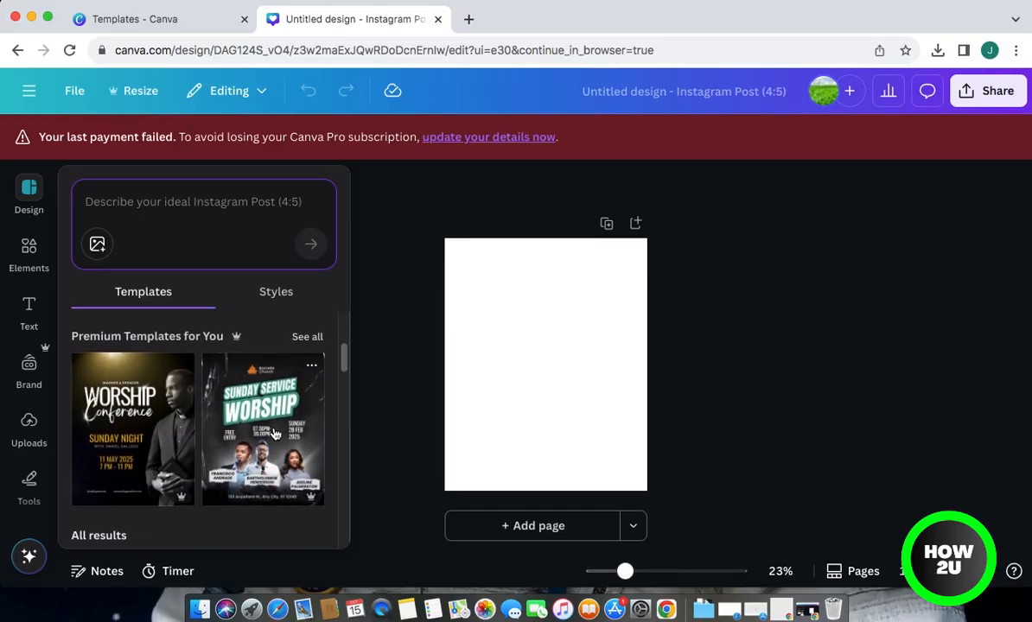
pyautogui.scroll(-5, 281, 441)
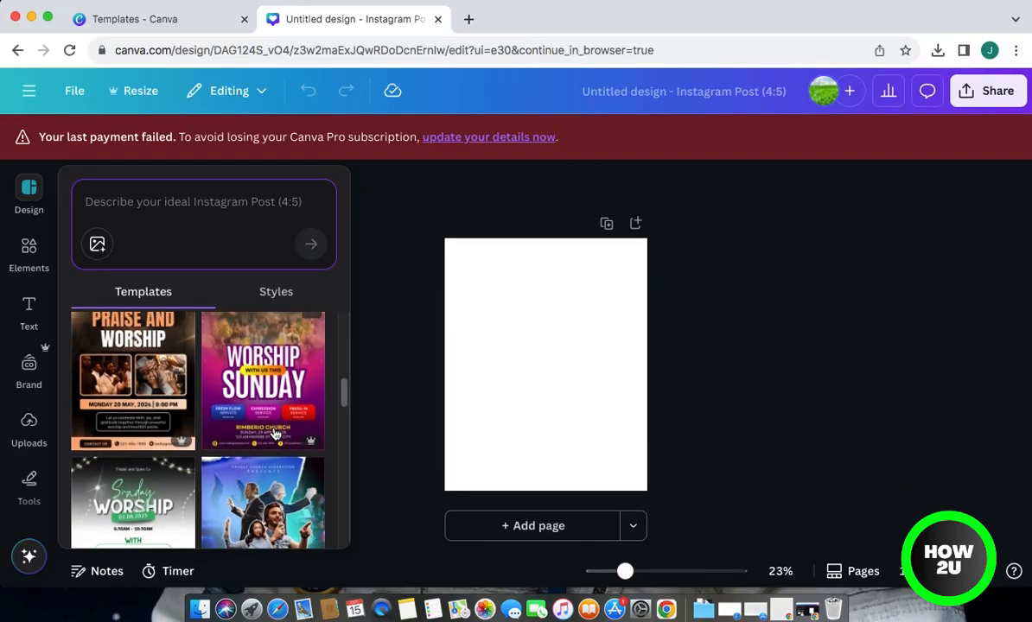
pyautogui.scroll(1, 281, 413)
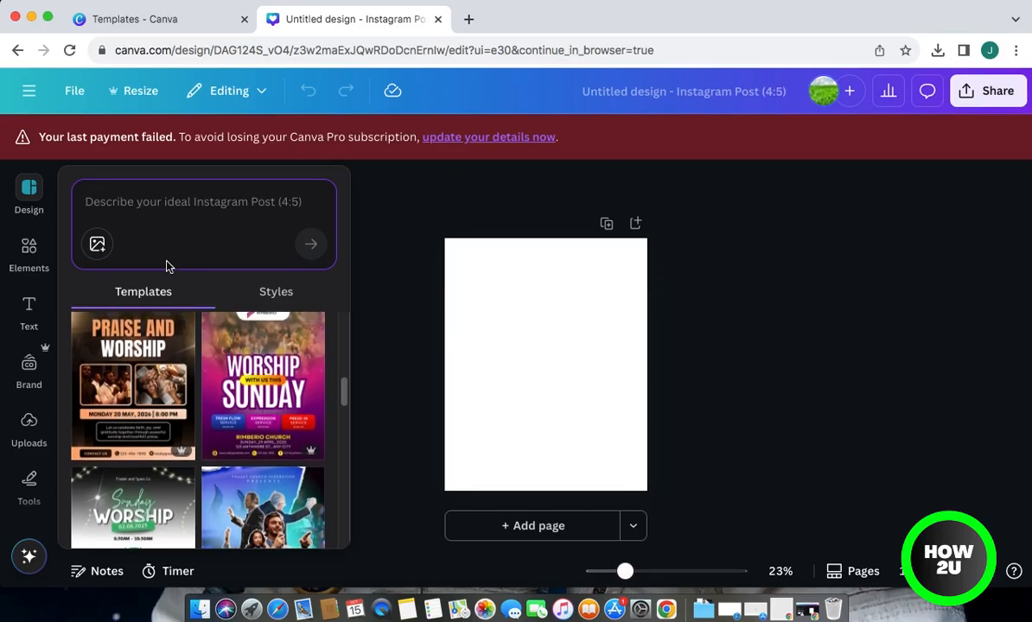
pyautogui.scroll(-1, 204, 425)
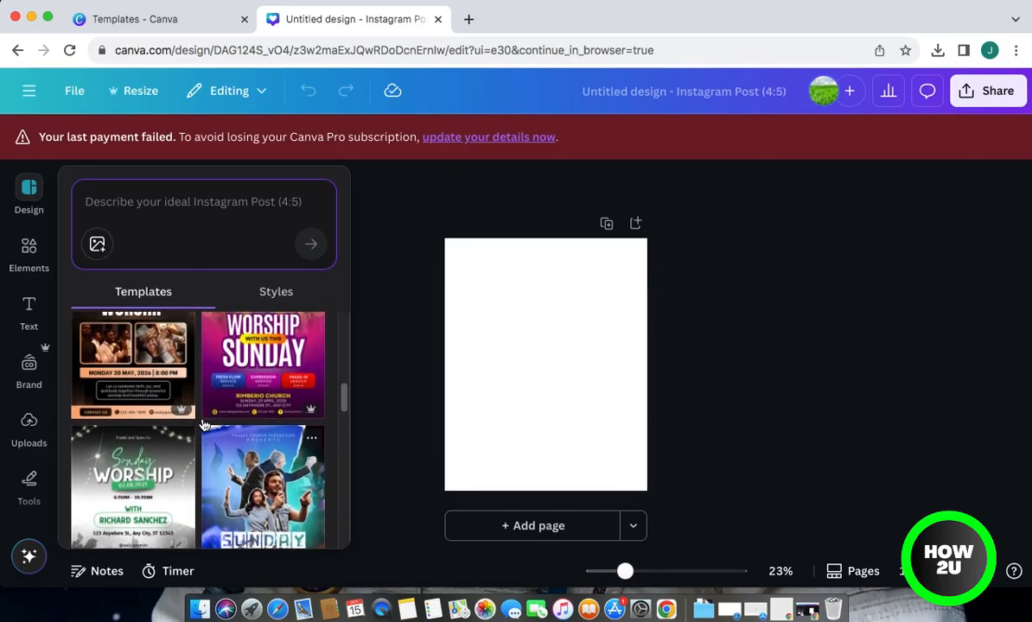
pyautogui.scroll(3, 204, 425)
pyautogui.scroll(5, 208, 427)
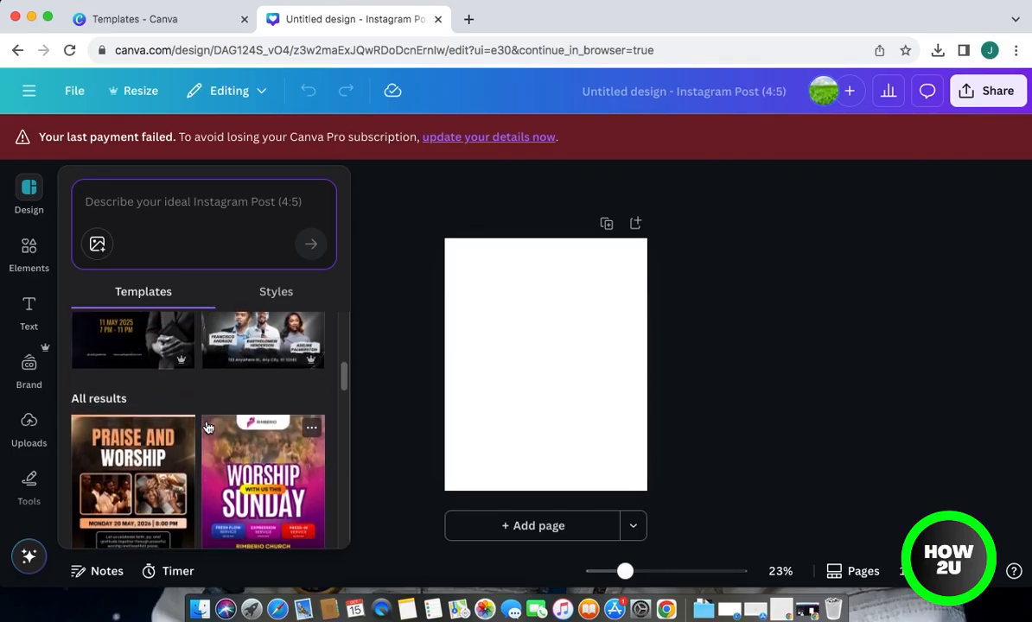
pyautogui.scroll(3, 207, 428)
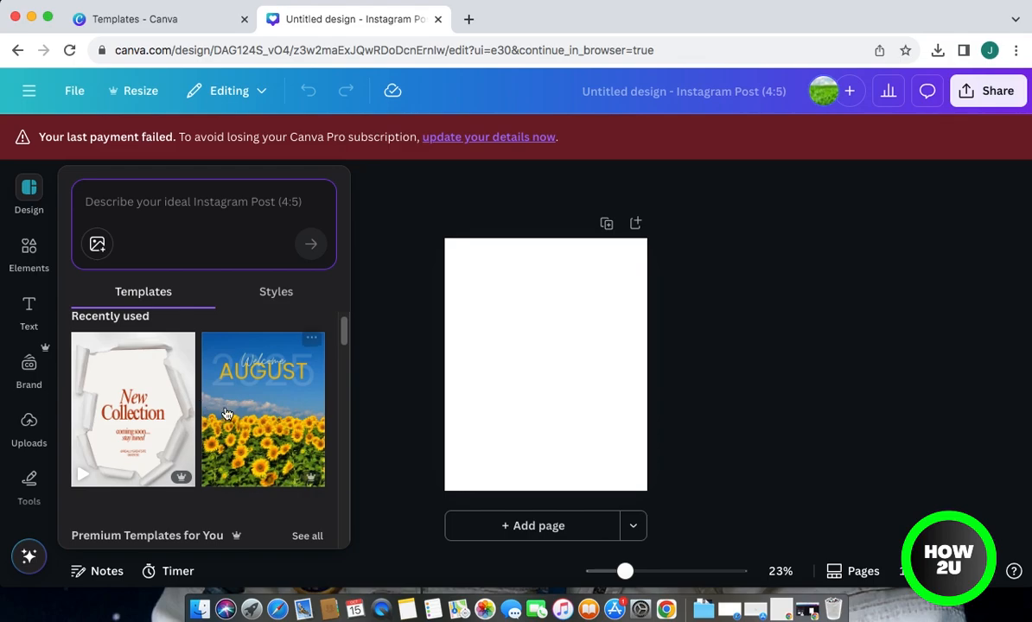
pyautogui.scroll(-5, 224, 406)
pyautogui.scroll(-5, 244, 423)
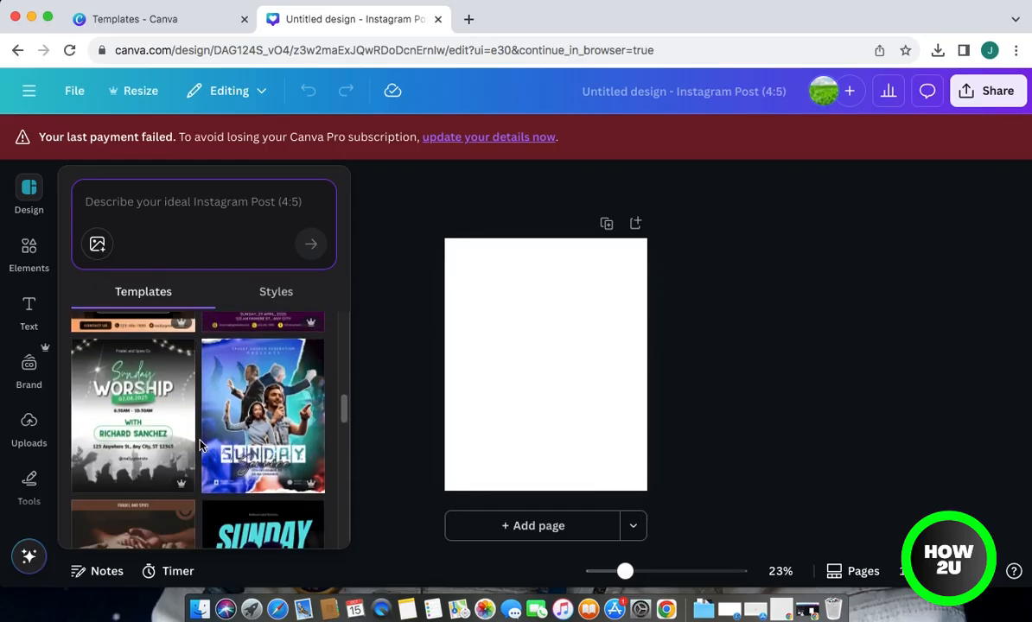
pyautogui.scroll(-10, 199, 445)
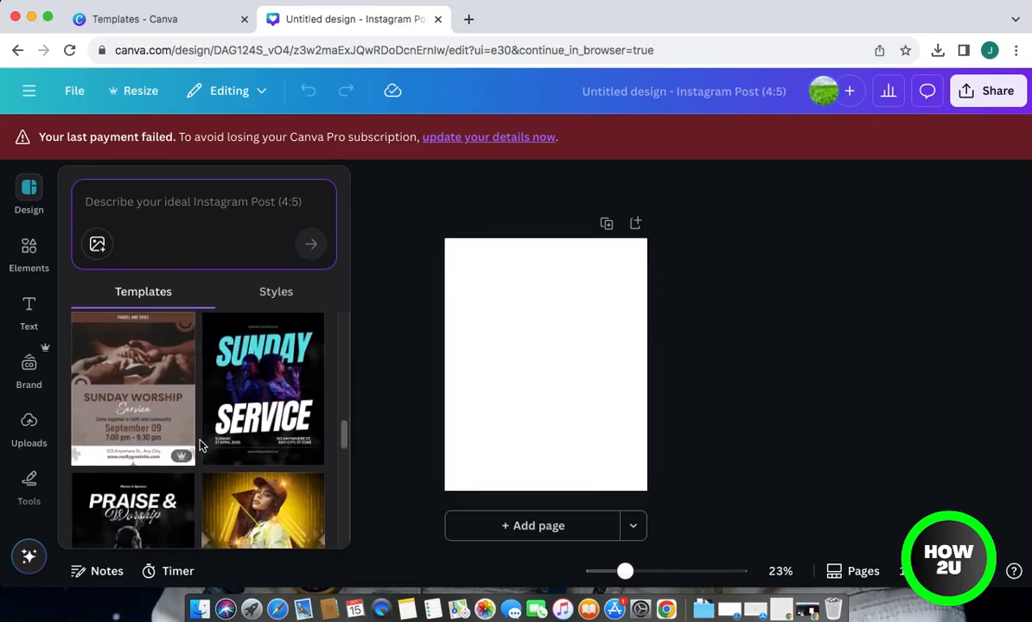
pyautogui.scroll(10, 199, 445)
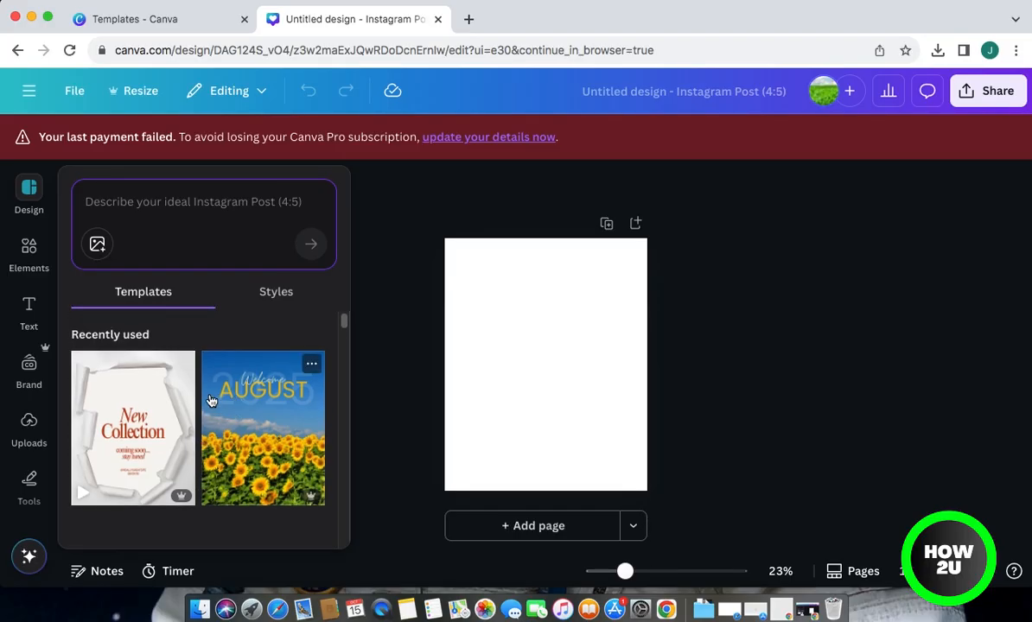
# Look through the editor's element categories, from Recently used, Audio and Videos down to Mockups and Collections, checking for crown badges
pyautogui.click(29, 250)
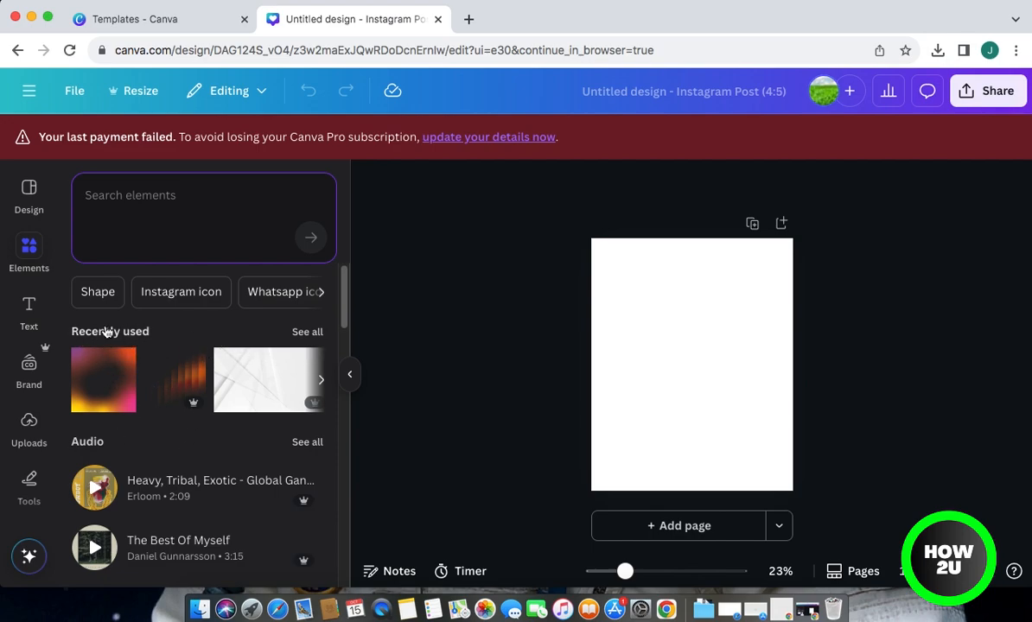
pyautogui.moveTo(345, 309); pyautogui.dragTo(345, 330)
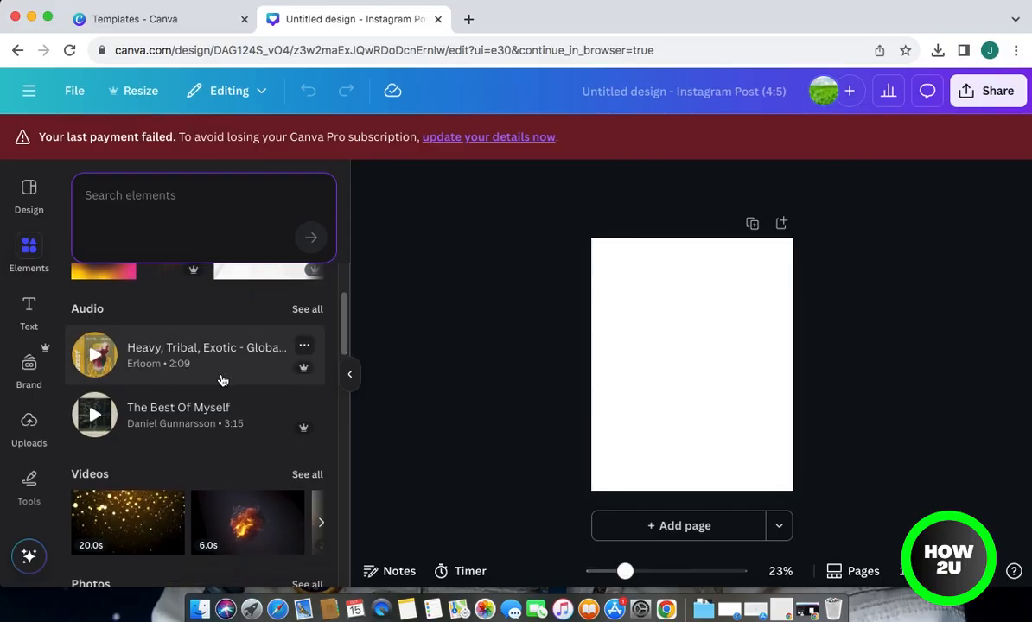
pyautogui.moveTo(343, 333); pyautogui.dragTo(344, 347)
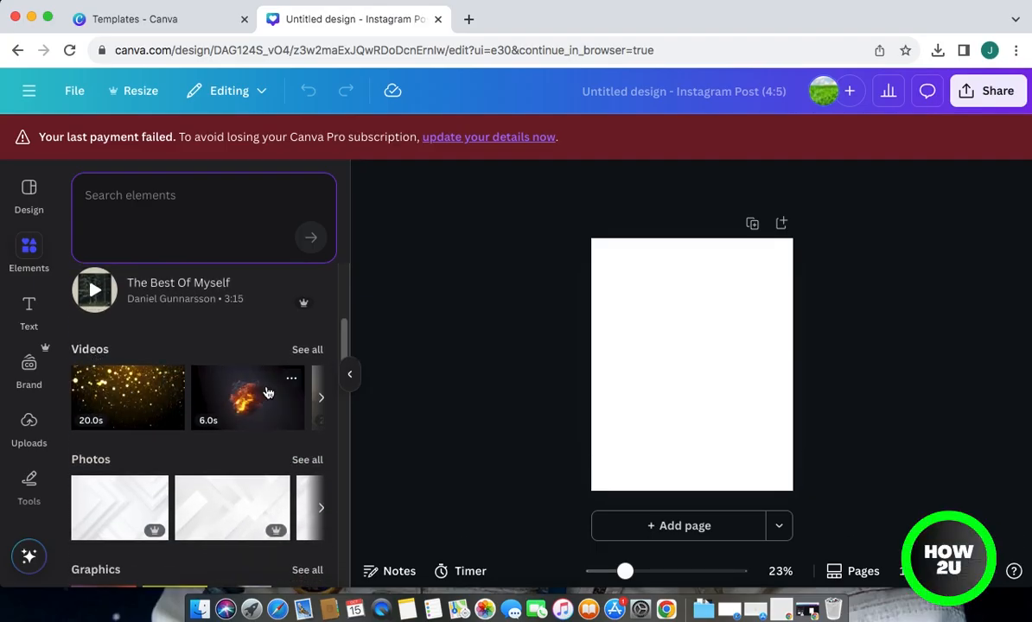
pyautogui.moveTo(343, 342); pyautogui.dragTo(343, 393)
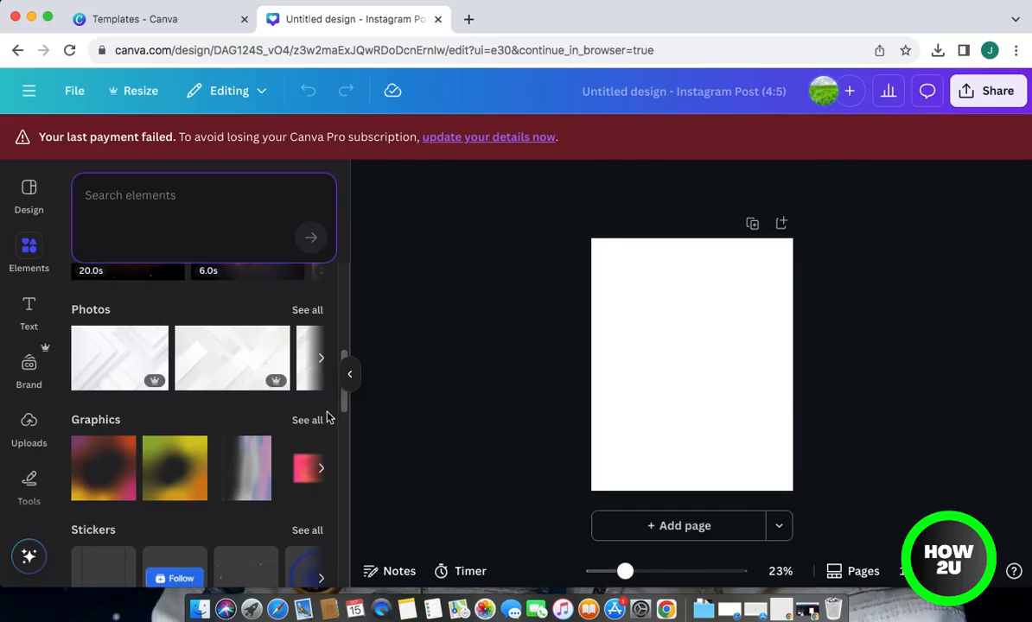
pyautogui.scroll(-5, 260, 432)
pyautogui.scroll(-4, 140, 435)
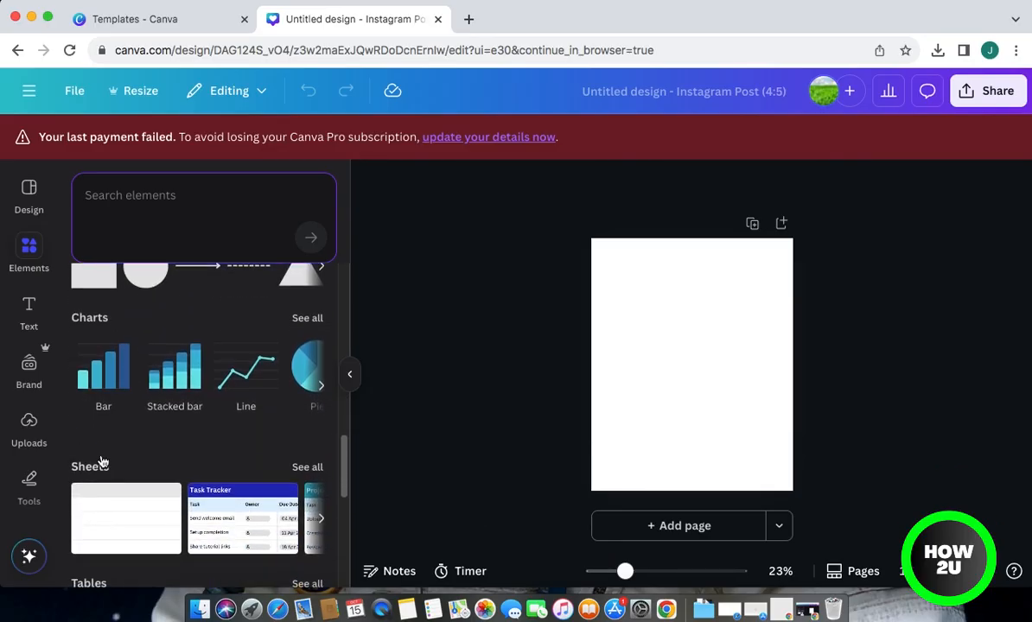
pyautogui.scroll(-11, 101, 462)
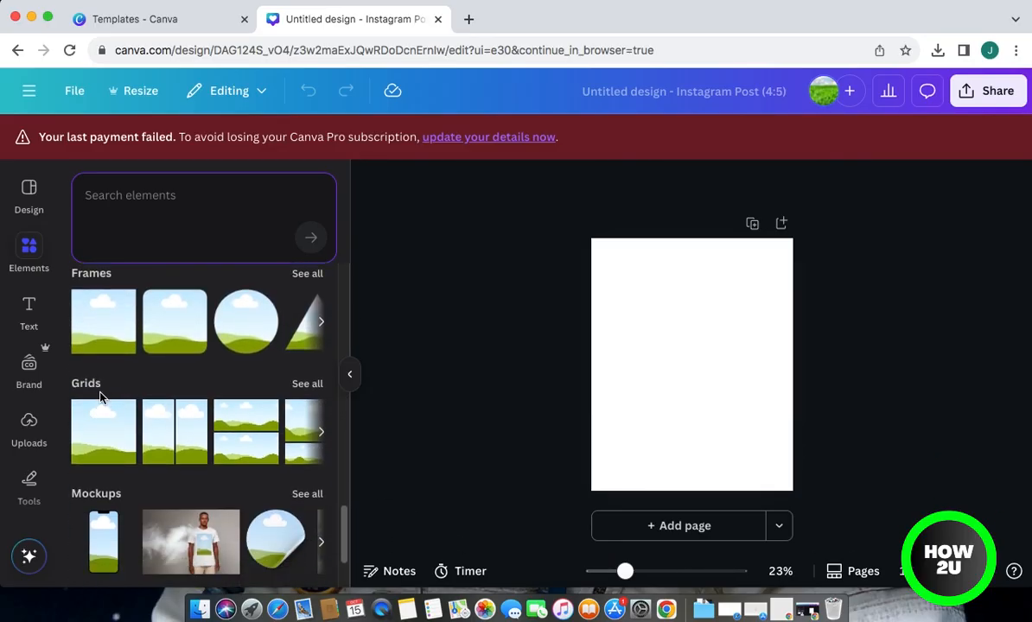
pyautogui.scroll(-4, 99, 395)
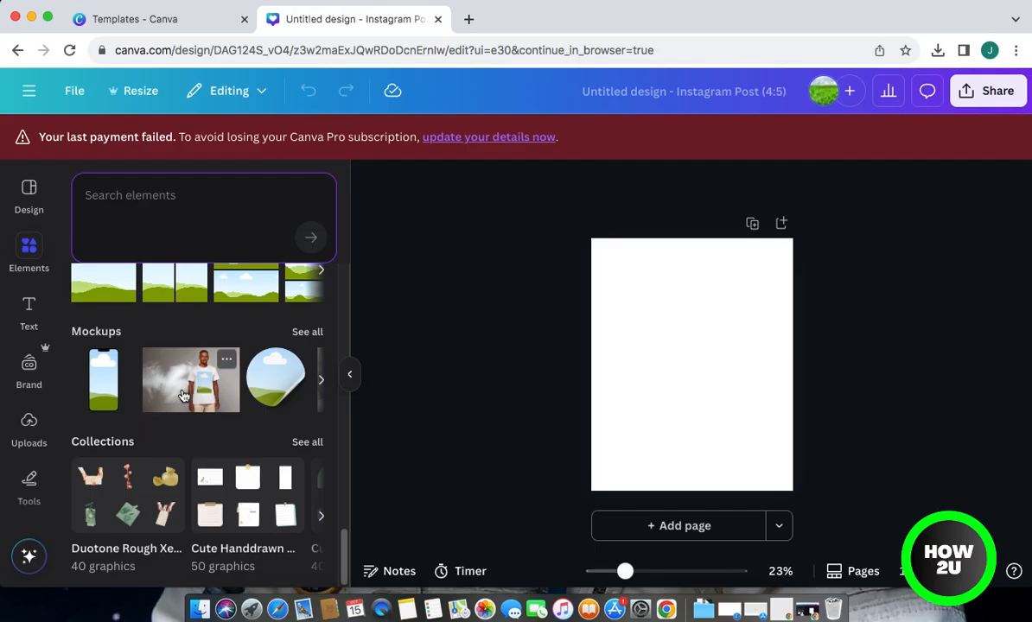
pyautogui.scroll(20, 198, 398)
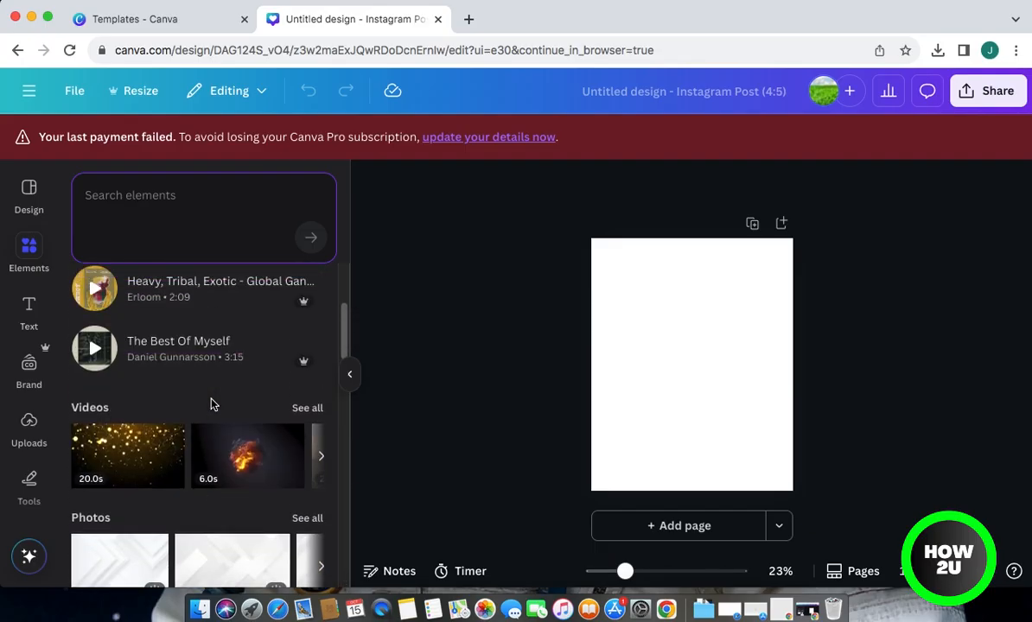
pyautogui.scroll(5, 212, 405)
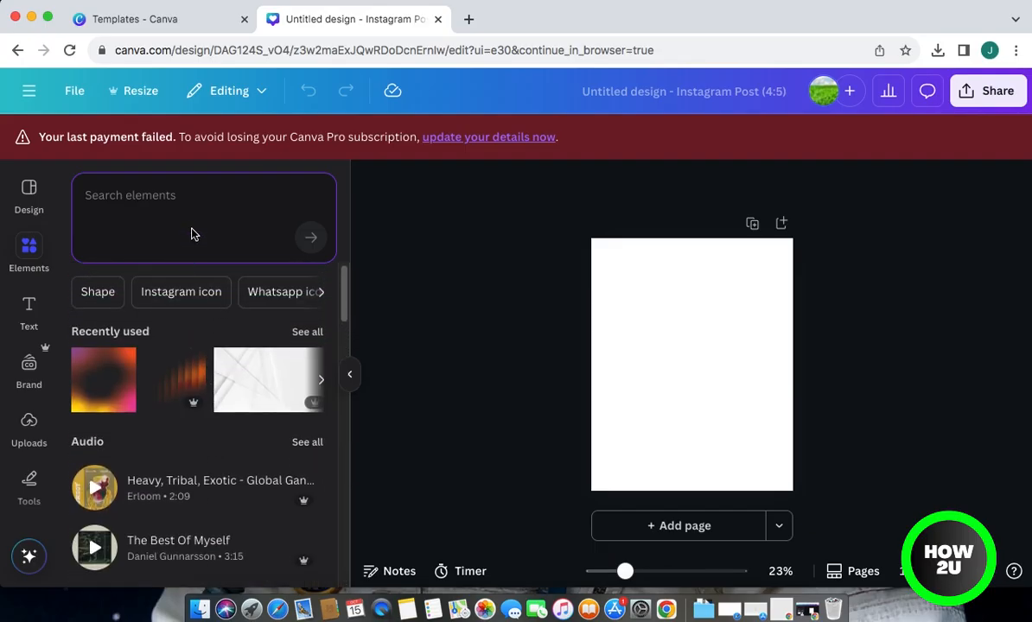
# Search the elements for "background" and look over the Graphics and Photos rows of the results
pyautogui.click(197, 202)
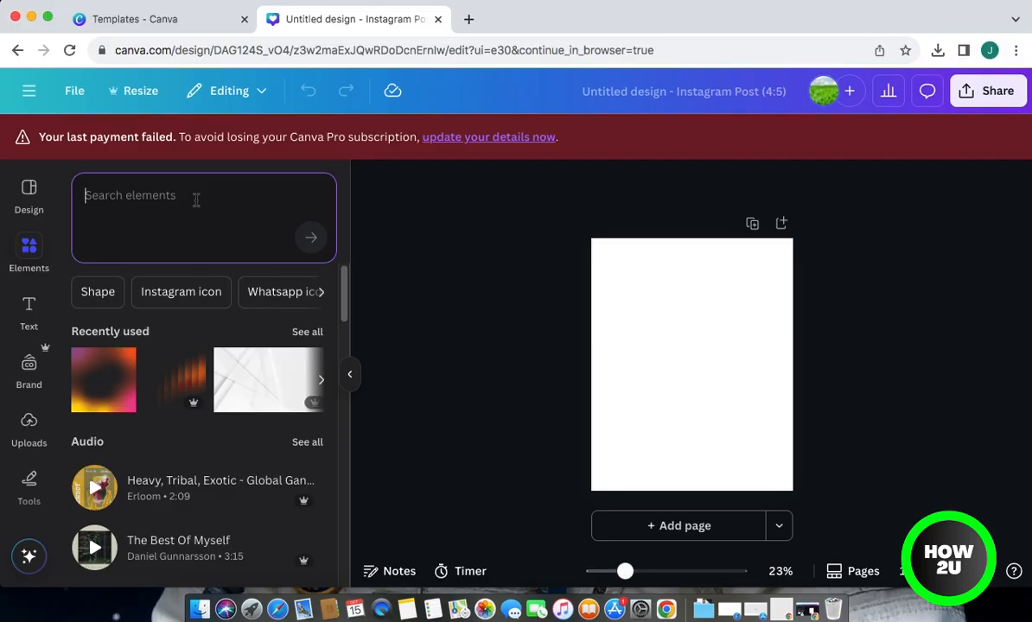
pyautogui.write('b')
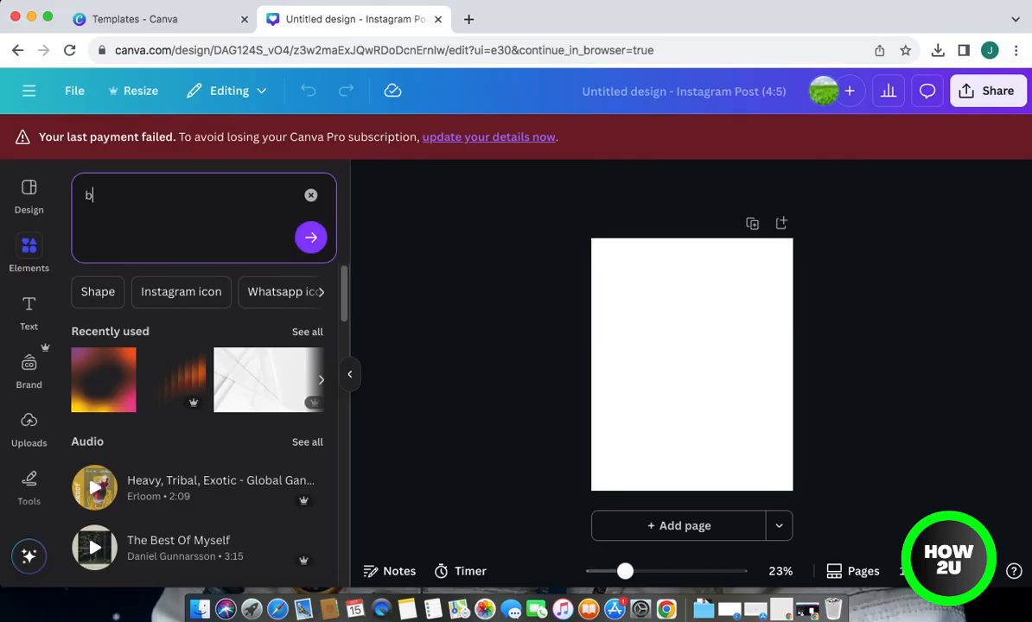
pyautogui.write('ack')
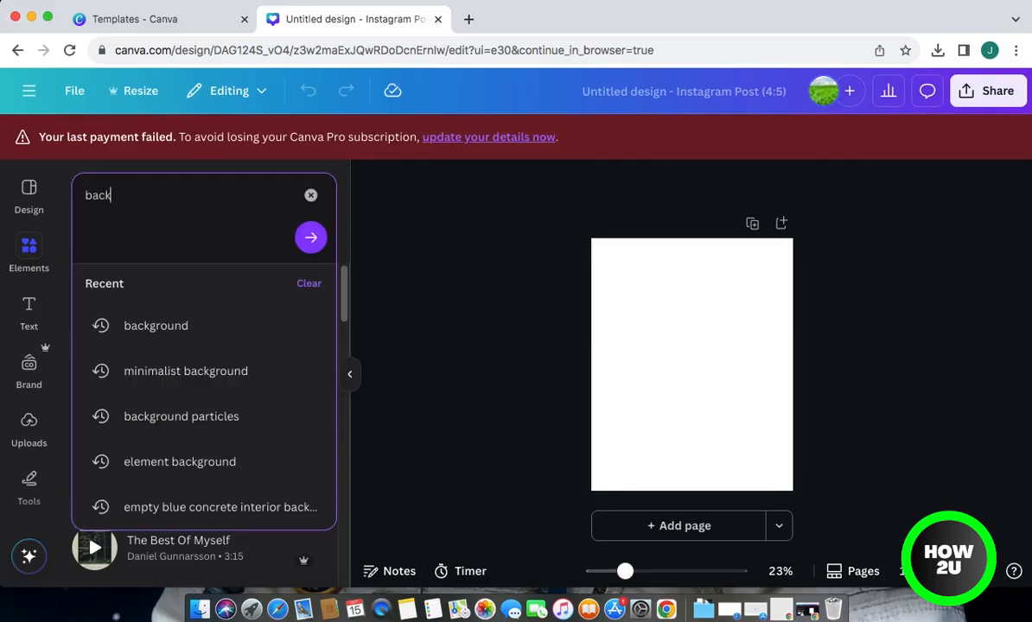
pyautogui.write('gou')
pyautogui.press('BackSpace')
pyautogui.press('BackSpace')
pyautogui.press('BackSpace')
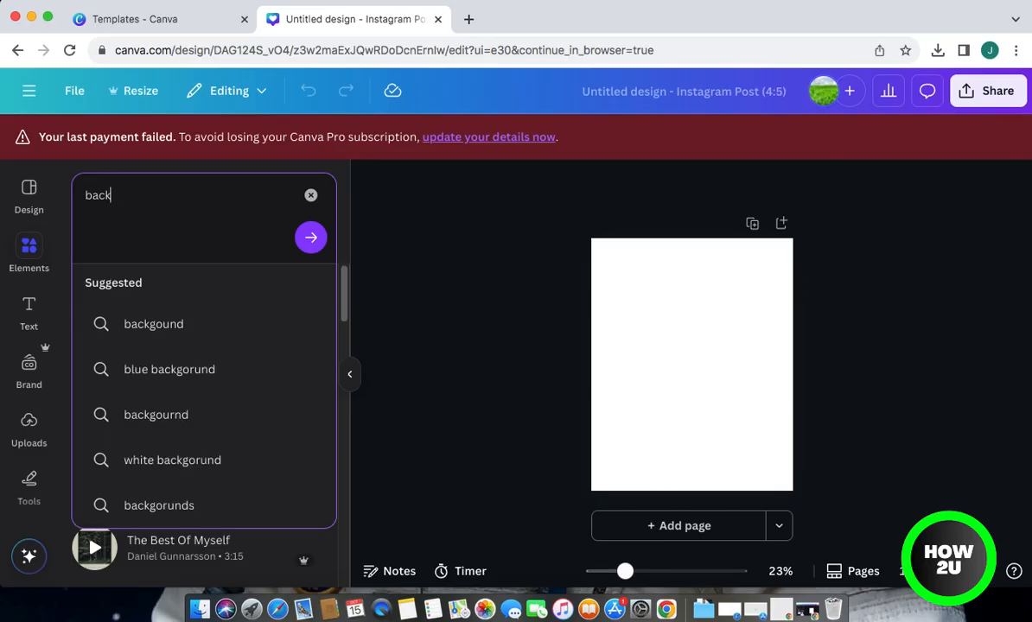
pyautogui.write('ground')
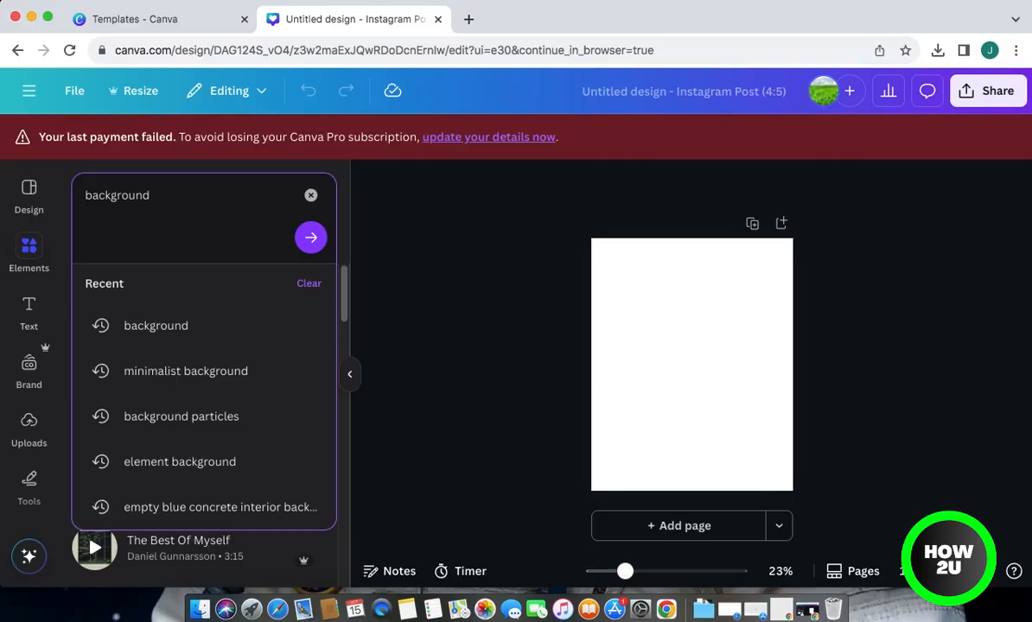
pyautogui.press('Return')
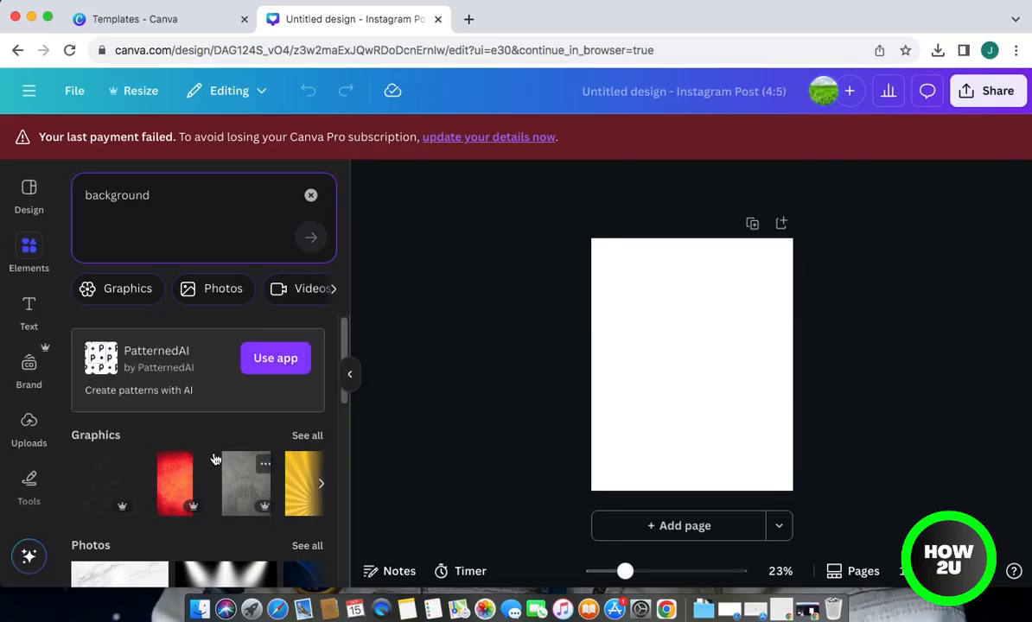
pyautogui.scroll(-3, 214, 464)
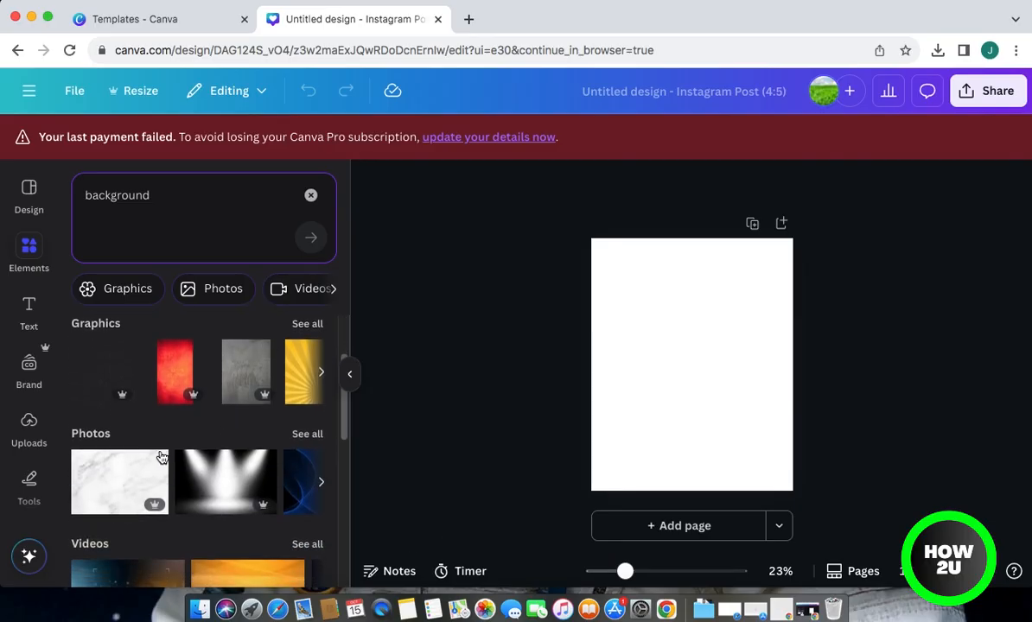
pyautogui.scroll(3, 160, 454)
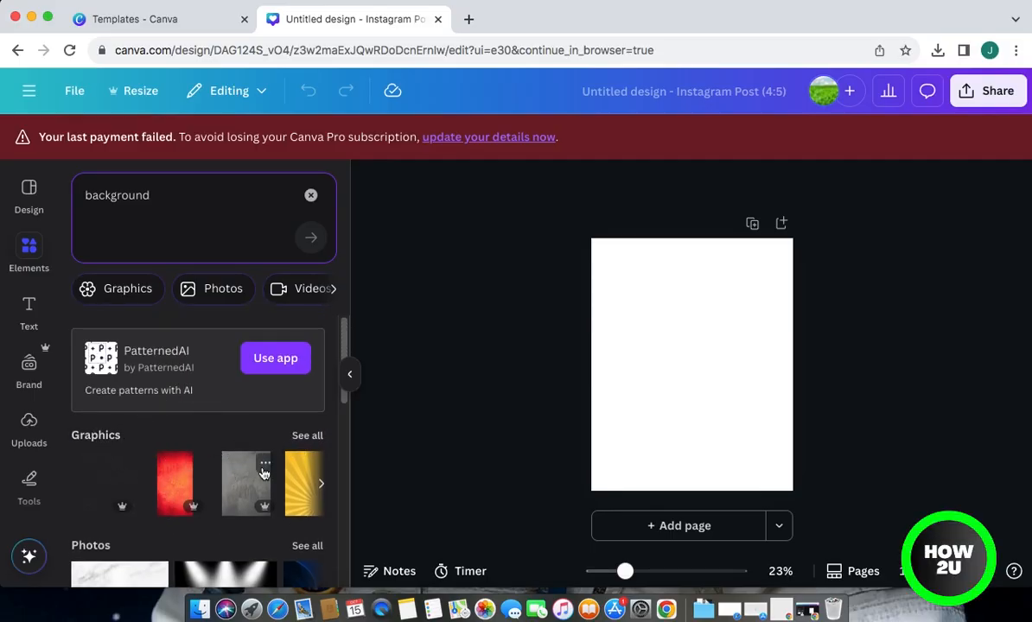
# Show all graphics for the background search and examine which ones carry a crown badge and which do not
pyautogui.click(307, 438)
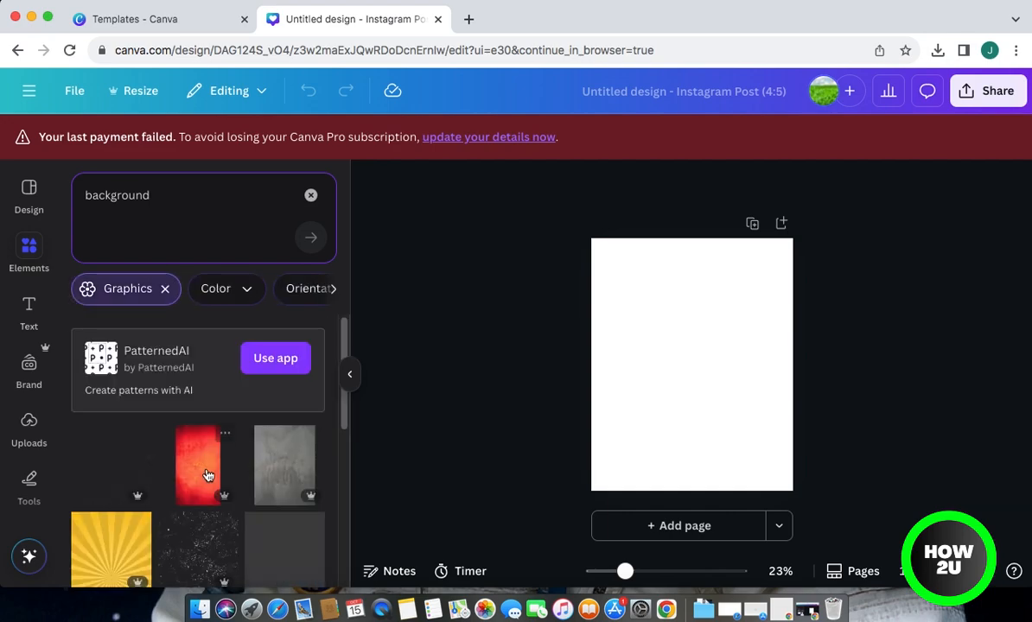
pyautogui.scroll(-5, 205, 473)
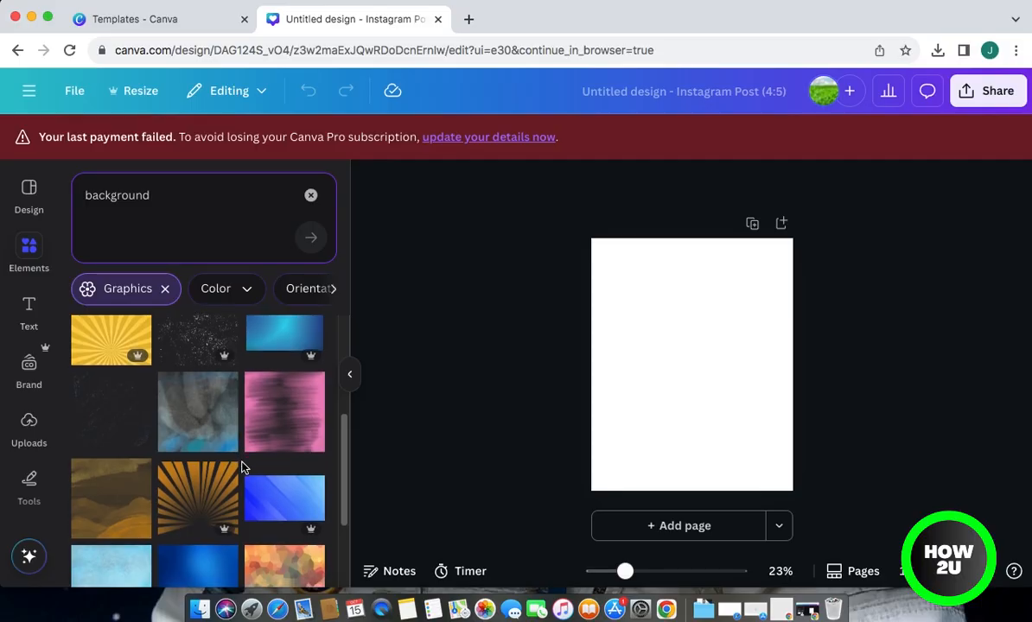
pyautogui.scroll(-4, 241, 467)
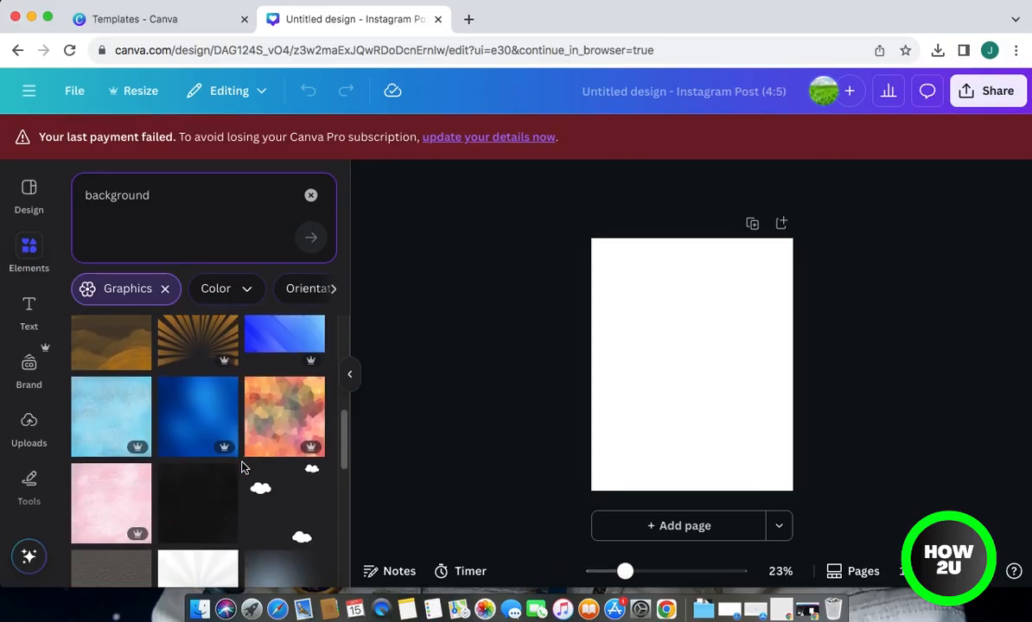
pyautogui.scroll(-2, 242, 466)
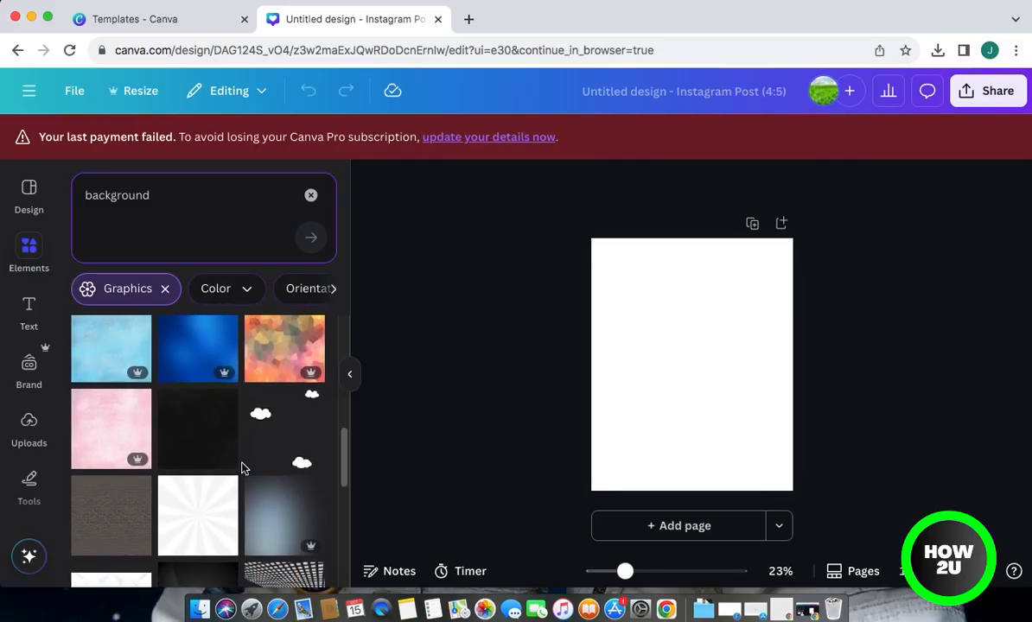
pyautogui.scroll(-5, 242, 467)
pyautogui.scroll(-5, 242, 467)
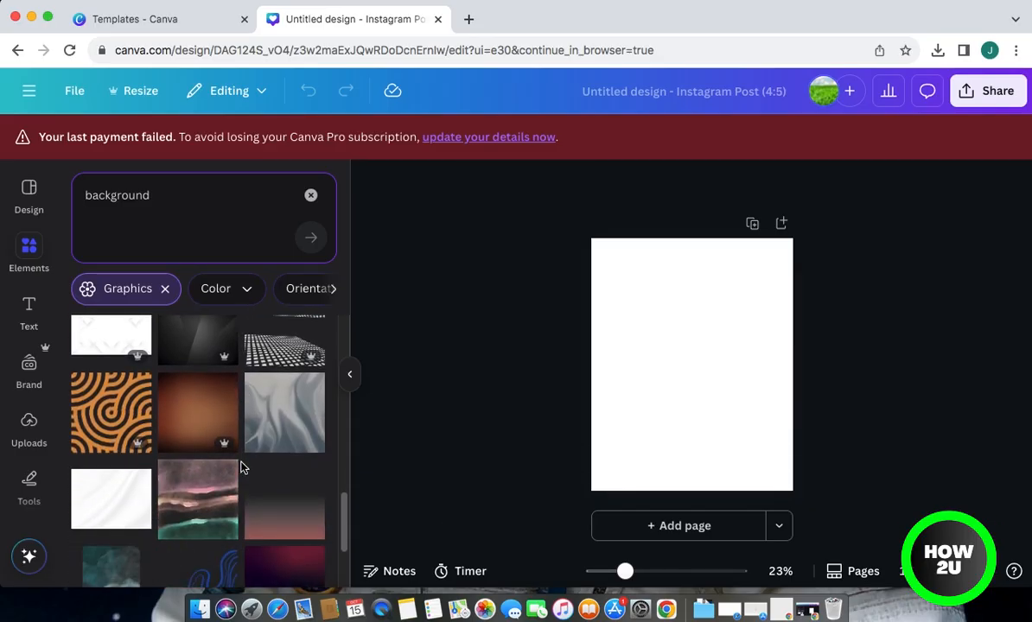
pyautogui.scroll(-2, 242, 466)
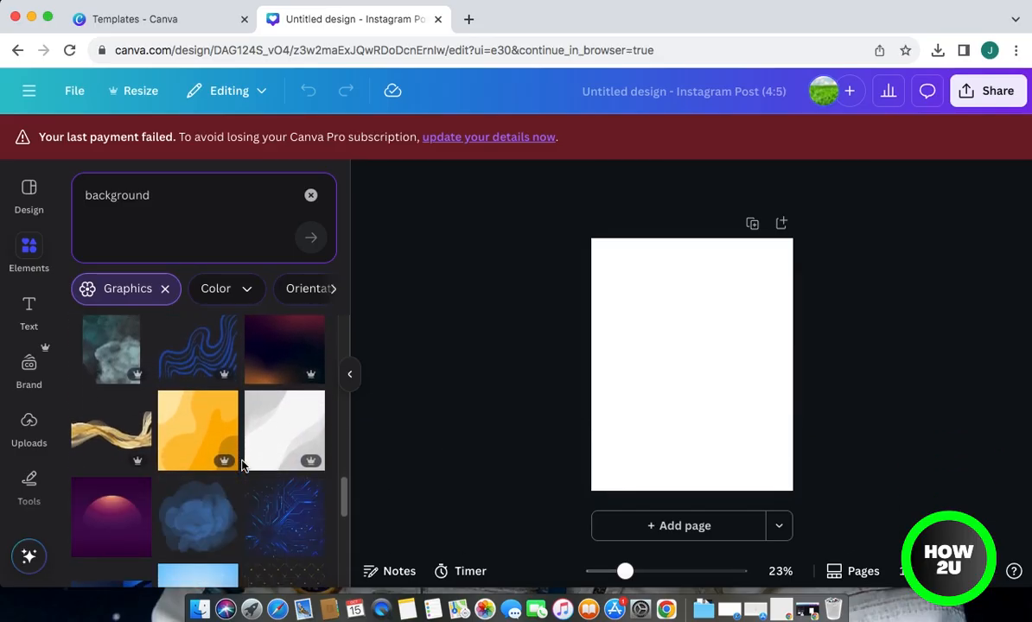
pyautogui.scroll(-2, 242, 465)
pyautogui.scroll(-4, 245, 465)
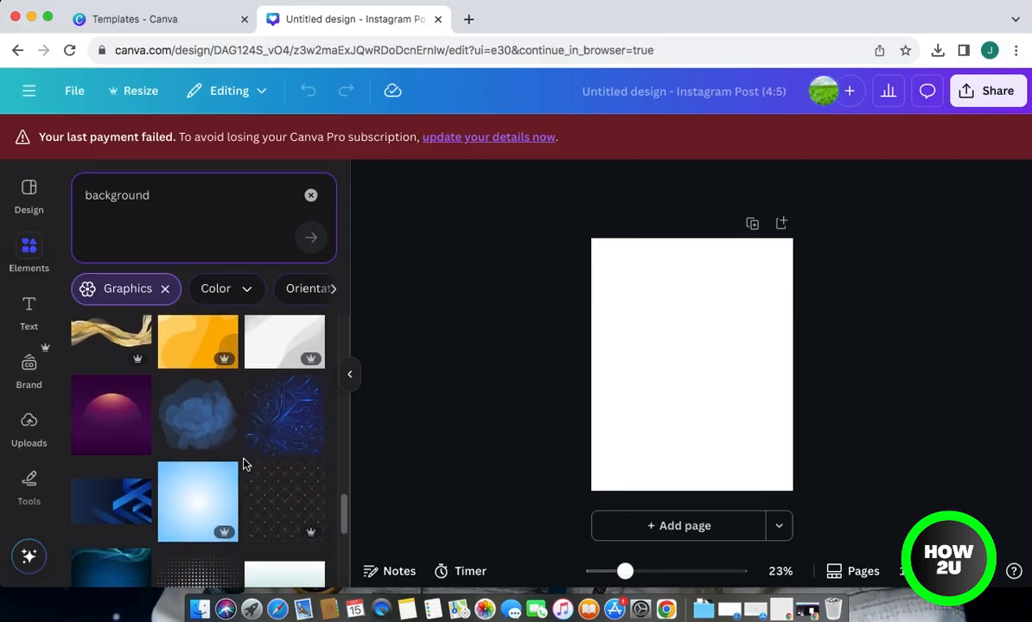
pyautogui.scroll(-9, 241, 467)
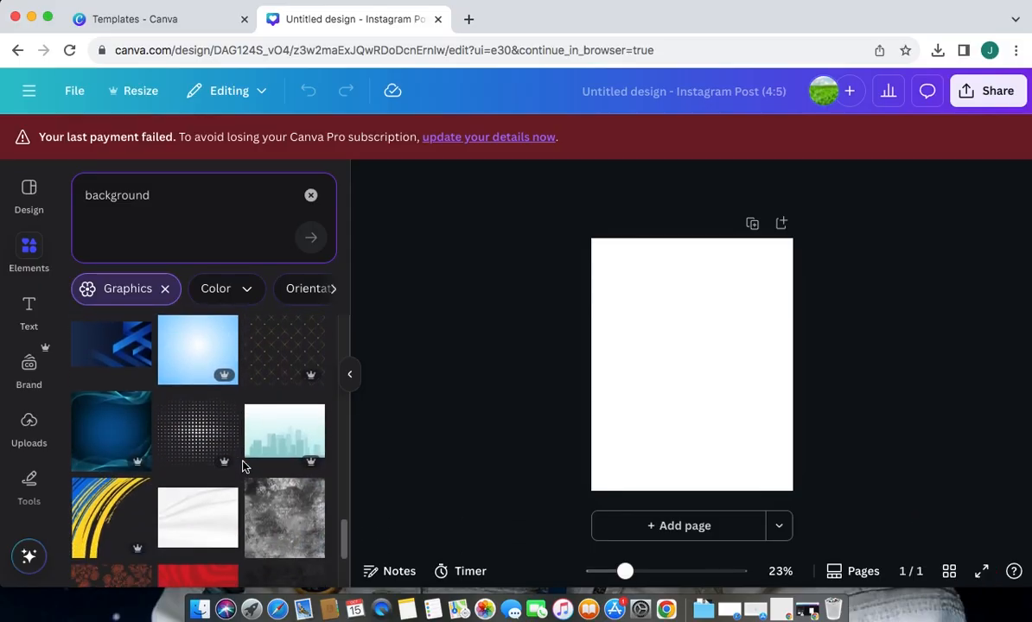
pyautogui.scroll(-5, 241, 466)
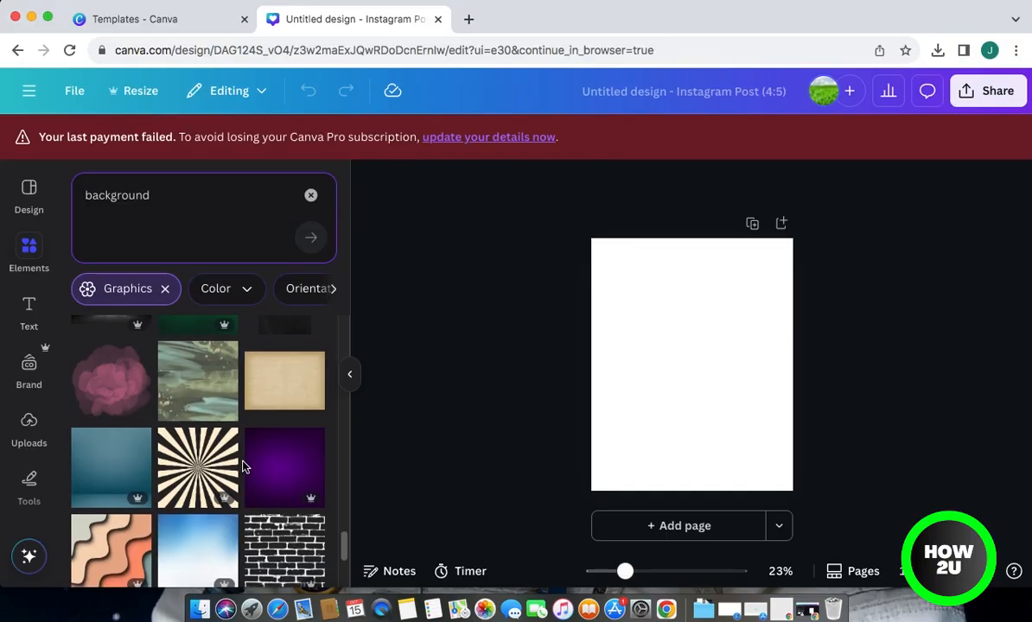
pyautogui.scroll(-6, 241, 467)
pyautogui.scroll(-6, 241, 467)
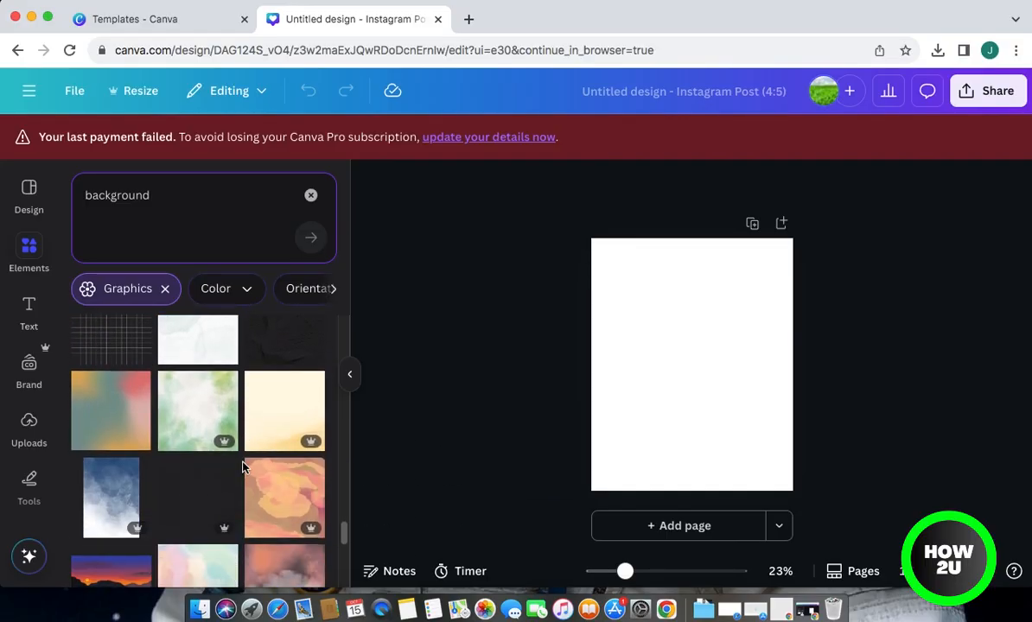
pyautogui.scroll(-2, 242, 467)
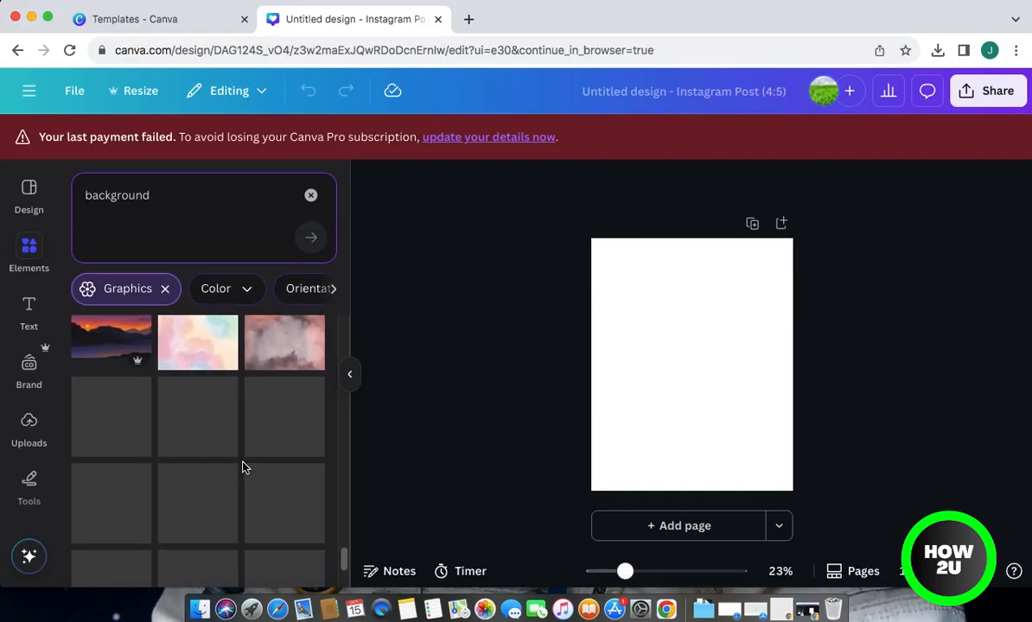
pyautogui.scroll(-10, 242, 467)
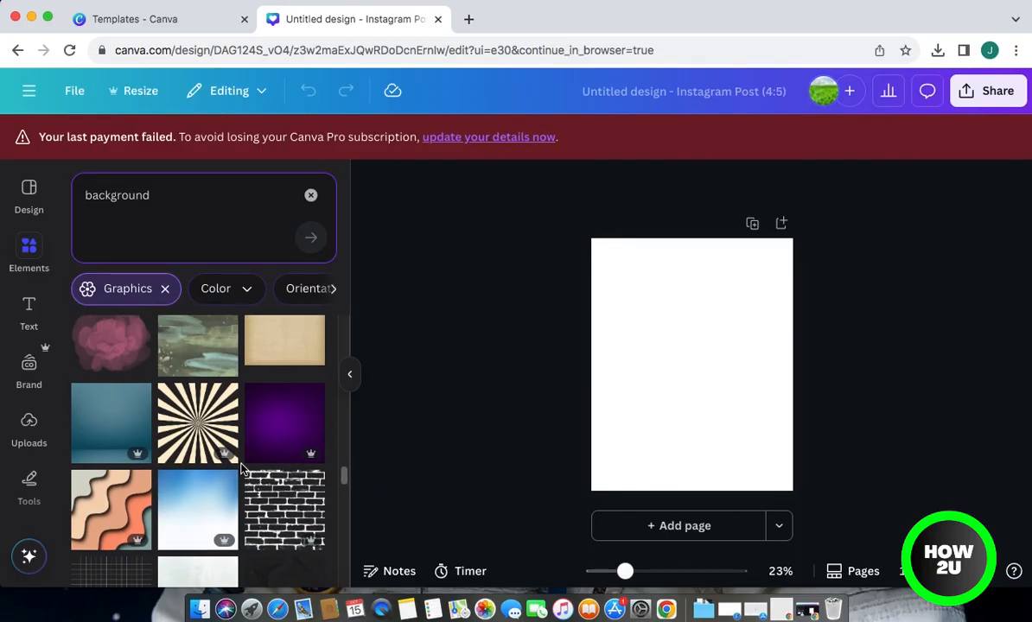
# Show all photos for the background search instead of graphics and examine which ones carry a crown badge and which do not
pyautogui.click(165, 290)
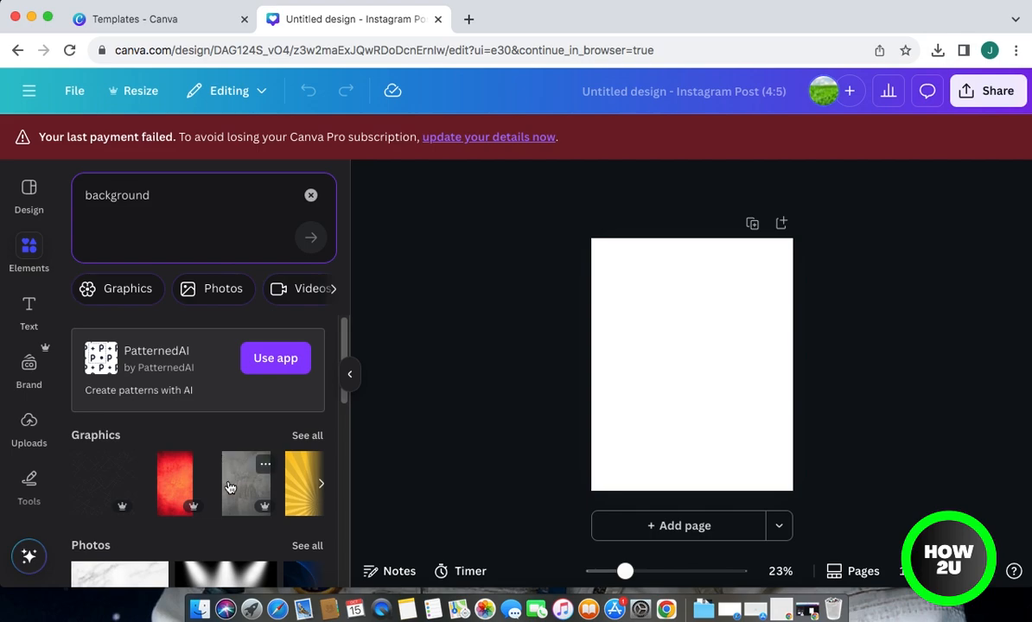
pyautogui.click(306, 547)
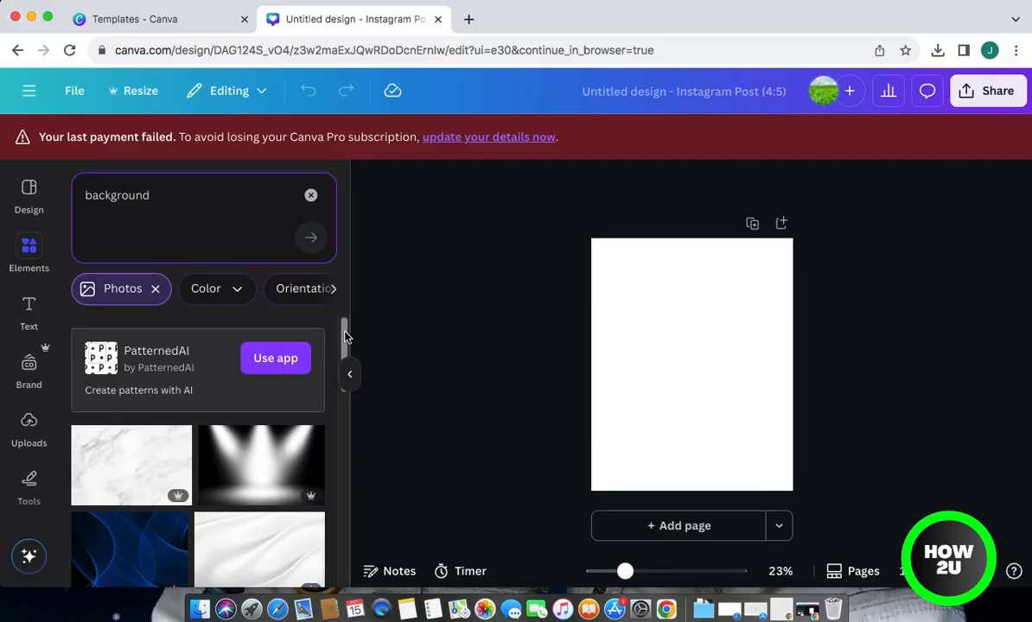
pyautogui.moveTo(344, 337); pyautogui.dragTo(344, 416)
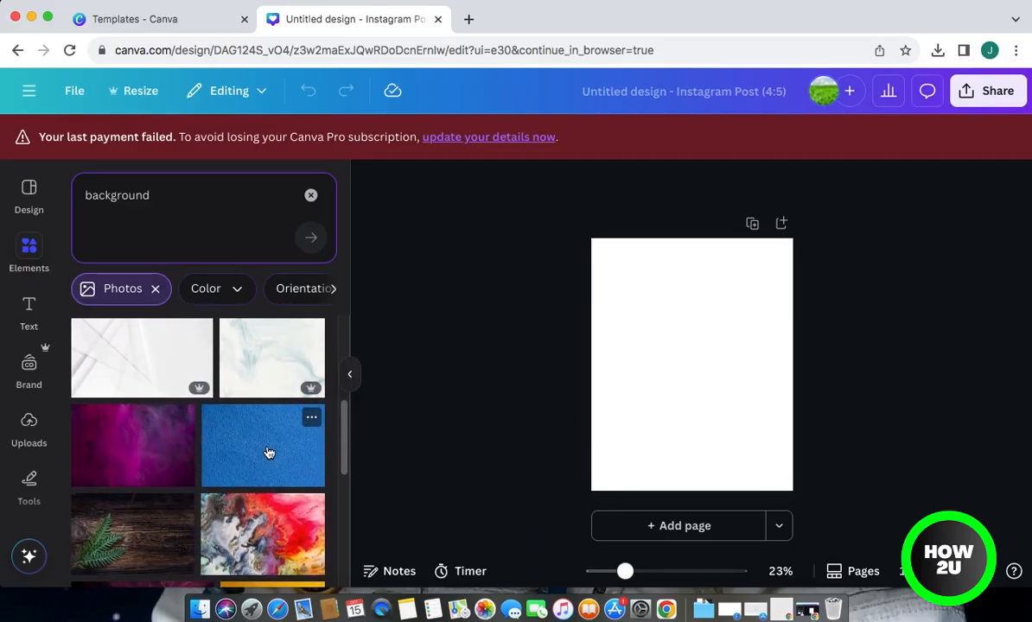
pyautogui.scroll(-1, 268, 448)
pyautogui.scroll(-2, 268, 448)
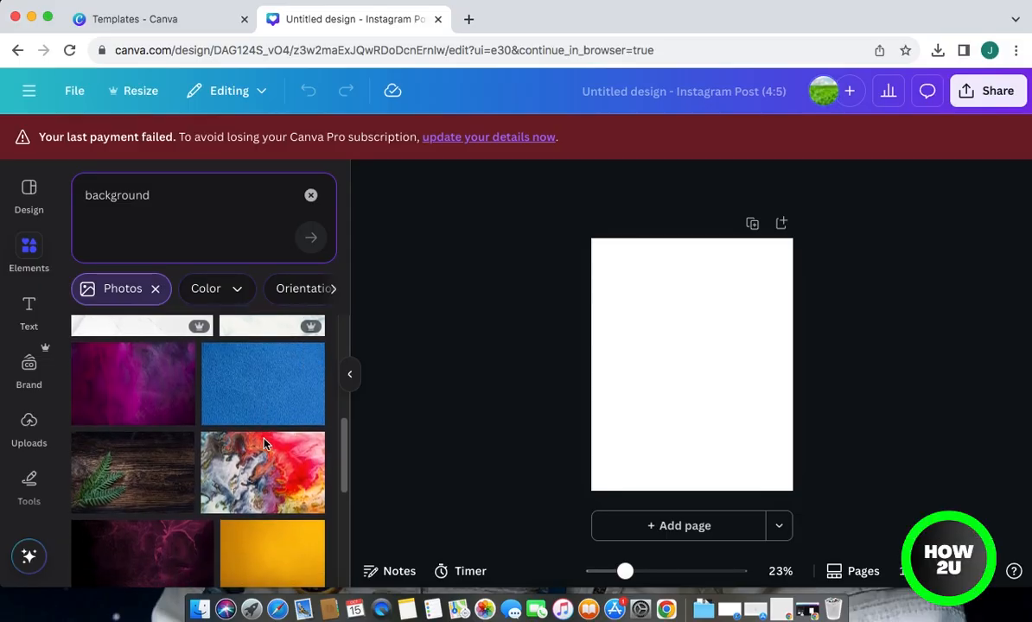
pyautogui.scroll(3, 265, 443)
pyautogui.scroll(-2, 266, 445)
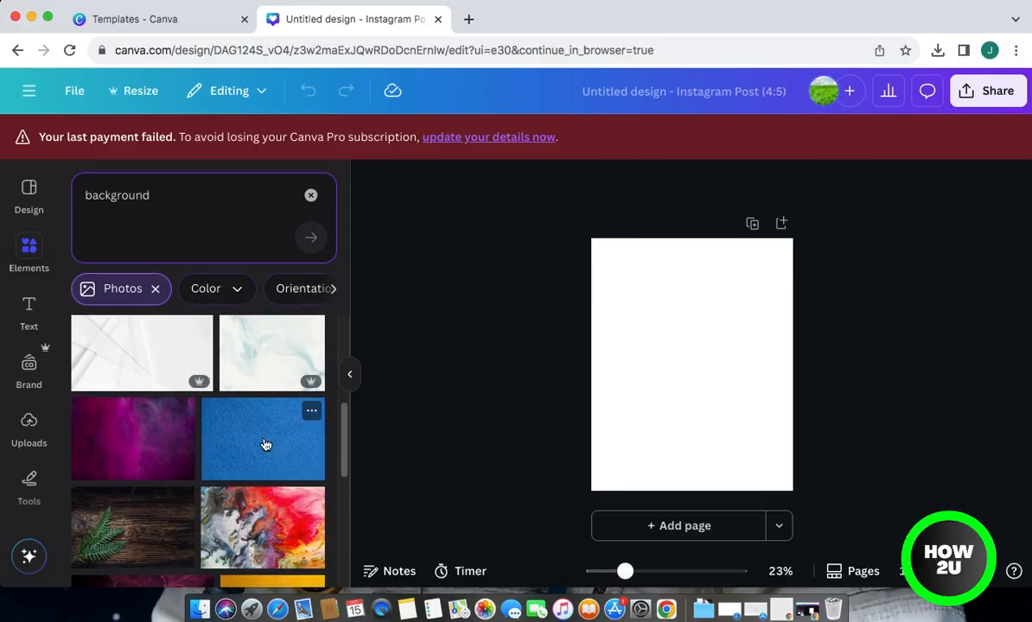
pyautogui.scroll(-2, 266, 445)
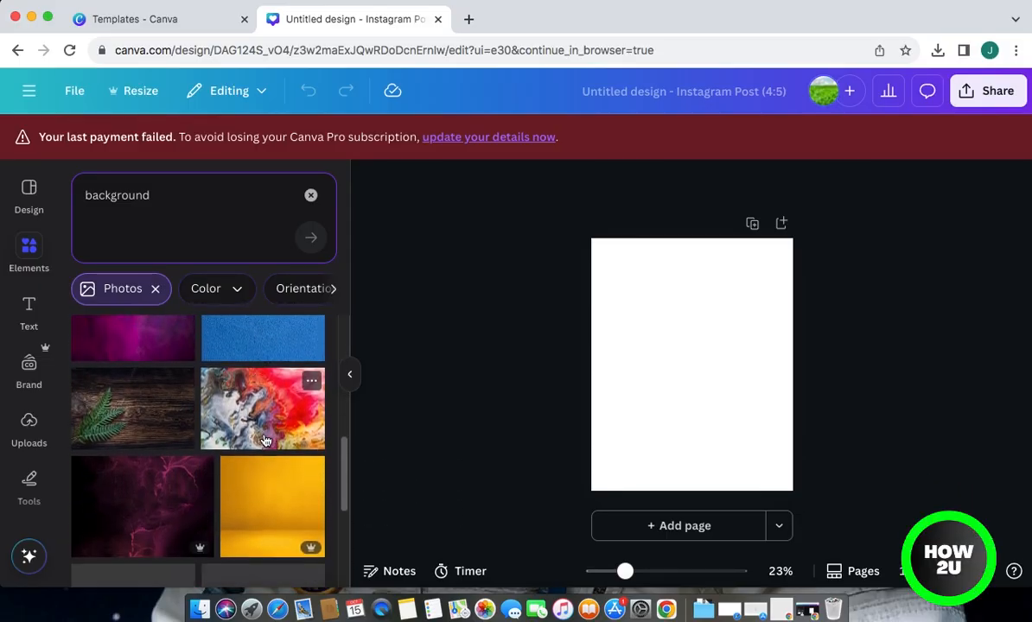
pyautogui.scroll(1, 255, 441)
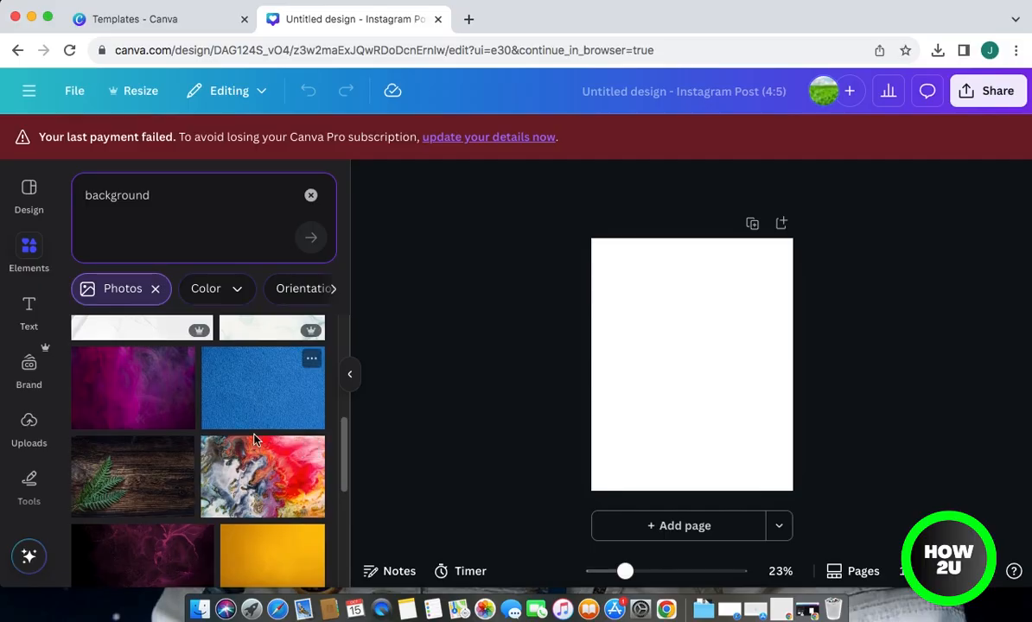
# Add the crown-free purple and magenta smoke photo to the page and rotate it 90°
pyautogui.click(152, 385)
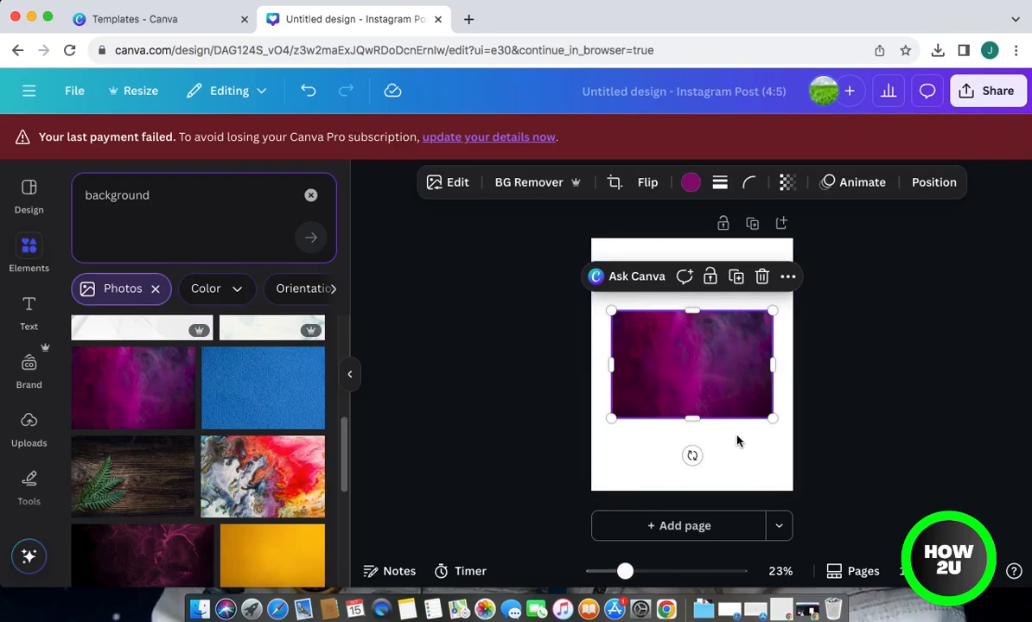
pyautogui.click(690, 458)
pyautogui.moveTo(690, 458); pyautogui.dragTo(628, 369)
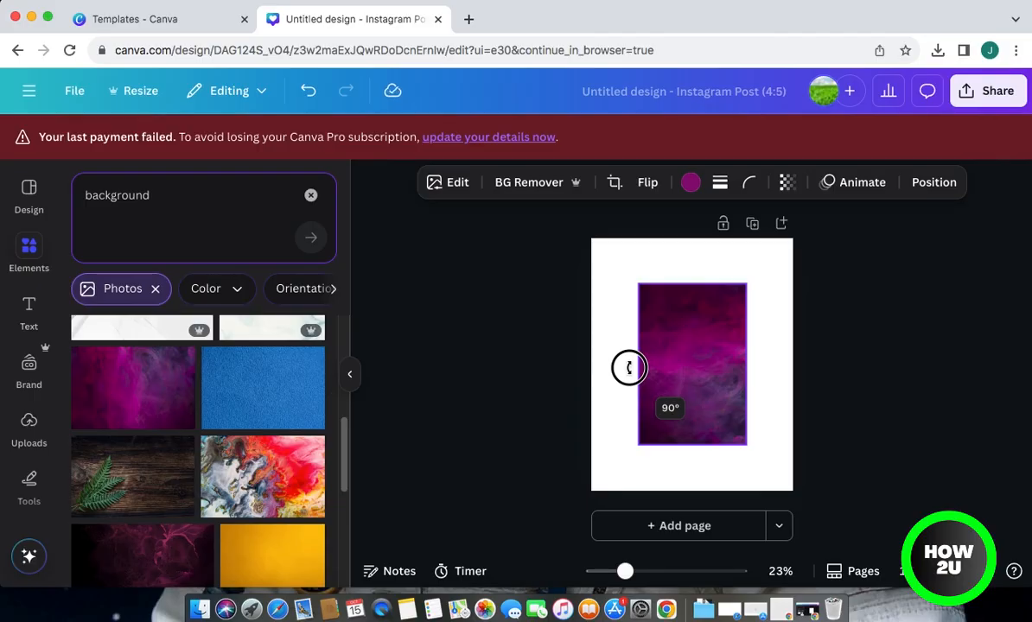
pyautogui.moveTo(628, 368); pyautogui.dragTo(628, 368)
# Move the rotated smoke photo to the page's upper-left corner and enlarge it to cover the whole page as a background
pyautogui.moveTo(705, 381); pyautogui.dragTo(661, 333)
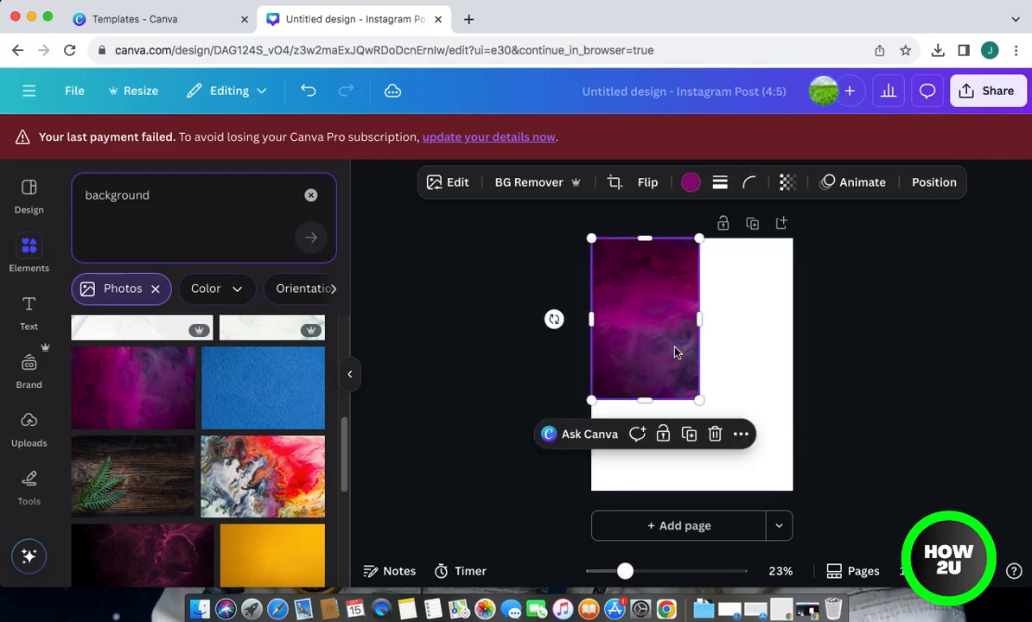
pyautogui.moveTo(699, 399); pyautogui.dragTo(773, 479)
pyautogui.moveTo(761, 368); pyautogui.dragTo(792, 363)
pyautogui.click(851, 380)
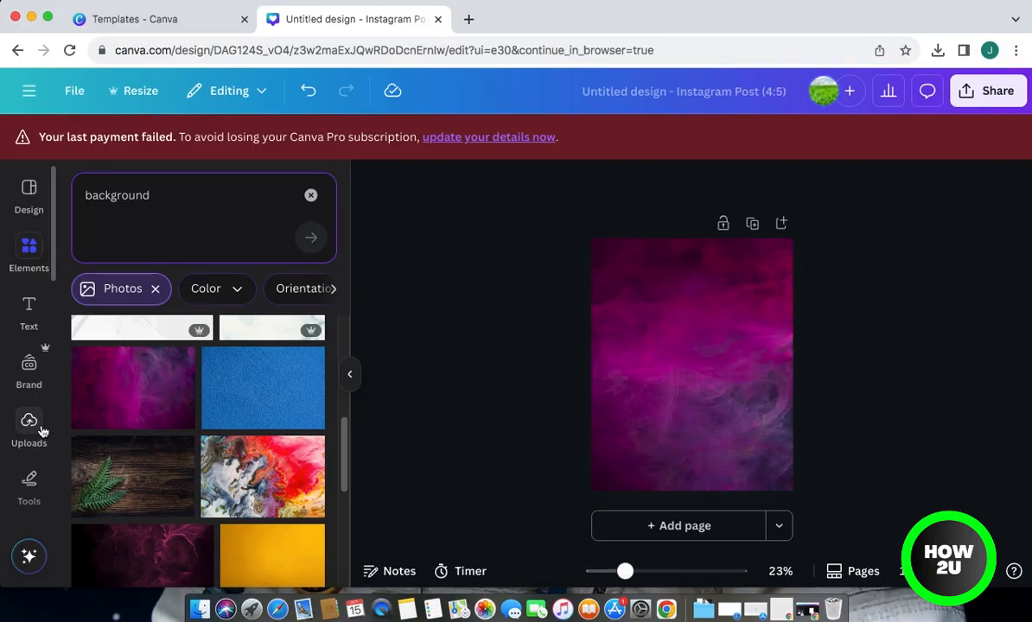
# Look through the previously uploaded images in the account's uploads
pyautogui.click(30, 422)
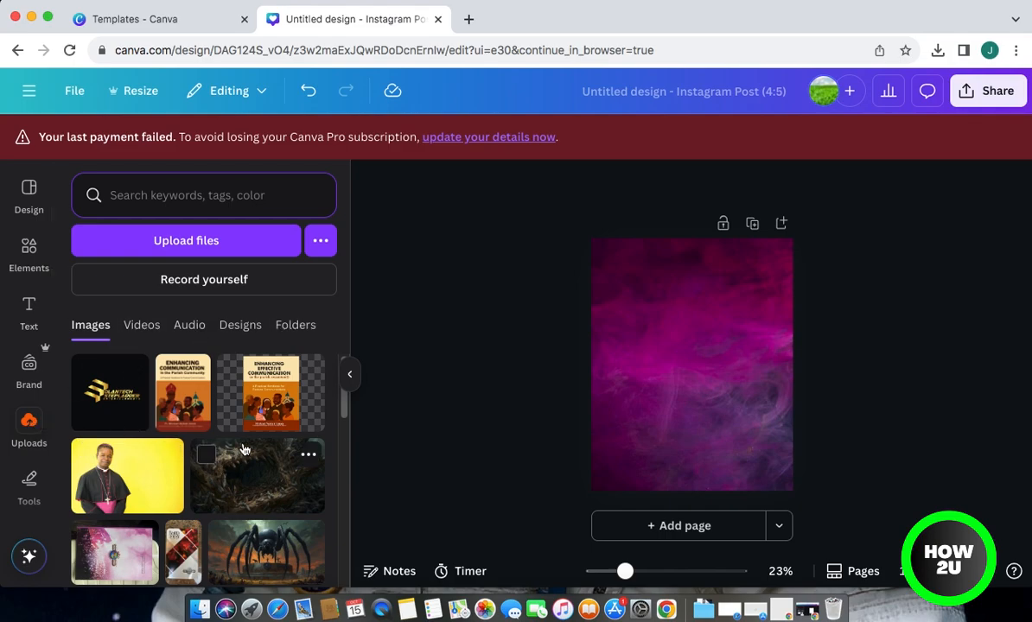
pyautogui.scroll(-5, 263, 473)
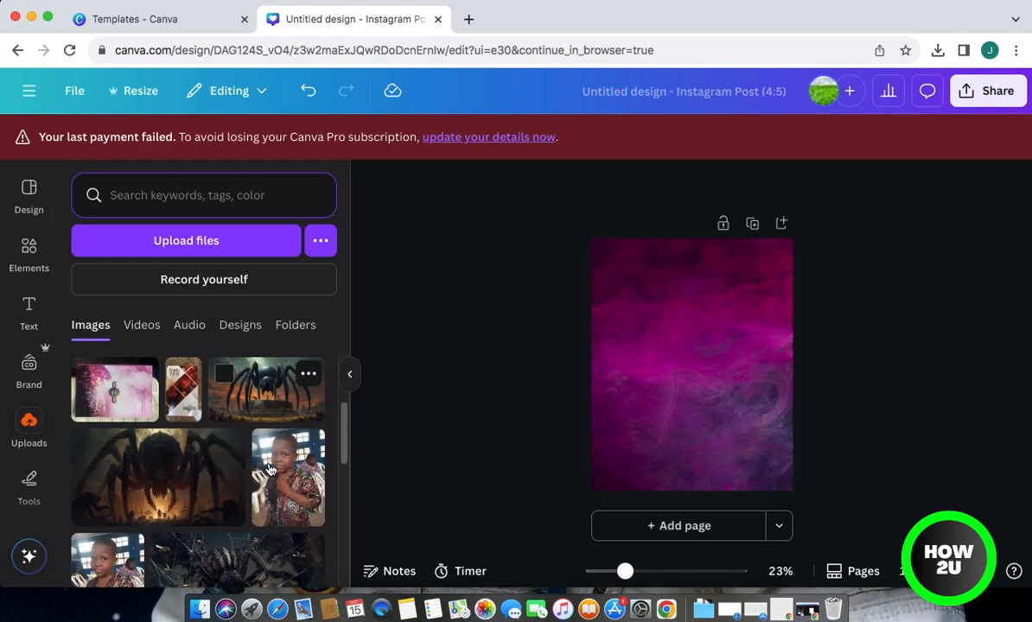
pyautogui.scroll(-10, 269, 470)
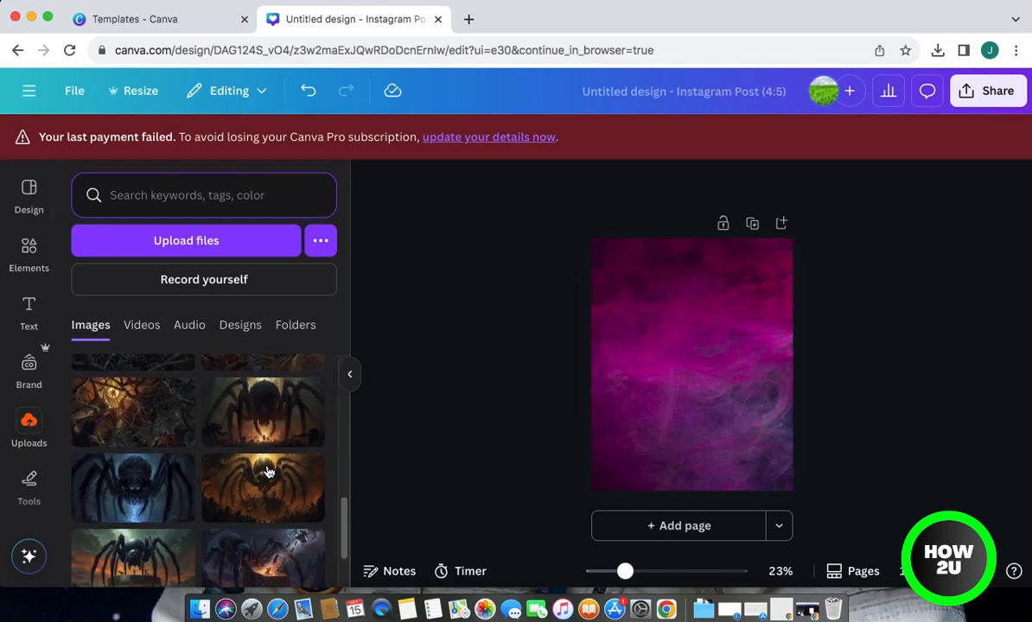
pyautogui.scroll(-5, 269, 471)
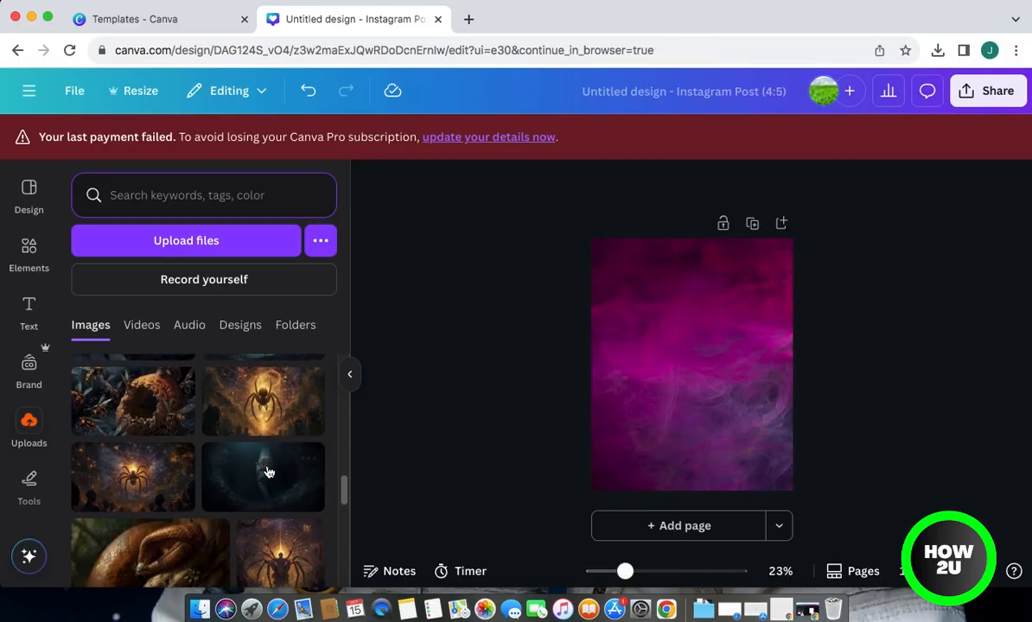
pyautogui.scroll(-10, 269, 472)
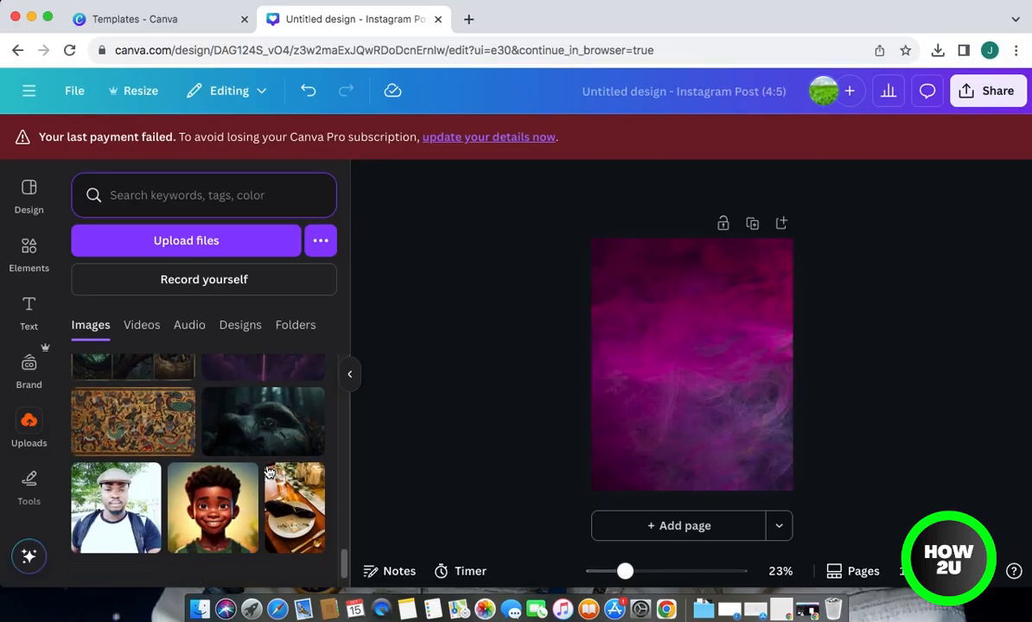
pyautogui.scroll(-10, 268, 472)
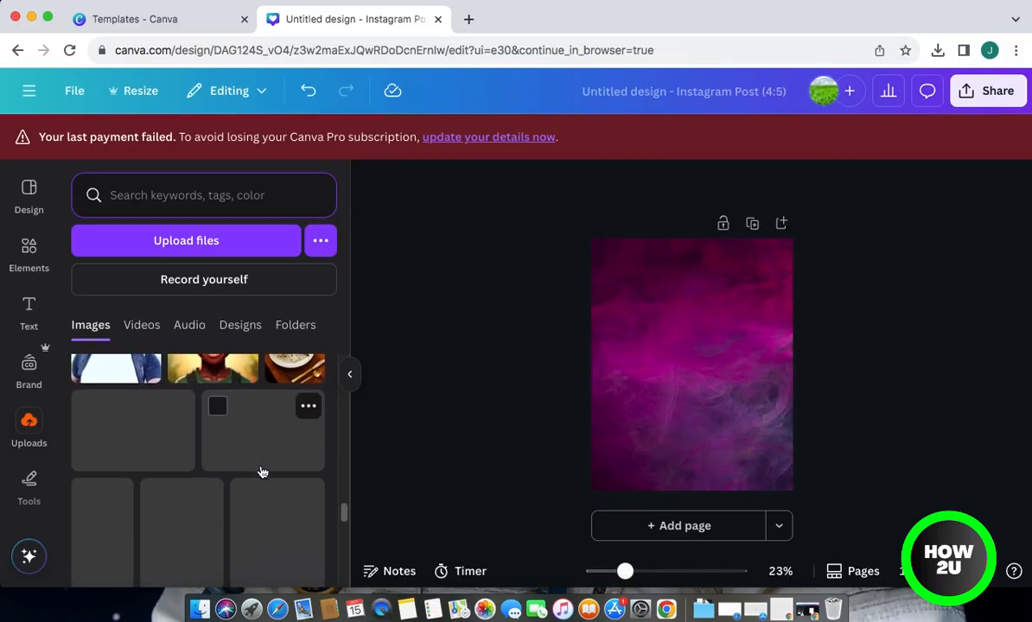
pyautogui.scroll(10, 262, 471)
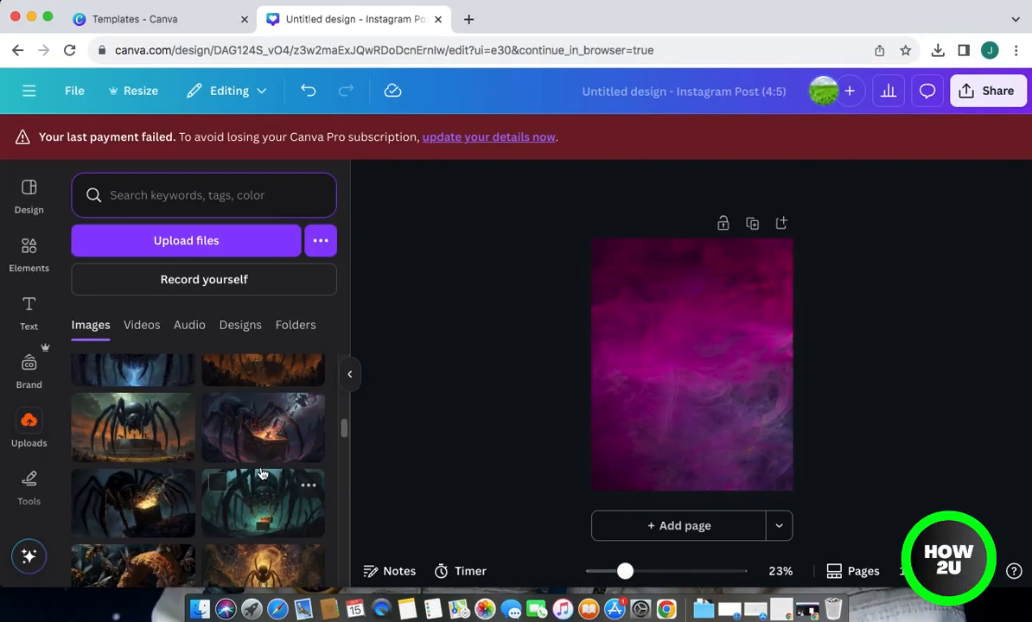
pyautogui.scroll(5, 262, 473)
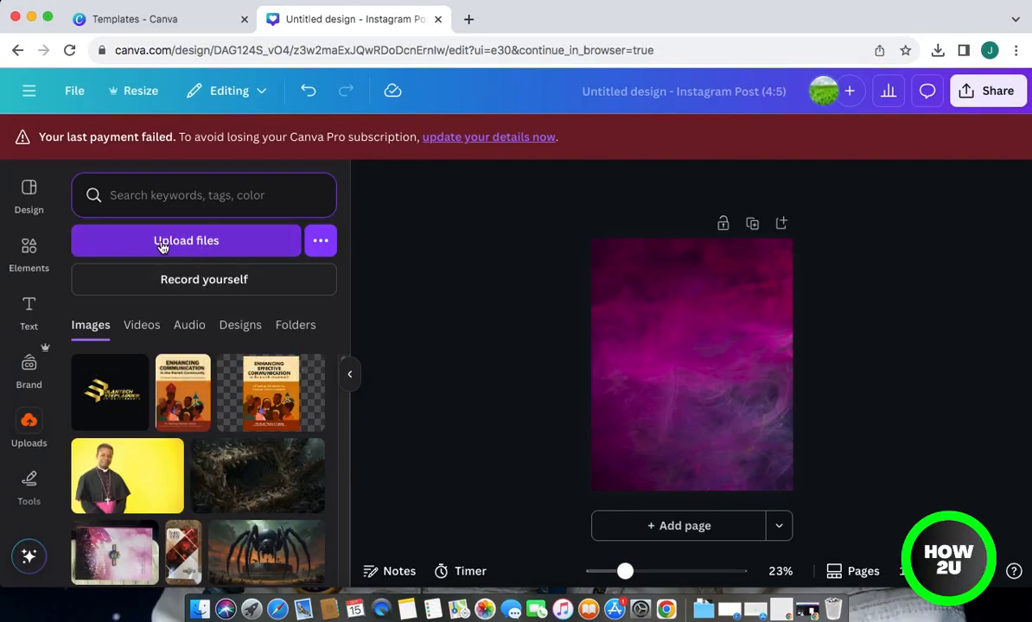
# Upload the chalice picture "WhatsApp Image 2025-10-03 at 3.06.16 AM.jpeg" from the Downloads folder and add it to the page
pyautogui.click(213, 246)
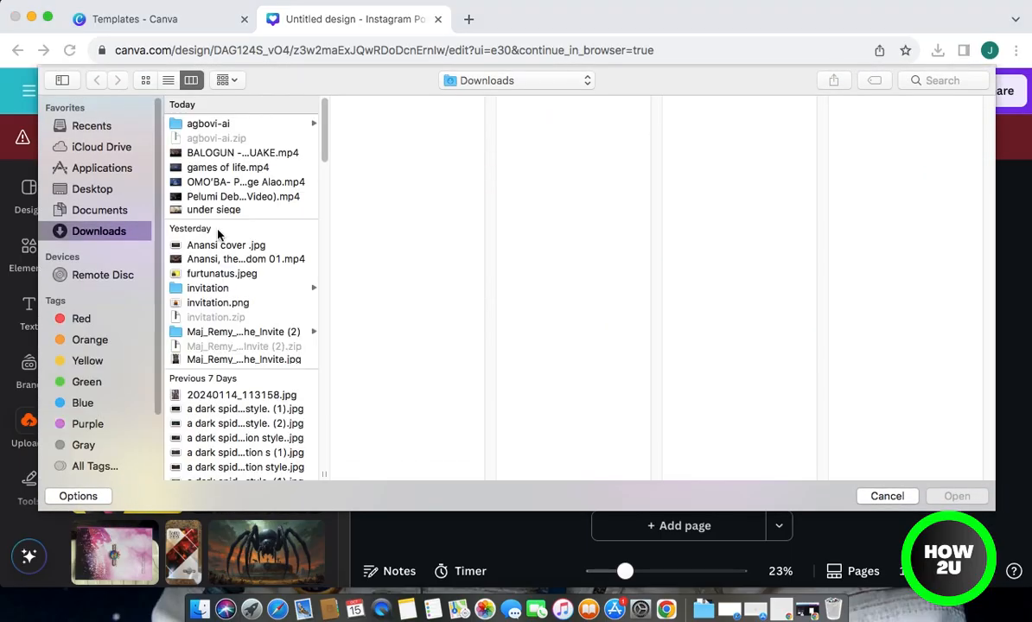
pyautogui.scroll(-5, 257, 280)
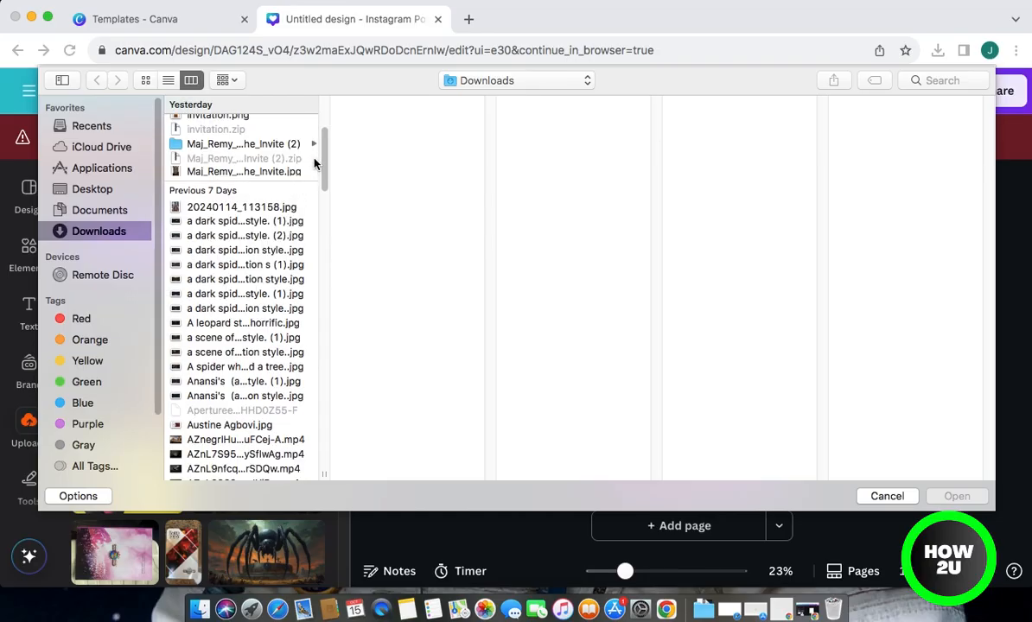
pyautogui.moveTo(322, 171); pyautogui.dragTo(324, 104)
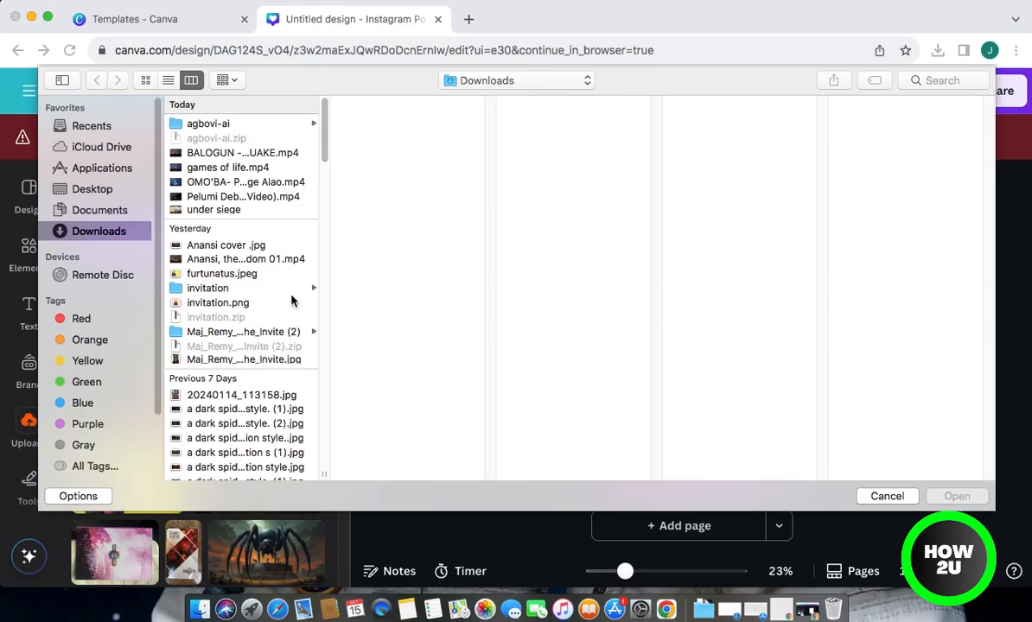
pyautogui.moveTo(322, 156); pyautogui.dragTo(315, 340)
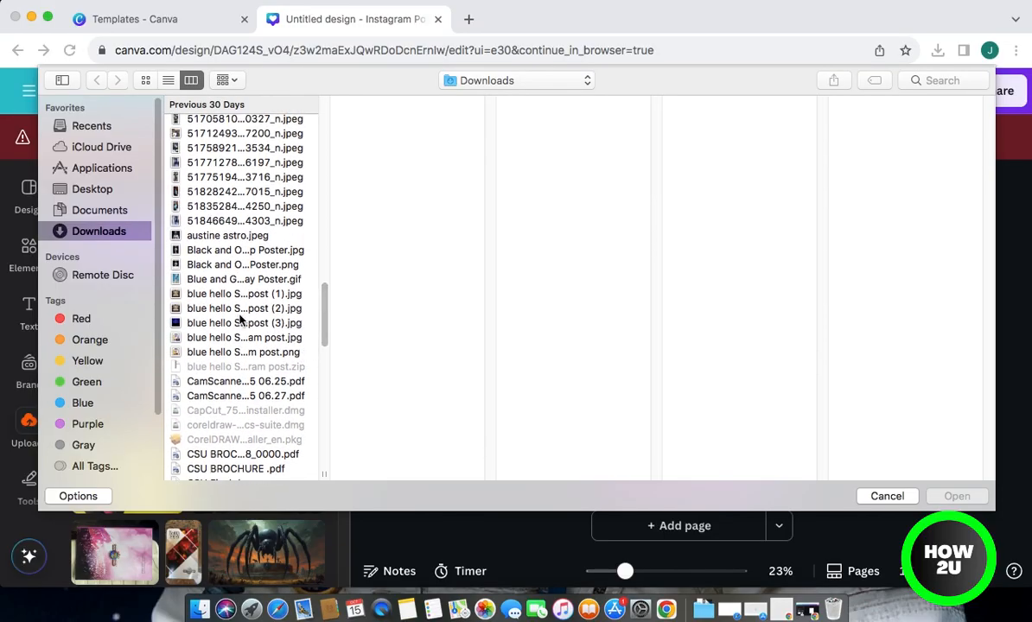
pyautogui.click(231, 283)
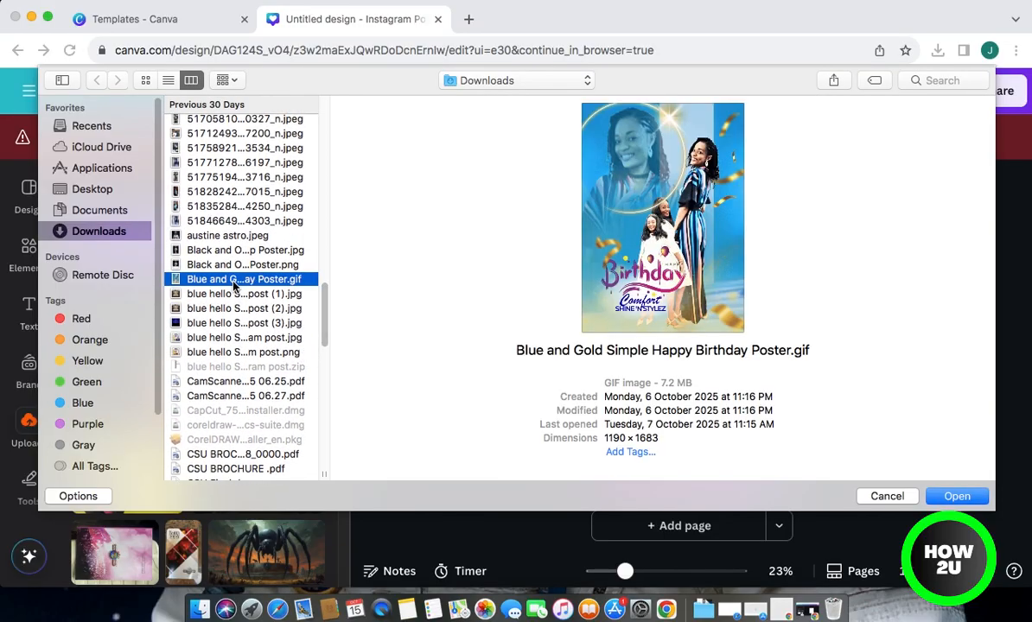
pyautogui.moveTo(325, 312); pyautogui.dragTo(322, 341)
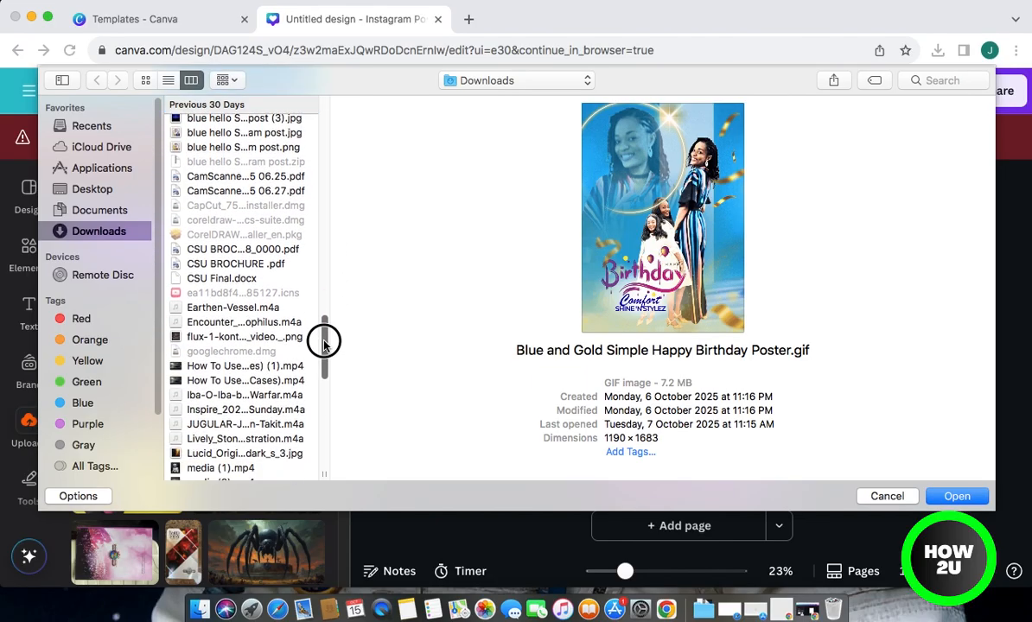
pyautogui.click(281, 360)
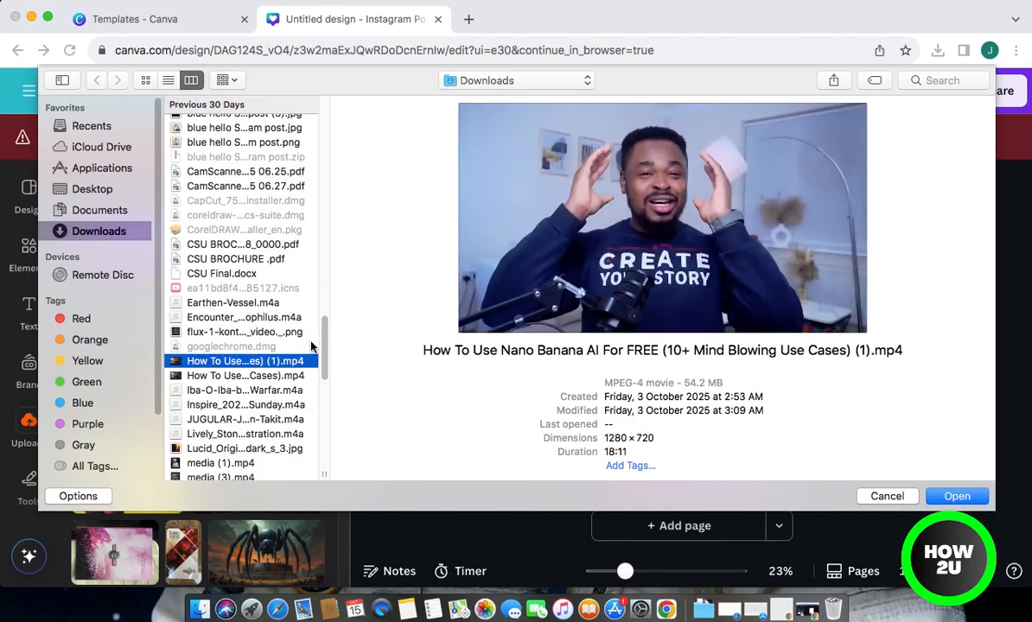
pyautogui.moveTo(325, 340); pyautogui.dragTo(323, 390)
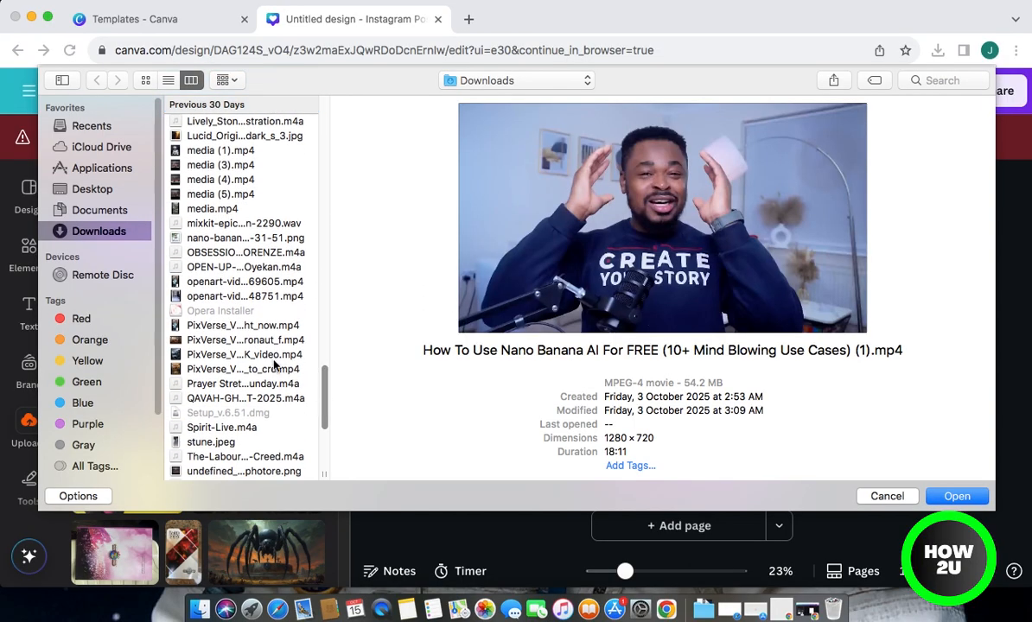
pyautogui.click(239, 297)
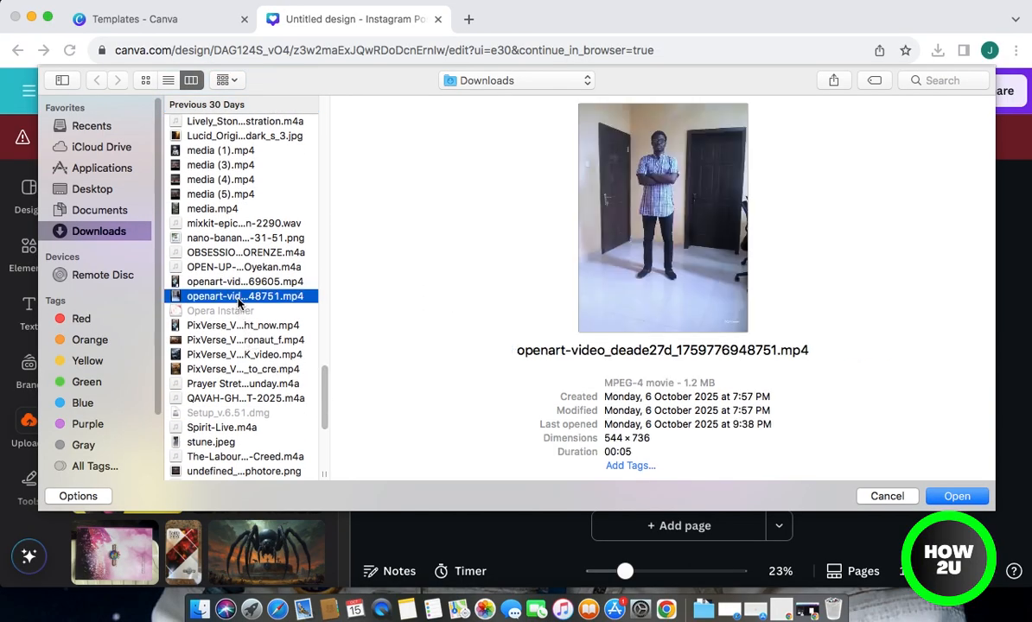
pyautogui.click(224, 442)
pyautogui.moveTo(325, 375); pyautogui.dragTo(325, 417)
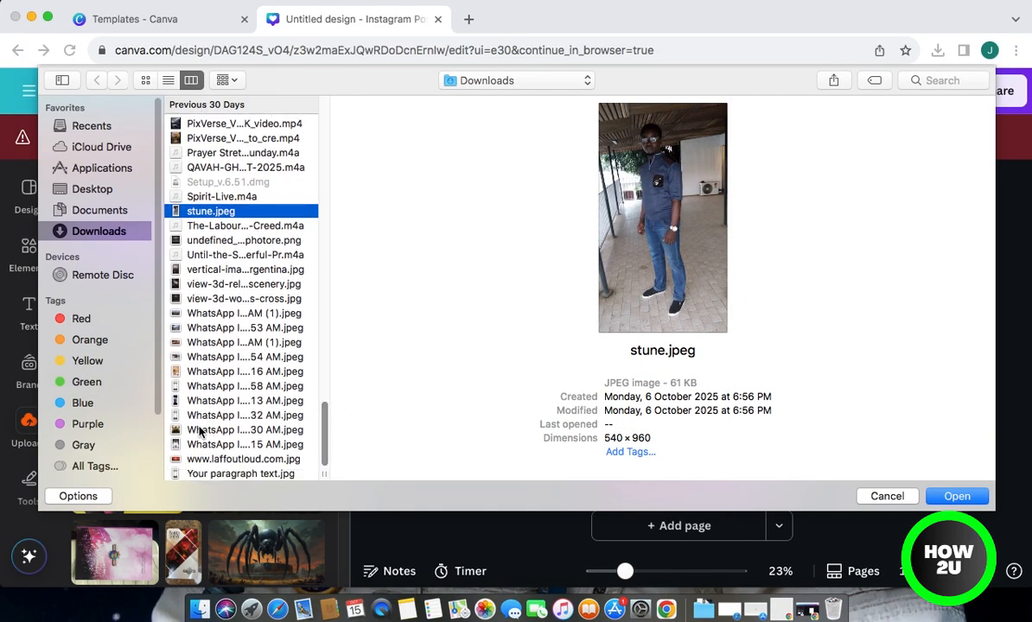
pyautogui.click(198, 371)
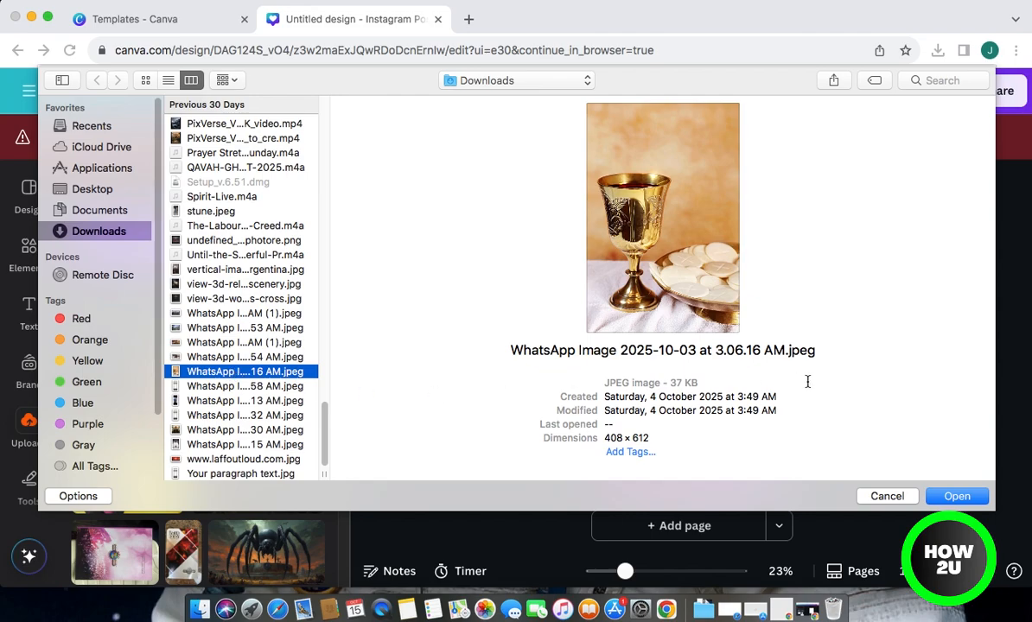
pyautogui.click(962, 498)
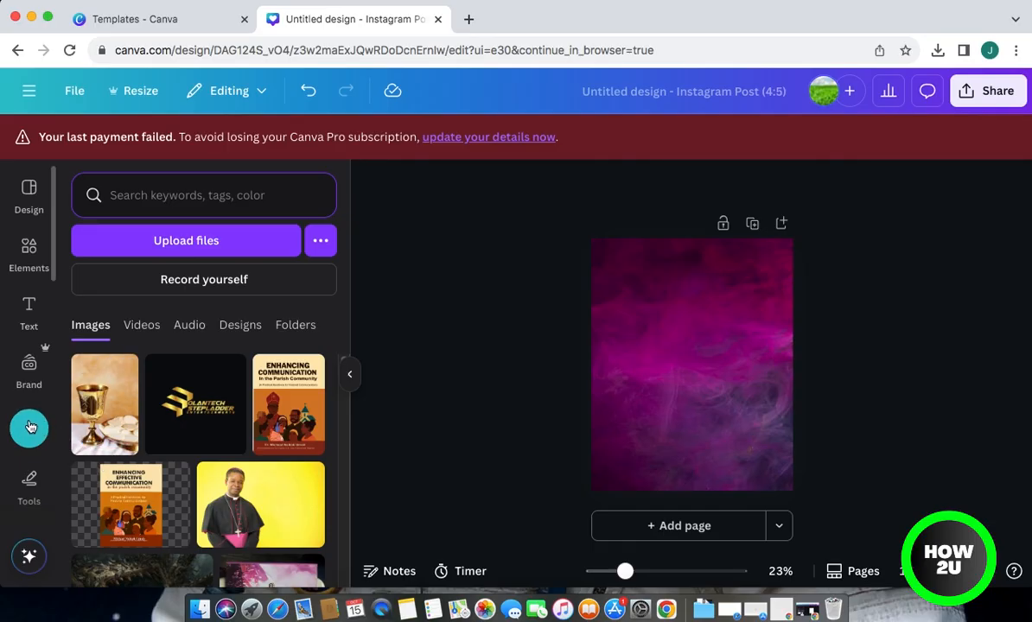
pyautogui.click(103, 417)
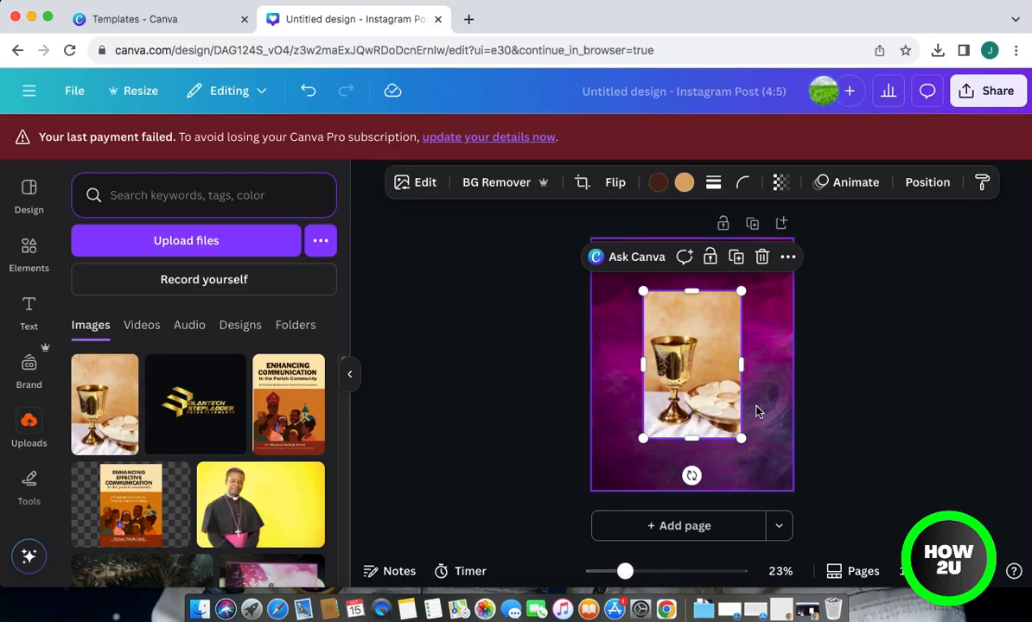
# Crop the chalice photo's right and top edges in around the cup and centre it horizontally in the page's upper half
pyautogui.moveTo(743, 370); pyautogui.dragTo(706, 358)
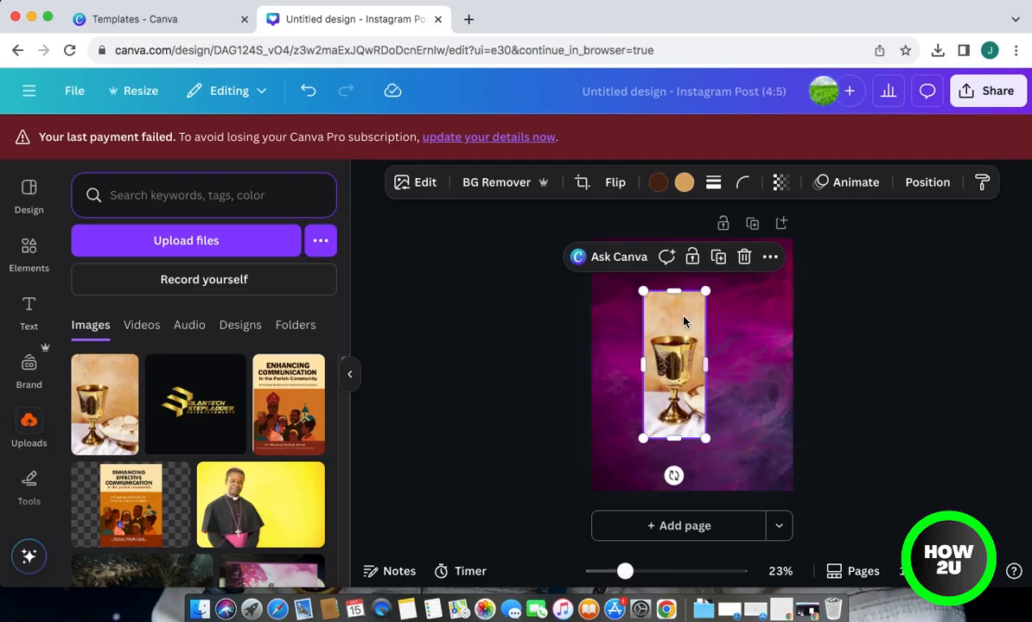
pyautogui.moveTo(675, 292); pyautogui.dragTo(675, 325)
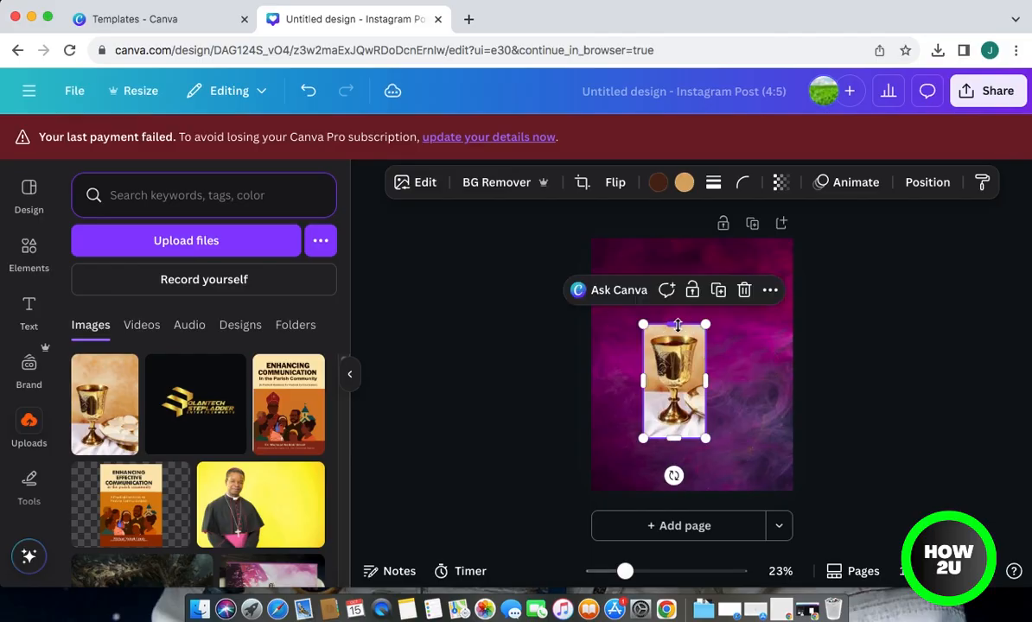
pyautogui.moveTo(678, 393); pyautogui.dragTo(695, 328)
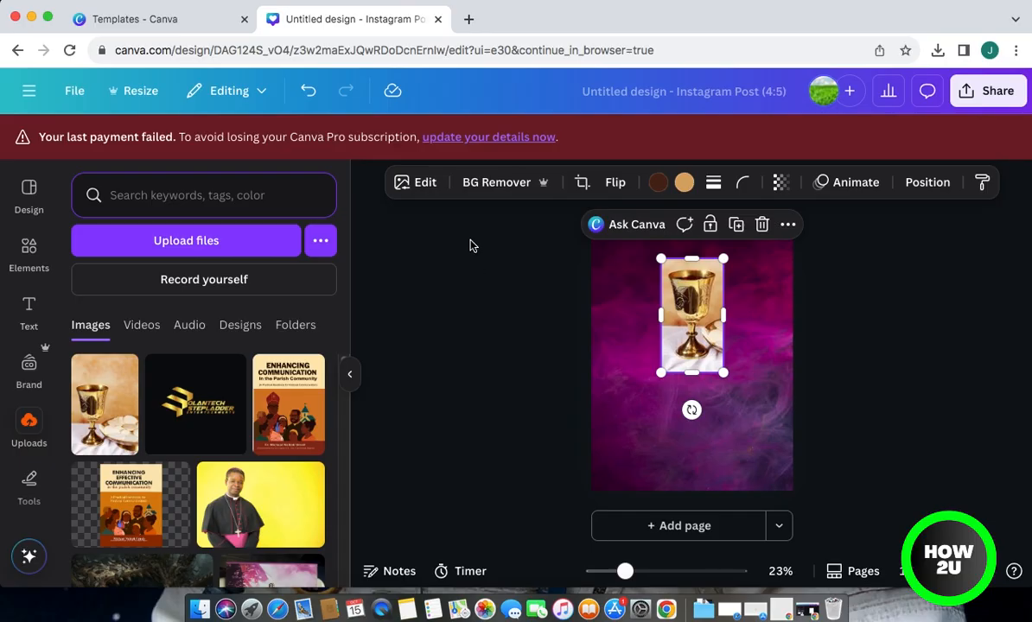
# Remove the chalice photo's background and shrink the cutout into the page's upper-right area
pyautogui.click(490, 190)
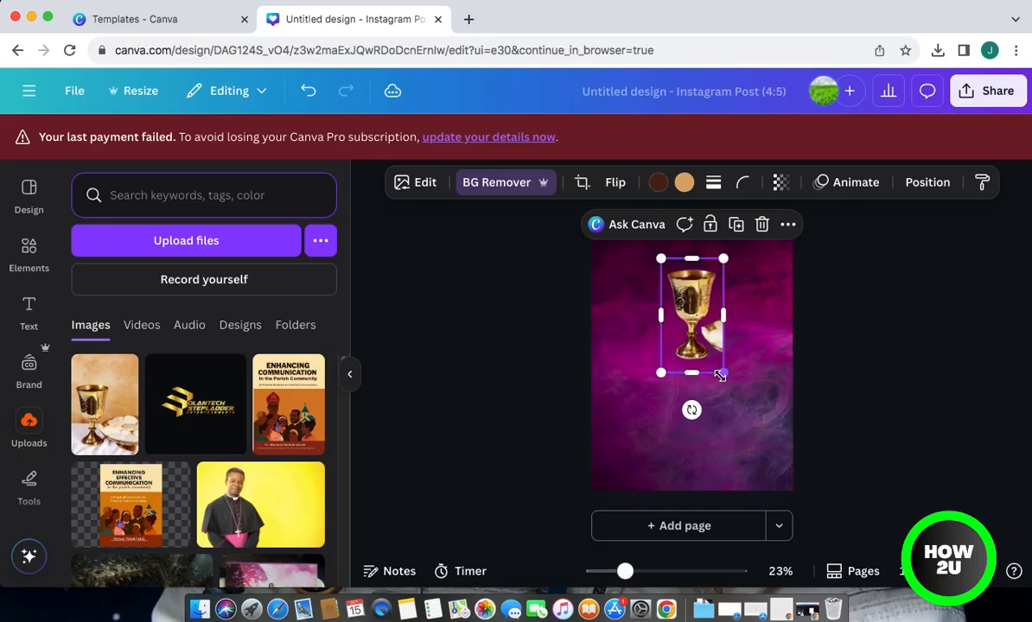
pyautogui.moveTo(661, 374); pyautogui.dragTo(775, 285)
pyautogui.click(841, 436)
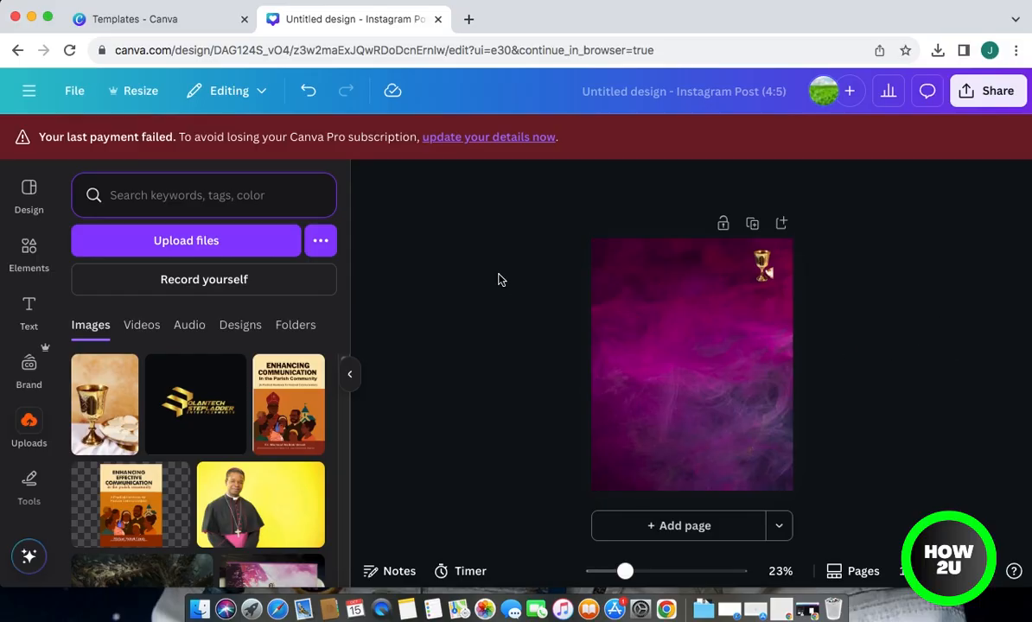
# Move the small chalice cutout across to the page's upper-left corner
pyautogui.click(760, 263)
pyautogui.moveTo(759, 263); pyautogui.dragTo(616, 267)
pyautogui.click(505, 270)
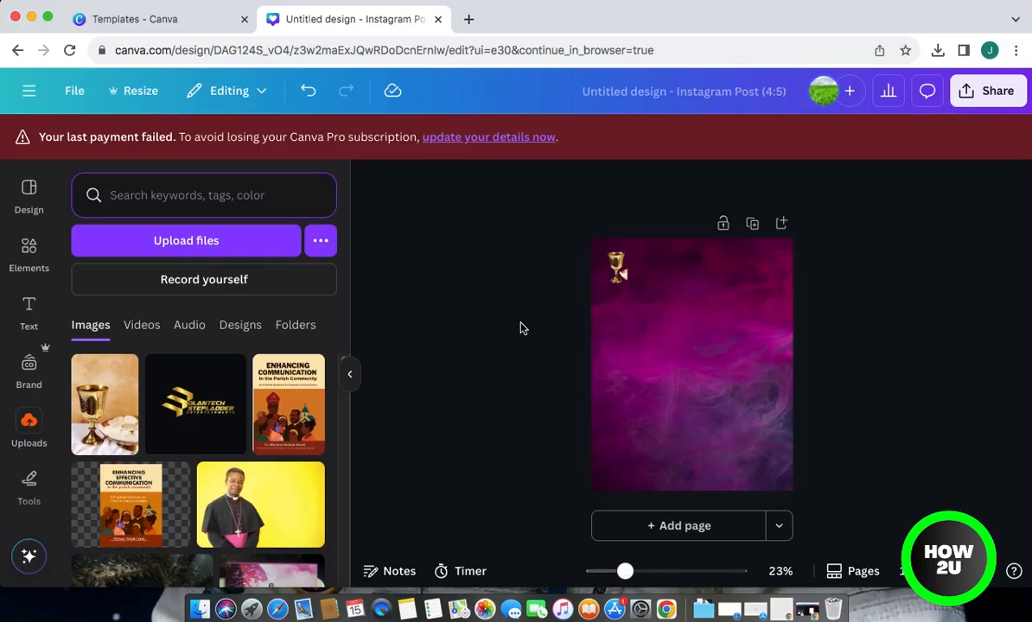
# Check the default text styles and the text apps, such as TypeGradient, TypeExtrude and TypeCutOut, for premium crown marks
pyautogui.click(28, 313)
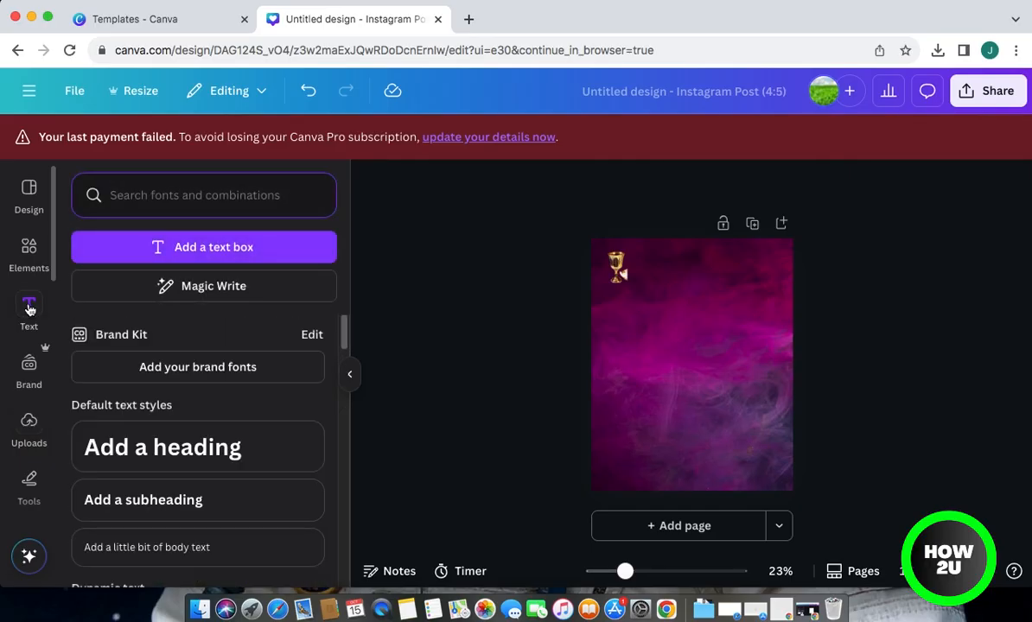
pyautogui.scroll(-6, 222, 399)
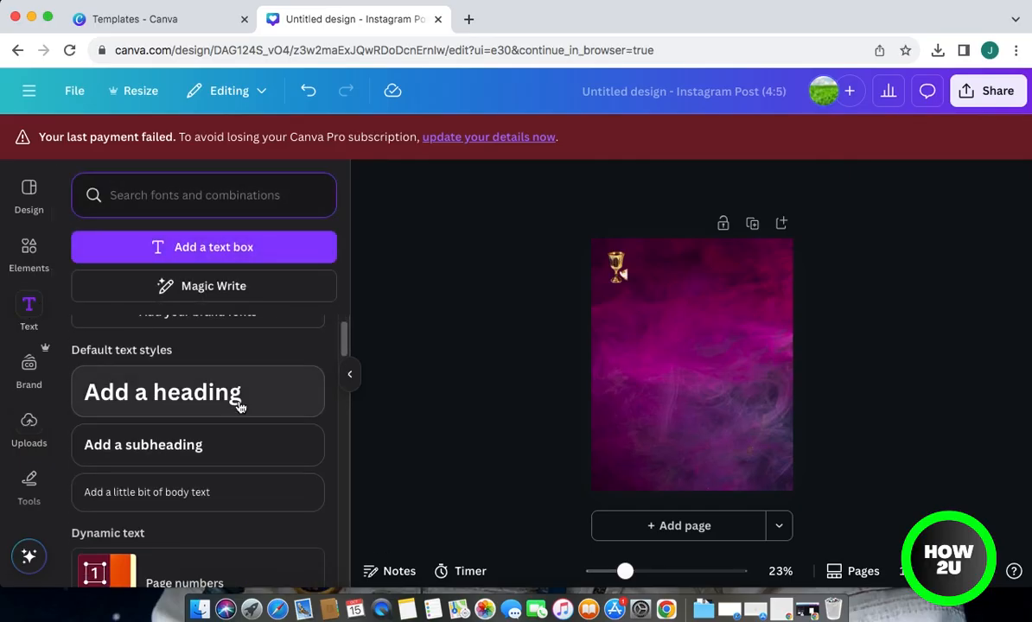
pyautogui.scroll(-3, 243, 413)
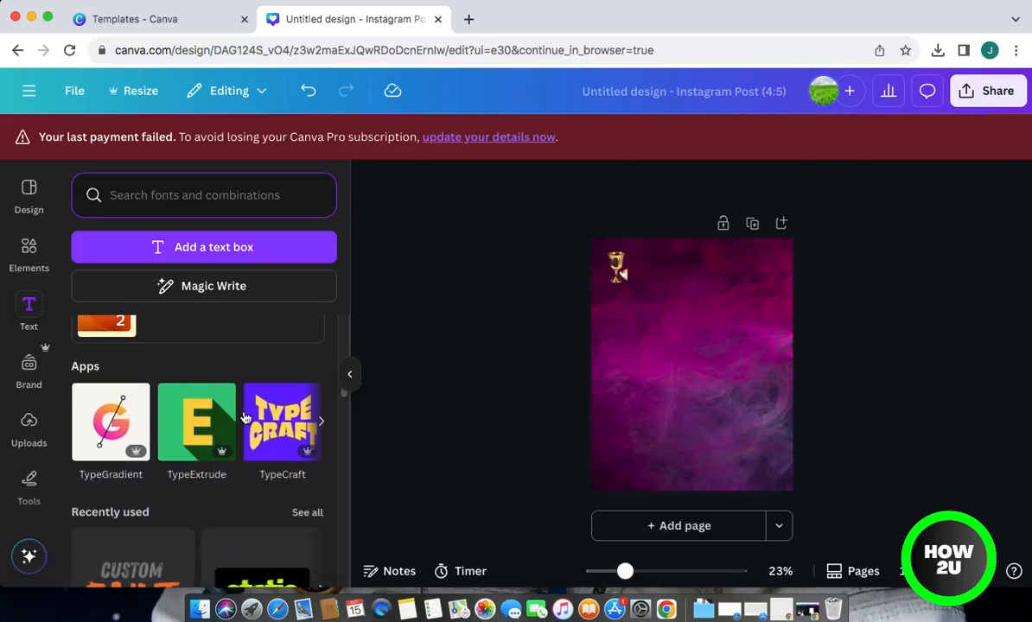
pyautogui.scroll(-1, 229, 436)
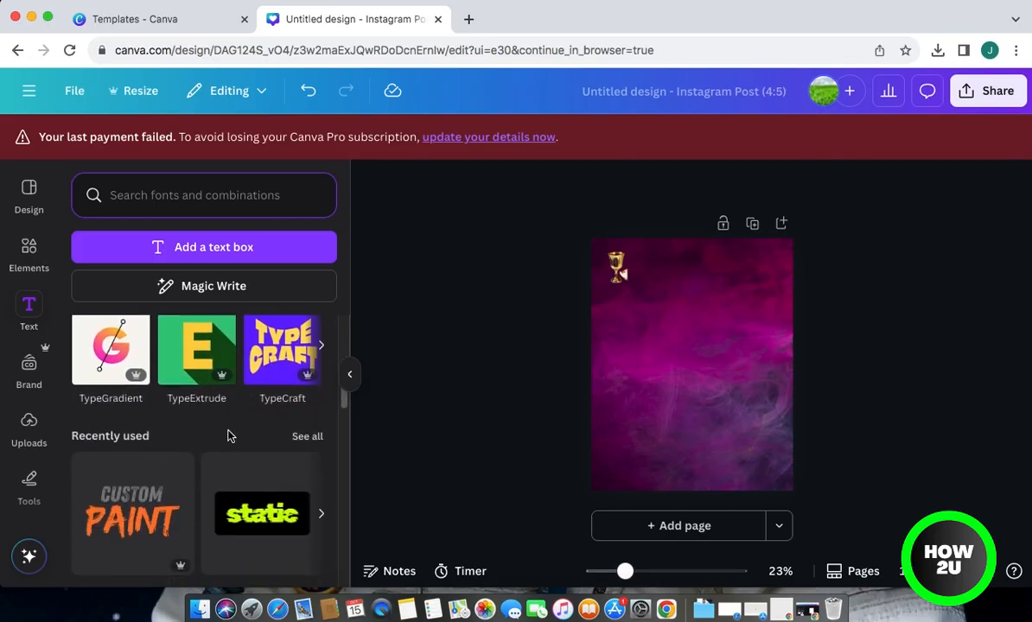
pyautogui.scroll(1, 100, 431)
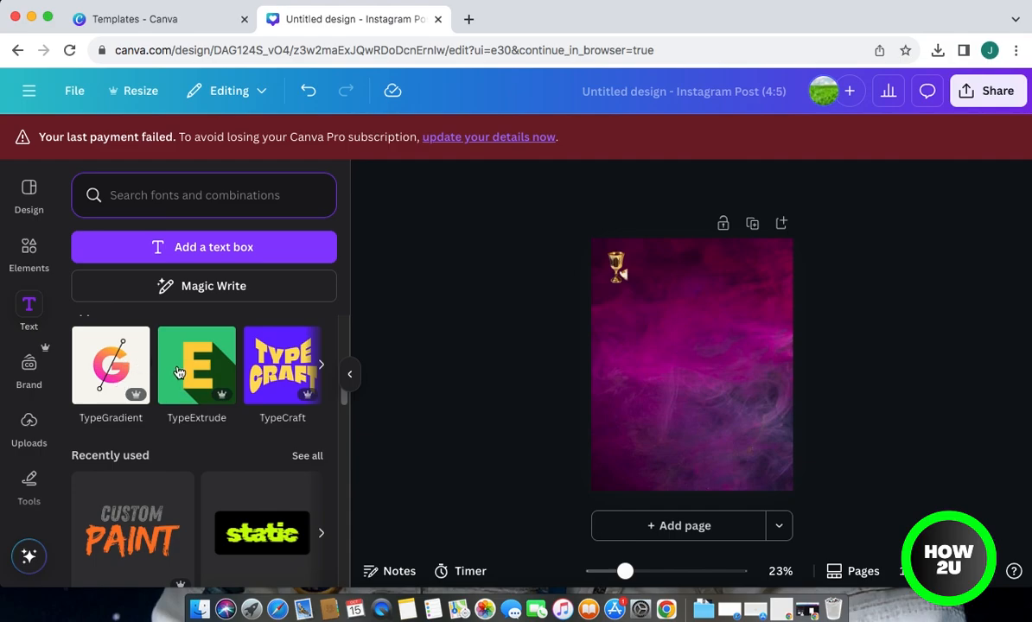
pyautogui.click(322, 368)
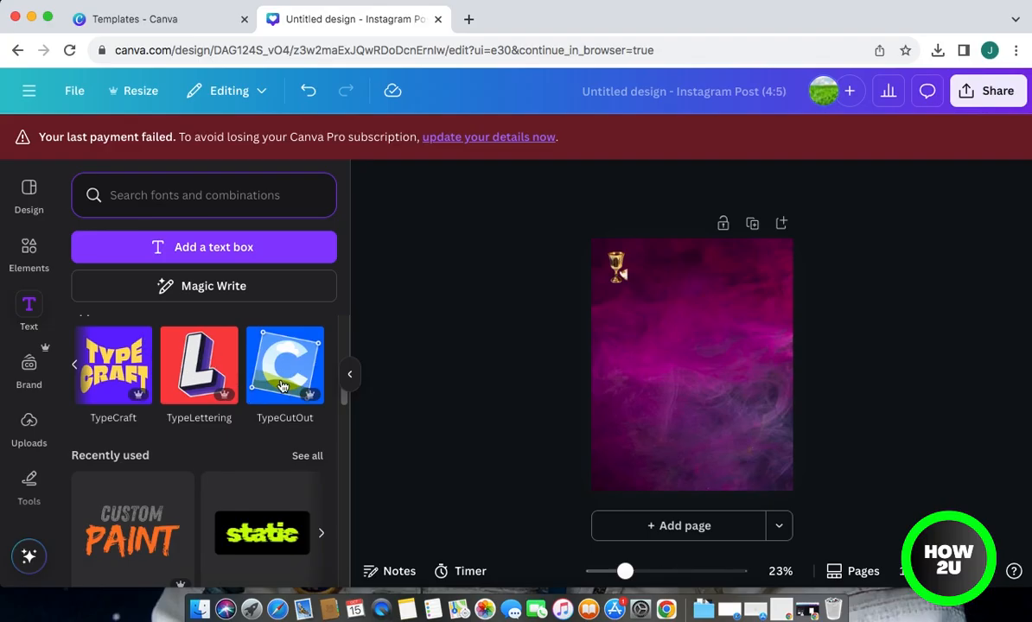
# Look through the recently used text styles and the font combinations to compare crown-marked designs with crown-free ones
pyautogui.scroll(-3, 226, 434)
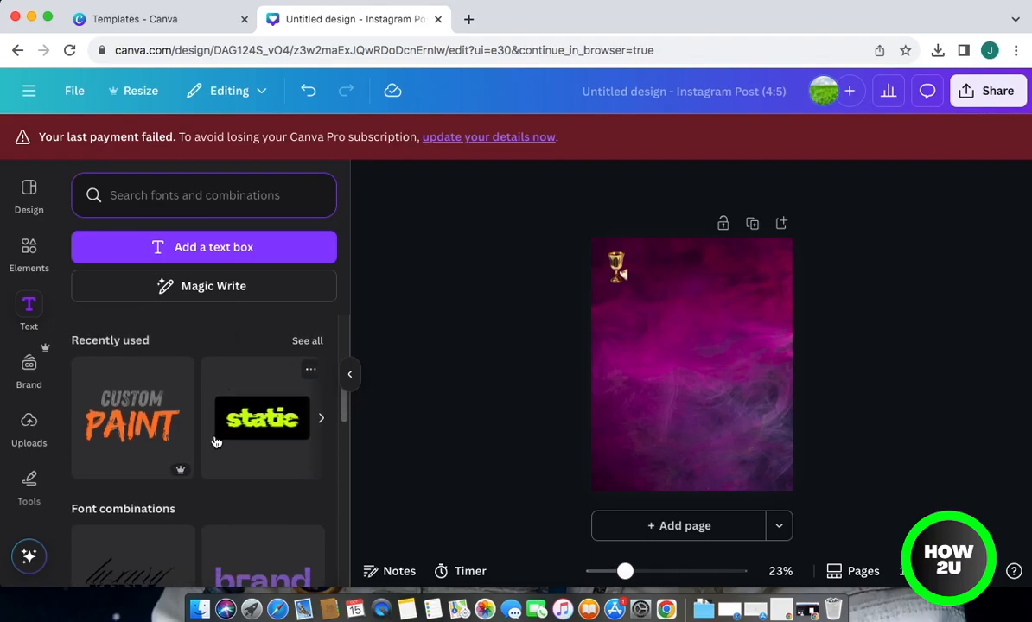
pyautogui.scroll(-4, 216, 443)
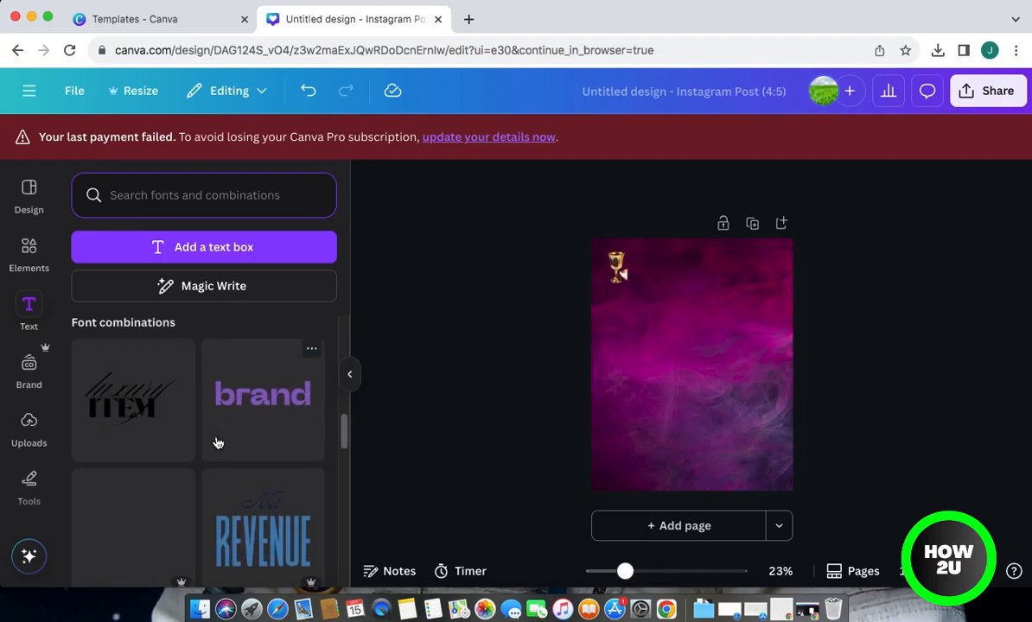
pyautogui.scroll(-3, 217, 443)
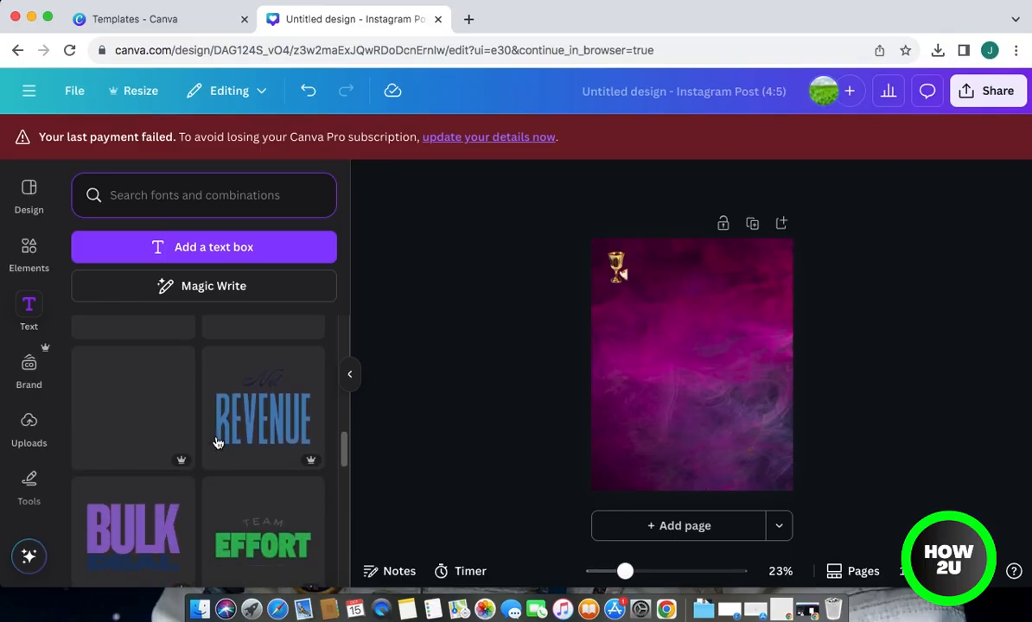
pyautogui.scroll(-1, 217, 443)
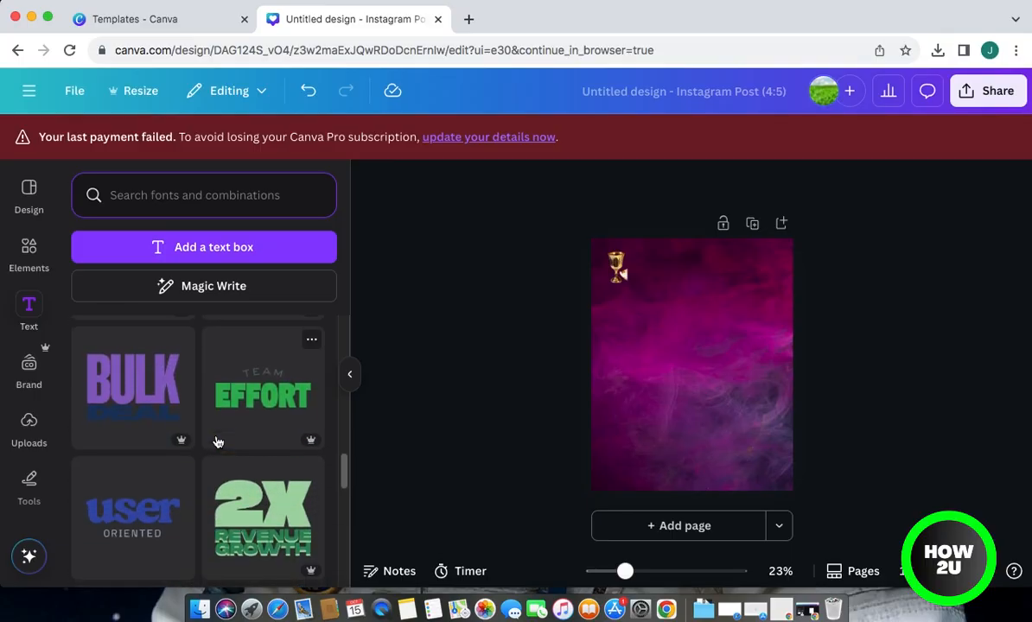
pyautogui.scroll(-4, 218, 441)
pyautogui.scroll(-8, 220, 436)
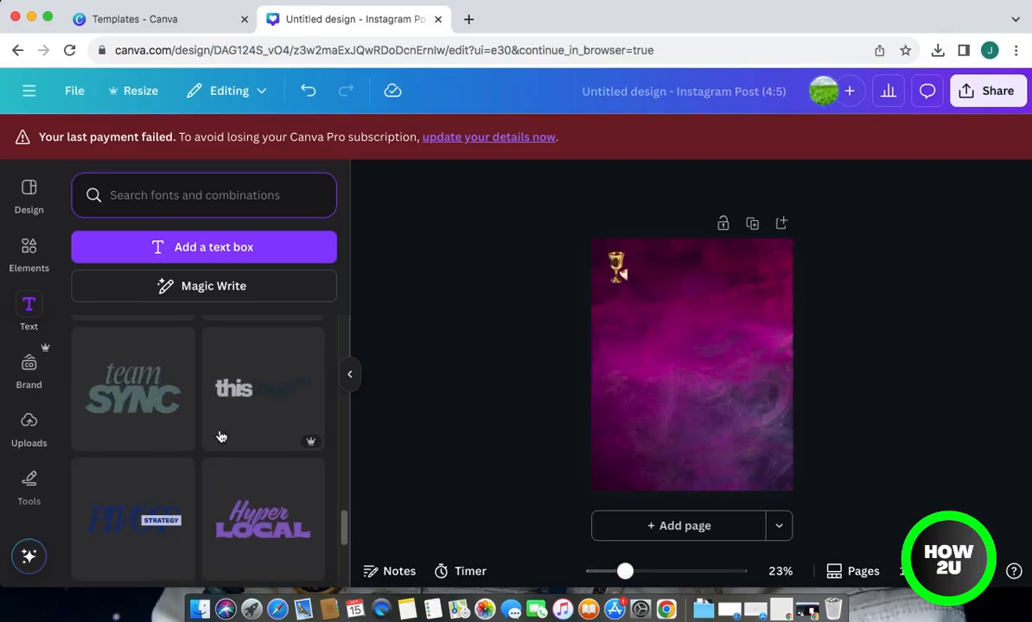
pyautogui.scroll(-4, 221, 437)
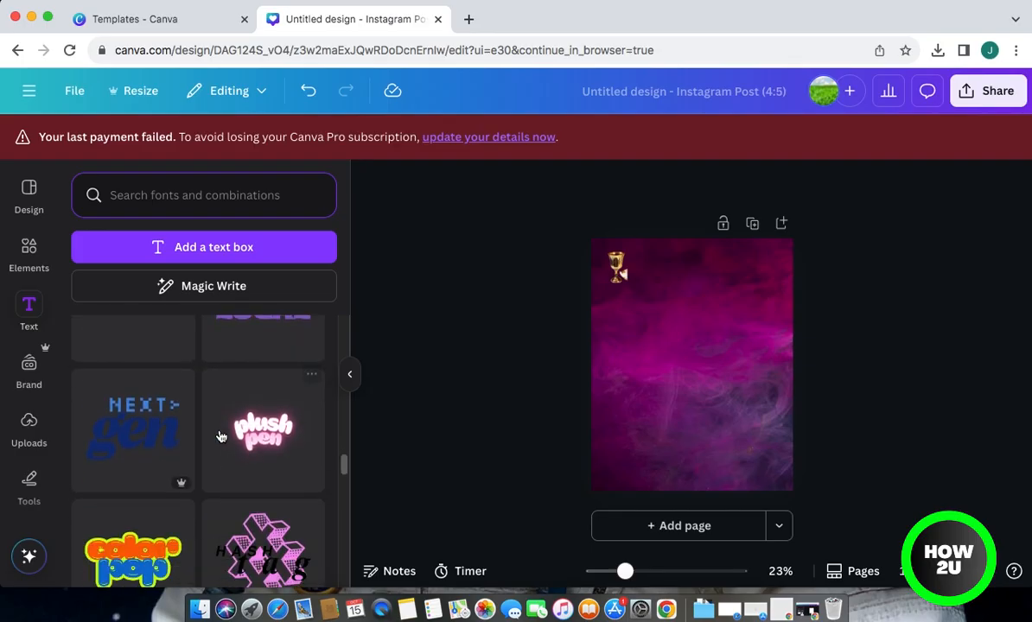
pyautogui.scroll(1, 221, 453)
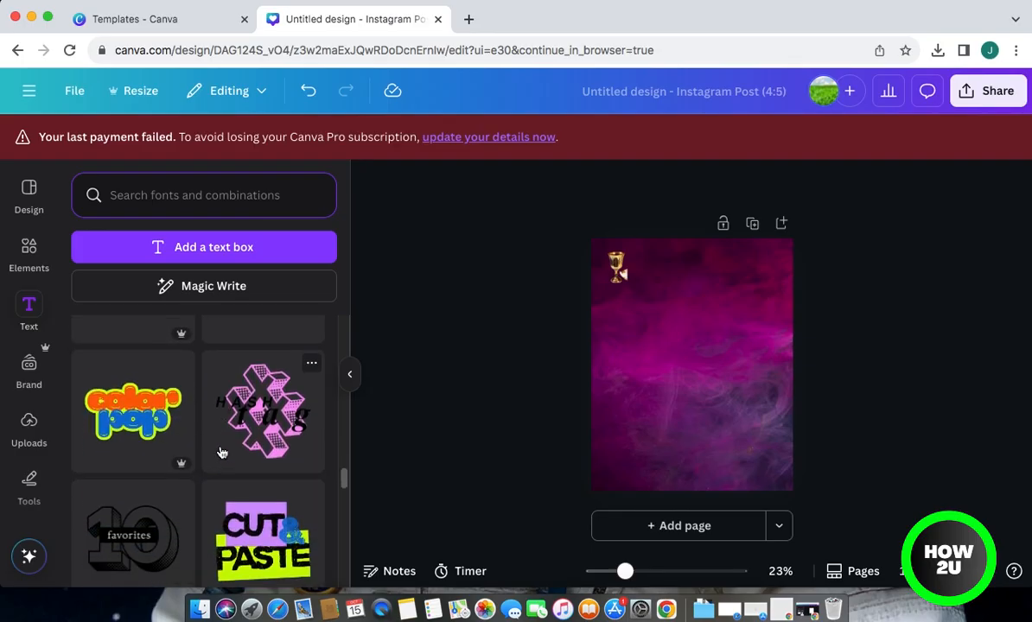
pyautogui.scroll(-1, 221, 453)
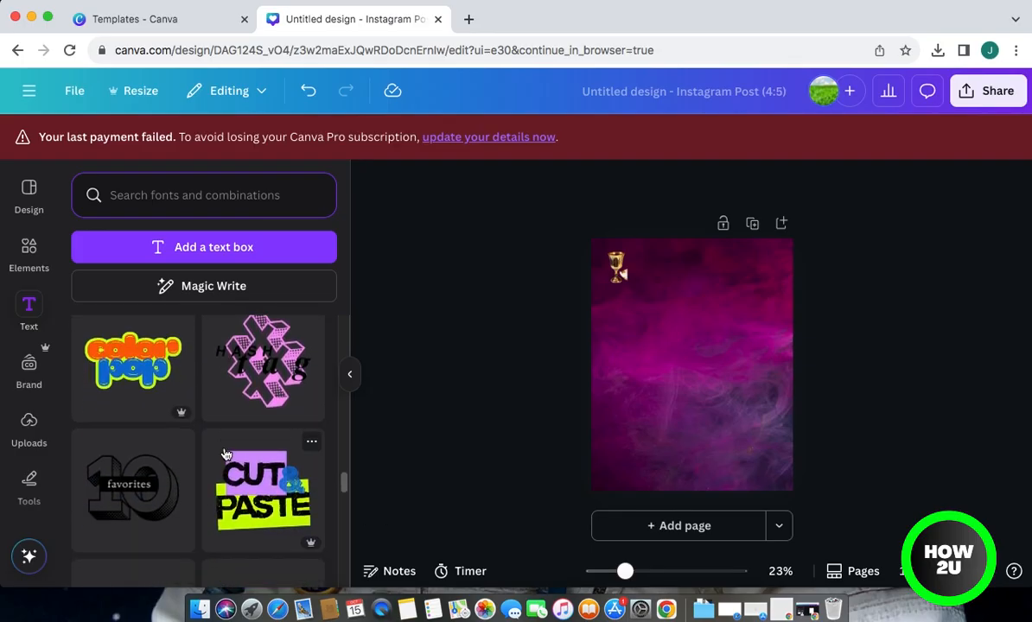
pyautogui.scroll(-6, 222, 437)
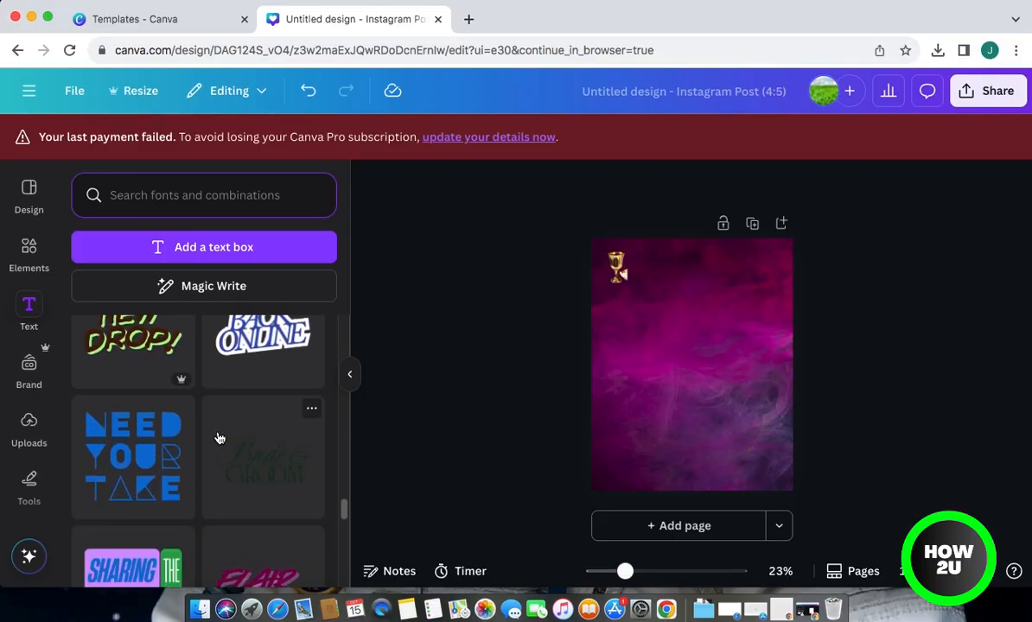
pyautogui.scroll(-3, 219, 438)
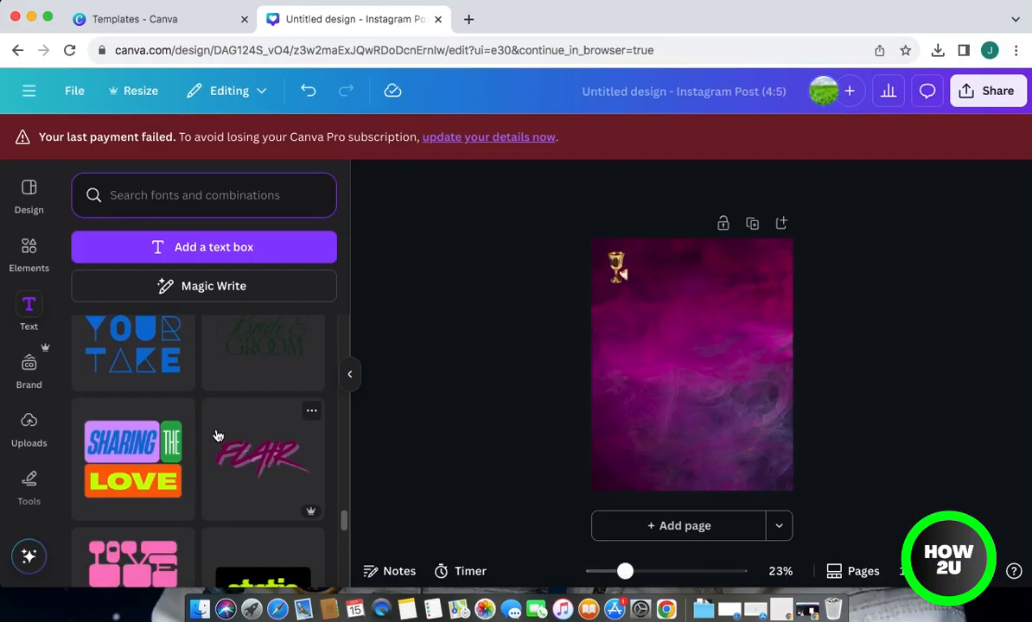
pyautogui.scroll(-6, 218, 435)
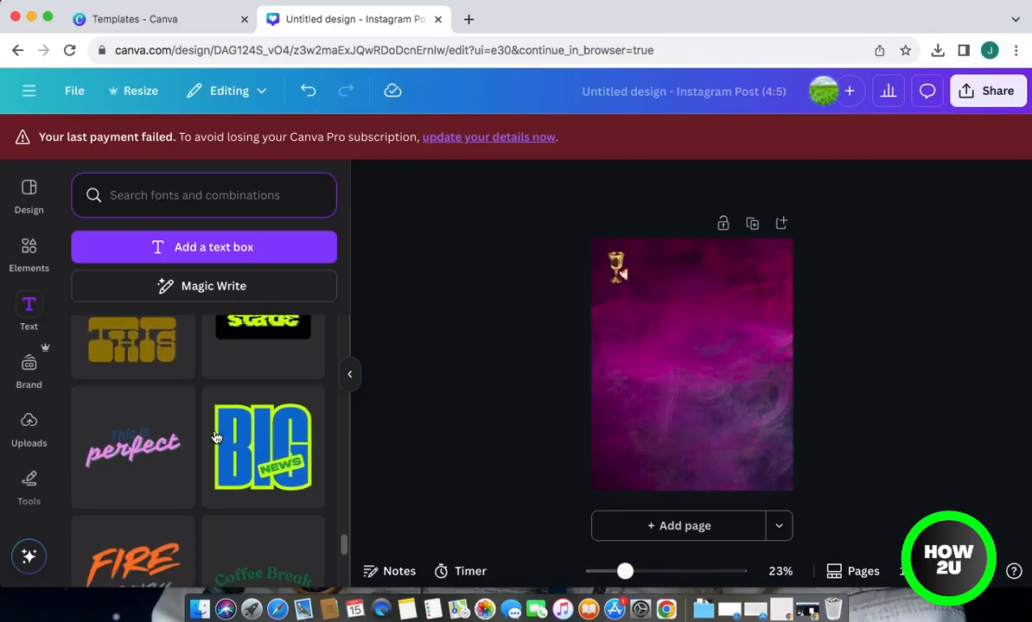
pyautogui.scroll(-10, 217, 438)
pyautogui.scroll(-10, 218, 433)
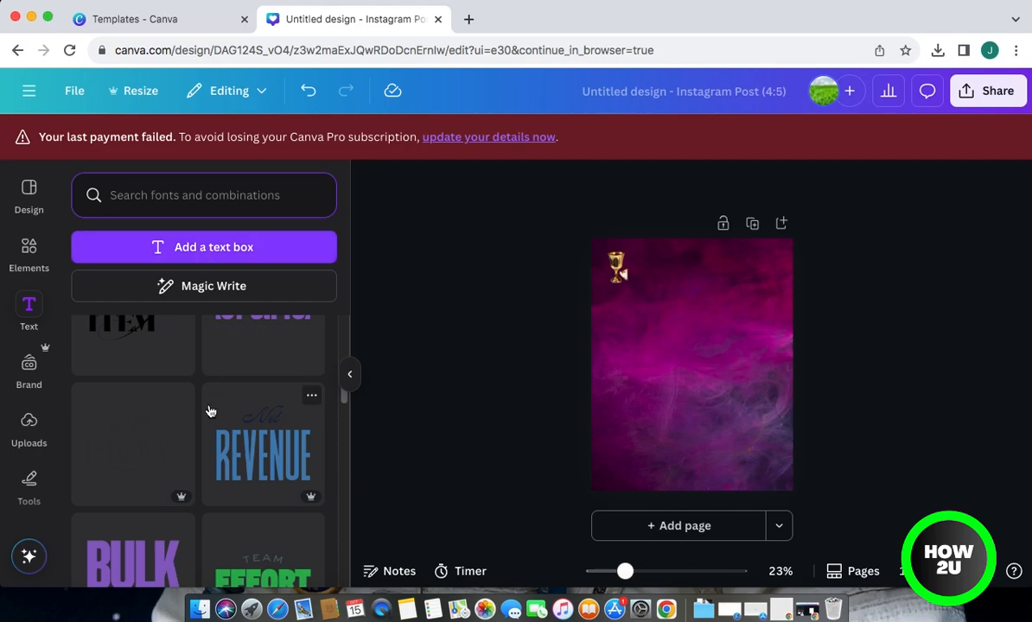
pyautogui.scroll(-1, 206, 410)
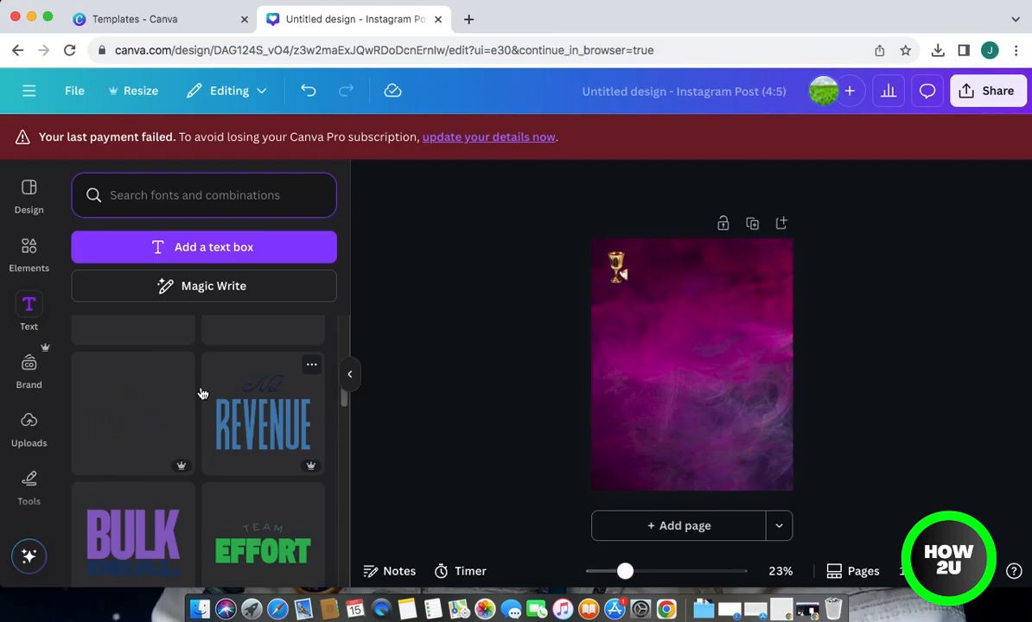
pyautogui.scroll(15, 201, 393)
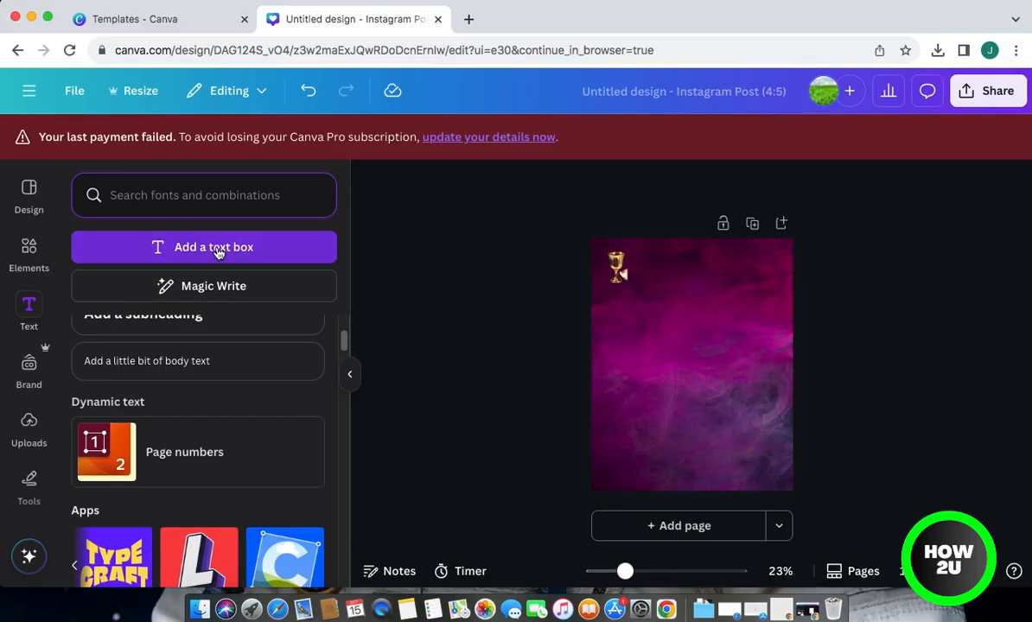
# Add a text box reading "CHRIST FOR THE WORLD" and place it beside the chalice near the page's top edge
pyautogui.click(194, 235)
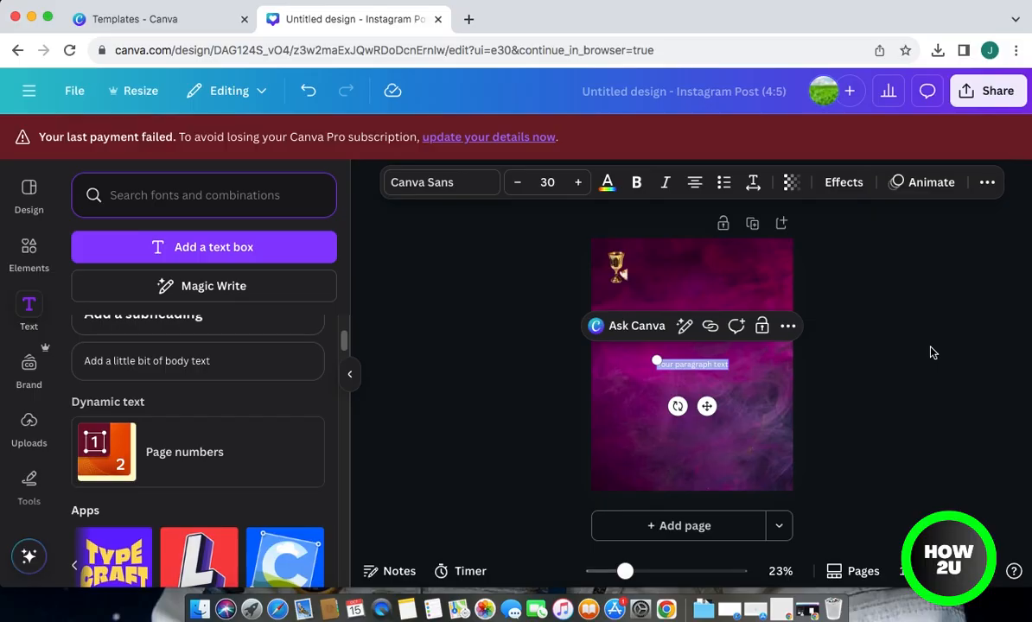
pyautogui.write('CHR')
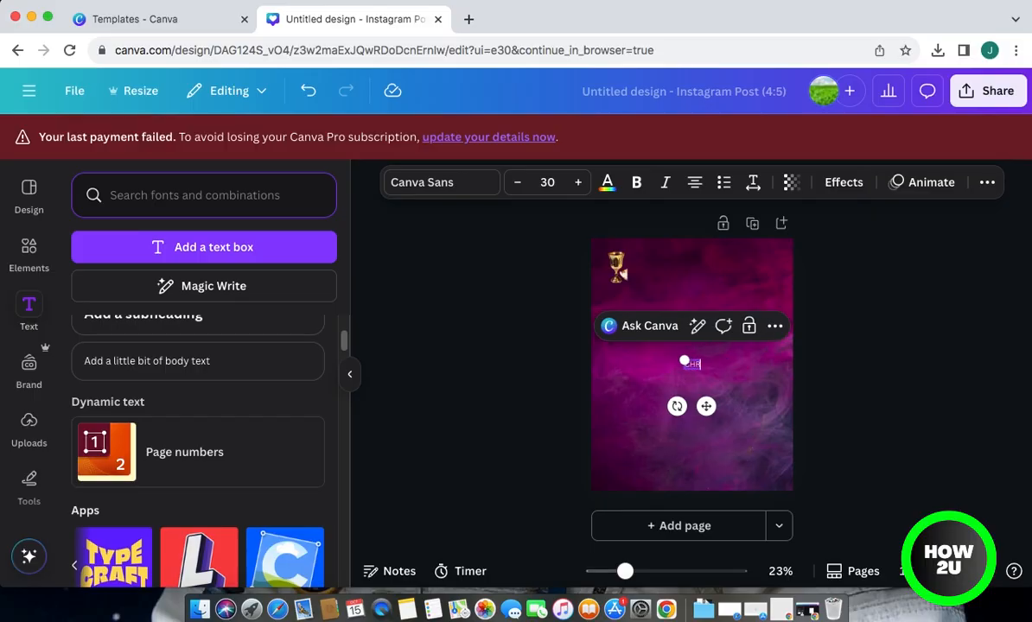
pyautogui.write('IST FOR THE WORLD')
pyautogui.click(529, 373)
pyautogui.click(687, 364)
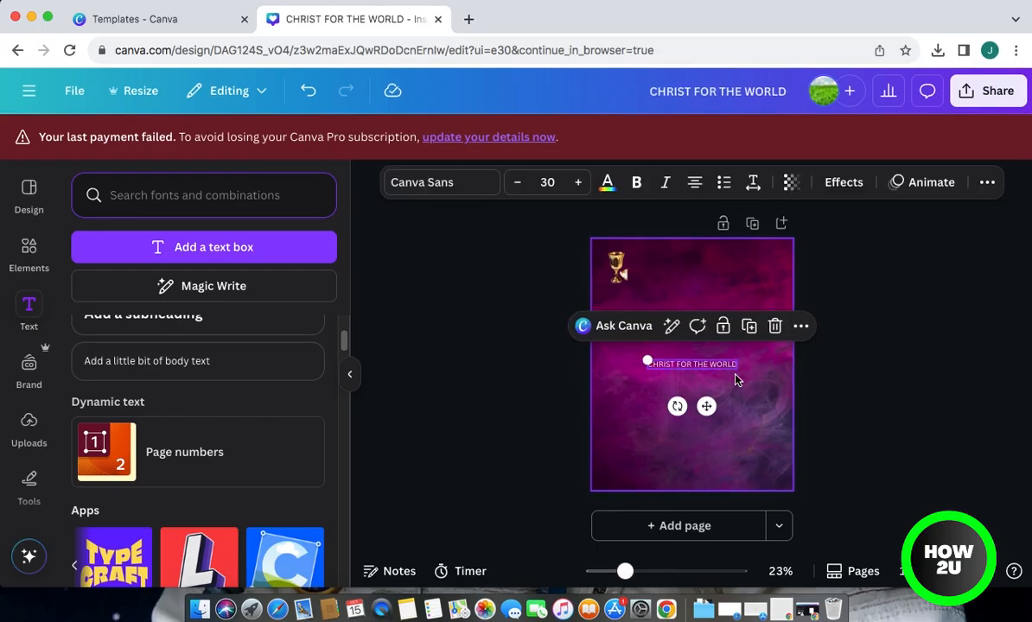
pyautogui.moveTo(710, 368); pyautogui.dragTo(698, 269)
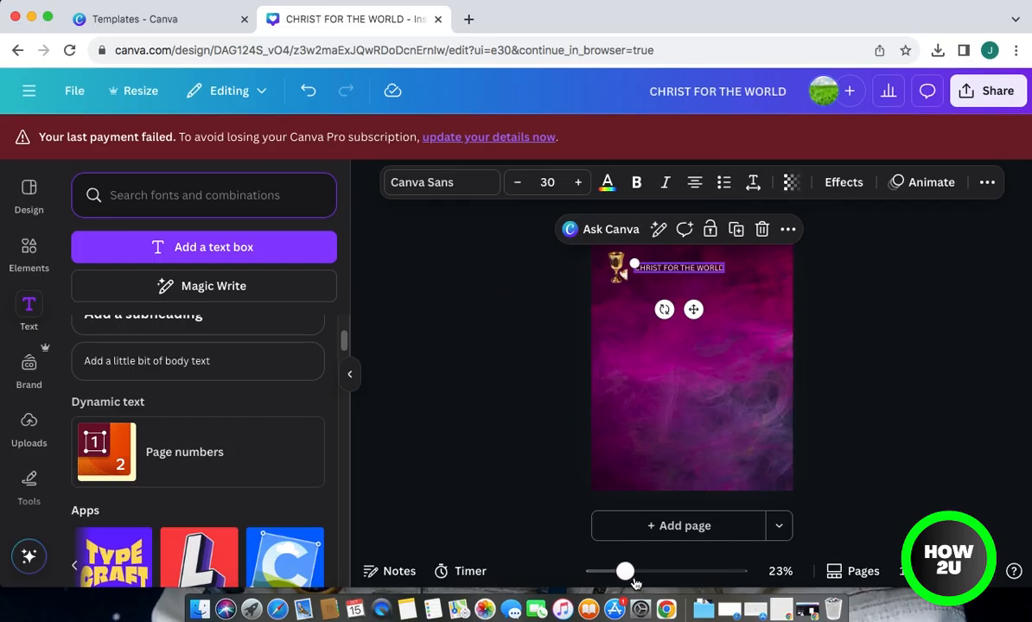
# Crop the chalice picture's bottom edge upward so only the upper part of the cup remains
pyautogui.moveTo(625, 572); pyautogui.dragTo(663, 572)
pyautogui.scroll(3, 716, 408)
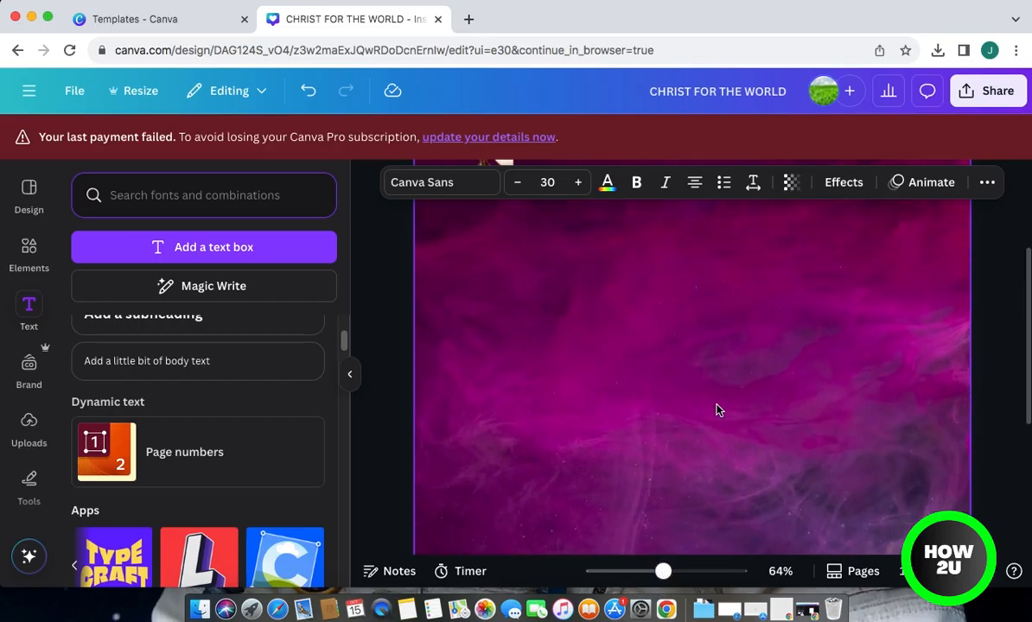
pyautogui.scroll(1, 716, 409)
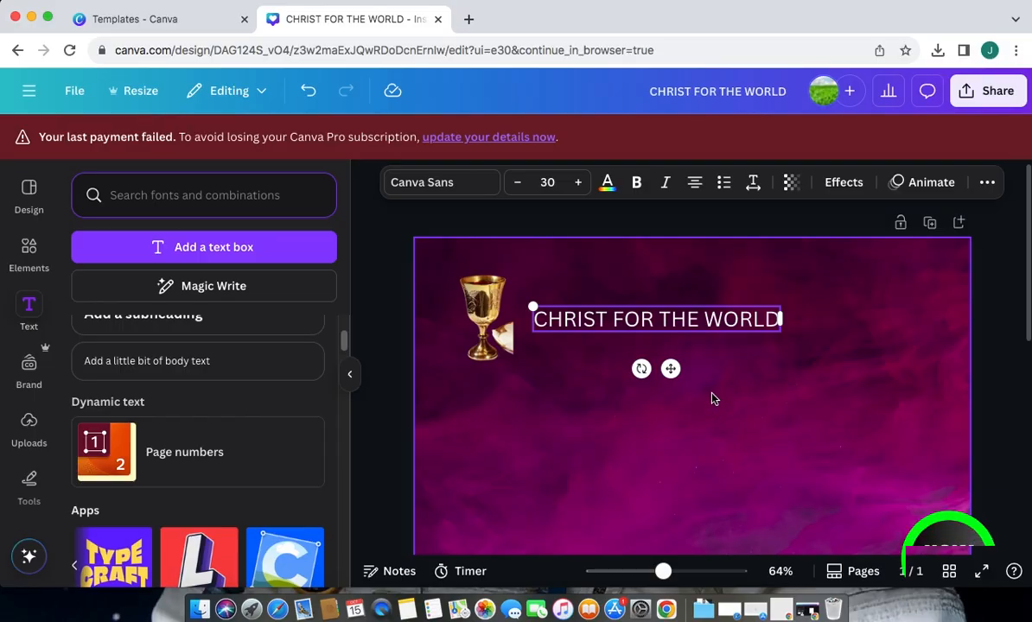
pyautogui.click(652, 235)
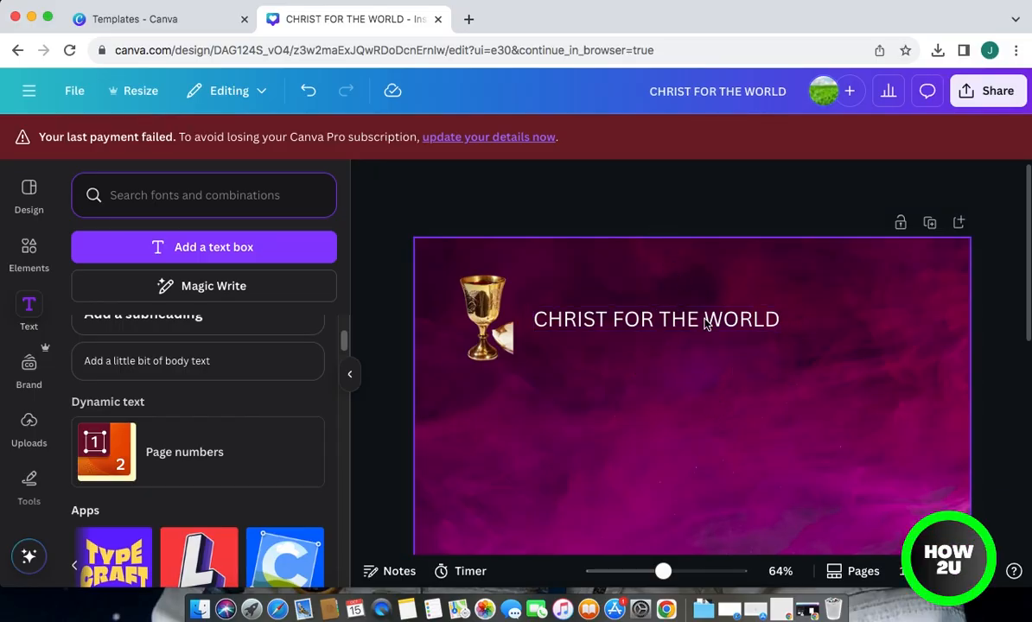
pyautogui.click(486, 342)
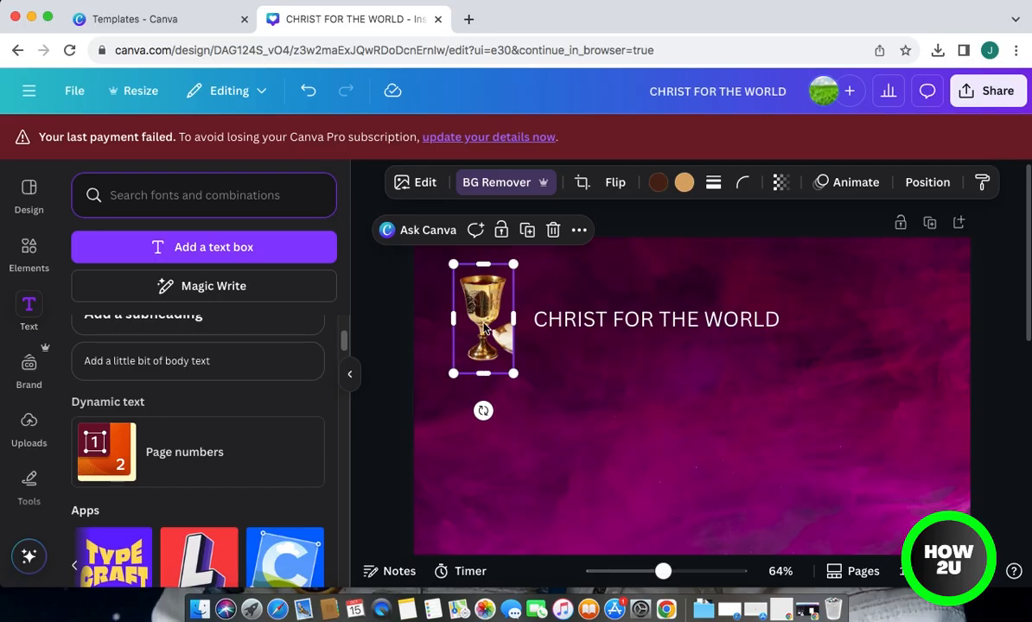
pyautogui.moveTo(483, 376); pyautogui.dragTo(509, 291)
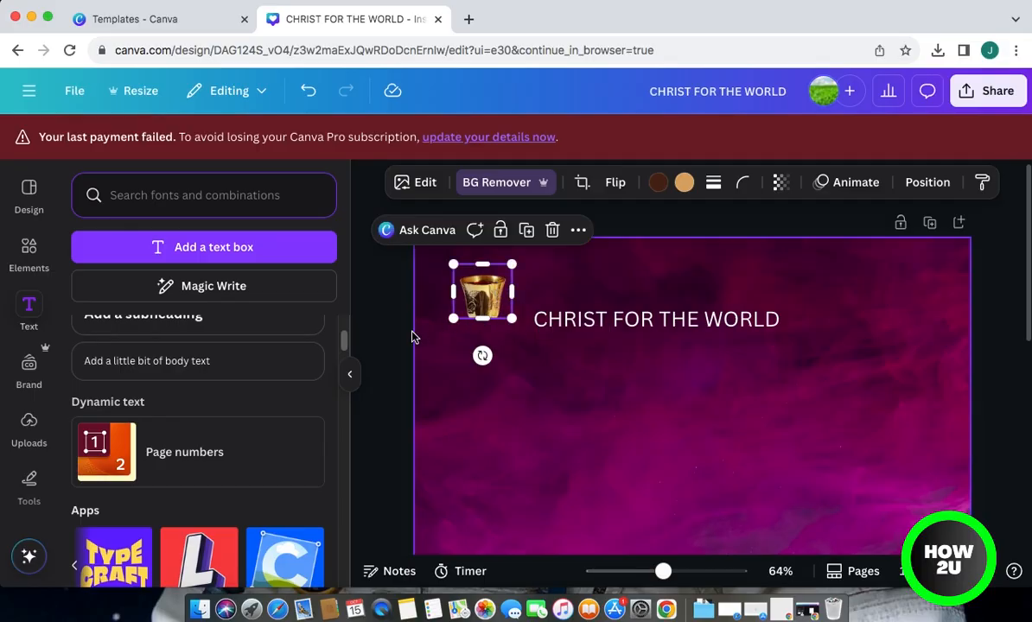
pyautogui.click(401, 346)
pyautogui.click(474, 302)
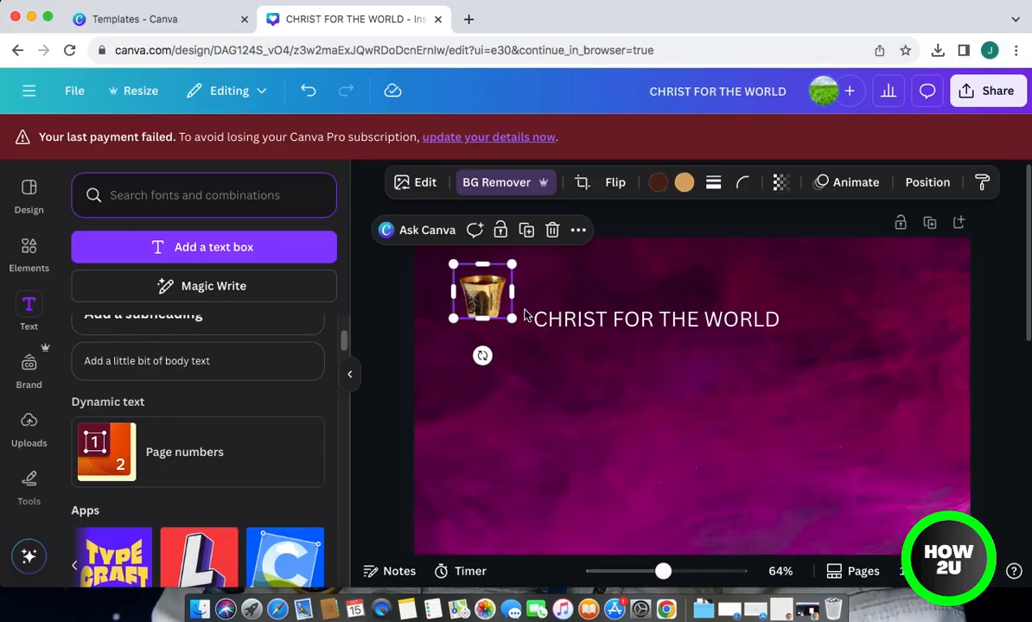
# Set the font of the "CHRIST FOR THE WORLD" text to Montserrat Bold from the recently used fonts
pyautogui.click(577, 324)
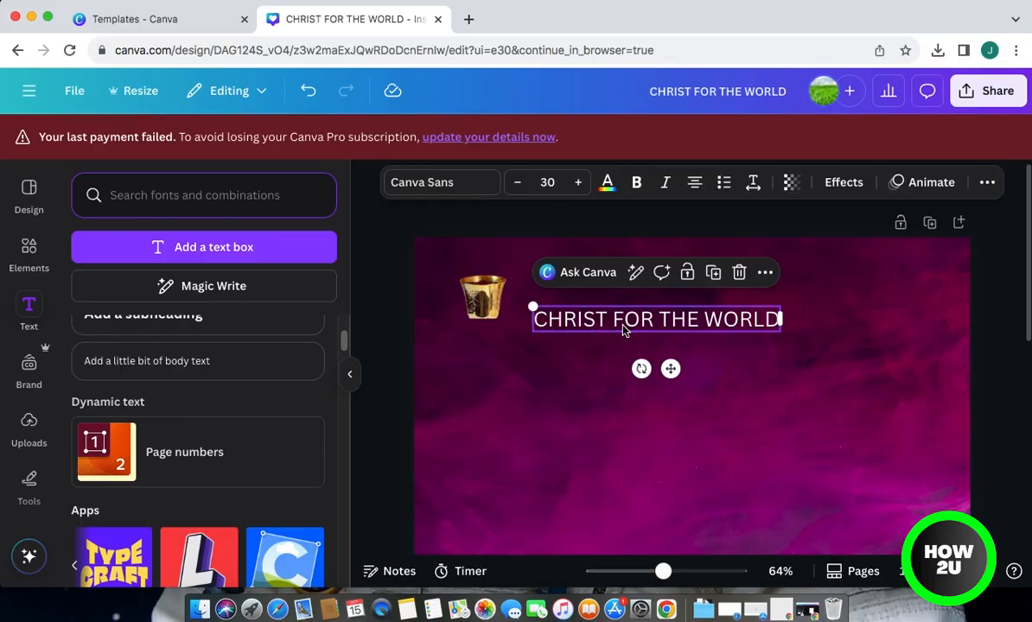
pyautogui.click(451, 192)
pyautogui.scroll(-3, 203, 462)
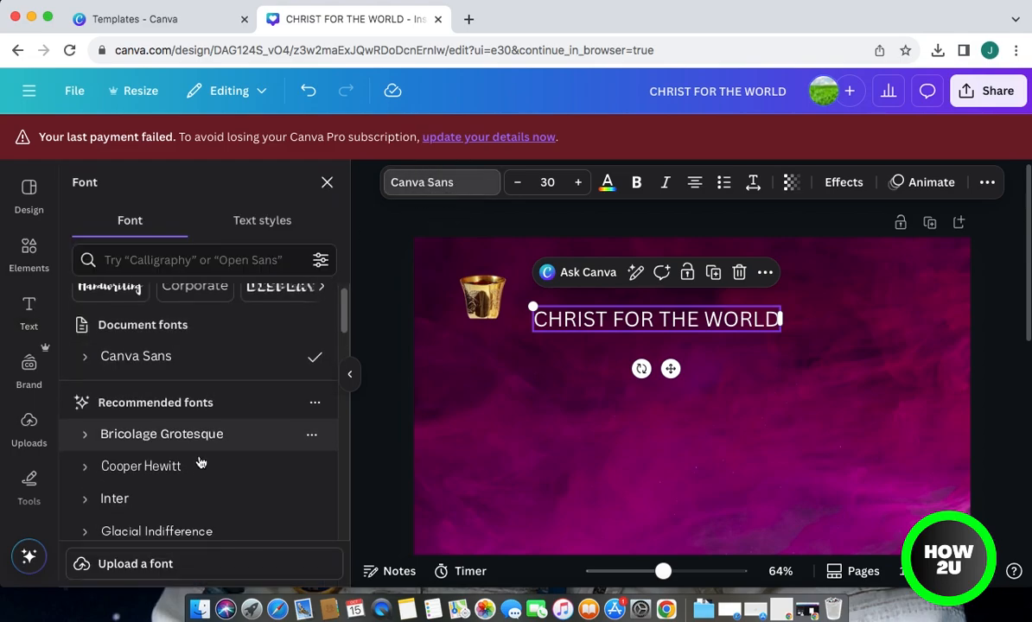
pyautogui.scroll(-5, 259, 440)
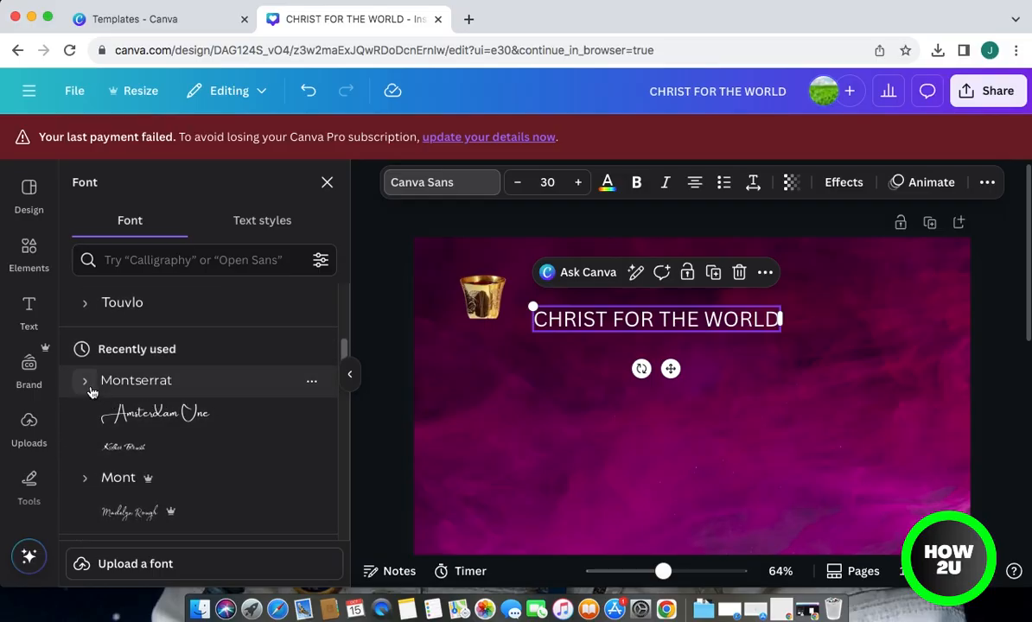
pyautogui.click(85, 381)
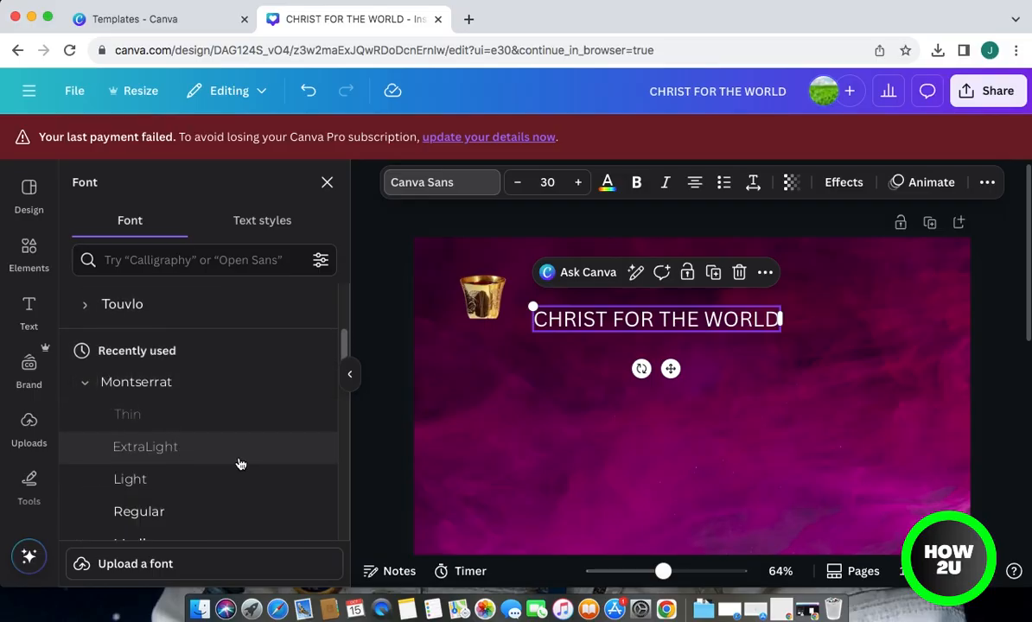
pyautogui.scroll(-3, 233, 467)
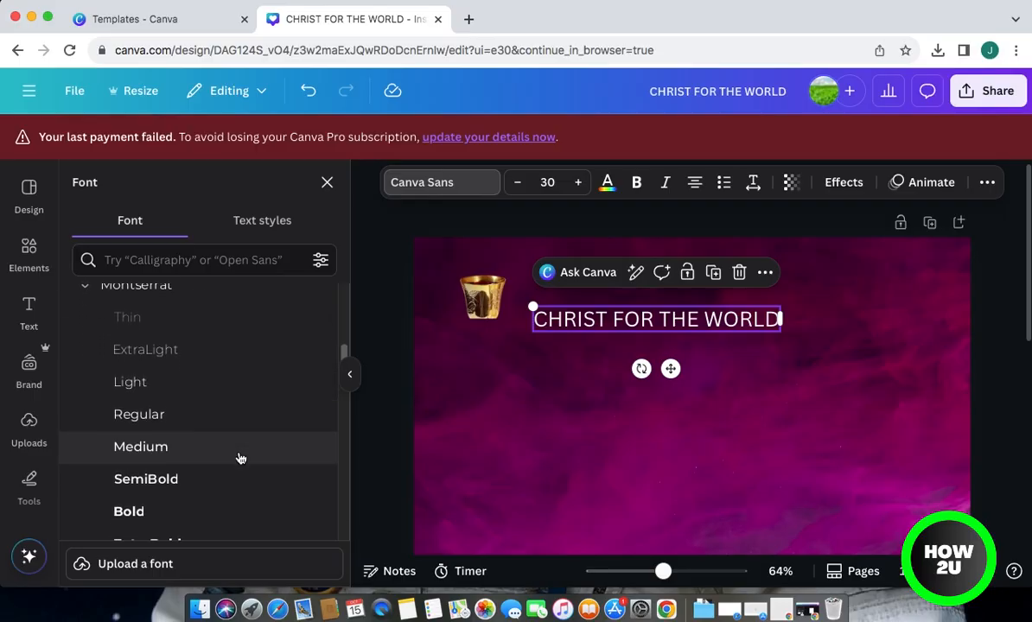
pyautogui.click(214, 510)
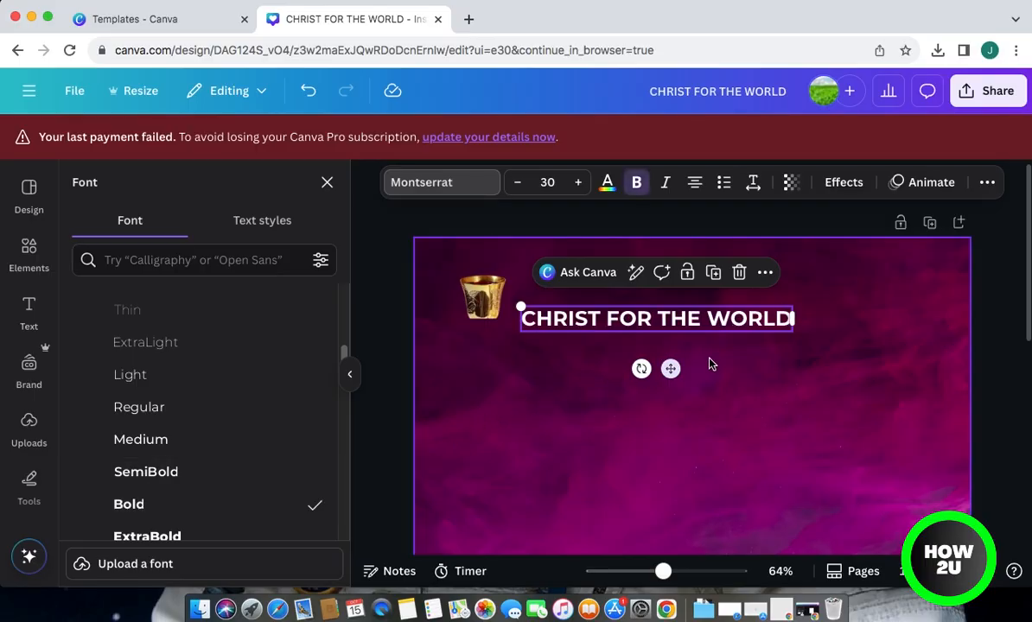
# Shrink the "CHRIST FOR THE WORLD" text to size 21.6 and break it into three lines: CHRIST, FOR THE, WORLD
pyautogui.moveTo(698, 319); pyautogui.dragTo(692, 302)
pyautogui.moveTo(515, 288); pyautogui.dragTo(542, 290)
pyautogui.click(575, 295)
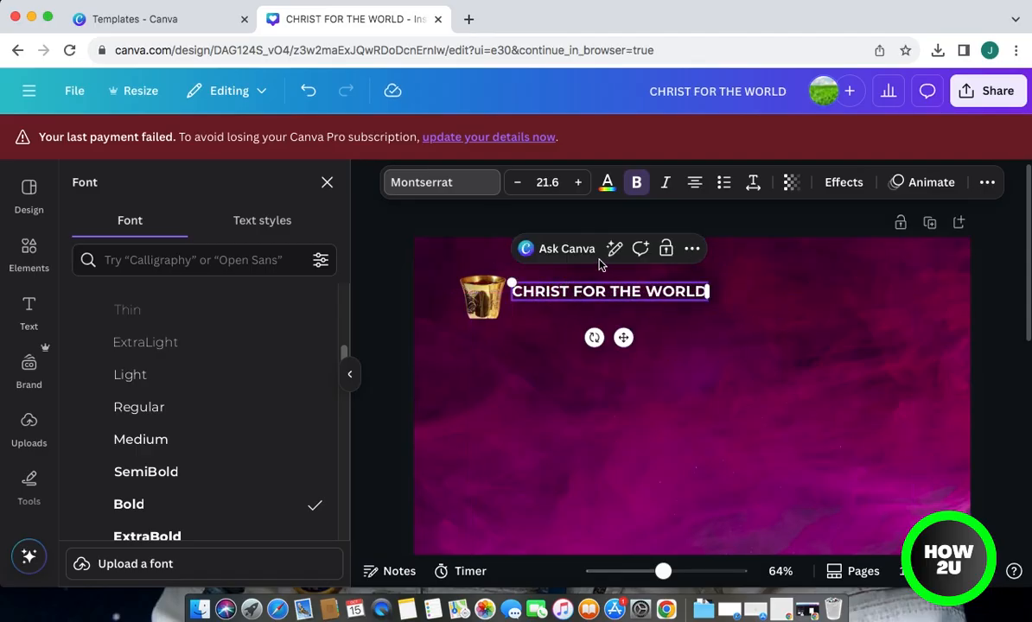
pyautogui.press('Return')
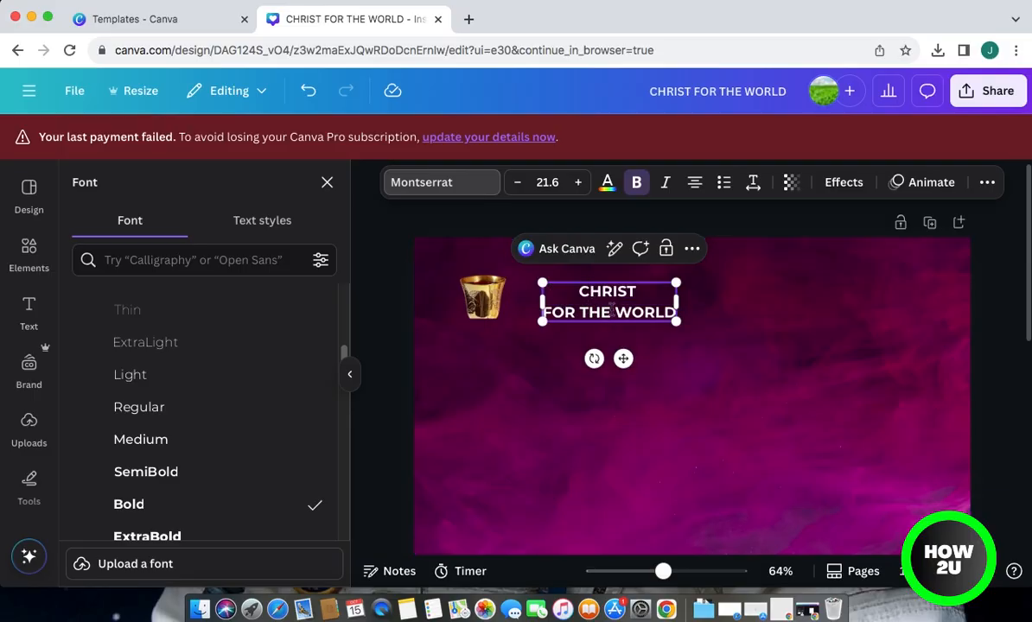
pyautogui.click(613, 309)
pyautogui.press('Return')
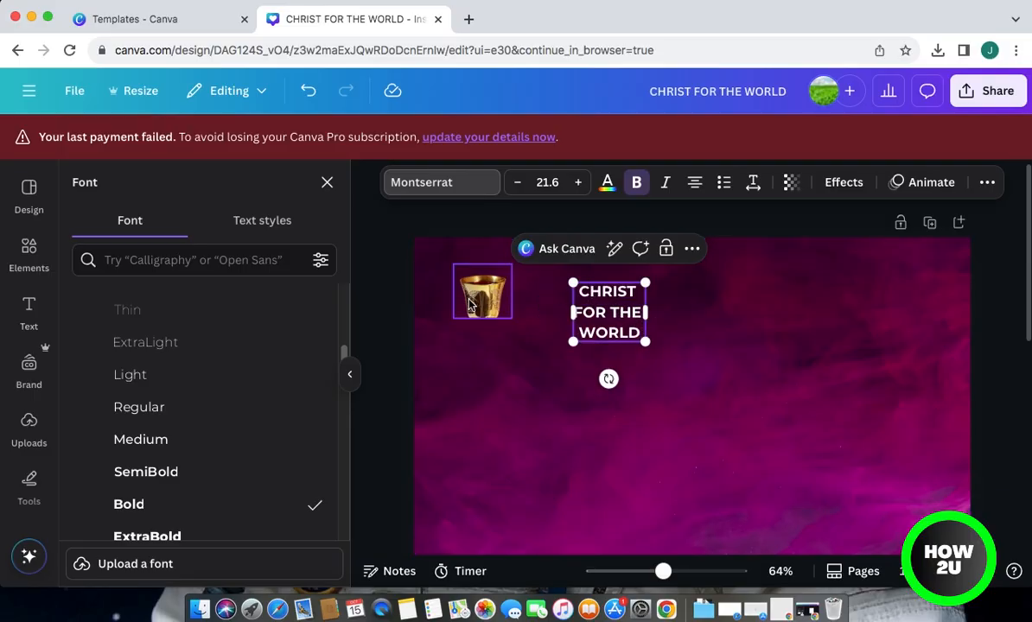
pyautogui.press('Escape')
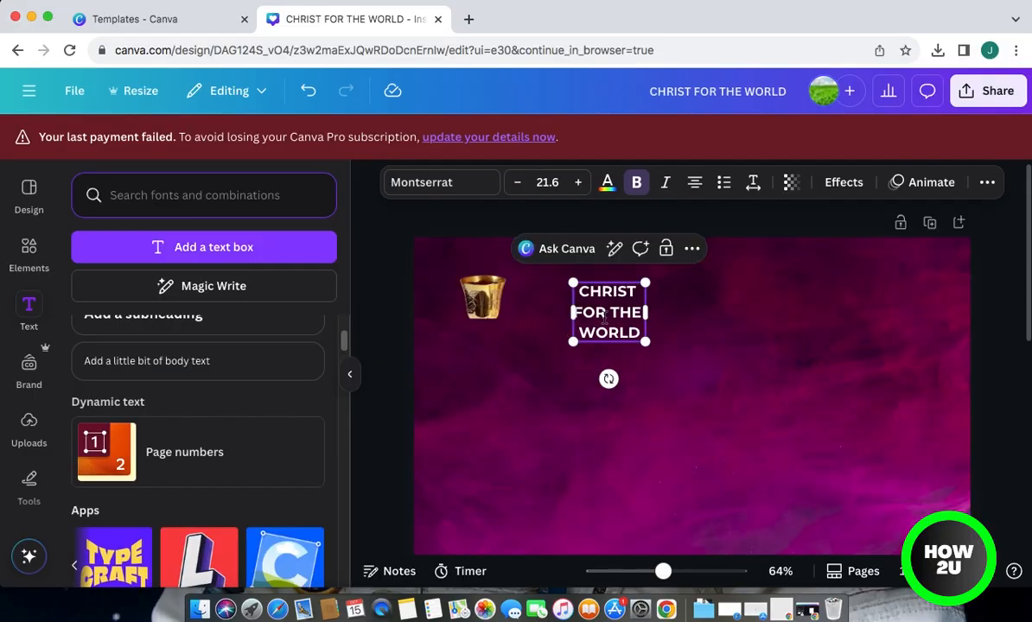
# Move the three-line text directly against the chalice's right side
pyautogui.click(557, 369)
pyautogui.click(589, 331)
pyautogui.click(589, 317)
pyautogui.moveTo(588, 317); pyautogui.dragTo(529, 313)
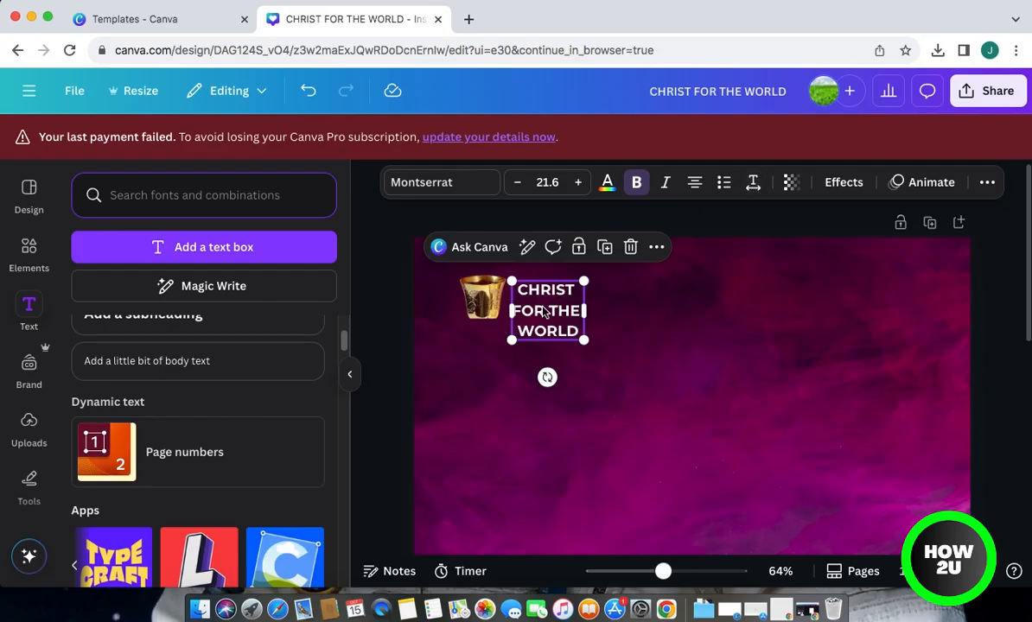
# Tighten the three-line text to a line spacing of 0.9 and a letter spacing of -95
pyautogui.click(753, 184)
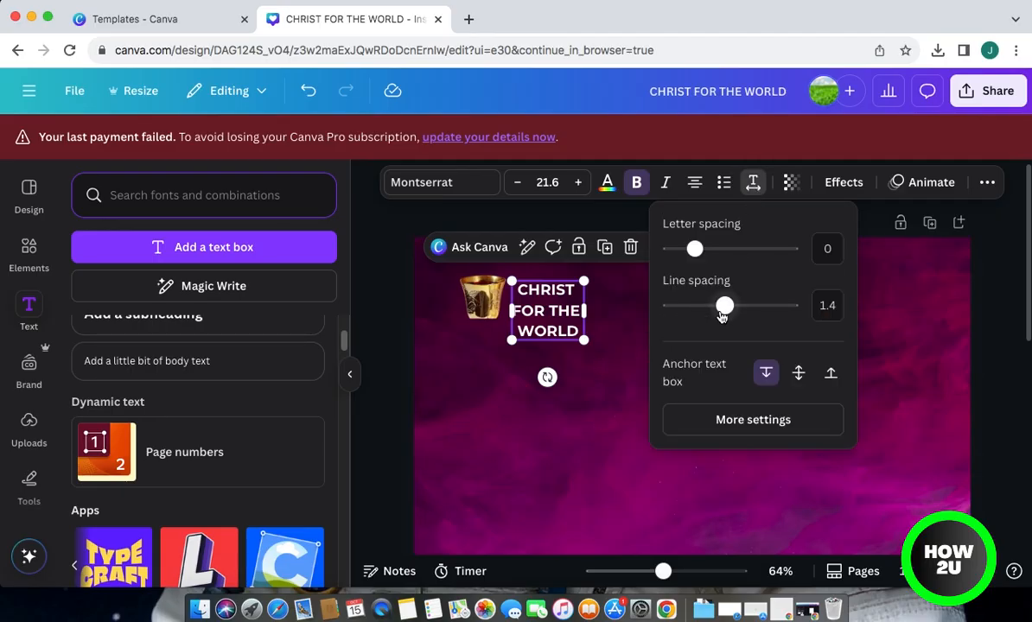
pyautogui.moveTo(724, 304); pyautogui.dragTo(694, 306)
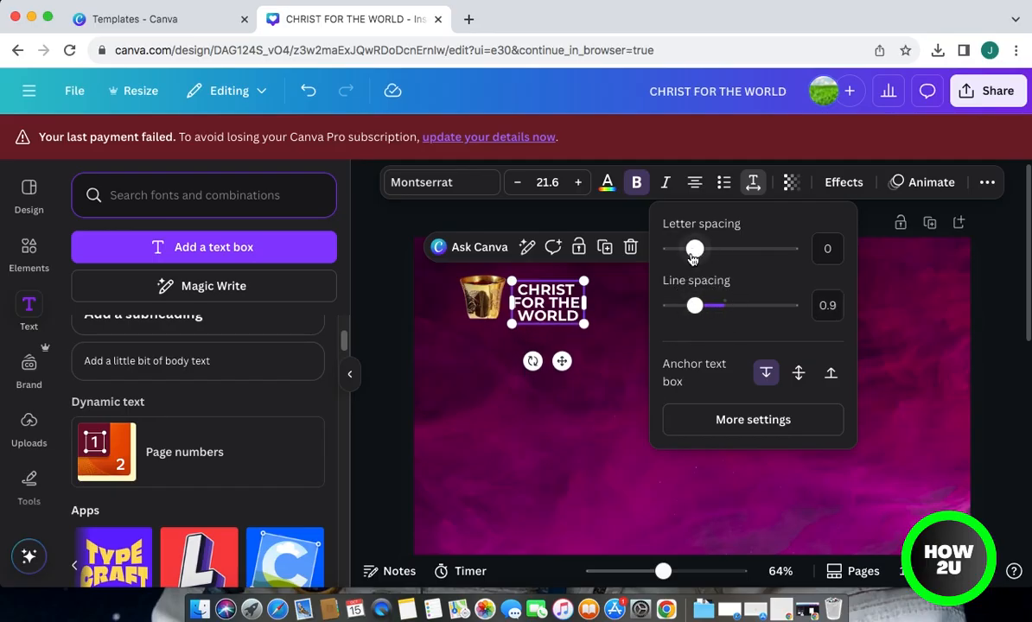
pyautogui.moveTo(695, 251)
pyautogui.mouseDown()
pyautogui.moveTo(671, 252)
pyautogui.moveTo(682, 252)
pyautogui.mouseUp()
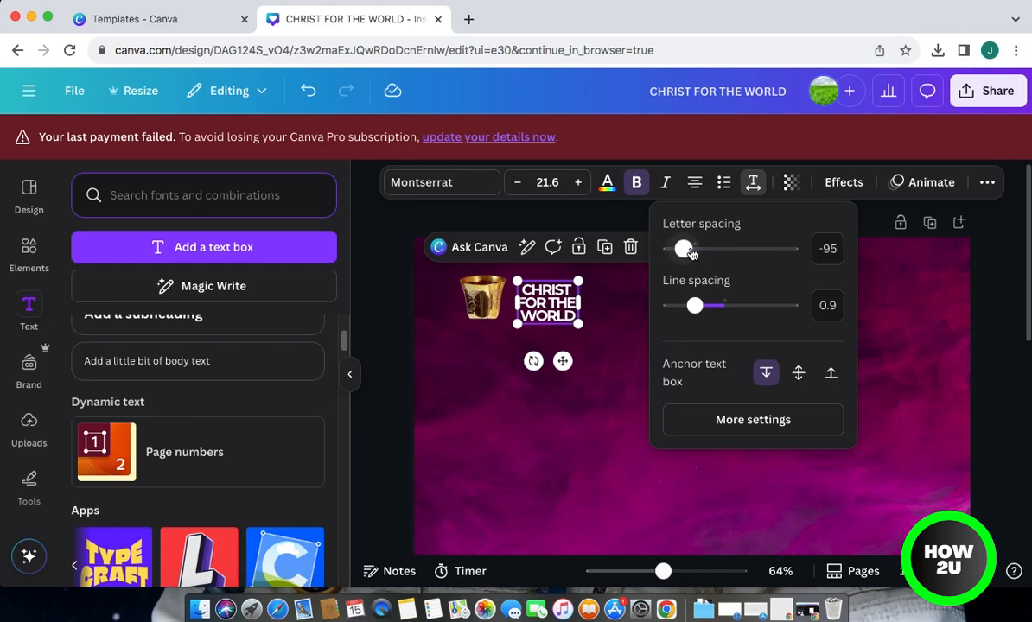
pyautogui.click(560, 307)
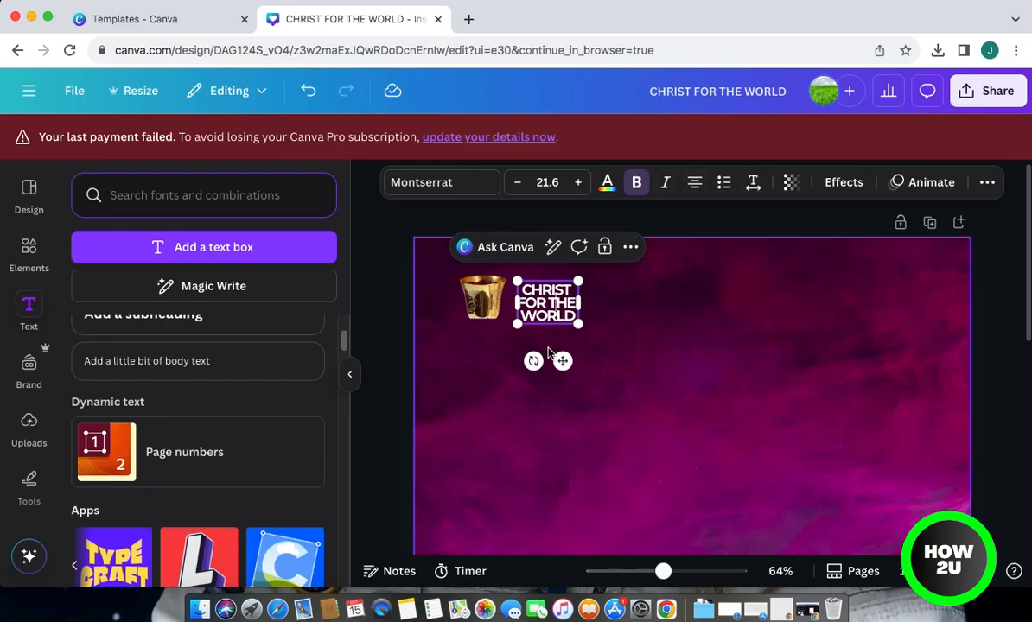
pyautogui.click(398, 339)
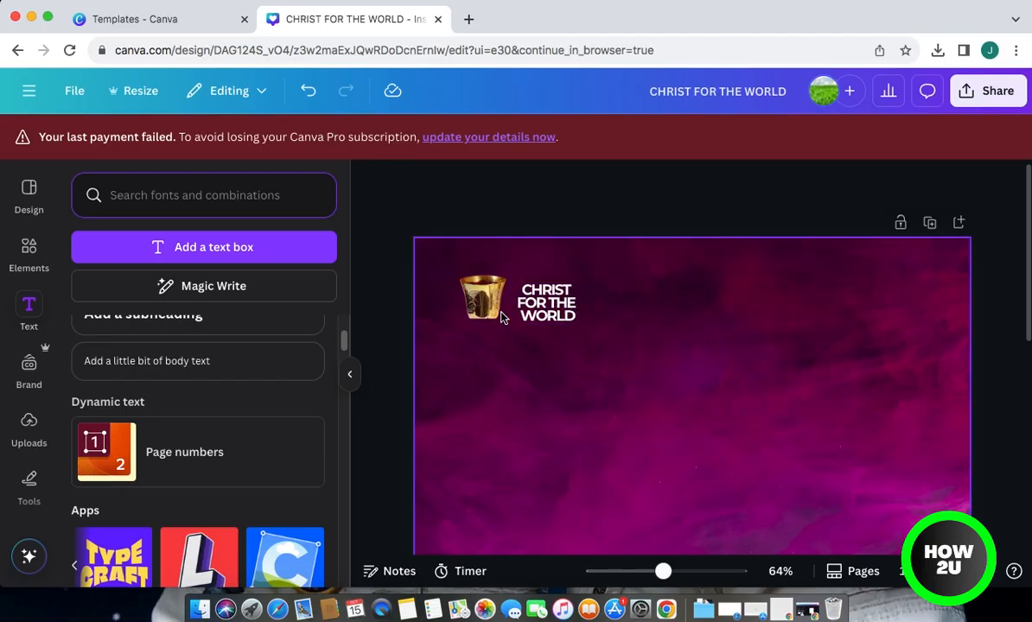
# Left-align the three-line text and scale it down to size 18.9 so it sits close beside the chalice
pyautogui.click(553, 306)
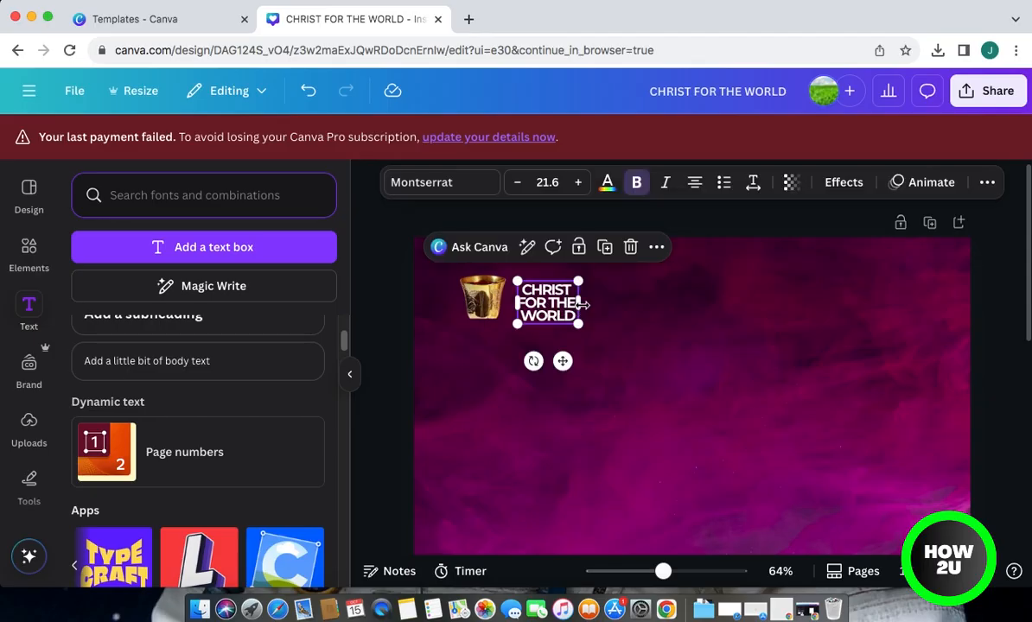
pyautogui.click(694, 184)
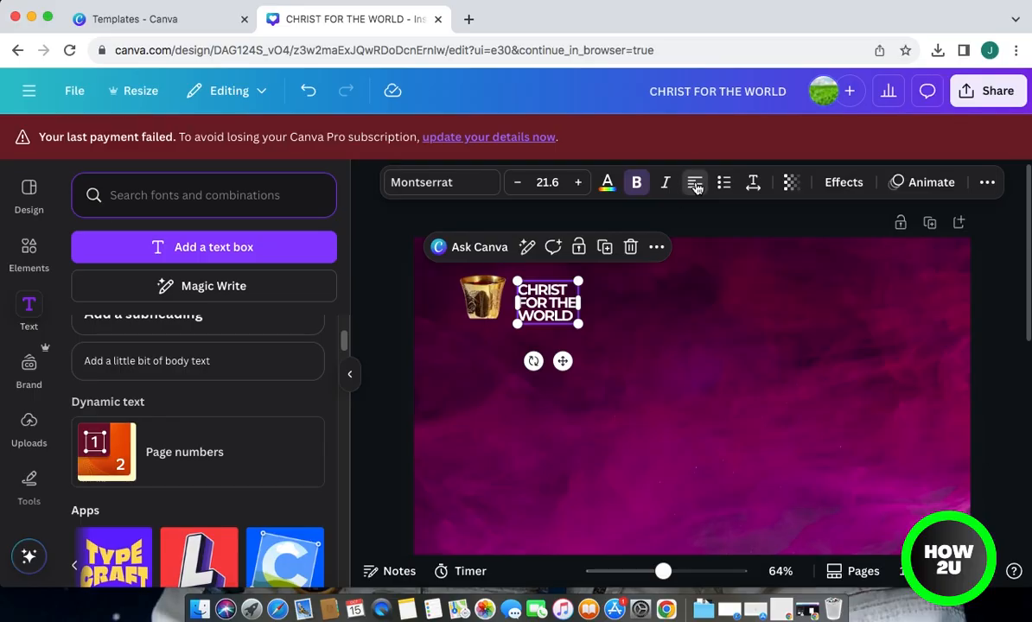
pyautogui.click(696, 186)
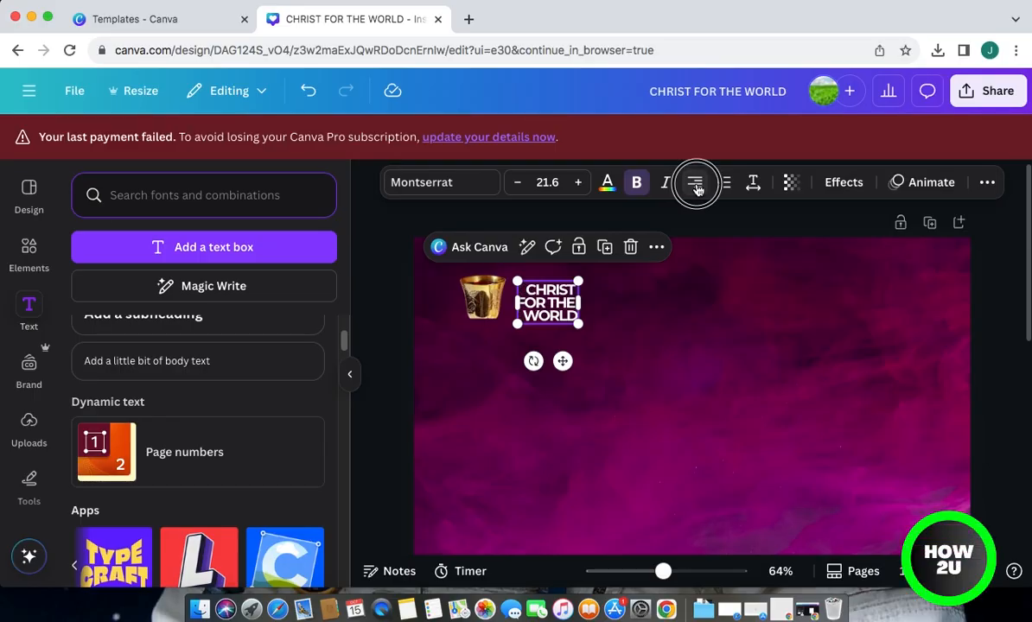
pyautogui.click(696, 187)
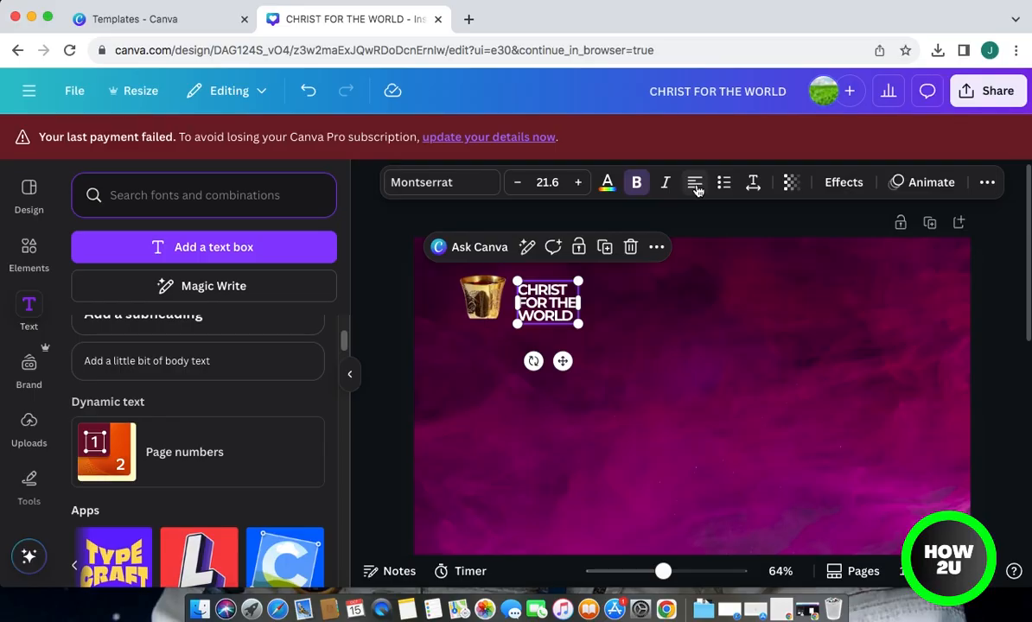
pyautogui.moveTo(581, 324); pyautogui.dragTo(542, 305)
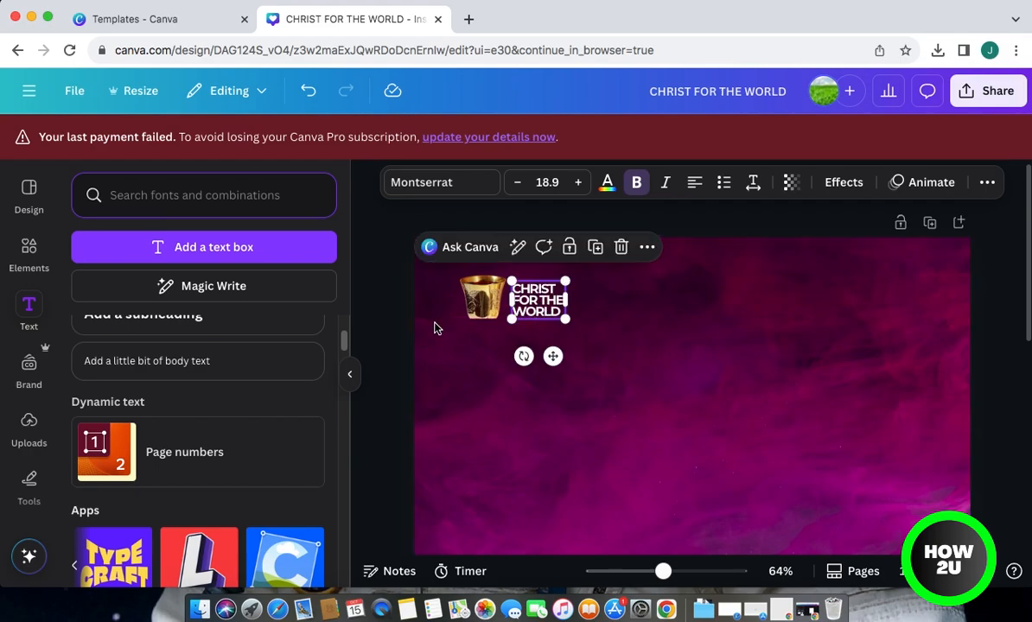
pyautogui.click(403, 323)
# Scale the chalice picture down, extend its crop downward to bring back the stem, and tilt the cup counterclockwise
pyautogui.click(482, 291)
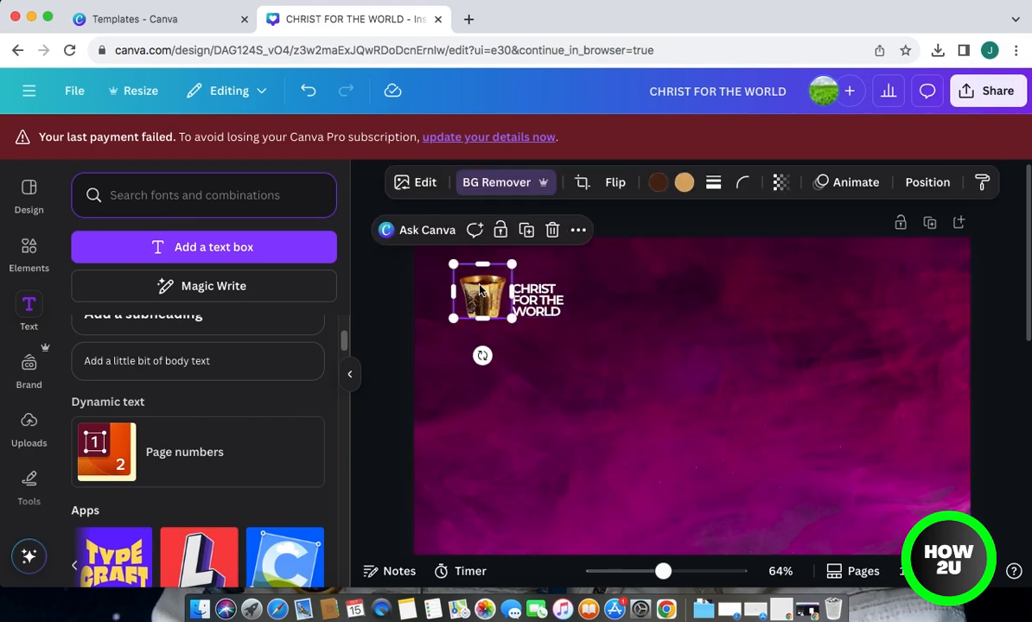
pyautogui.moveTo(454, 264)
pyautogui.mouseDown()
pyautogui.moveTo(472, 285)
pyautogui.moveTo(467, 278)
pyautogui.mouseUp()
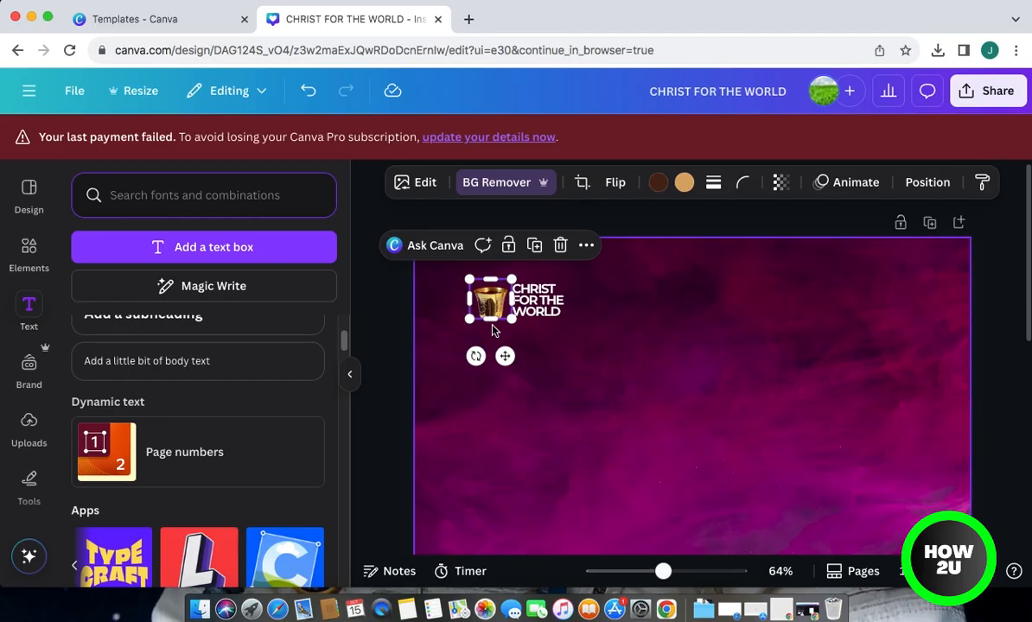
pyautogui.moveTo(490, 320); pyautogui.dragTo(490, 333)
pyautogui.moveTo(475, 286); pyautogui.dragTo(473, 284)
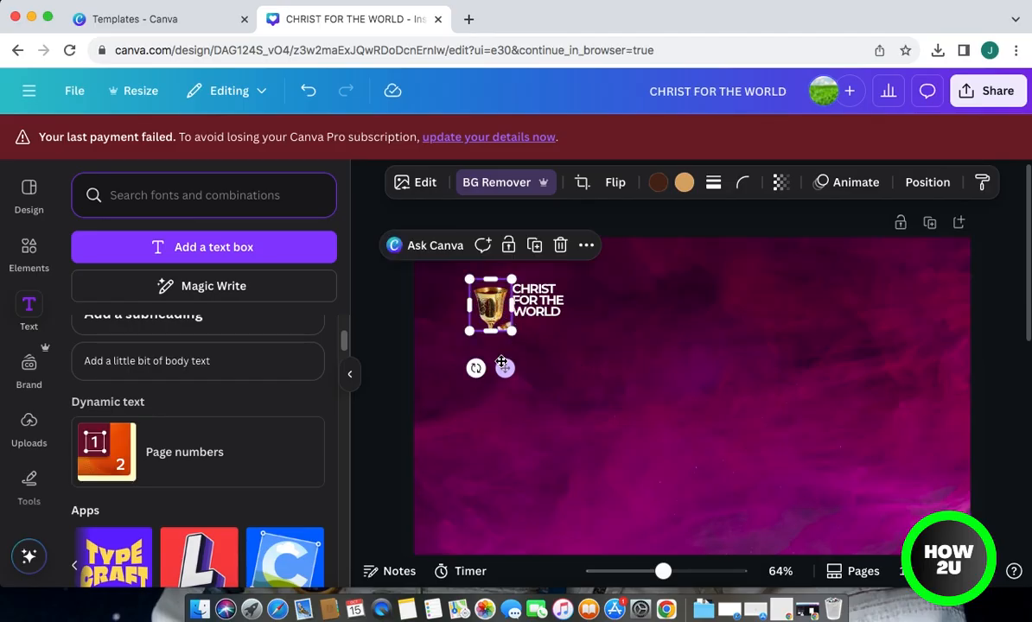
pyautogui.moveTo(475, 368); pyautogui.dragTo(503, 363)
# Move the "CHRIST FOR THE WORLD" text below the chalice so it starts at the cup's foot
pyautogui.moveTo(532, 303); pyautogui.dragTo(530, 352)
pyautogui.click(395, 335)
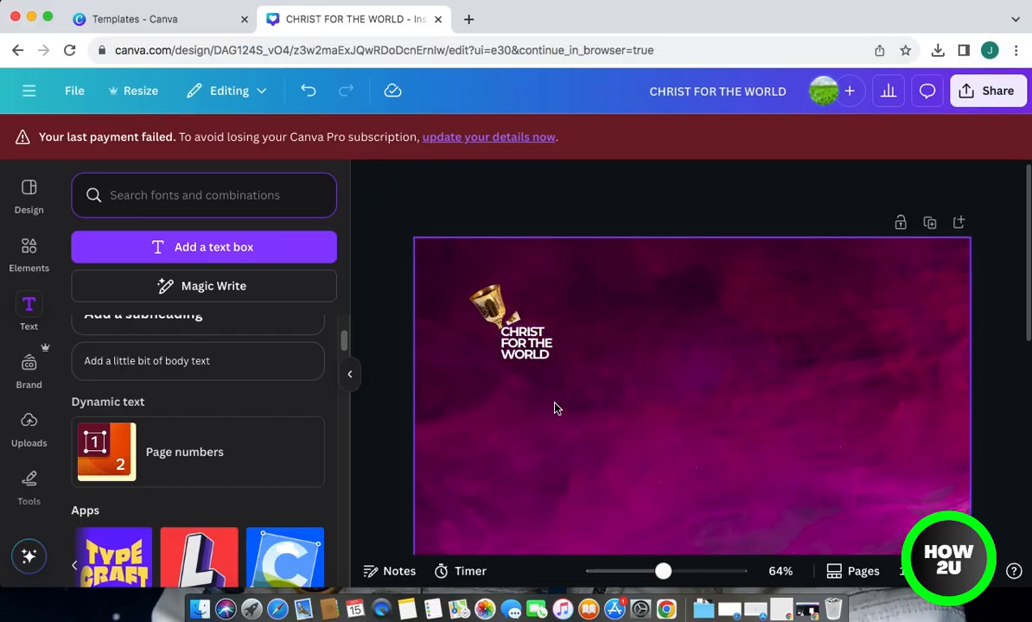
pyautogui.click(535, 355)
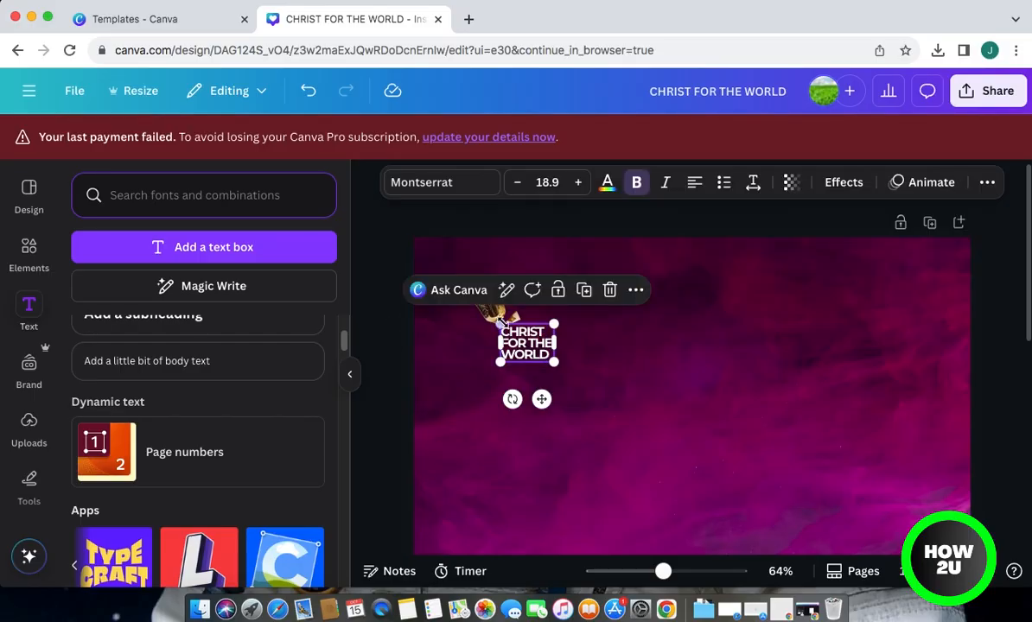
pyautogui.click(386, 340)
# Select the chalice and its text together, scale both down, and place them near the page's top-left corner as a small logo
pyautogui.click(501, 321)
pyautogui.keyDown('shift'); pyautogui.click(488, 322); pyautogui.keyUp('shift')
pyautogui.moveTo(514, 345); pyautogui.dragTo(489, 308)
pyautogui.click(400, 323)
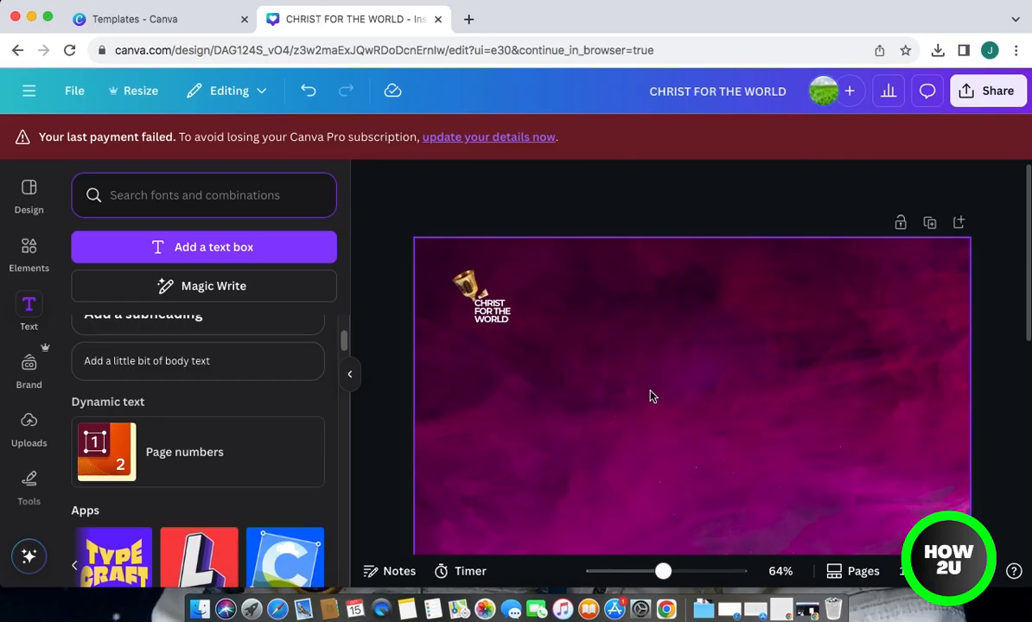
# Add the crown-marked "Net REVENUE" font combination to the page and place it horizontally centred below the logo
pyautogui.moveTo(1027, 289)
pyautogui.mouseDown()
pyautogui.moveTo(1025, 378)
pyautogui.moveTo(1024, 299)
pyautogui.mouseUp()
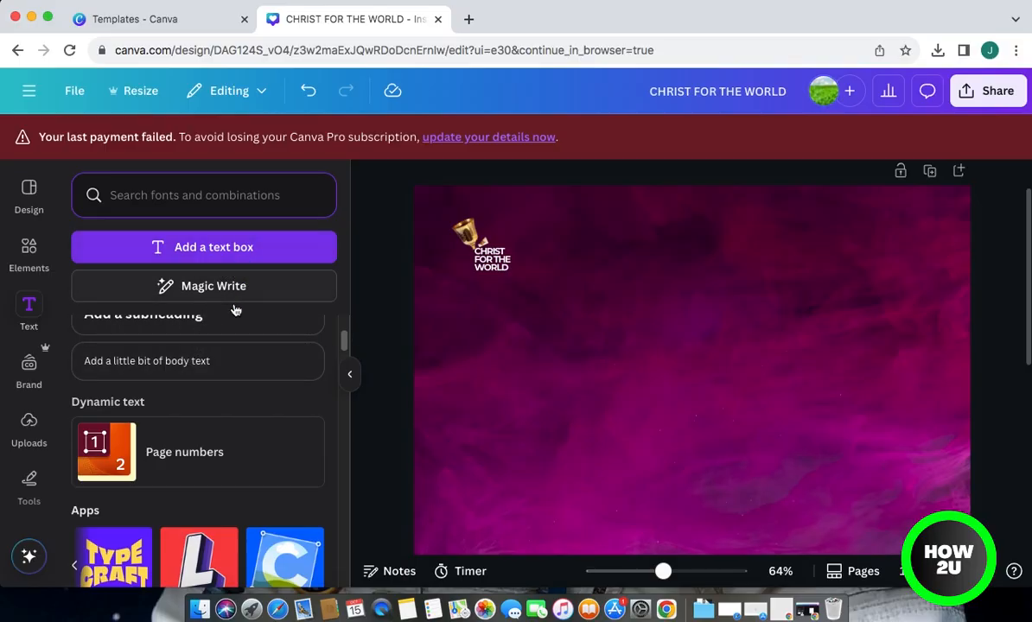
pyautogui.scroll(2, 237, 399)
pyautogui.scroll(-6, 238, 398)
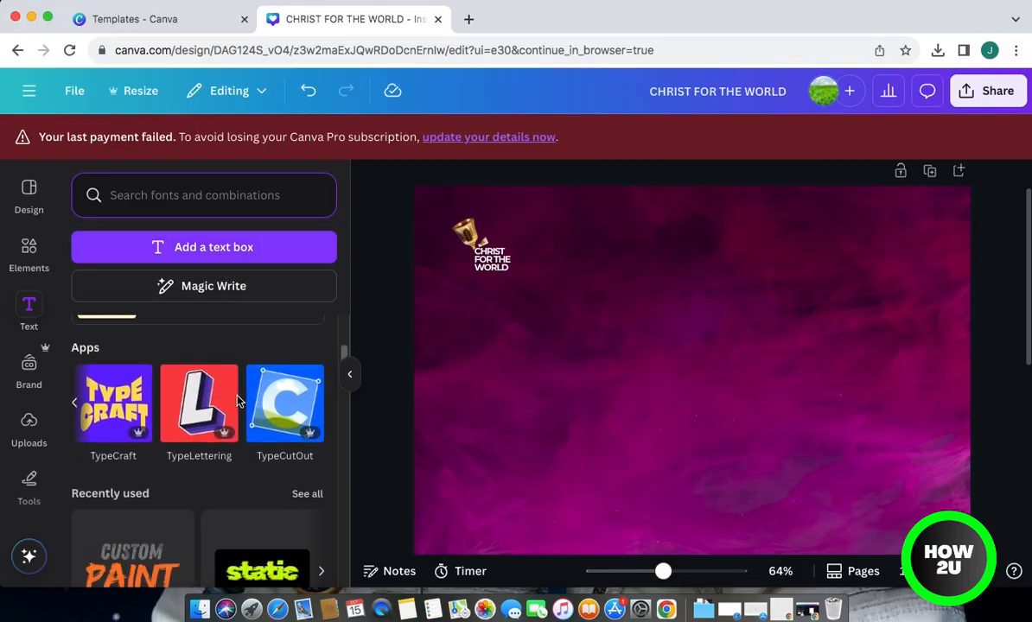
pyautogui.scroll(-5, 238, 399)
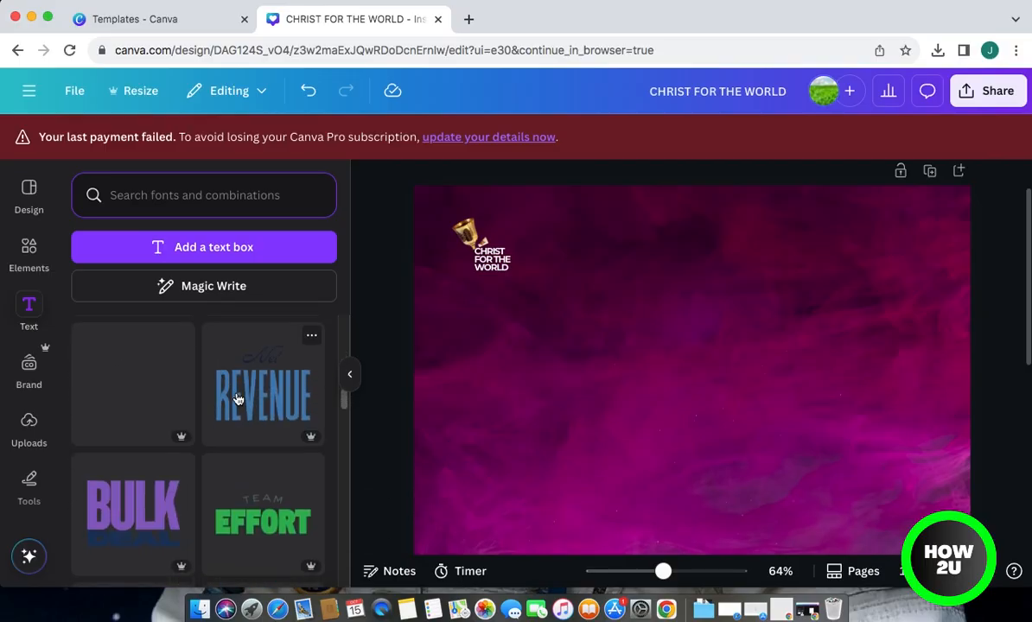
pyautogui.scroll(-1, 210, 448)
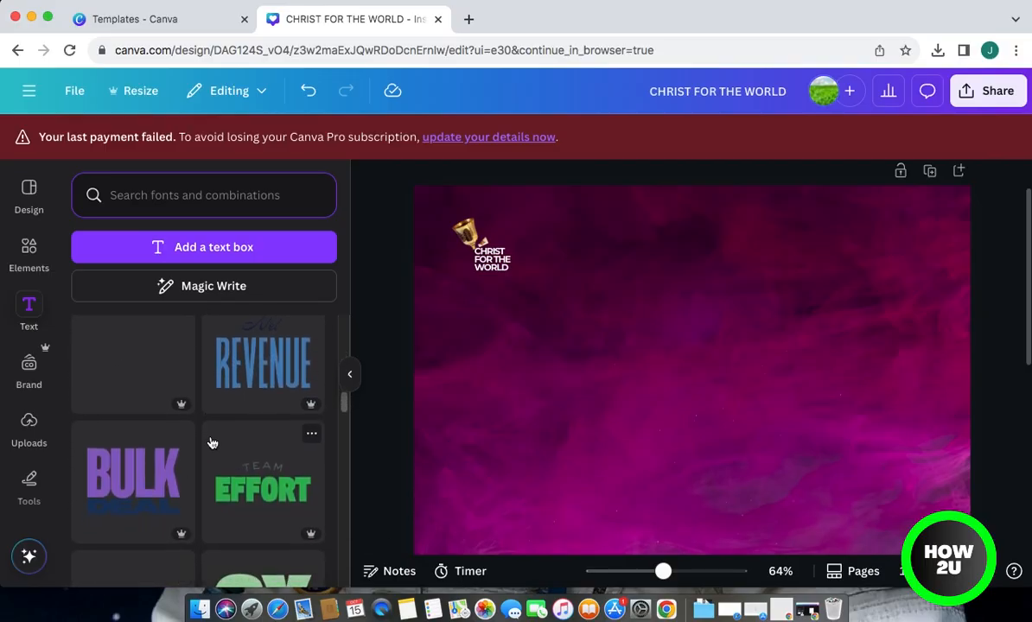
pyautogui.scroll(-3, 211, 445)
pyautogui.scroll(7, 211, 442)
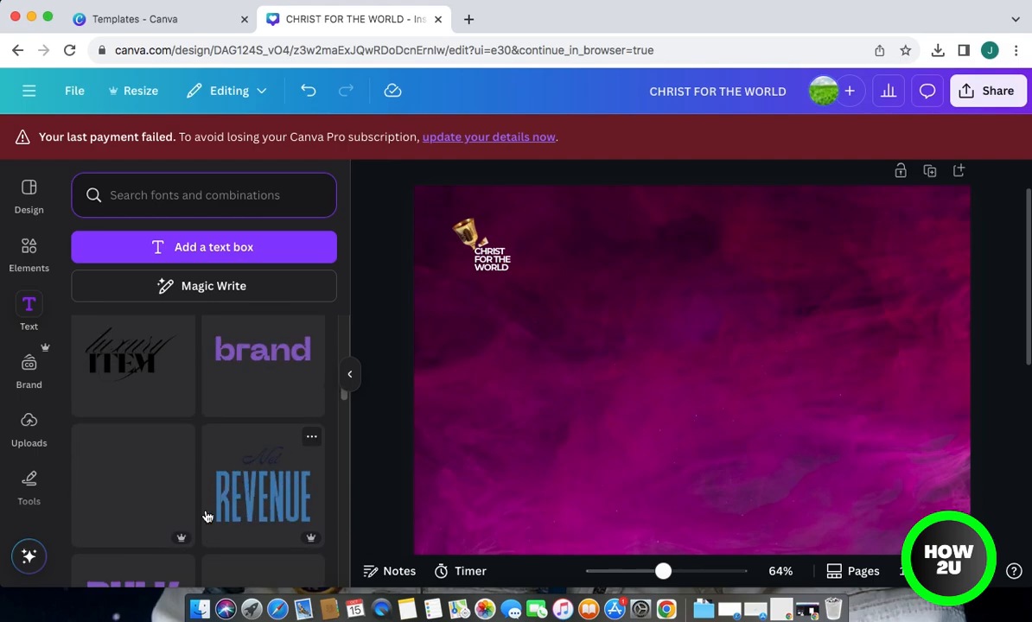
pyautogui.moveTo(268, 496); pyautogui.dragTo(744, 477)
pyautogui.scroll(-5, 753, 467)
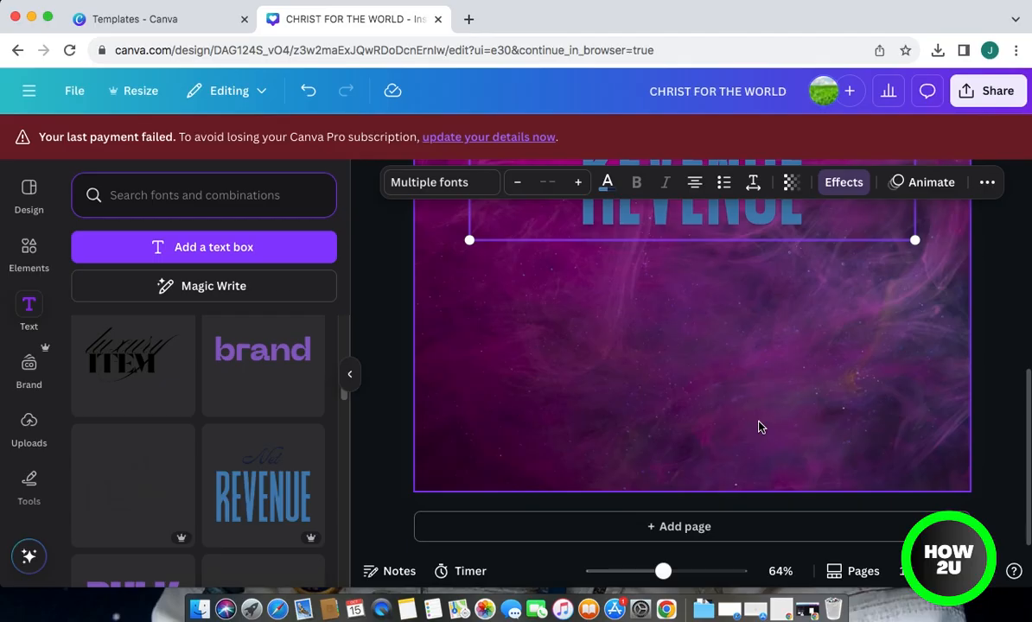
pyautogui.scroll(5, 756, 424)
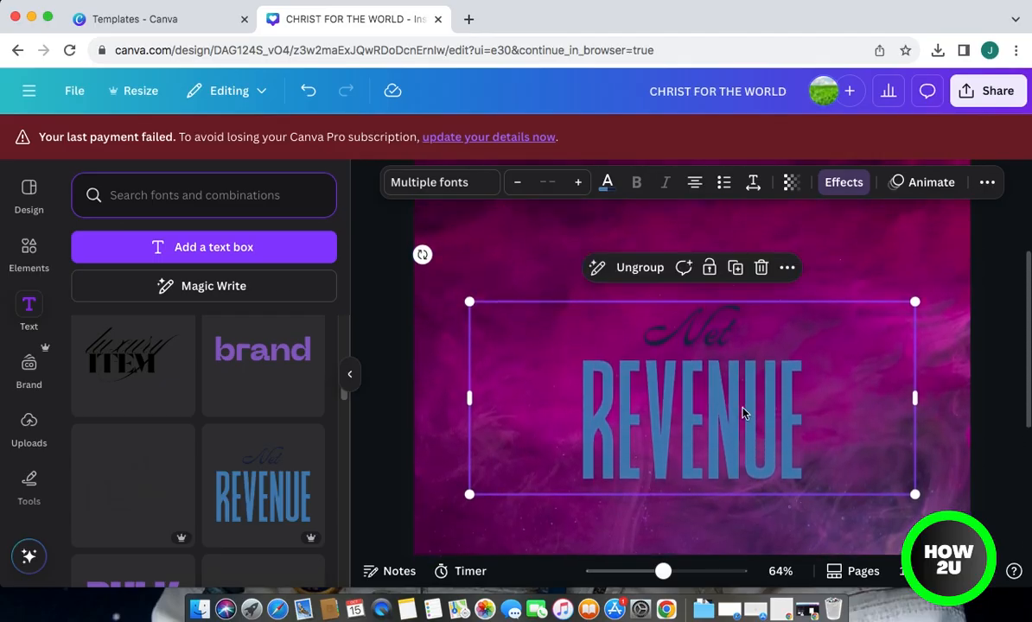
pyautogui.moveTo(730, 414); pyautogui.dragTo(688, 411)
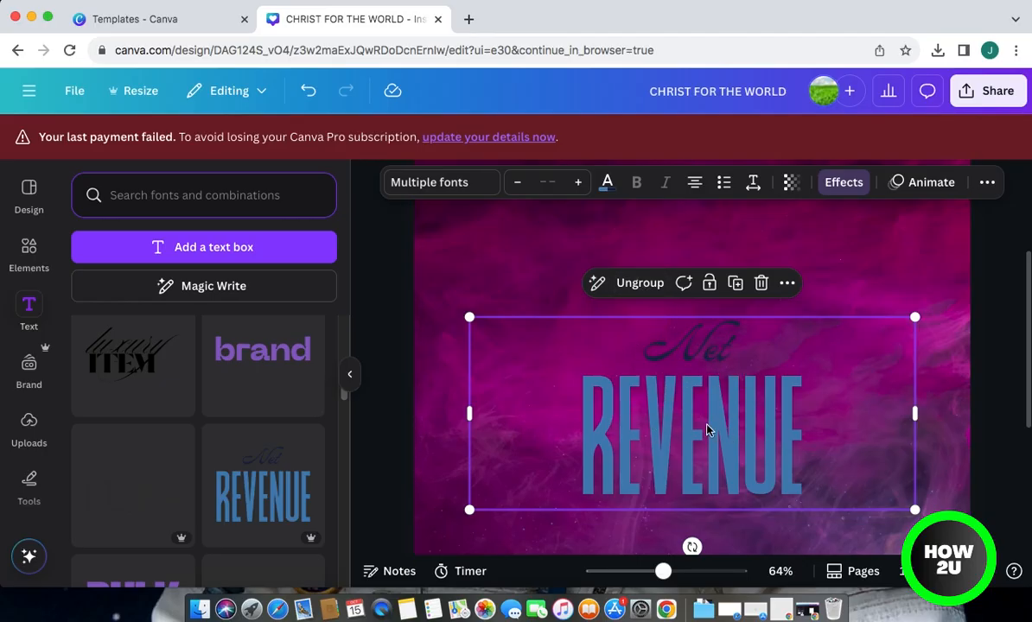
# Ungroup the "Net REVENUE" font combination and move the "Net" text up, clear of "REVENUE"
pyautogui.click(639, 284)
pyautogui.click(387, 323)
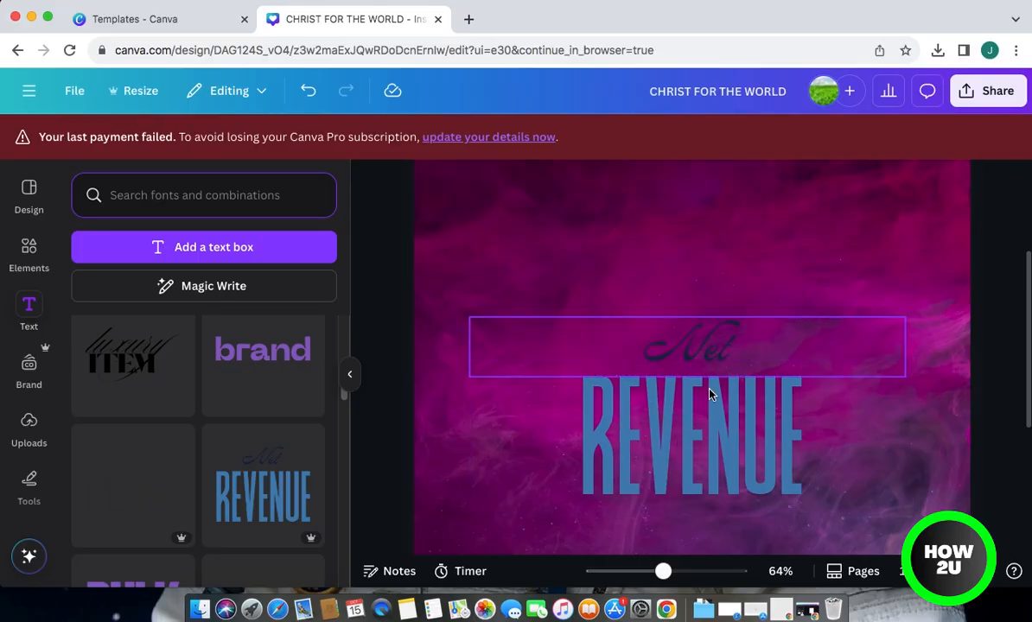
pyautogui.click(705, 363)
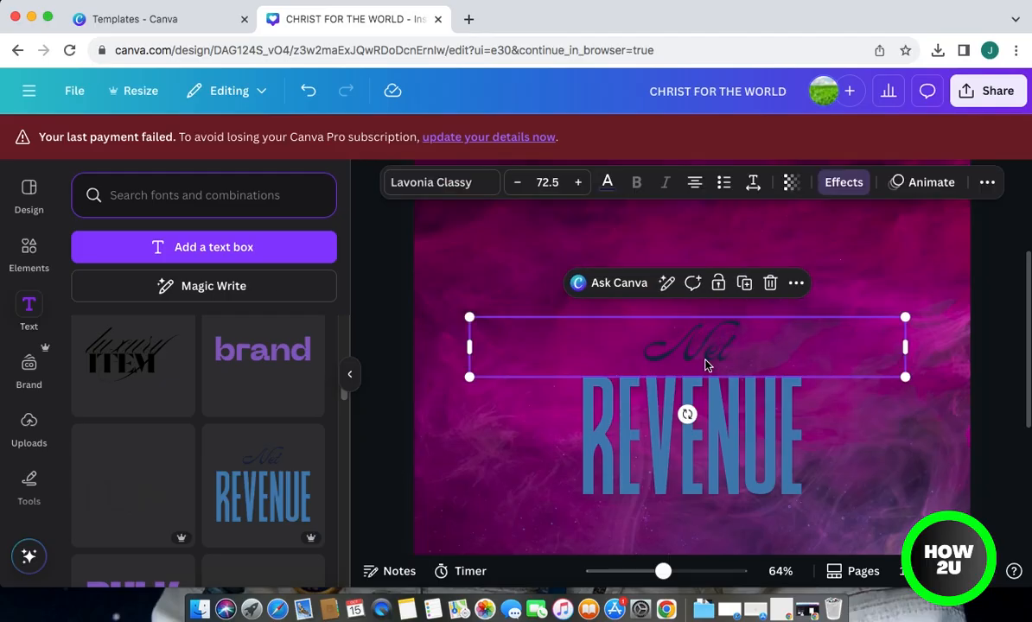
pyautogui.moveTo(710, 363); pyautogui.dragTo(706, 321)
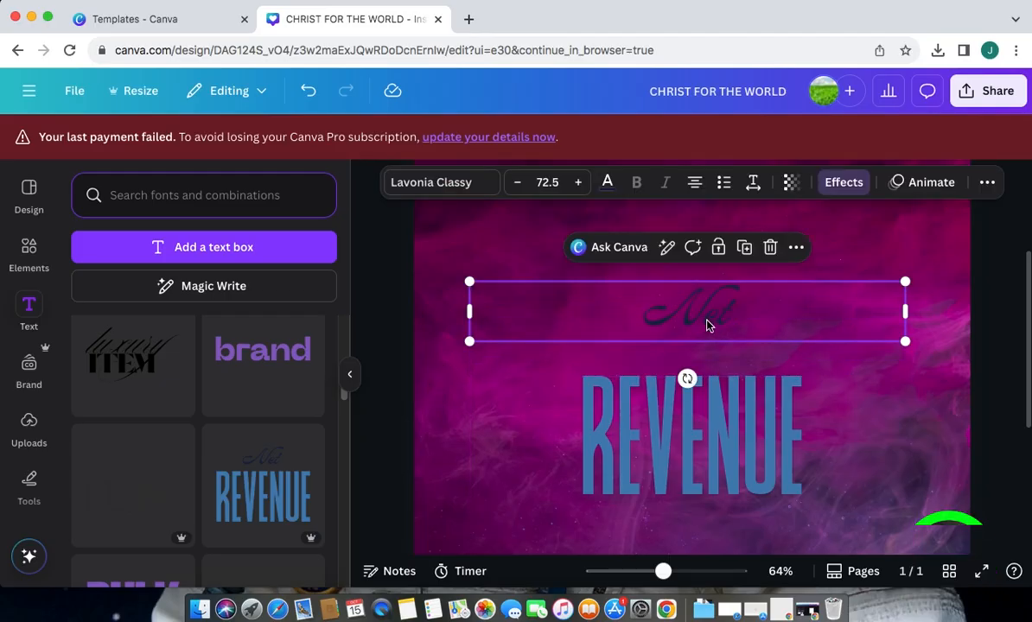
# Try deleting the "Net" text, undo the deletion, and move "Net" directly below "REVENUE"
pyautogui.click(770, 248)
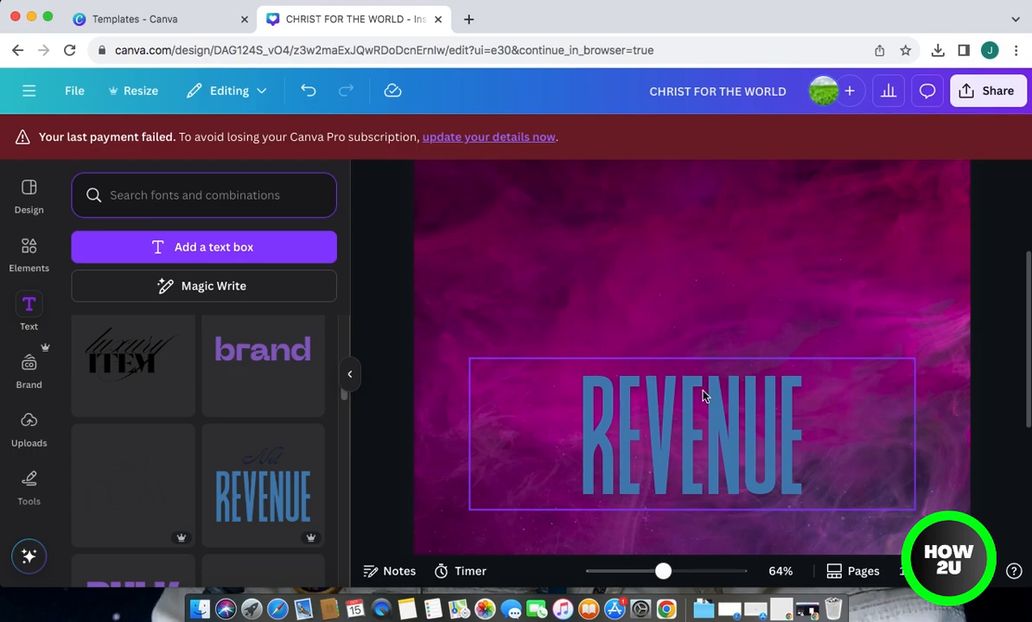
pyautogui.press('super+z')
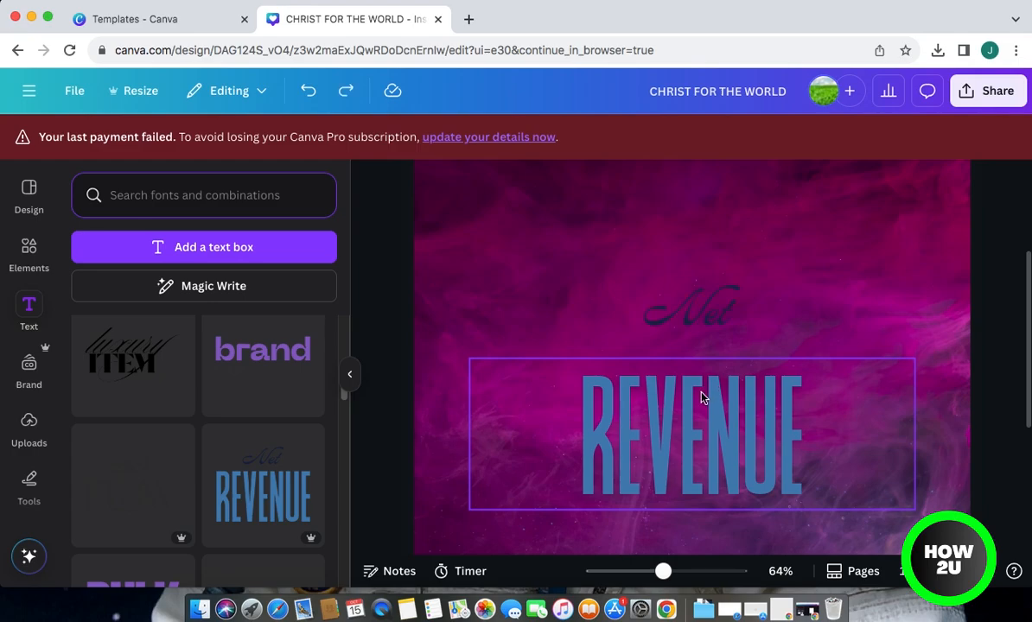
pyautogui.click(721, 320)
pyautogui.moveTo(714, 306); pyautogui.dragTo(708, 509)
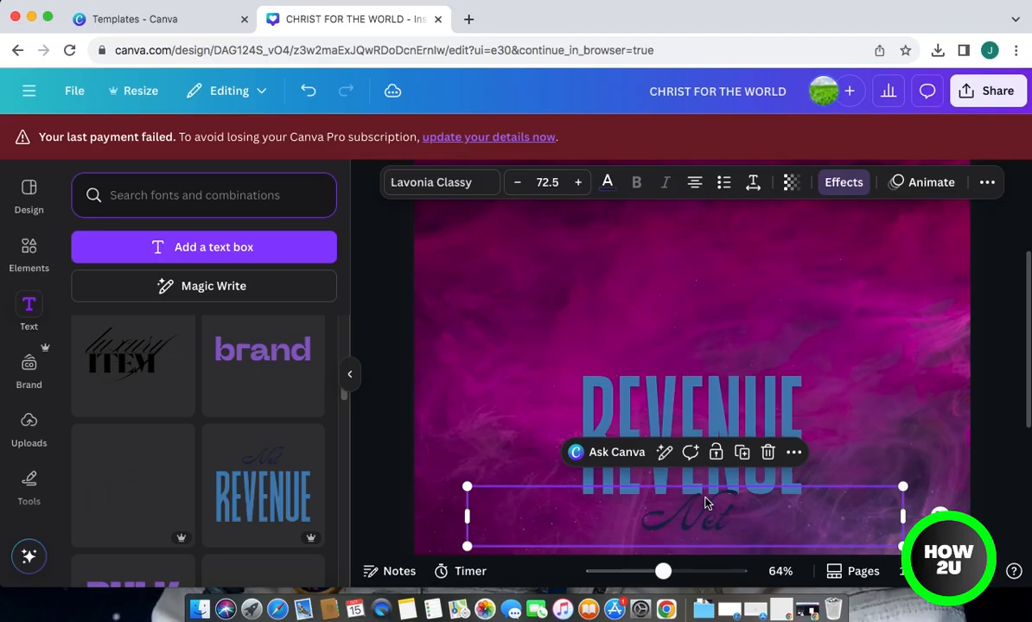
# Move the "REVENUE" text up the page so it sits just below the chalice logo, roughly centred horizontally
pyautogui.click(710, 397)
pyautogui.scroll(-1, 785, 349)
pyautogui.scroll(3, 783, 354)
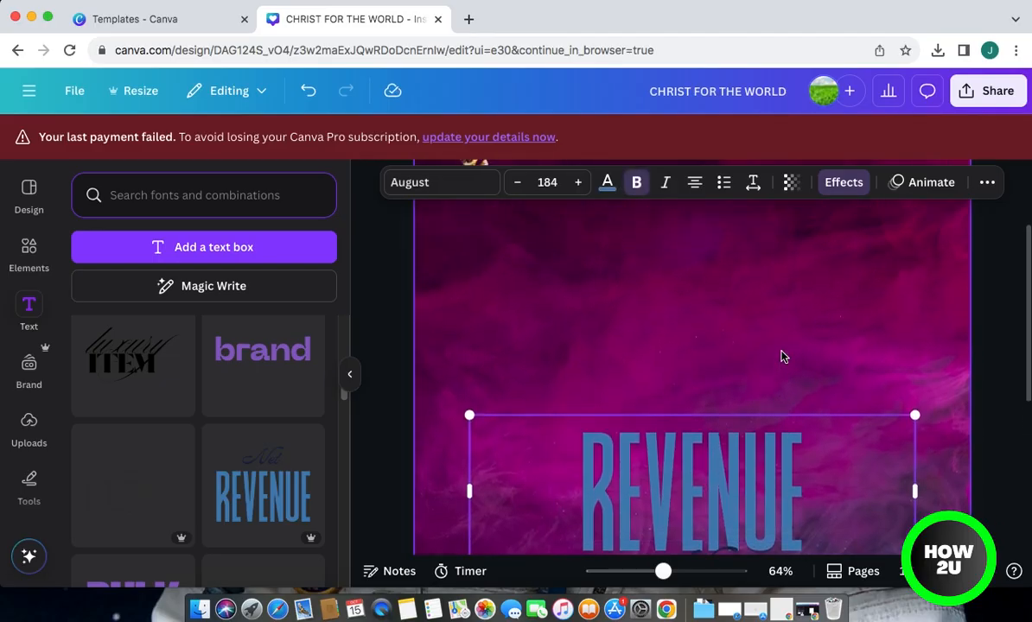
pyautogui.moveTo(740, 454); pyautogui.dragTo(730, 270)
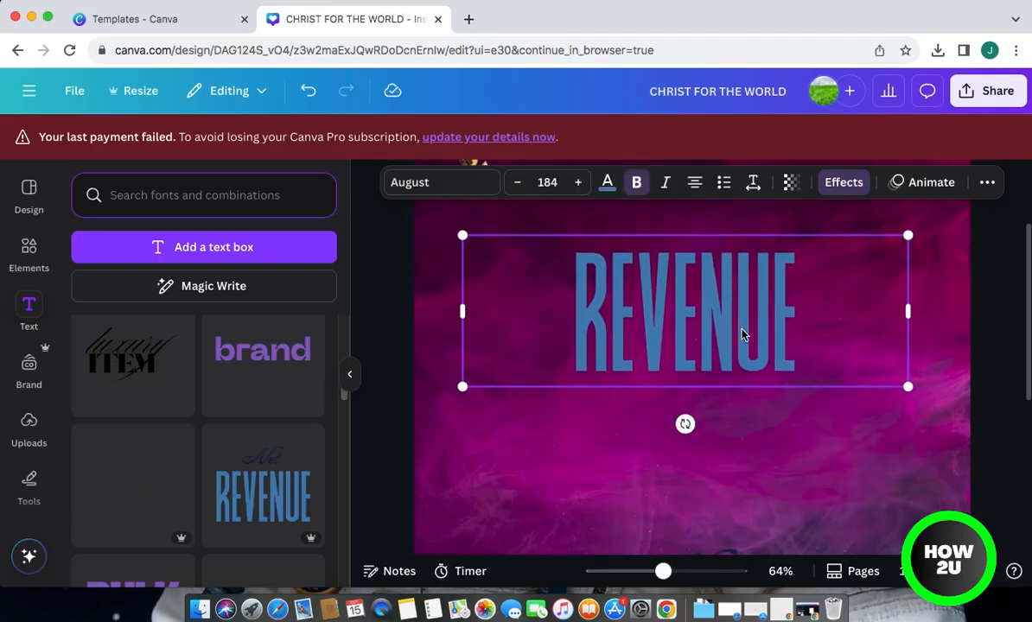
pyautogui.scroll(-1, 741, 334)
pyautogui.scroll(3, 740, 350)
pyautogui.moveTo(732, 419); pyautogui.dragTo(732, 406)
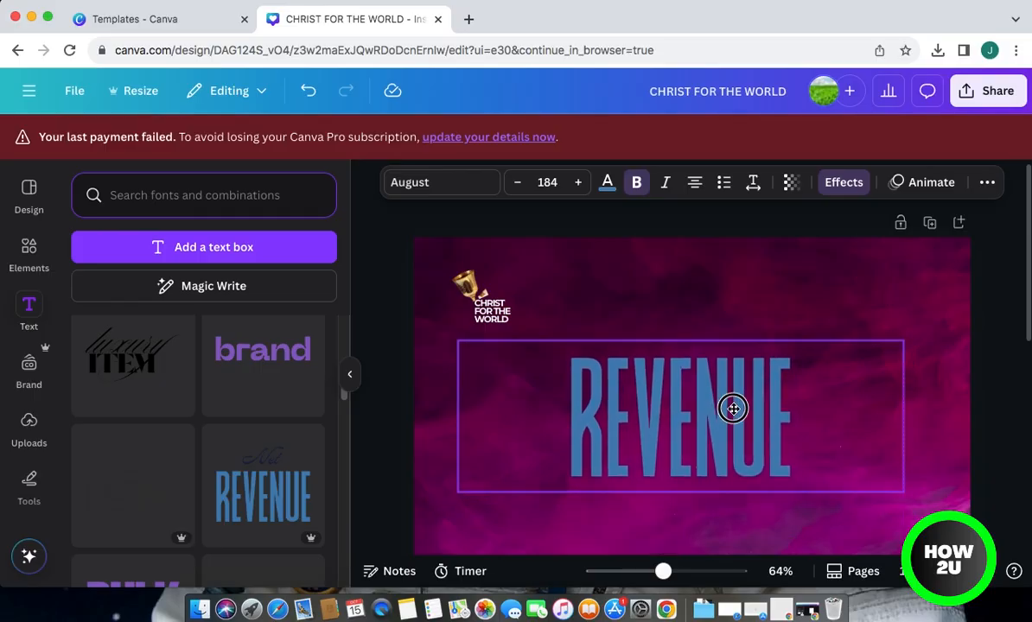
# Open the "REVENUE" text for editing with the whole word selected
pyautogui.doubleClick(697, 393)
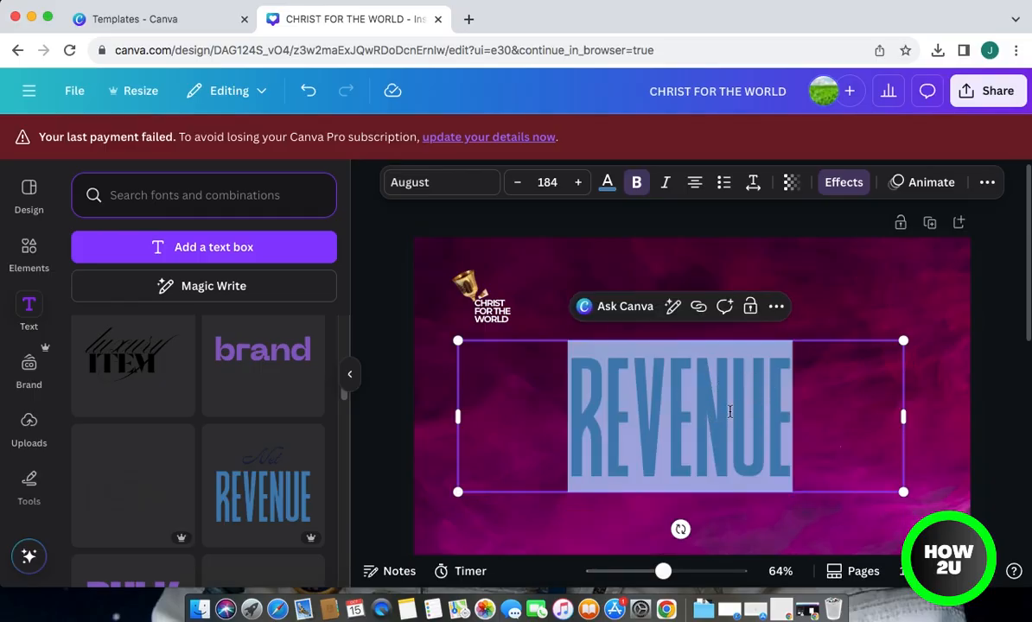
# Replace the selected heading text "REVENUE" with "THANKSGIVING"
pyautogui.write('THING')
pyautogui.press('BackSpace')
pyautogui.press('BackSpace')
pyautogui.press('BackSpace')
pyautogui.write('AND')
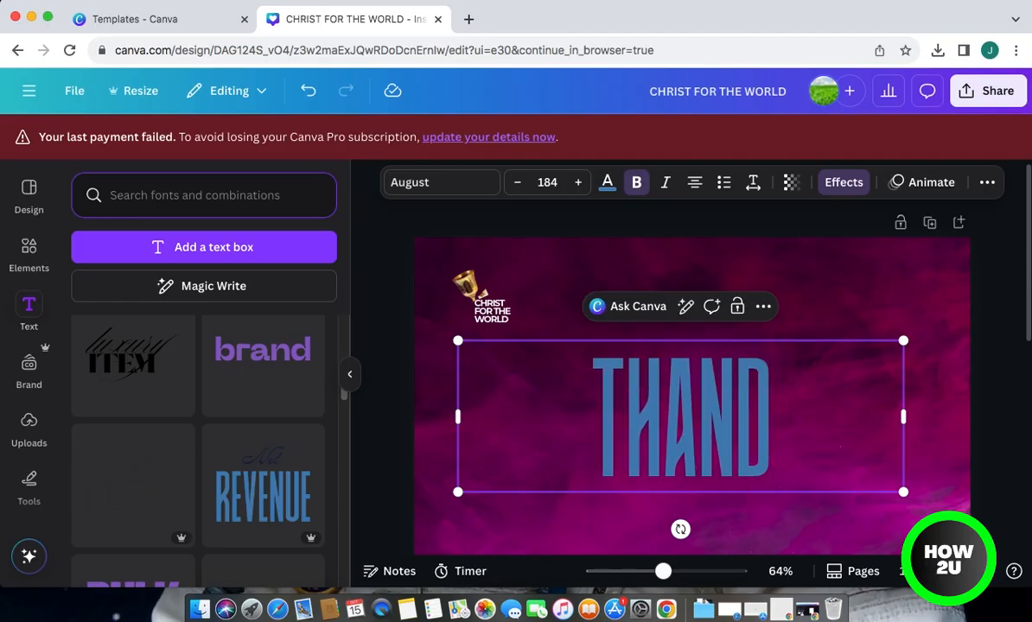
pyautogui.press('BackSpace')
pyautogui.write('KS')
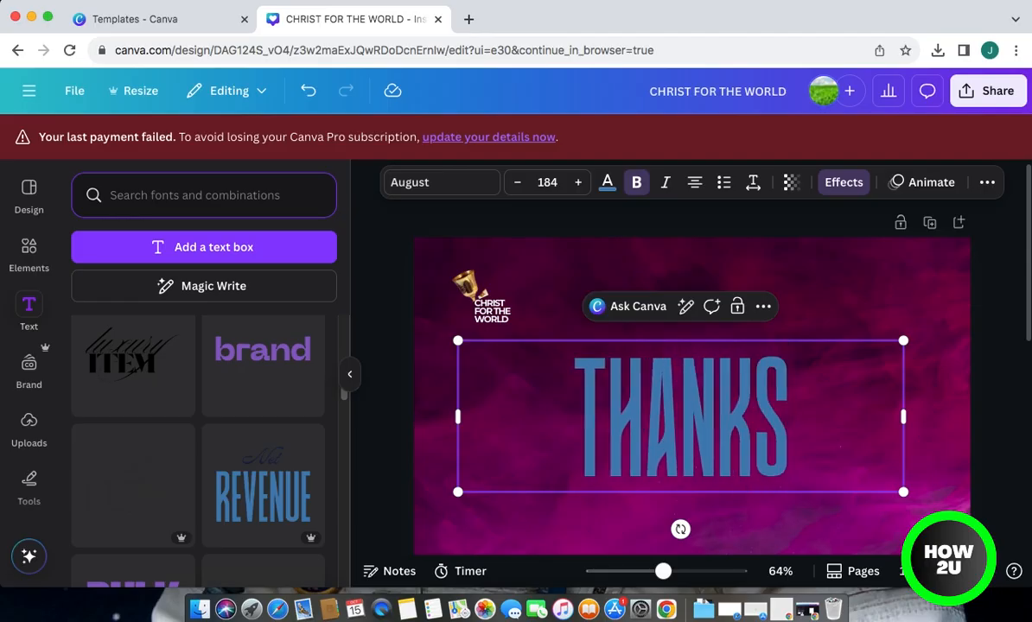
pyautogui.write('GIVING')
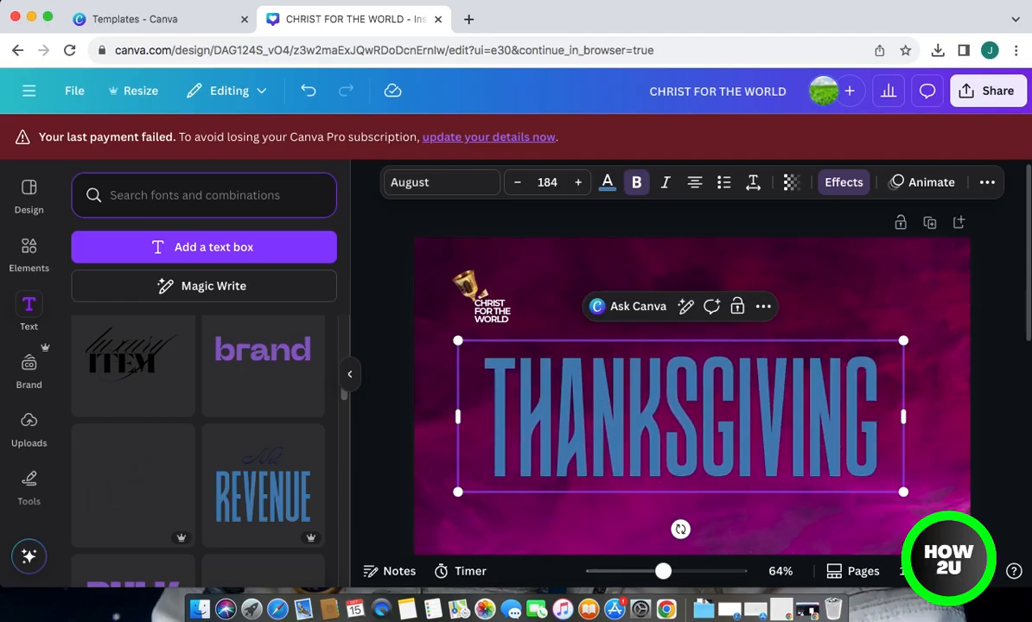
# Break the heading into two lines, with "THANKS" above "GIVING"
pyautogui.press('Left')
pyautogui.press('Left')
pyautogui.press('Left')
pyautogui.press('Left')
pyautogui.press('Left')
pyautogui.press('Left')
pyautogui.press('Return')
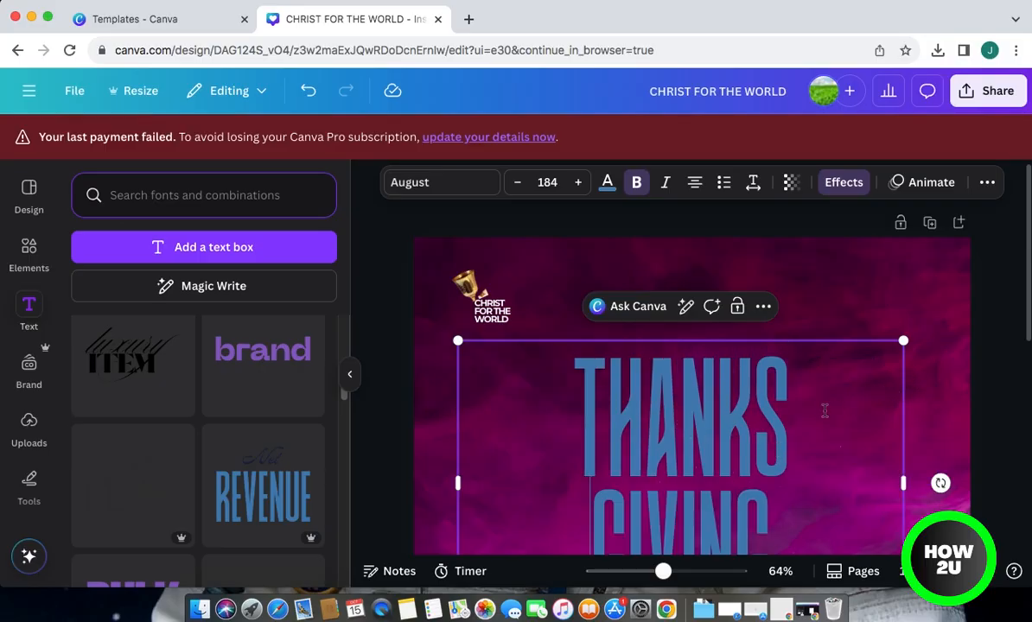
pyautogui.press('Escape')
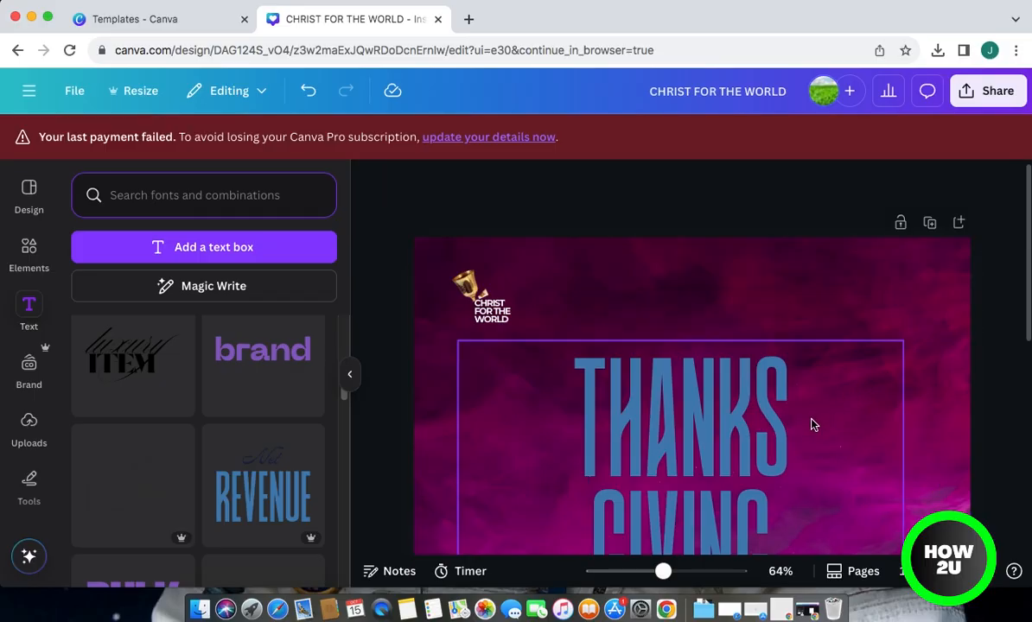
# Change the text colour of the THANKS GIVING heading to white from the document colours
pyautogui.click(763, 441)
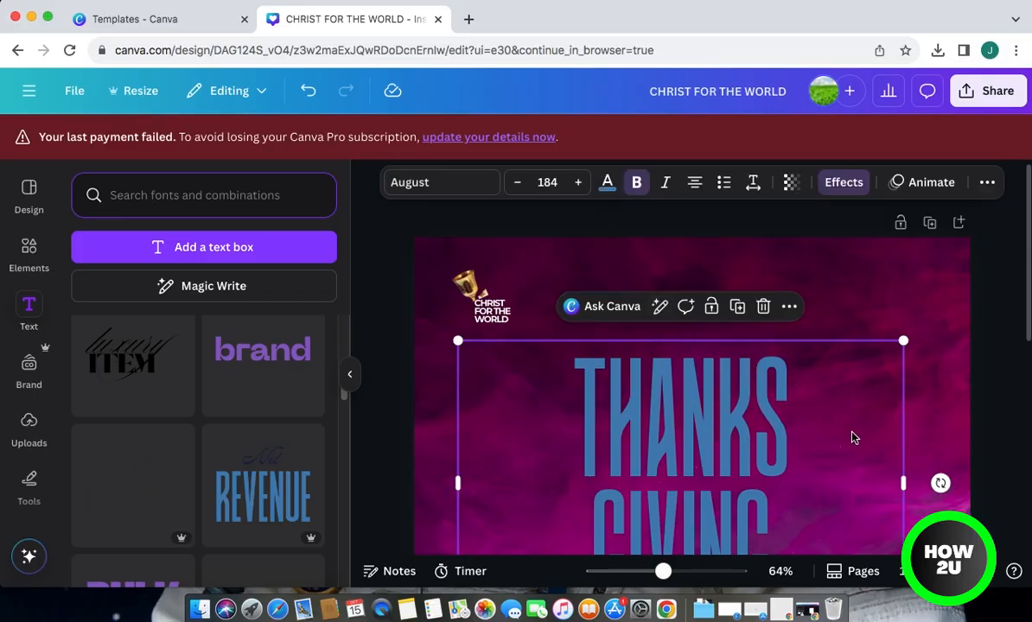
pyautogui.scroll(-5, 852, 437)
pyautogui.scroll(1, 830, 431)
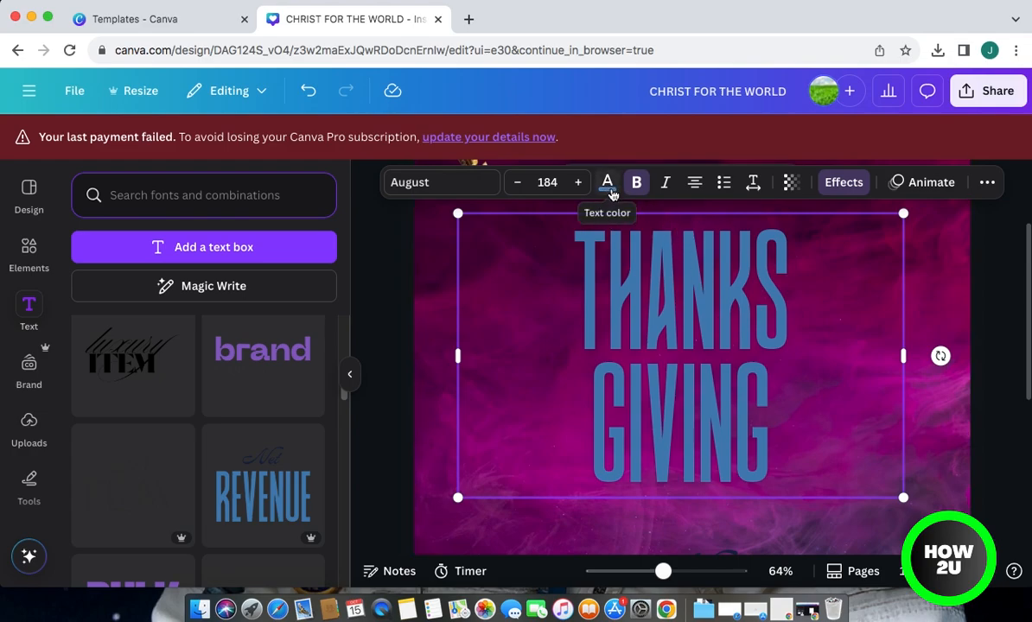
pyautogui.click(609, 190)
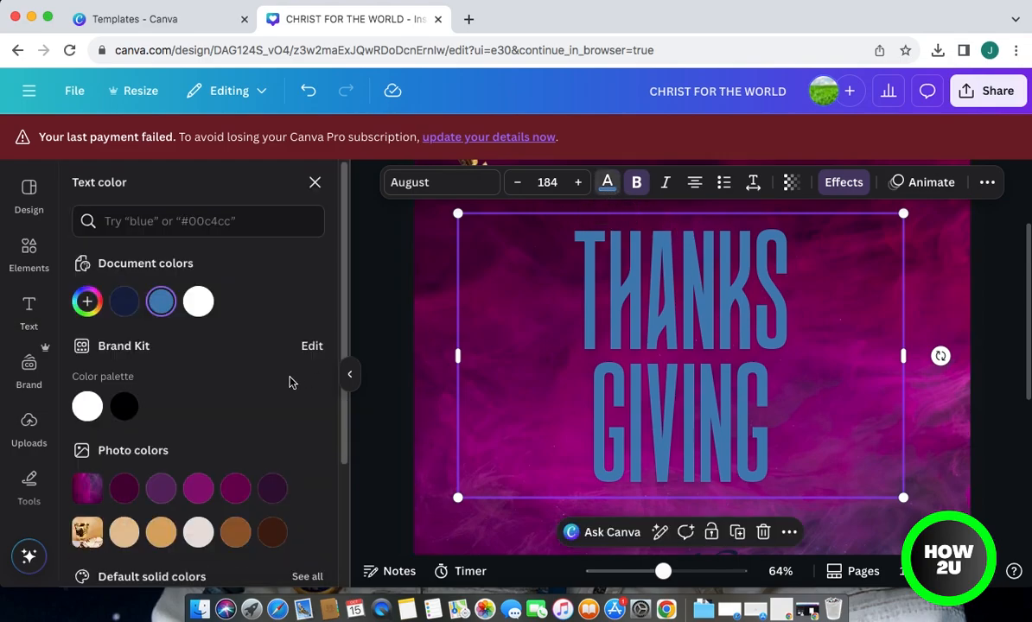
pyautogui.click(198, 534)
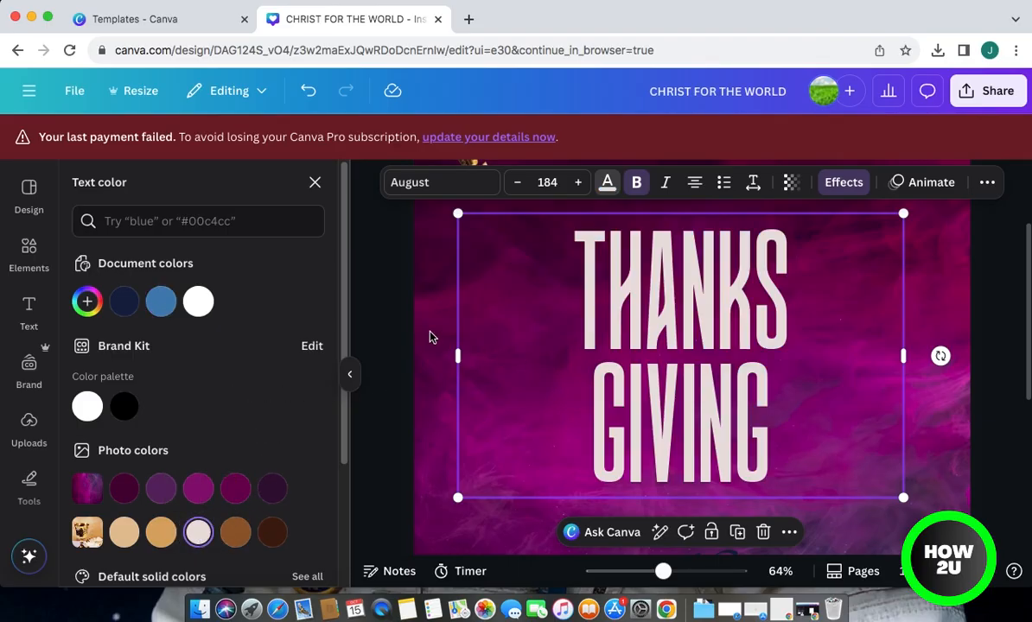
pyautogui.click(198, 301)
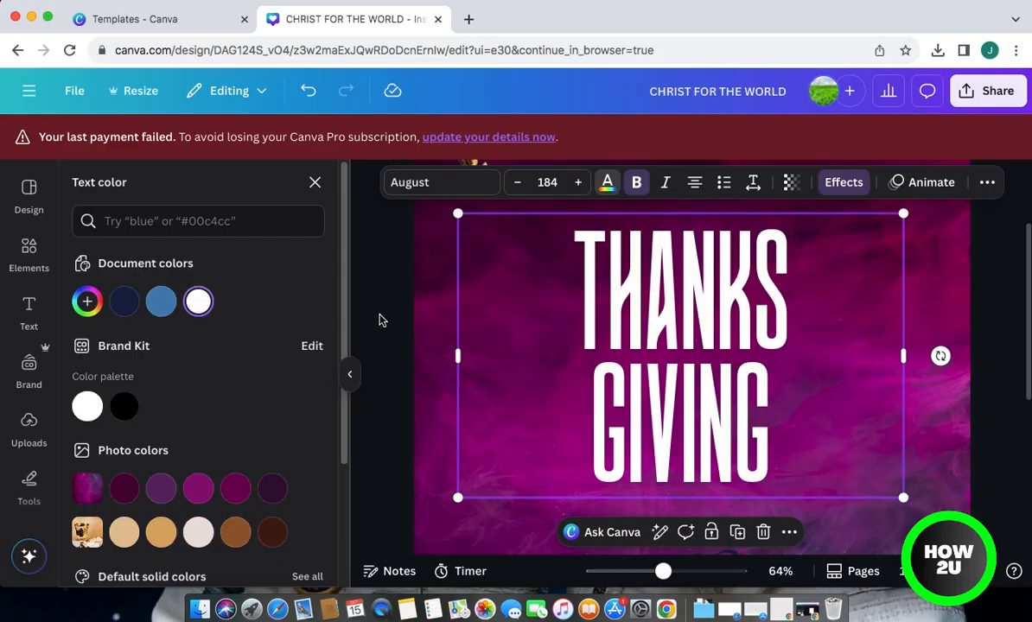
pyautogui.click(315, 182)
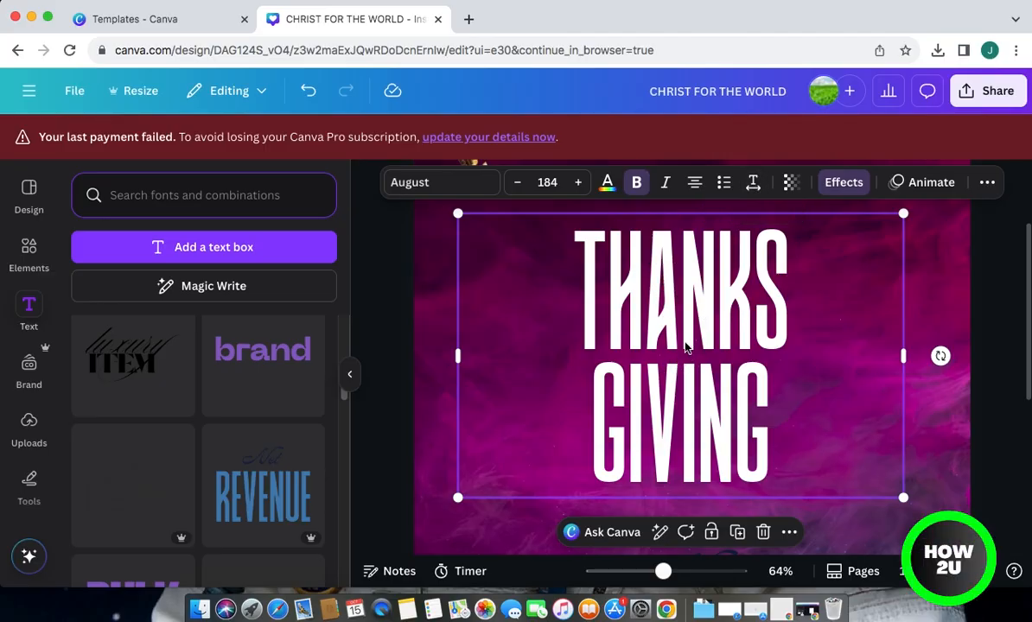
# Tighten the heading's line spacing to 0.97
pyautogui.click(753, 183)
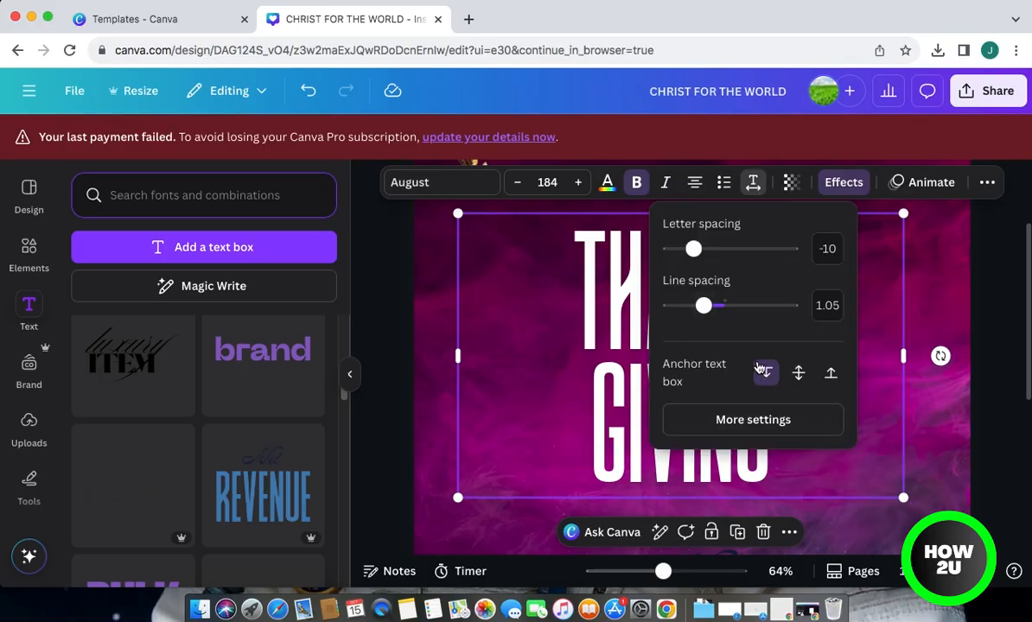
pyautogui.moveTo(704, 309); pyautogui.dragTo(699, 310)
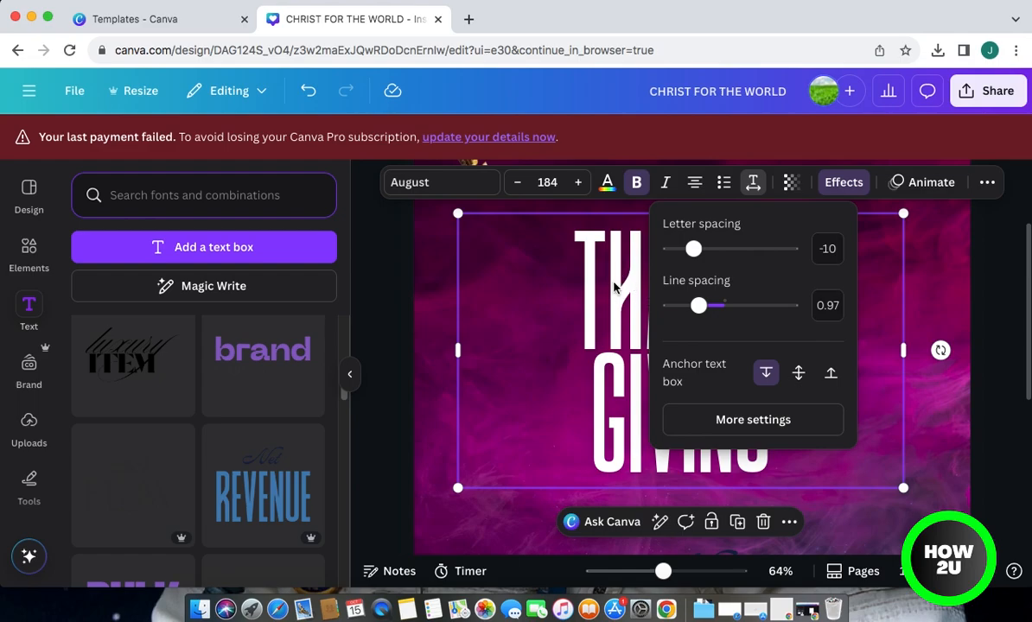
pyautogui.click(638, 296)
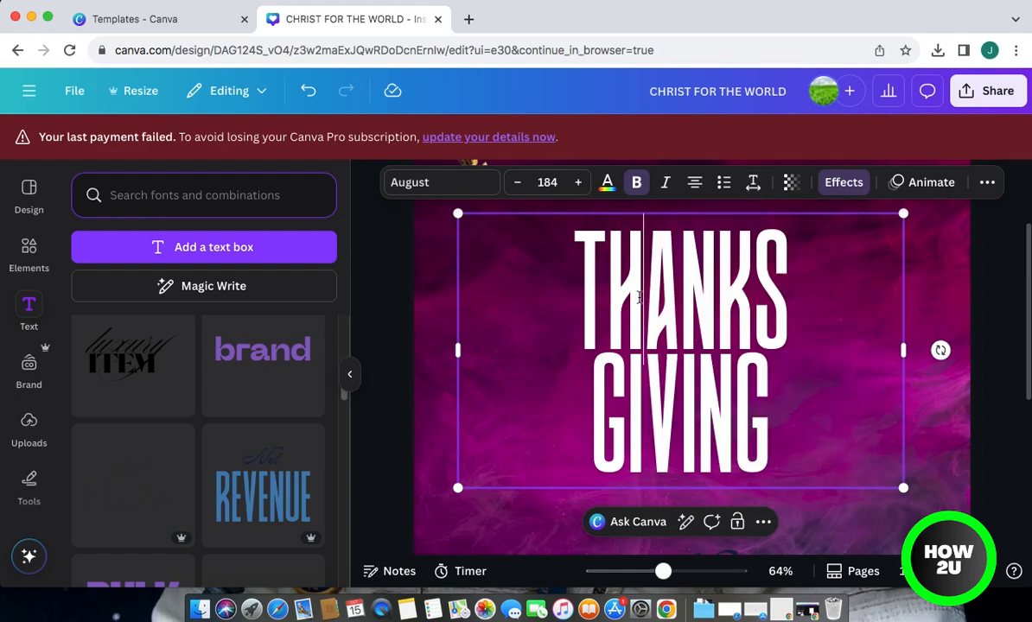
pyautogui.click(408, 262)
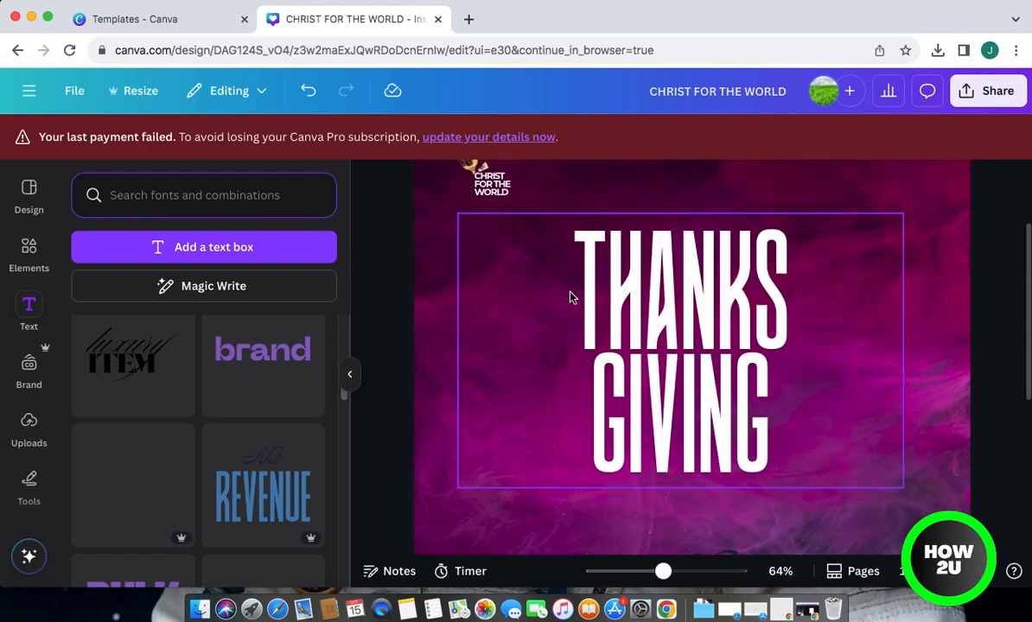
# Narrow the heading's text box to fit closely around the words and centre it horizontally on the page
pyautogui.click(800, 335)
pyautogui.moveTo(908, 351); pyautogui.dragTo(761, 337)
pyautogui.scroll(1, 817, 448)
pyautogui.moveTo(663, 571); pyautogui.dragTo(646, 571)
pyautogui.click(882, 396)
pyautogui.moveTo(732, 445); pyautogui.dragTo(739, 443)
pyautogui.click(891, 391)
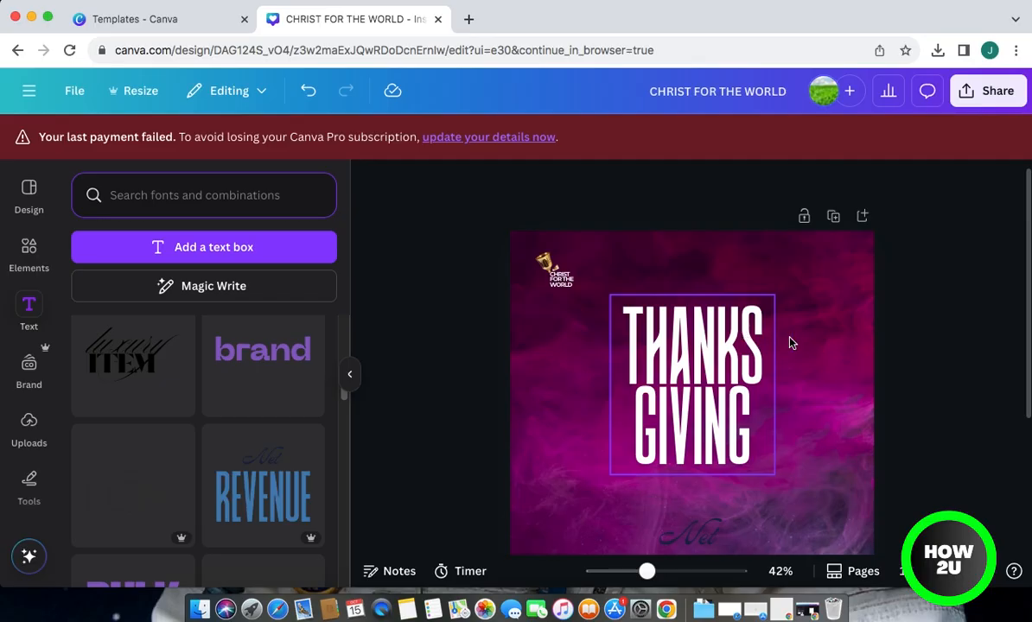
# Move the script "Net" text up so it sits directly beneath "GIVING"
pyautogui.scroll(-1, 749, 387)
pyautogui.scroll(-2, 749, 387)
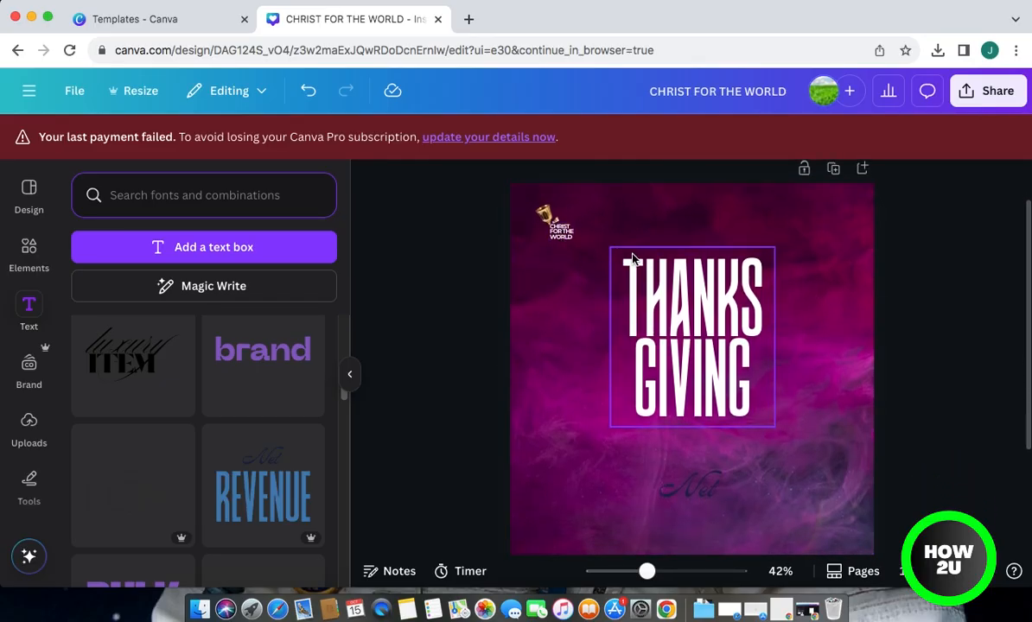
pyautogui.moveTo(700, 485); pyautogui.dragTo(698, 441)
# Replace the script "Net" text with "Service", capitalising only the first letter
pyautogui.doubleClick(741, 425)
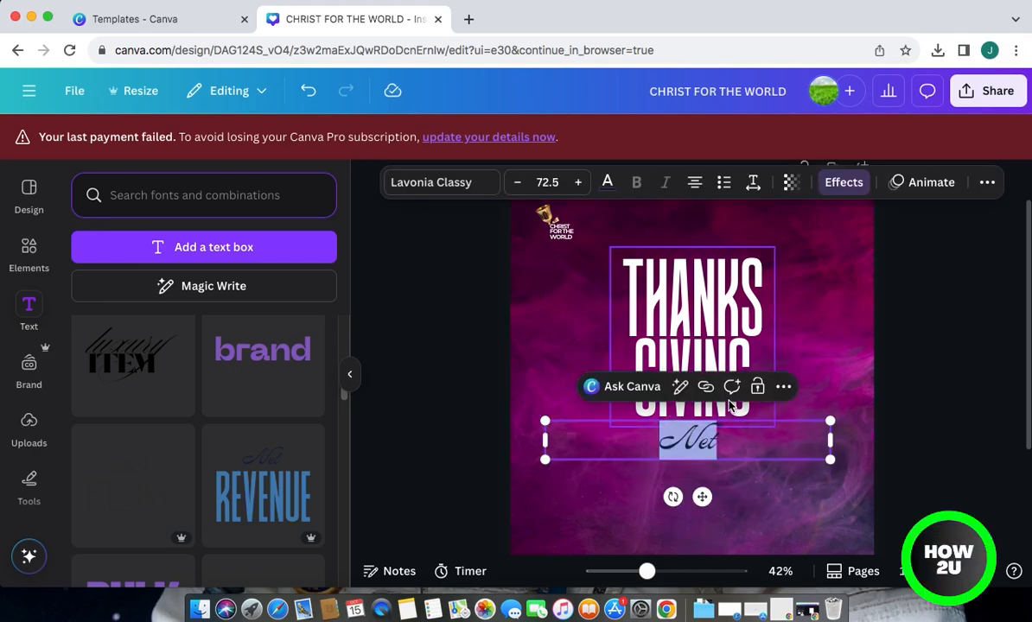
pyautogui.write('SERVICE')
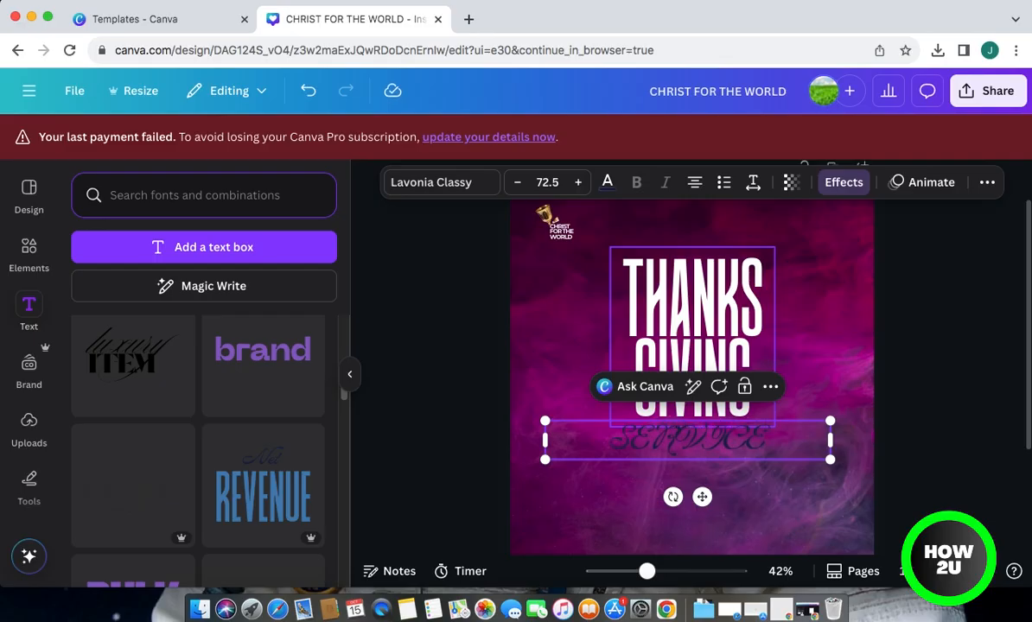
pyautogui.press('BackSpace')
pyautogui.press('BackSpace')
pyautogui.press('BackSpace')
pyautogui.press('BackSpace')
pyautogui.press('BackSpace')
pyautogui.press('BackSpace')
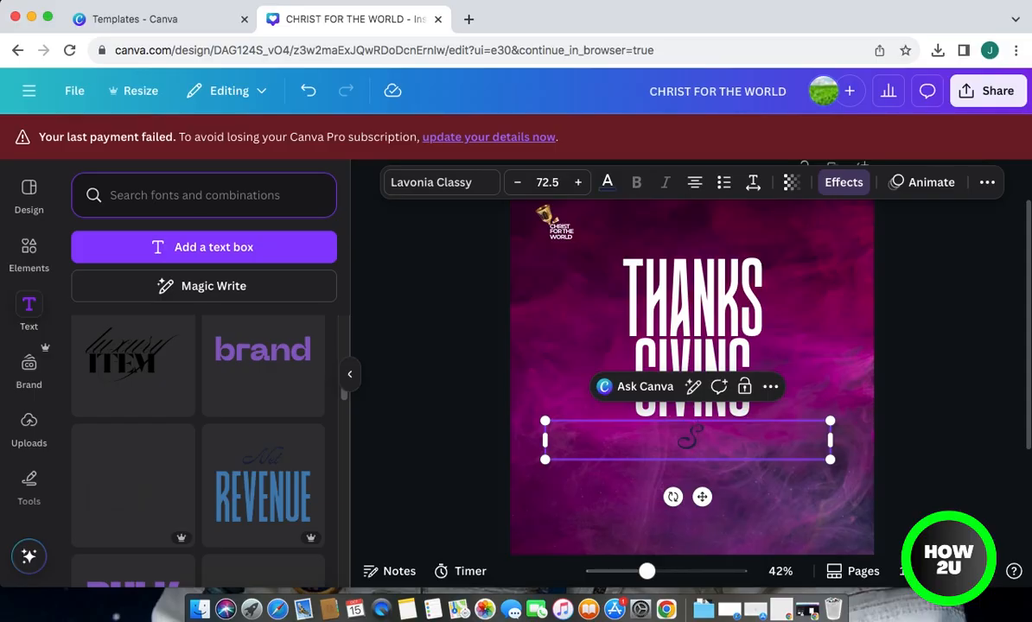
pyautogui.write('ervice')
pyautogui.click(915, 429)
pyautogui.click(744, 437)
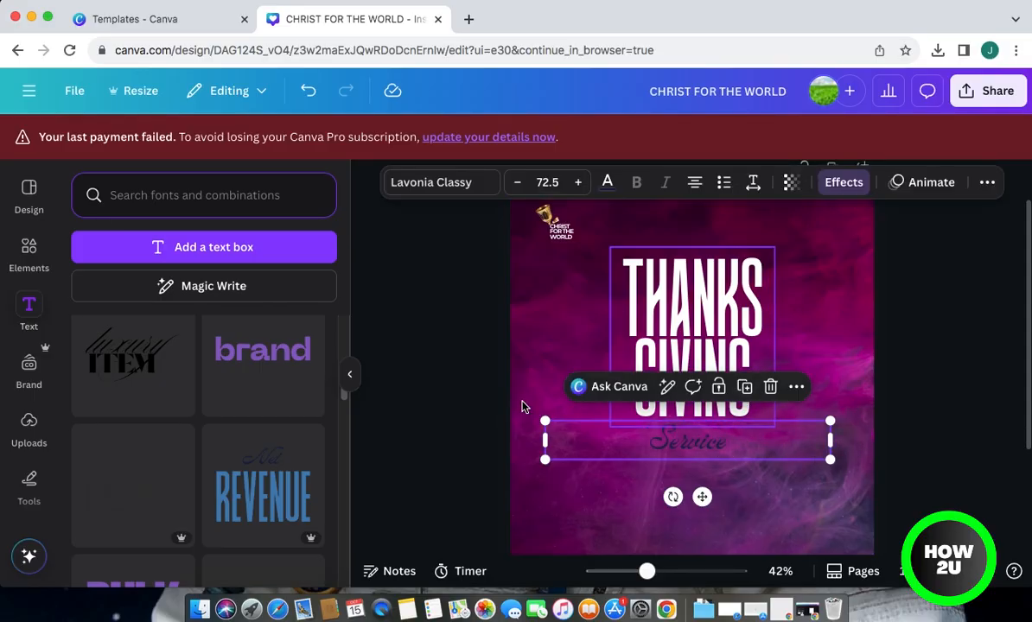
# Change the colour of the "Service" text to yellow from the default solid colours
pyautogui.click(426, 393)
pyautogui.click(704, 444)
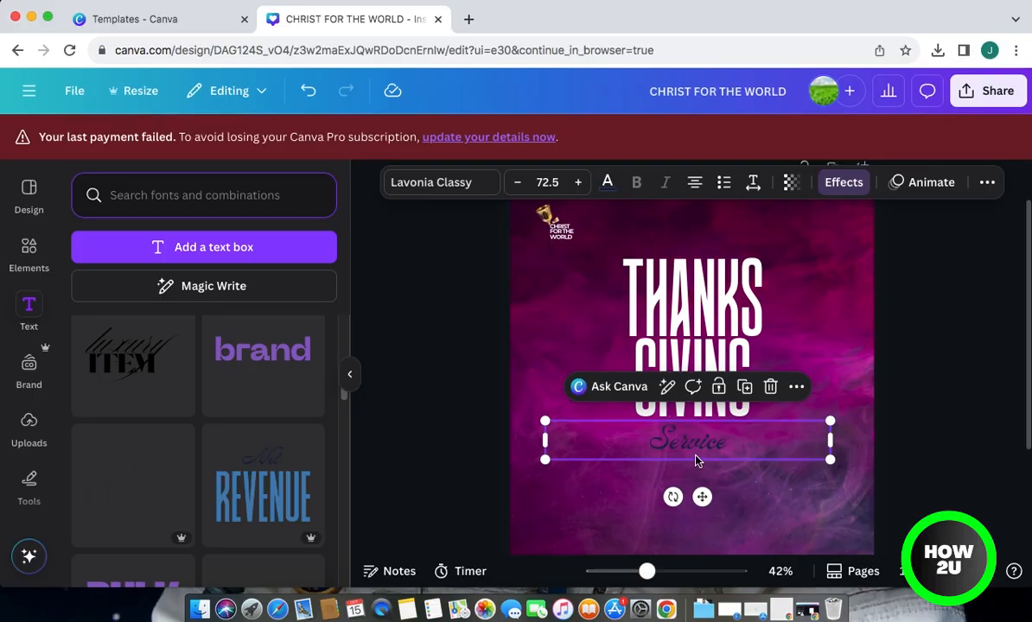
pyautogui.click(607, 183)
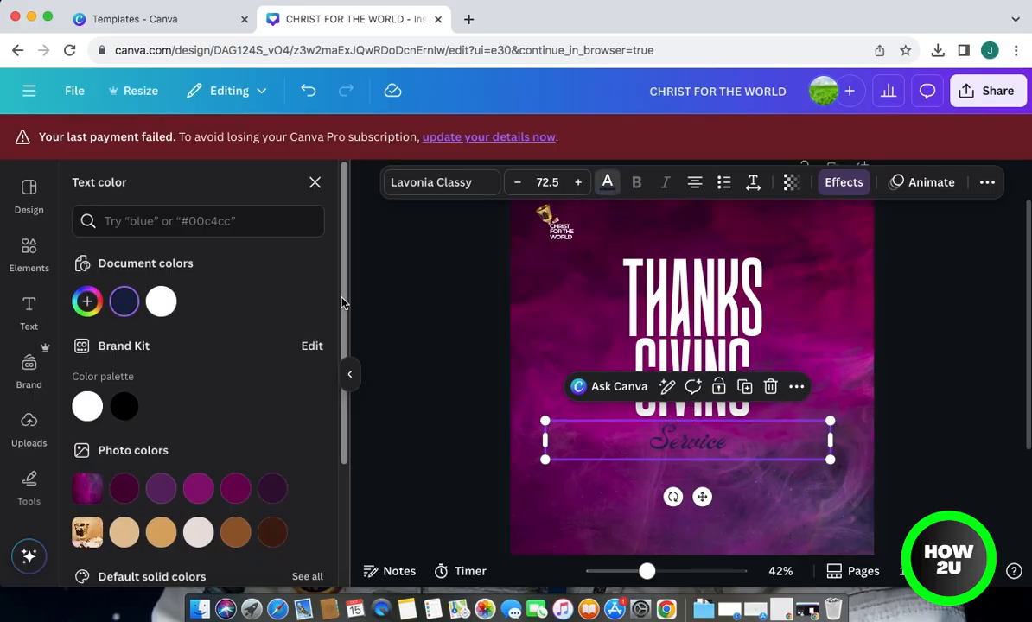
pyautogui.moveTo(344, 298); pyautogui.dragTo(343, 467)
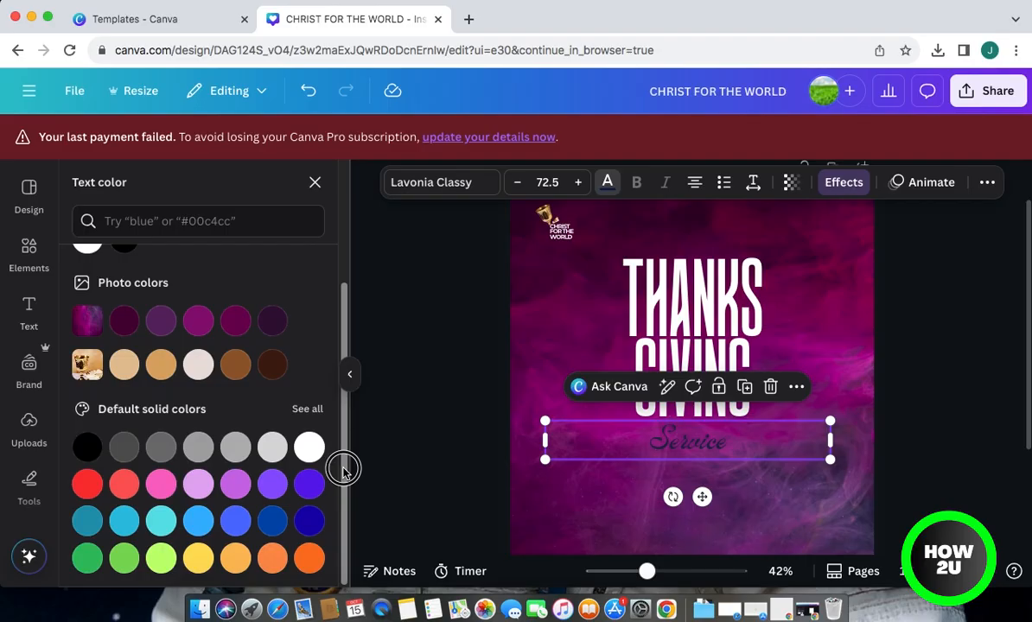
pyautogui.click(206, 561)
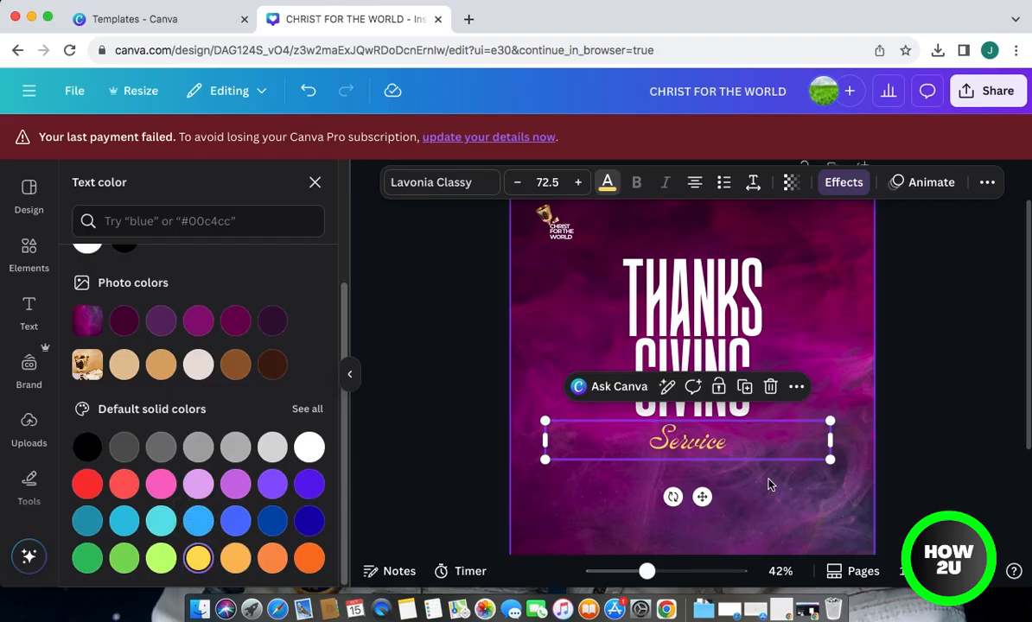
# Narrow the "Service" text box and place it centred so the word slightly overlaps the bottom of "GIVING"
pyautogui.moveTo(831, 439); pyautogui.dragTo(710, 433)
pyautogui.press('Escape')
pyautogui.click(926, 333)
pyautogui.scroll(-4, 901, 425)
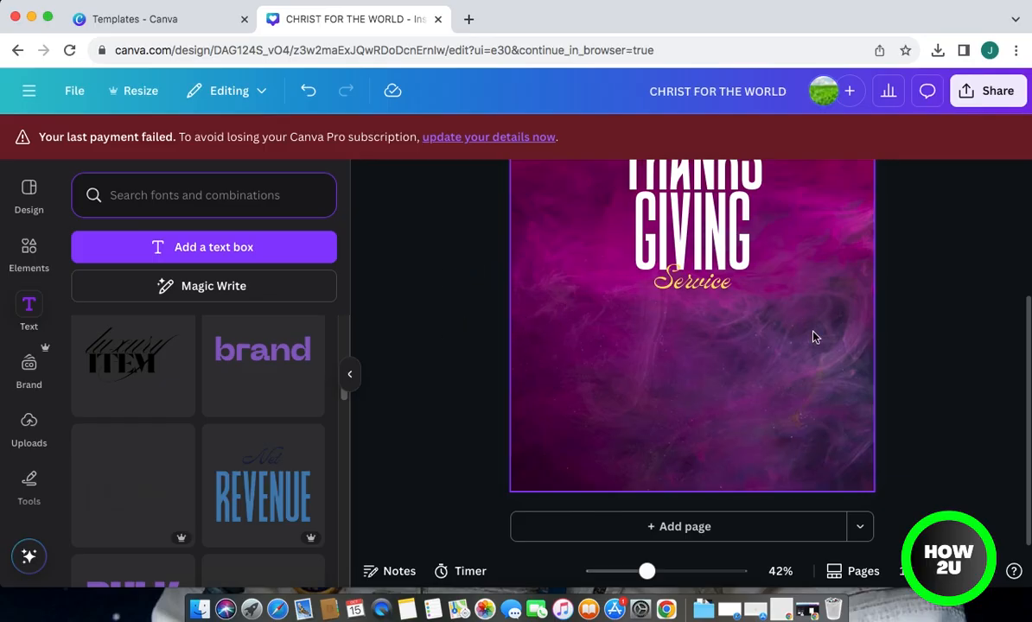
pyautogui.moveTo(1020, 350); pyautogui.dragTo(1021, 281)
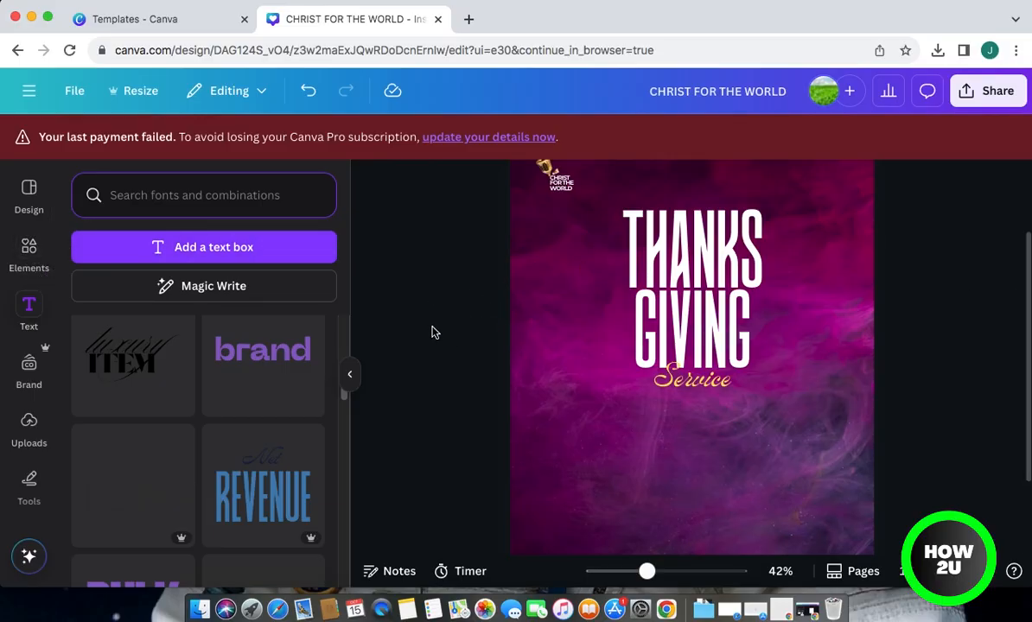
# Search the elements library for "musical instrument" and show all photo results
pyautogui.click(28, 254)
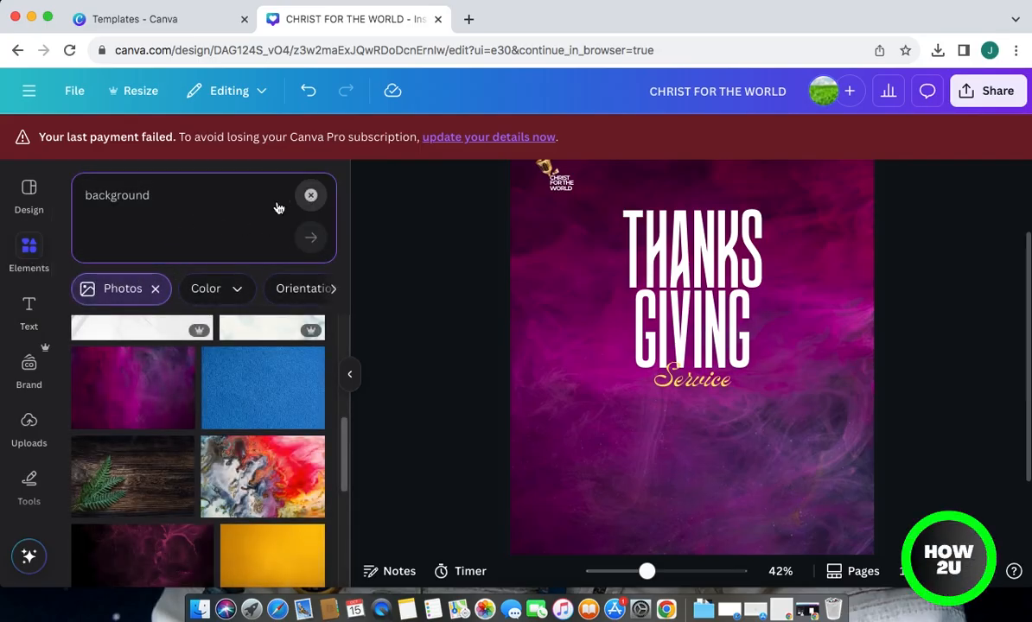
pyautogui.click(310, 195)
pyautogui.click(229, 197)
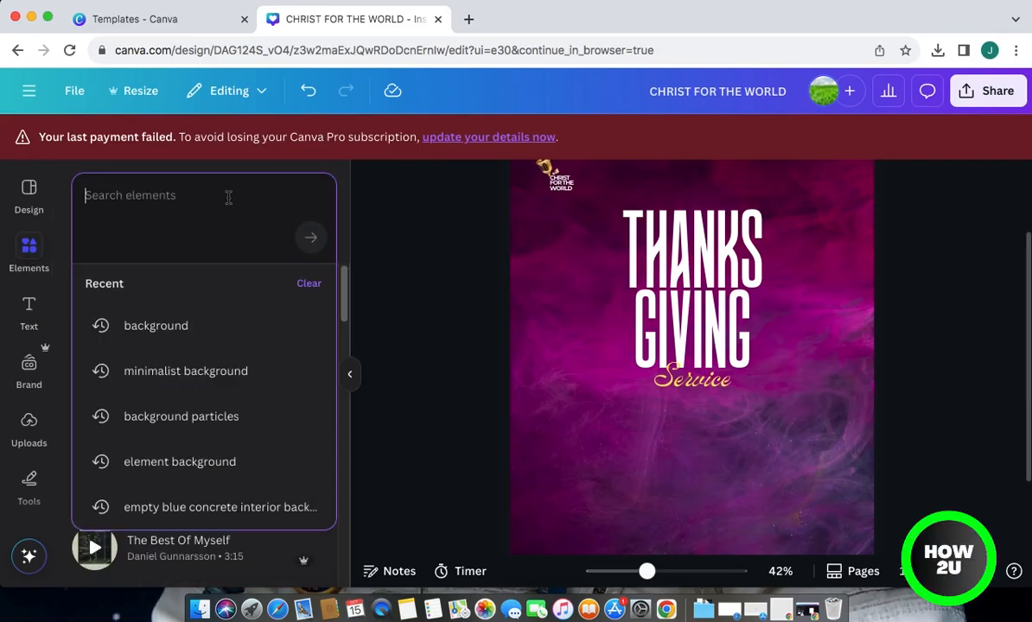
pyautogui.write('musical instrument')
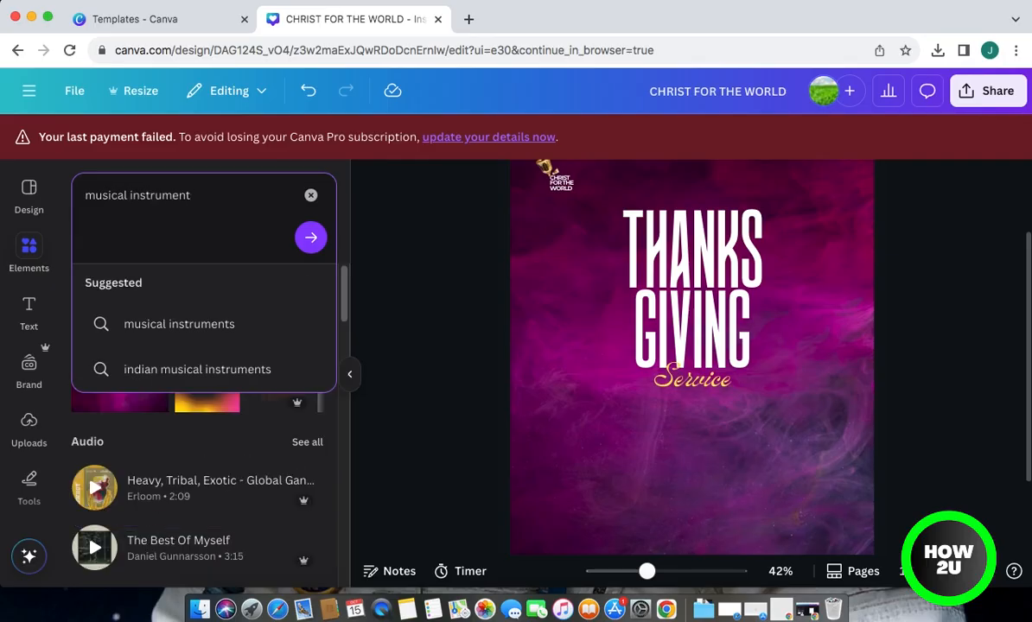
pyautogui.press('Return')
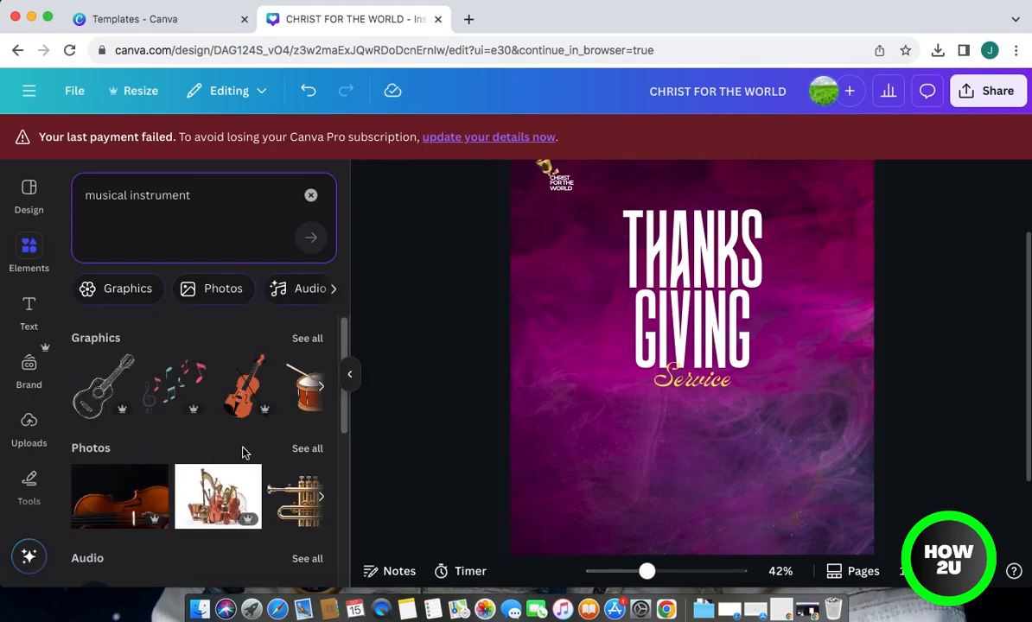
pyautogui.moveTo(341, 340); pyautogui.dragTo(339, 371)
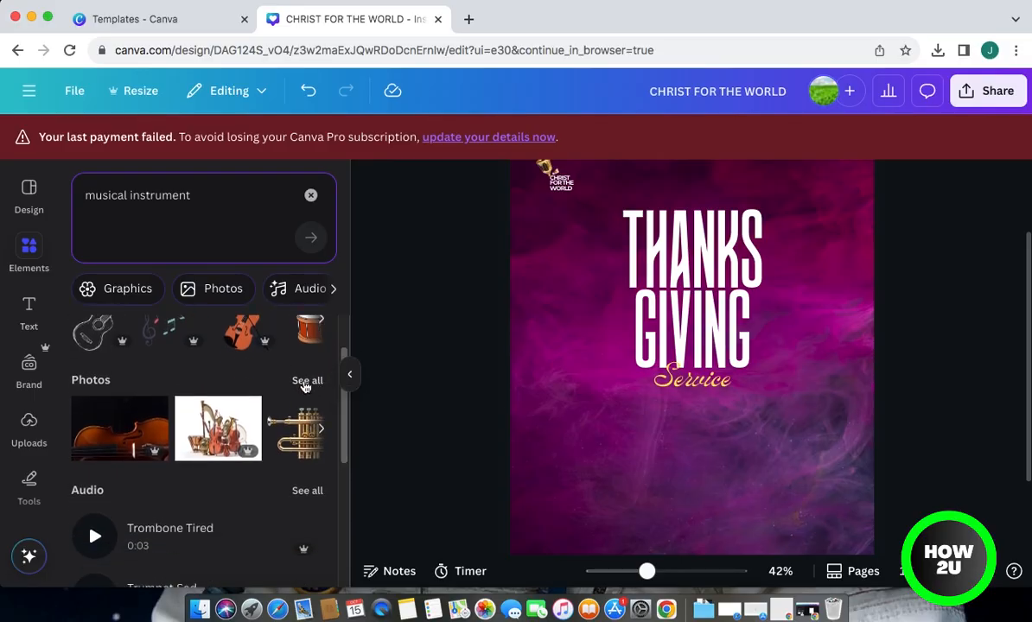
pyautogui.click(305, 381)
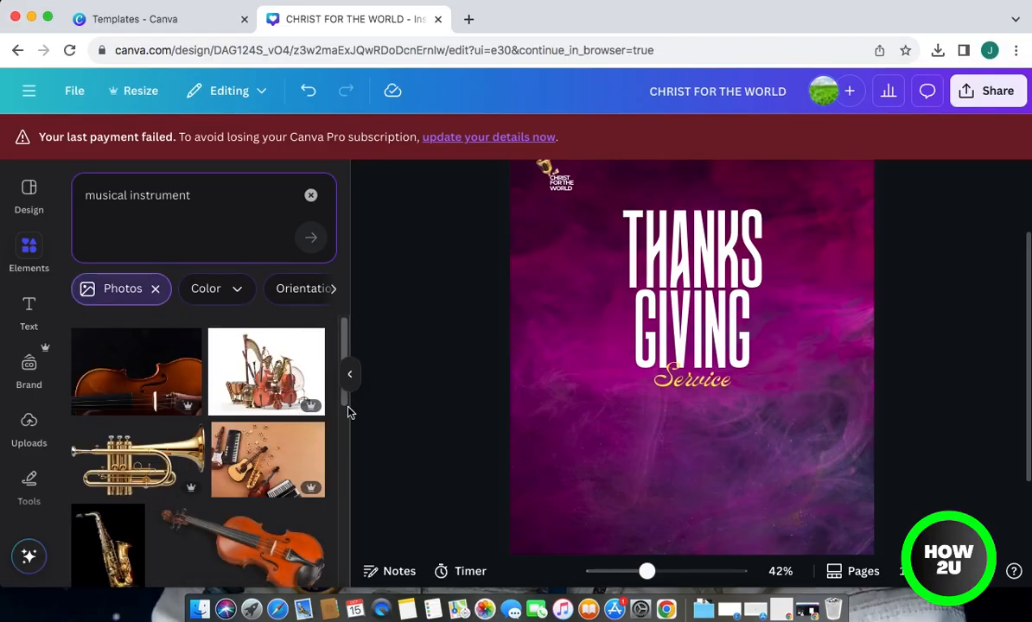
# Add the photo of two tabla drums to the design and move it to the lower part of the page
pyautogui.moveTo(343, 405); pyautogui.dragTo(334, 559)
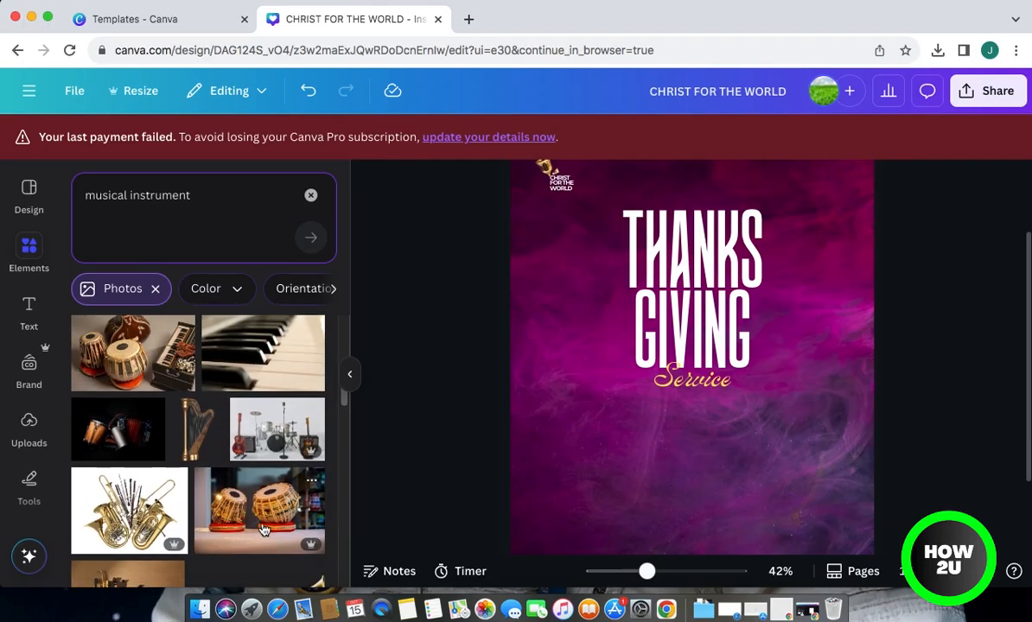
pyautogui.click(239, 473)
pyautogui.moveTo(740, 426); pyautogui.dragTo(740, 510)
pyautogui.click(979, 417)
pyautogui.click(730, 450)
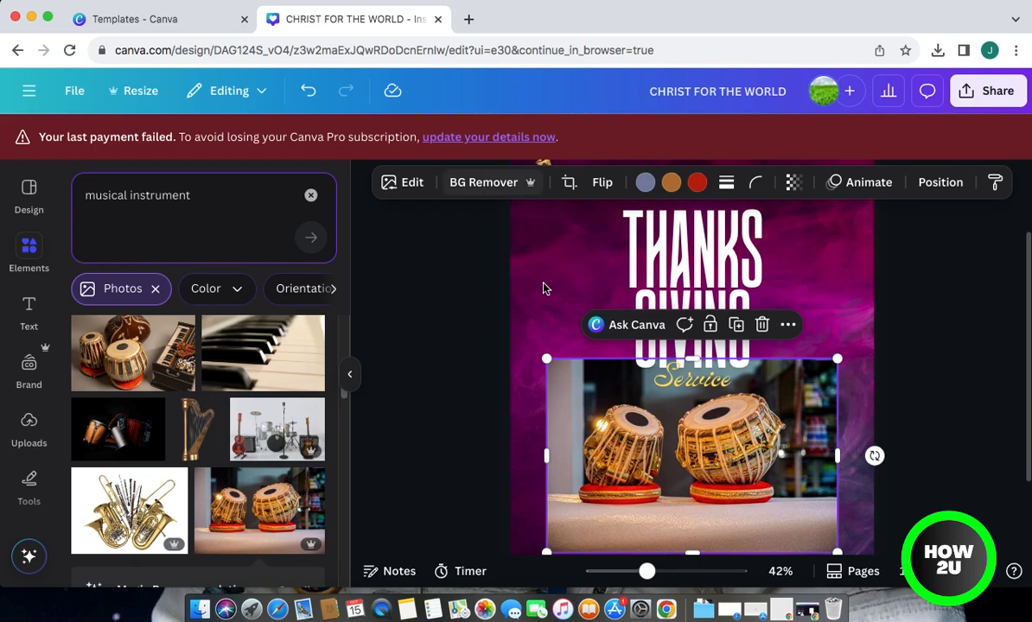
# Remove the background from the tabla drums photo and shift it slightly lower beneath the "Service" text
pyautogui.click(475, 186)
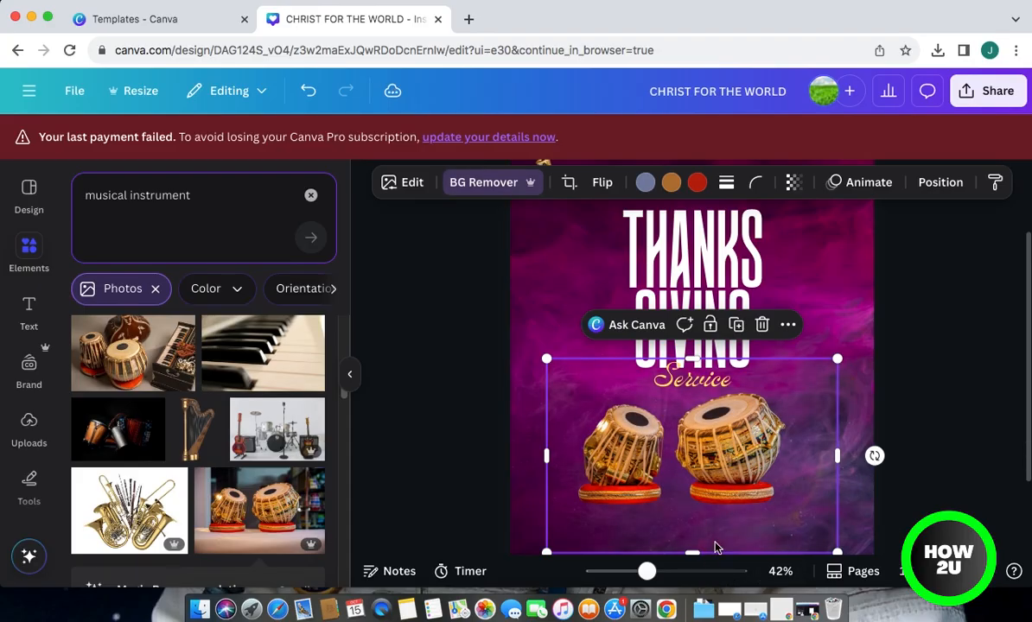
pyautogui.scroll(1, 692, 449)
pyautogui.moveTo(699, 377); pyautogui.dragTo(694, 394)
pyautogui.scroll(2, 887, 453)
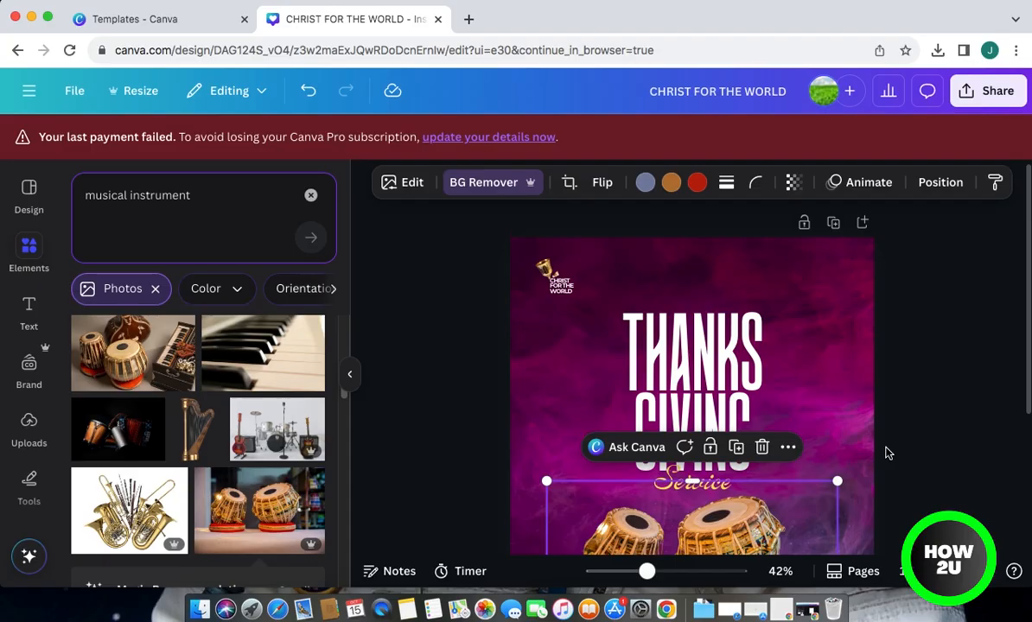
# Crop the empty margins below and on both sides of the tabla drums image
pyautogui.scroll(-5, 887, 452)
pyautogui.moveTo(692, 455); pyautogui.dragTo(692, 412)
pyautogui.moveTo(737, 364); pyautogui.dragTo(749, 358)
pyautogui.moveTo(848, 342); pyautogui.dragTo(804, 350)
pyautogui.moveTo(554, 345); pyautogui.dragTo(581, 345)
# Enlarge the cropped drums image to nearly the page width, placed just under the "Service" text
pyautogui.moveTo(805, 404); pyautogui.dragTo(863, 426)
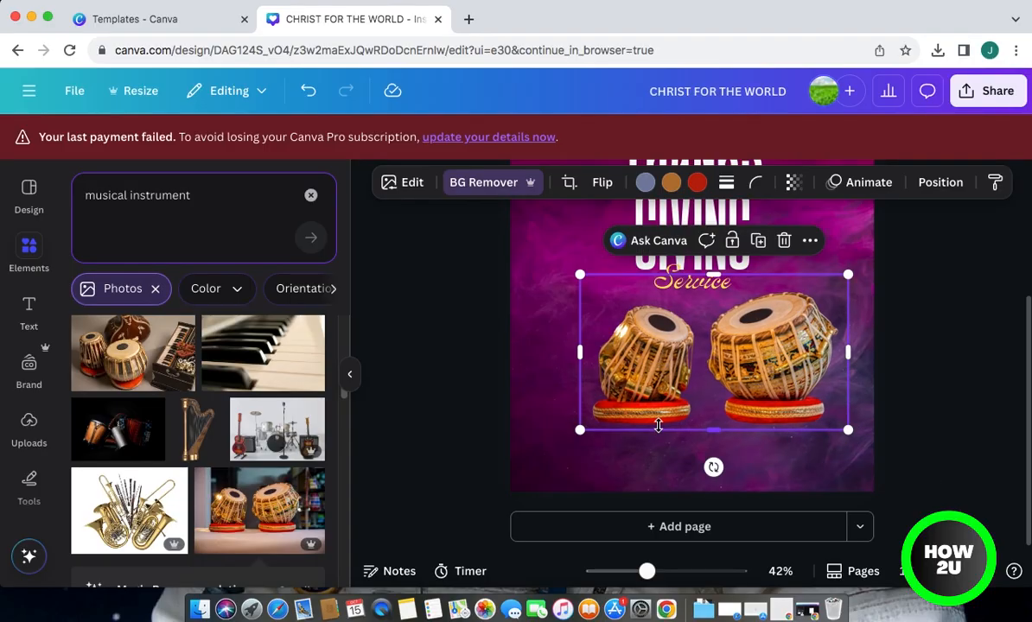
pyautogui.moveTo(578, 428); pyautogui.dragTo(537, 438)
pyautogui.moveTo(769, 381)
pyautogui.mouseDown()
pyautogui.moveTo(762, 431)
pyautogui.moveTo(759, 367)
pyautogui.moveTo(717, 344)
pyautogui.moveTo(768, 363)
pyautogui.mouseUp()
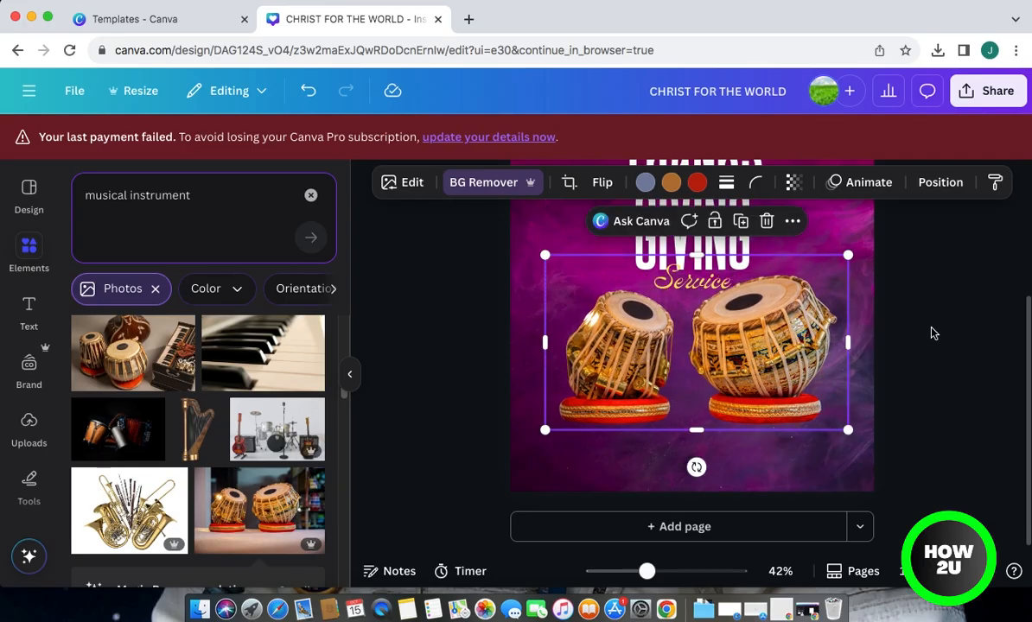
pyautogui.click(908, 365)
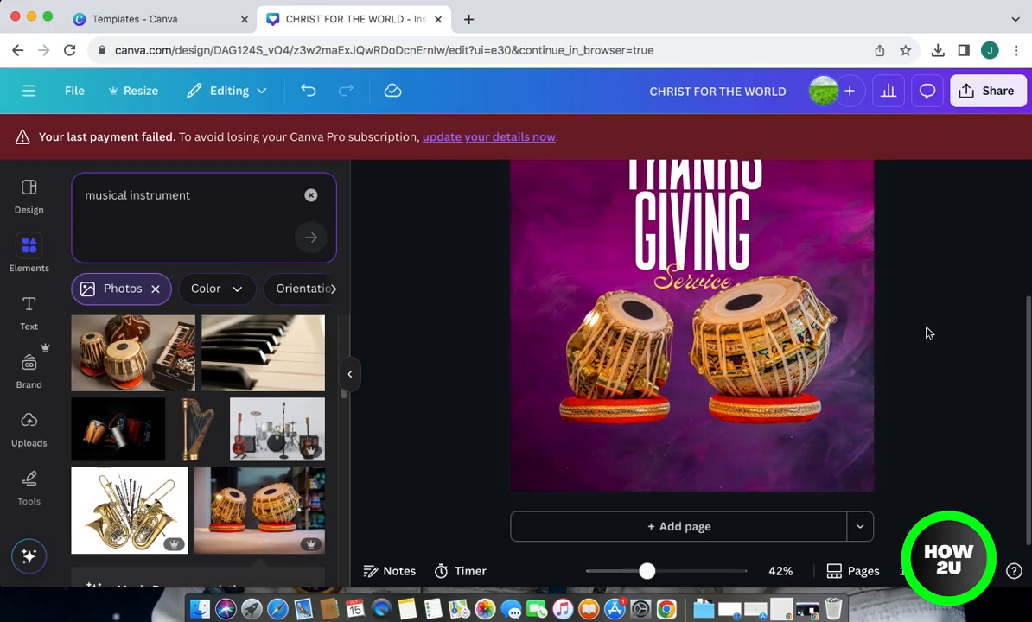
pyautogui.moveTo(1028, 347); pyautogui.dragTo(965, 364)
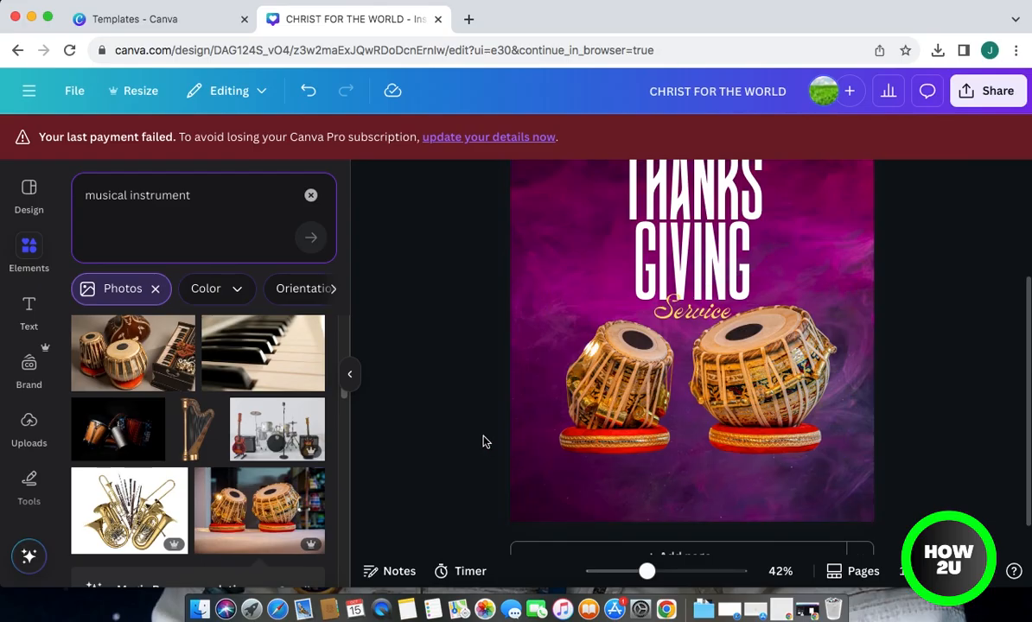
# Search the elements library for "black gradient" and show all graphics results
pyautogui.click(311, 198)
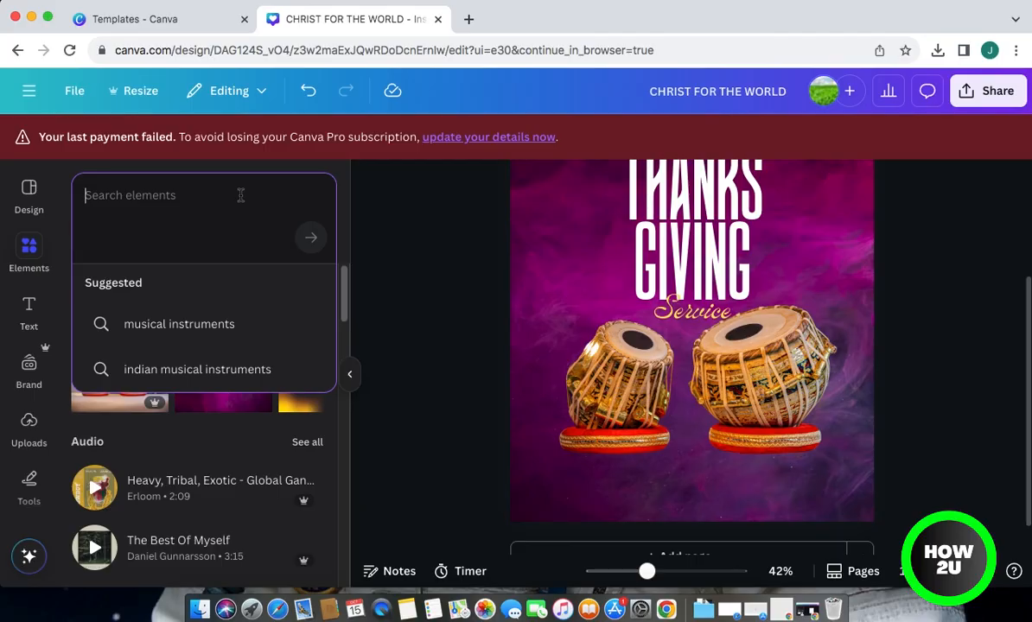
pyautogui.write('b')
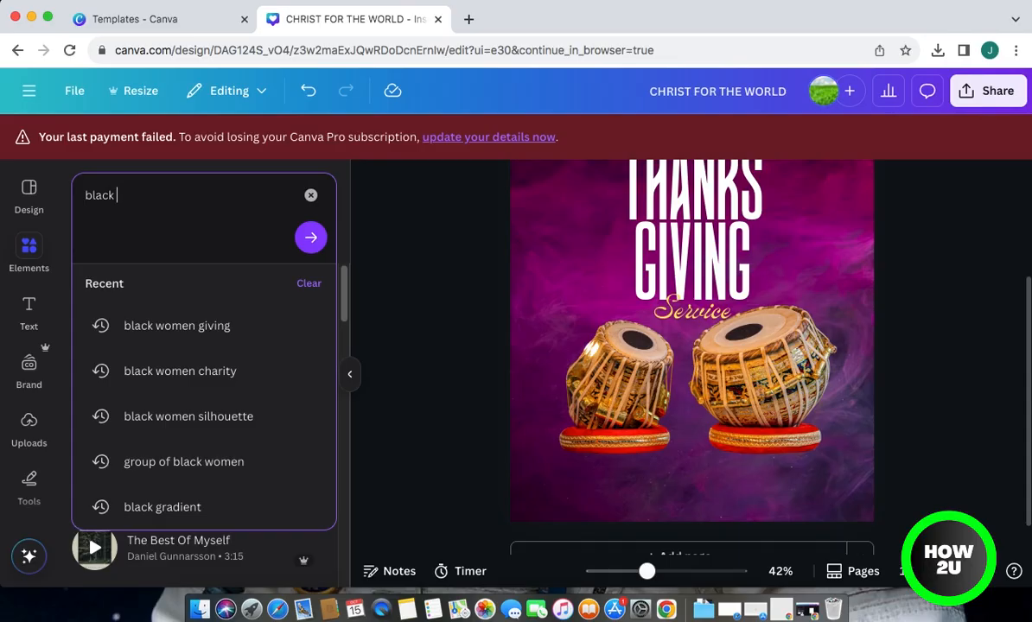
pyautogui.write('lack gr')
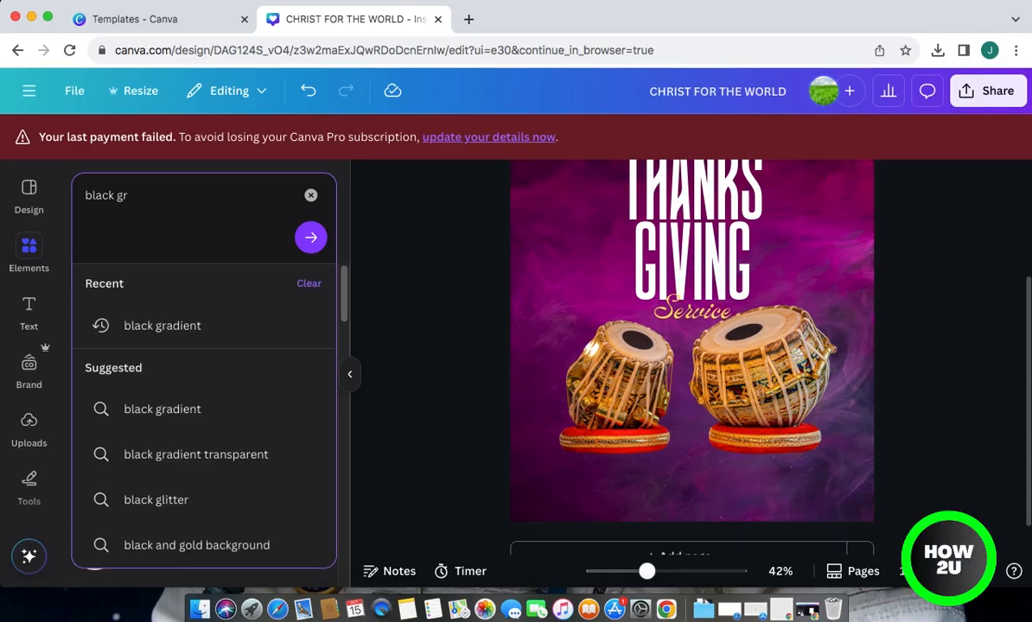
pyautogui.write('iade')
pyautogui.press('BackSpace')
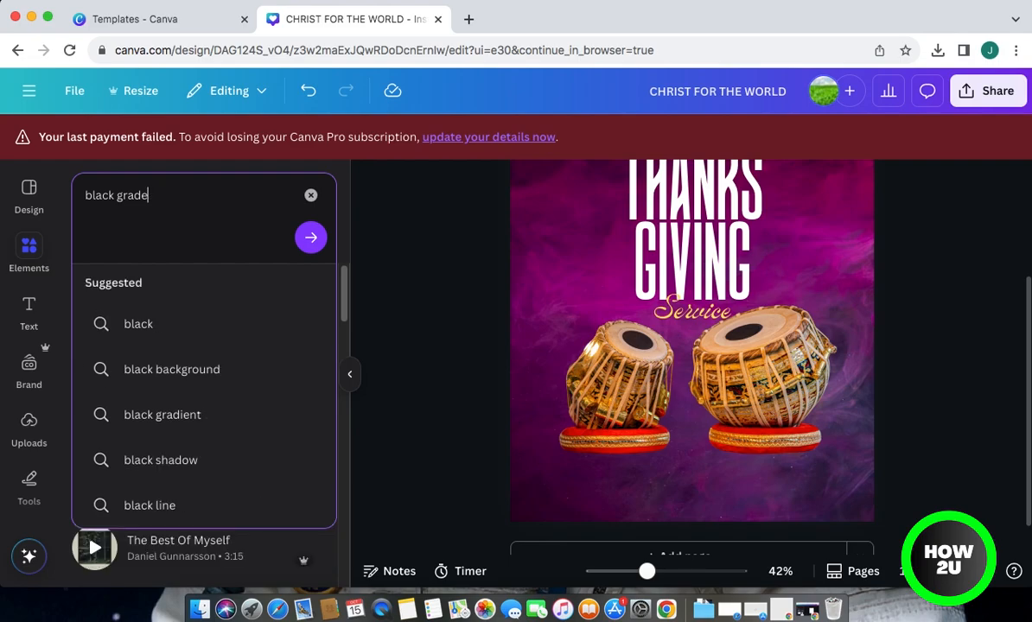
pyautogui.press('BackSpace')
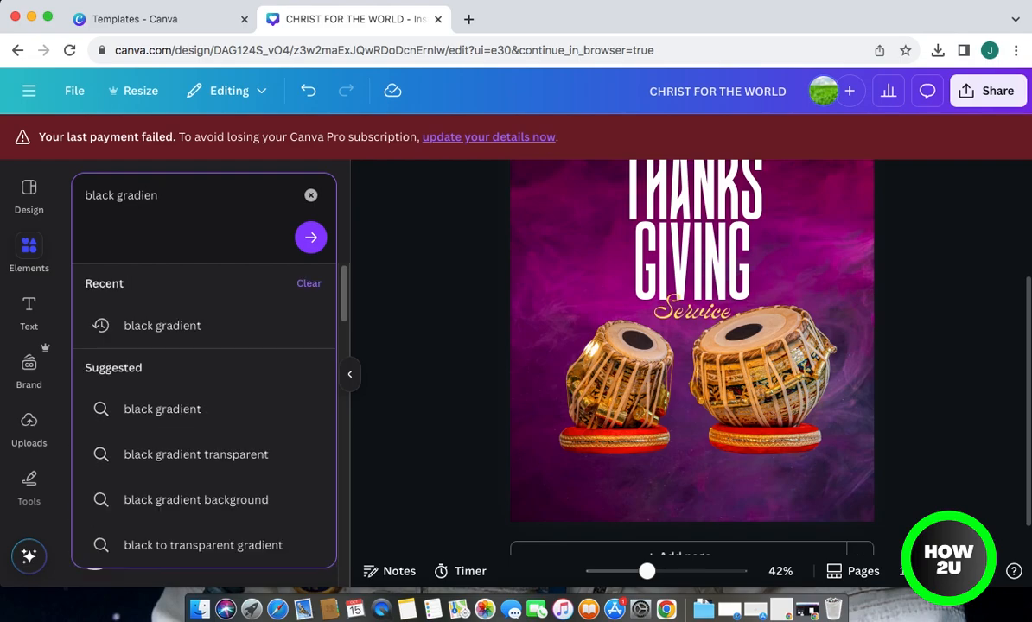
pyautogui.write('ient')
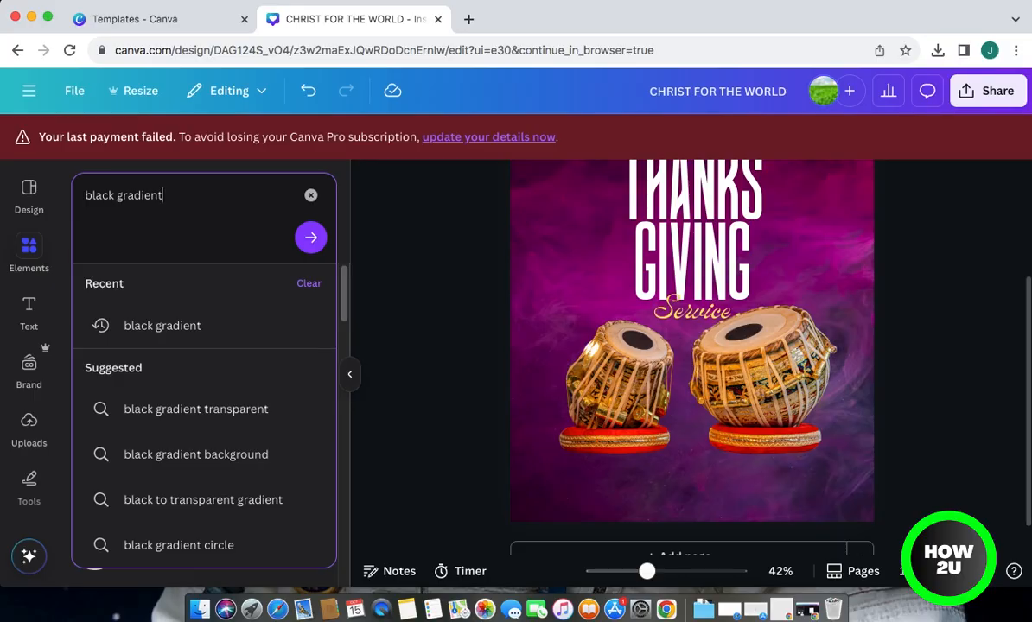
pyautogui.press('Return')
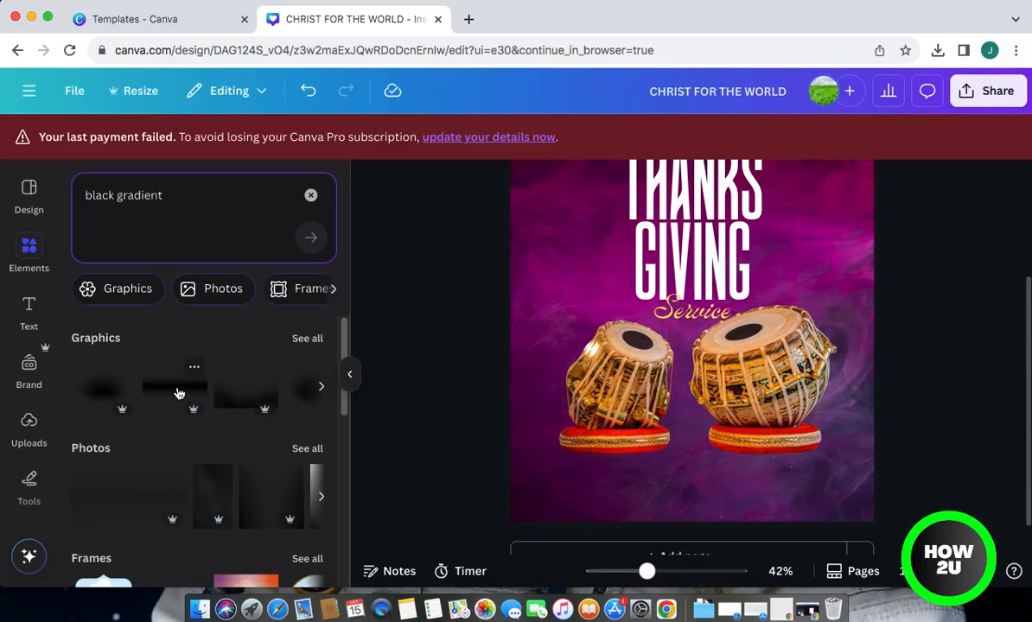
pyautogui.click(305, 339)
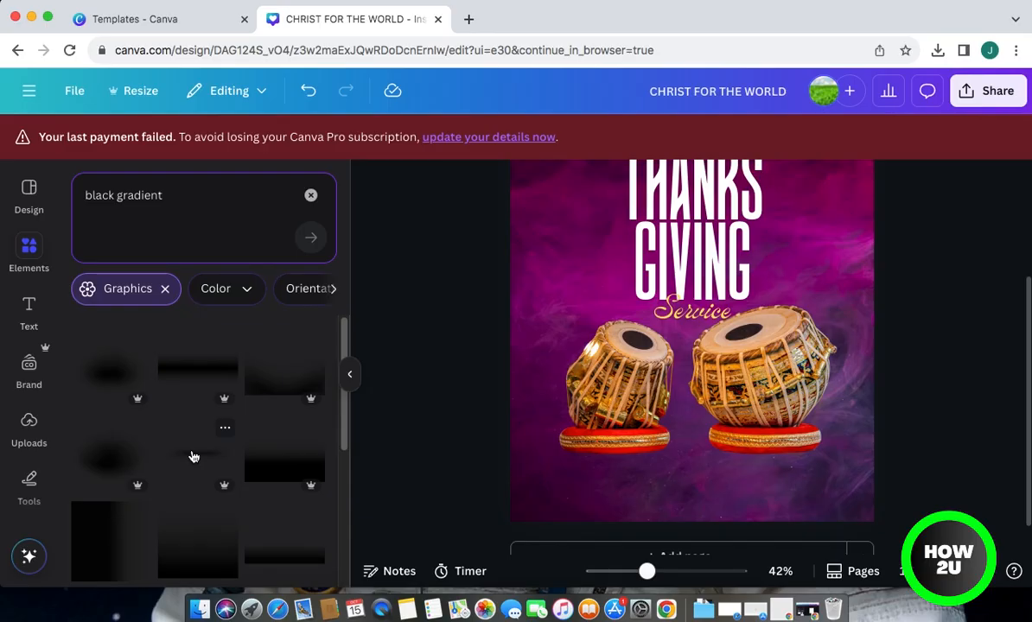
# Add the thin, soft black gradient graphic, scale it down and position it as a shadow under the smaller drum
pyautogui.click(182, 423)
pyautogui.moveTo(784, 287); pyautogui.dragTo(730, 445)
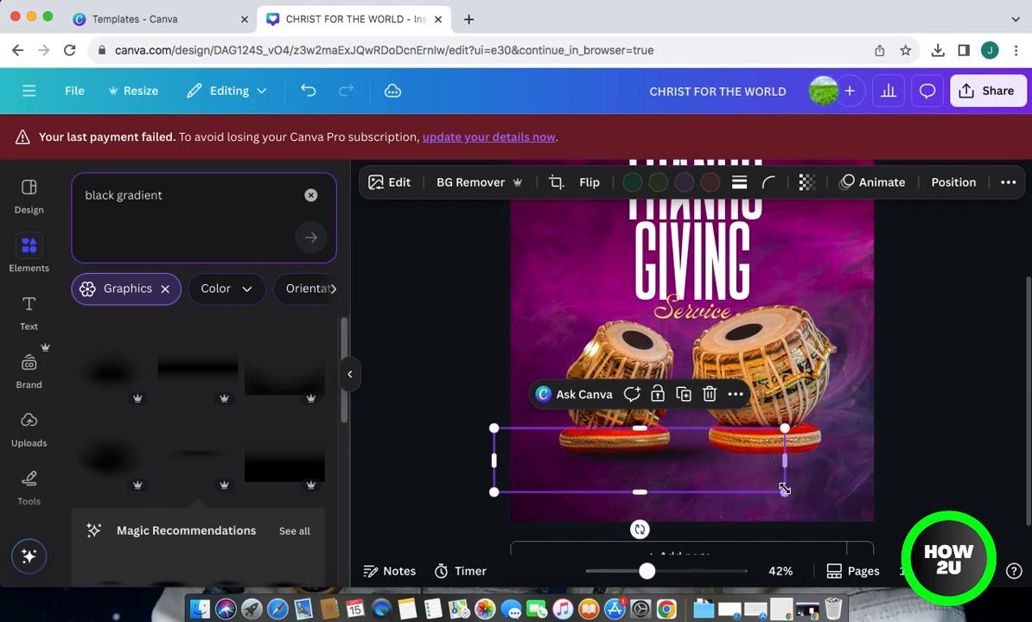
pyautogui.moveTo(782, 488); pyautogui.dragTo(727, 475)
pyautogui.moveTo(493, 483)
pyautogui.mouseDown()
pyautogui.moveTo(506, 471)
pyautogui.moveTo(500, 478)
pyautogui.mouseUp()
pyautogui.moveTo(615, 454); pyautogui.dragTo(618, 456)
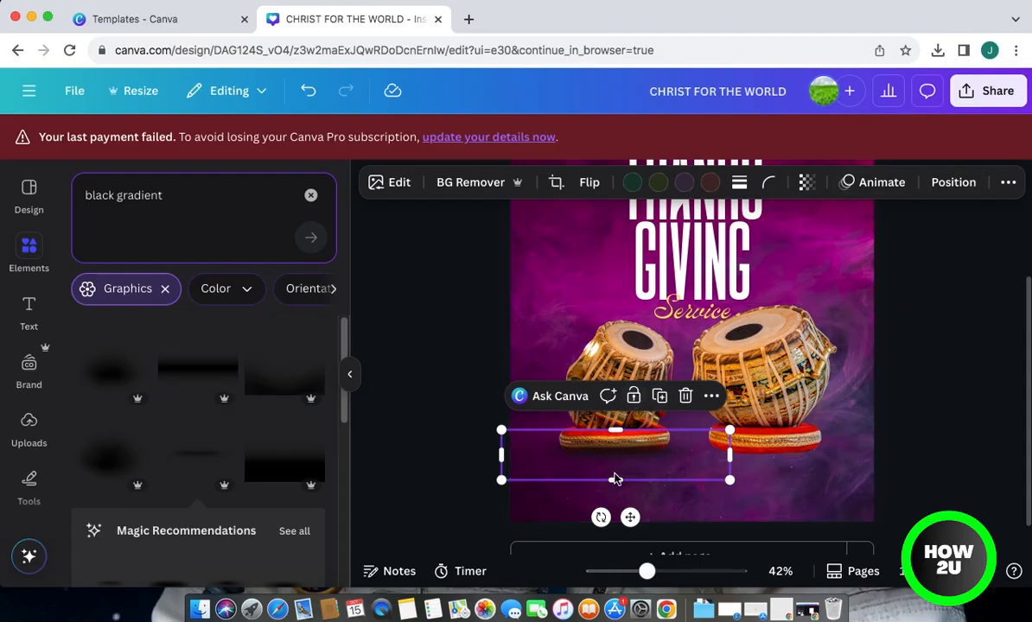
pyautogui.click(450, 408)
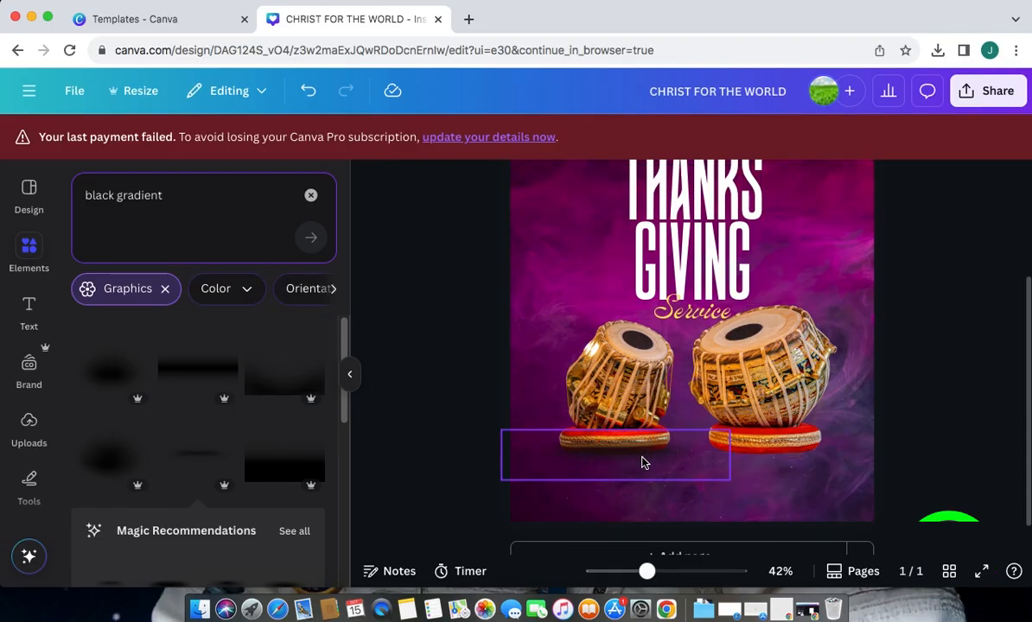
# Send the smaller drum's shadow one layer backward so it sits behind the drums image
pyautogui.click(694, 459)
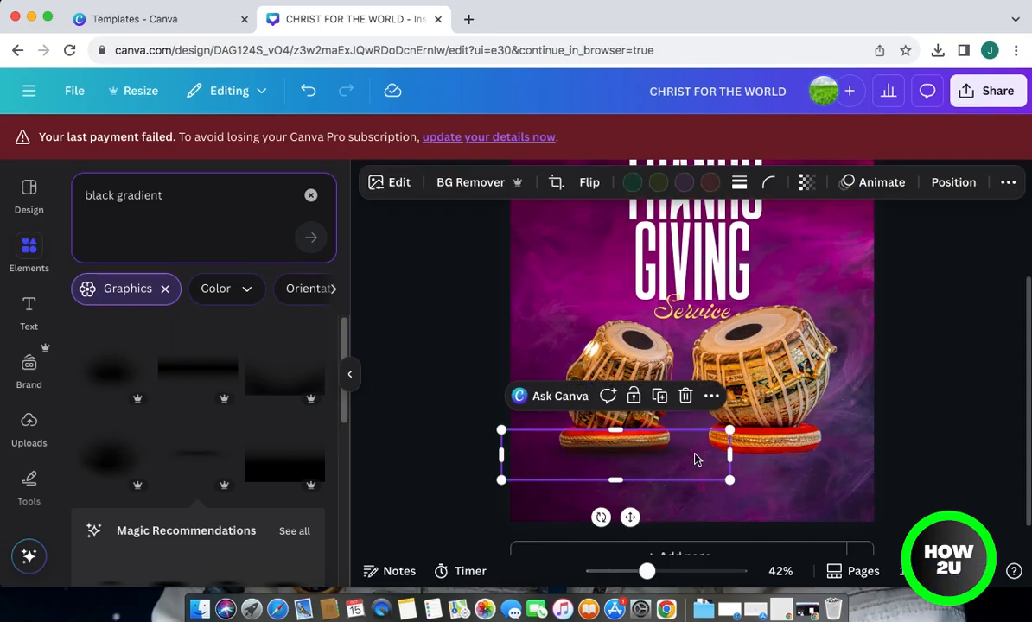
pyautogui.click(952, 182)
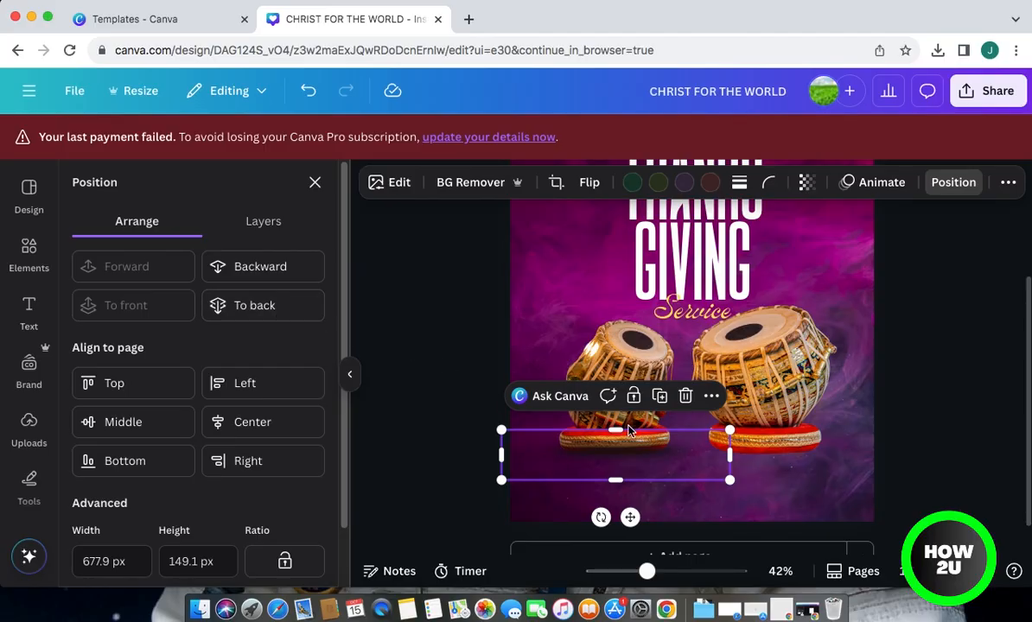
pyautogui.click(289, 269)
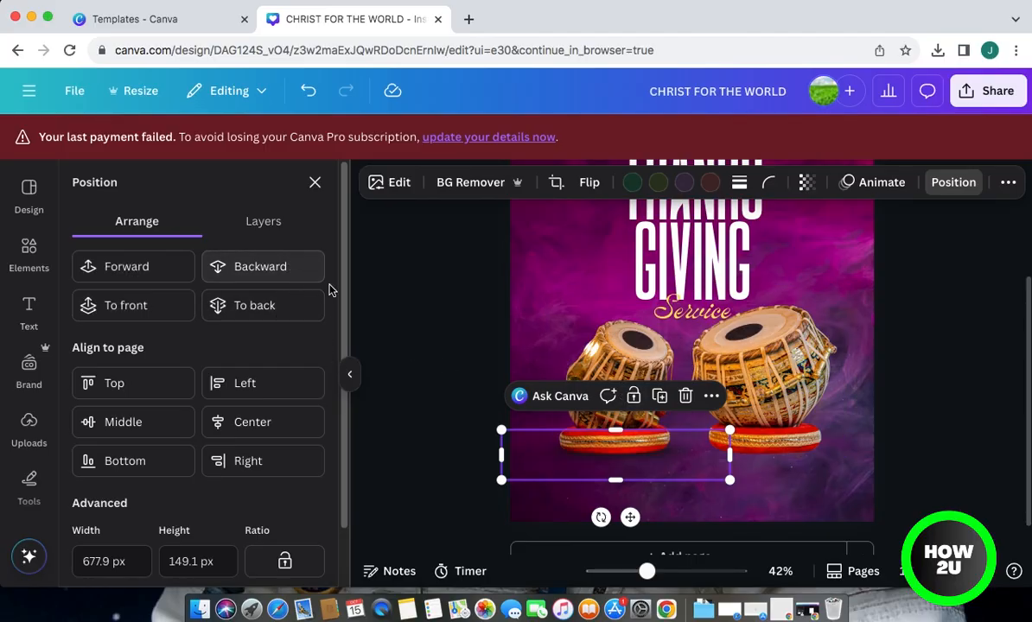
pyautogui.click(432, 368)
pyautogui.click(437, 429)
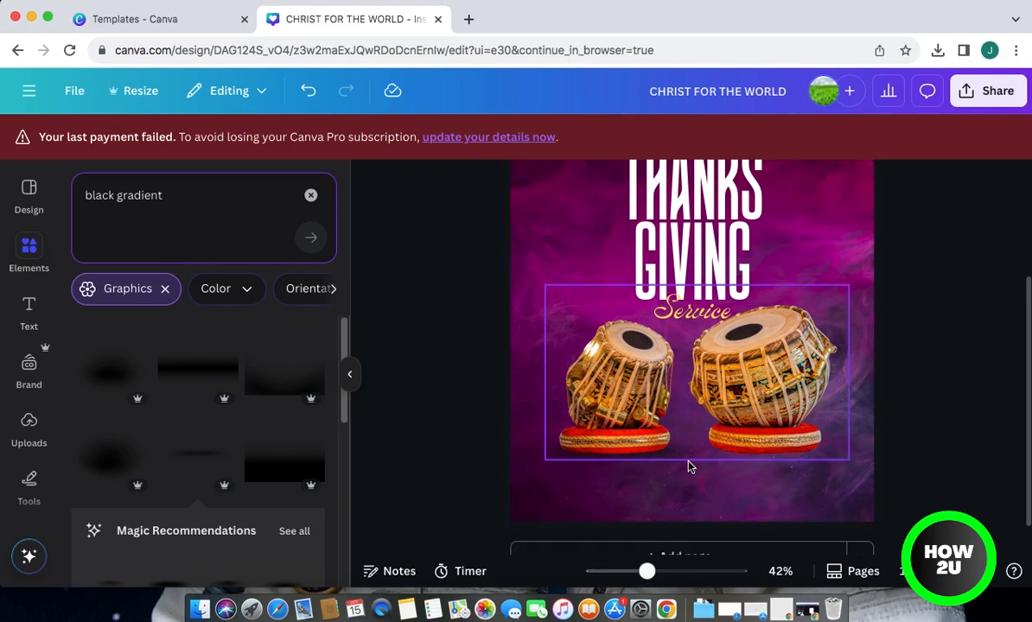
pyautogui.click(640, 476)
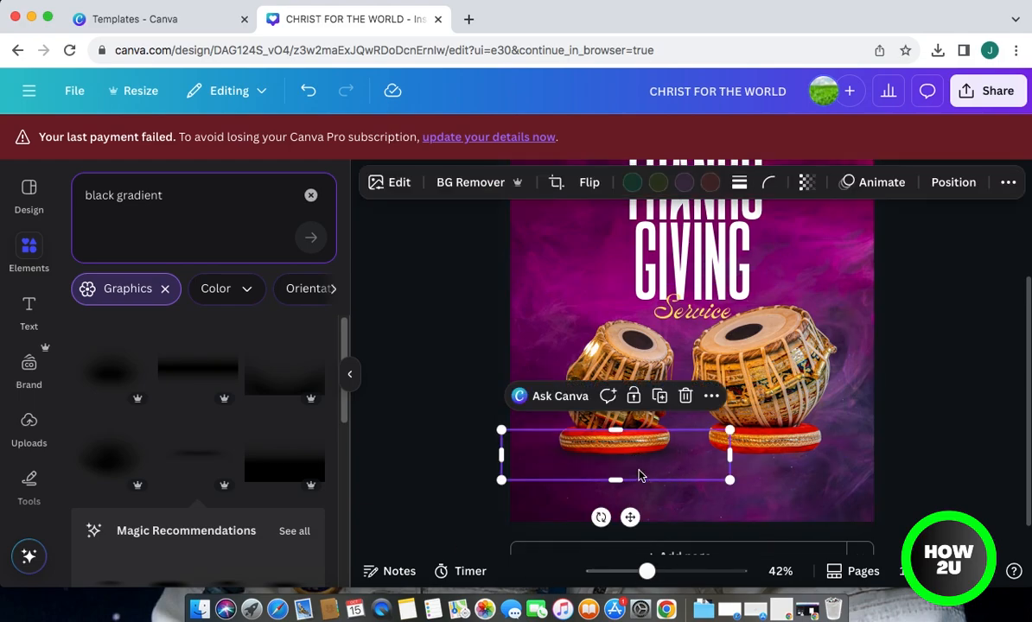
pyautogui.click(660, 395)
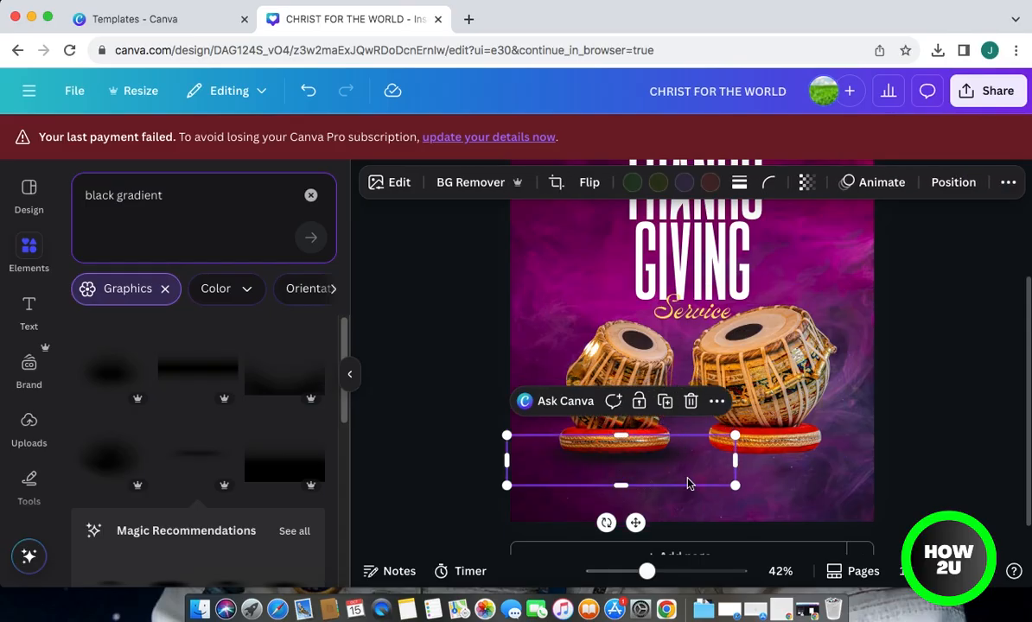
pyautogui.press('Delete')
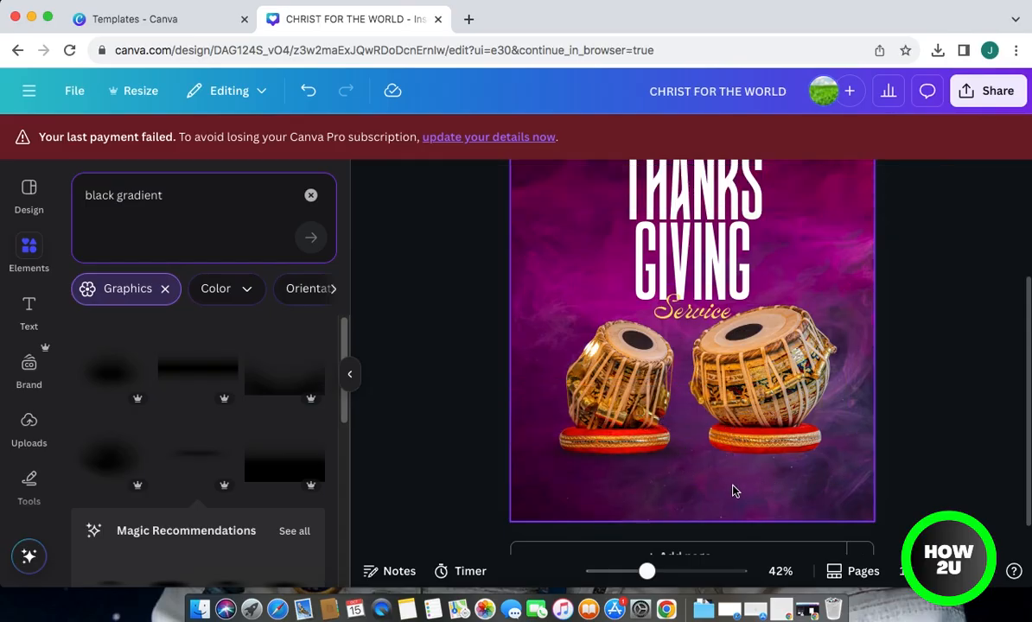
# Duplicate the smaller drum's shadow and place the copy under the larger drum
pyautogui.click(610, 472)
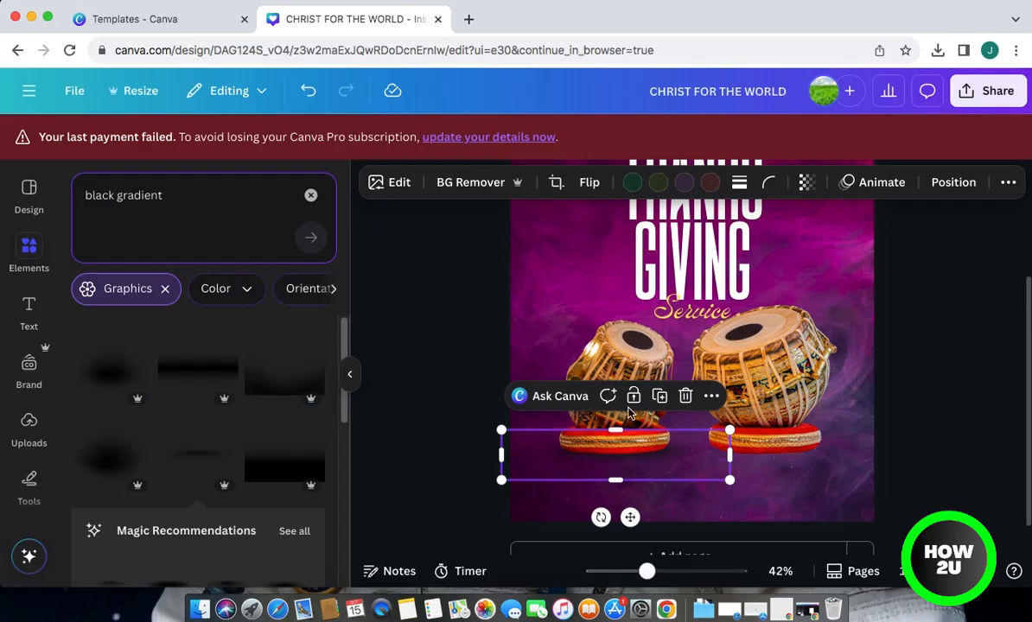
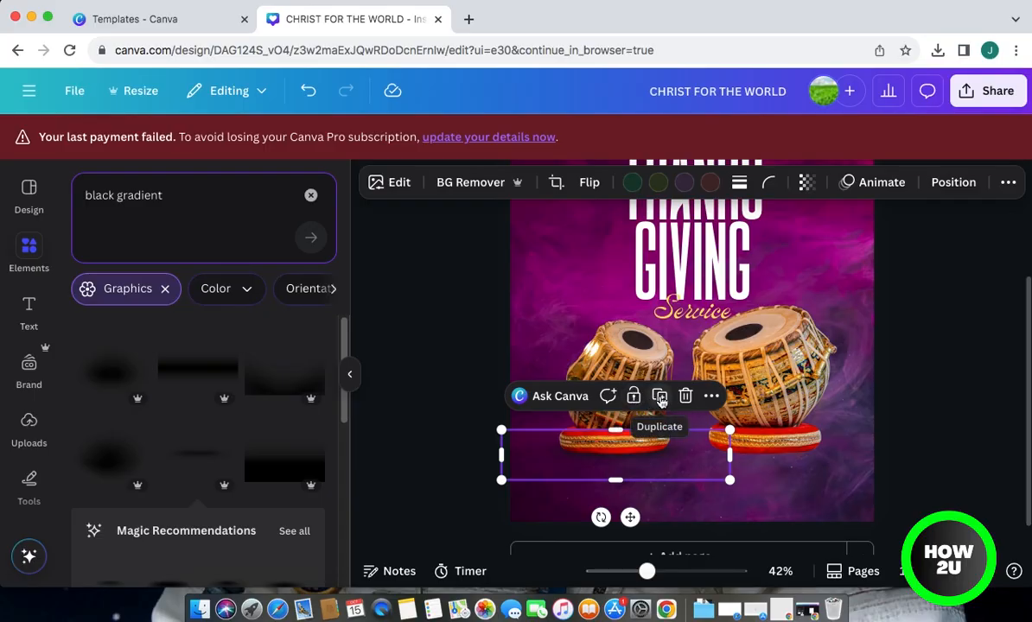
pyautogui.click(661, 399)
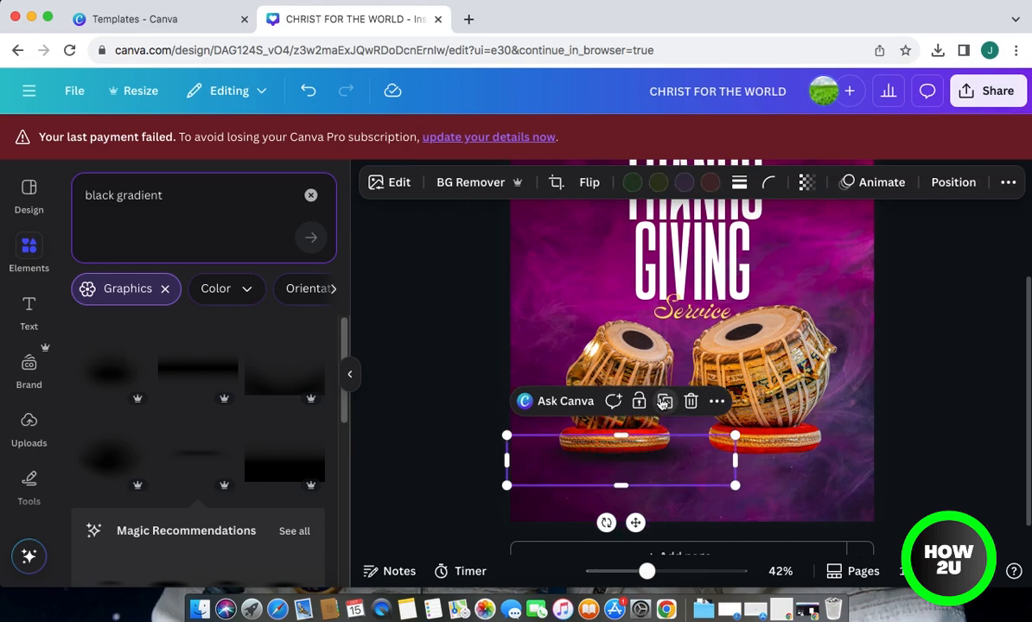
pyautogui.moveTo(612, 472); pyautogui.dragTo(753, 476)
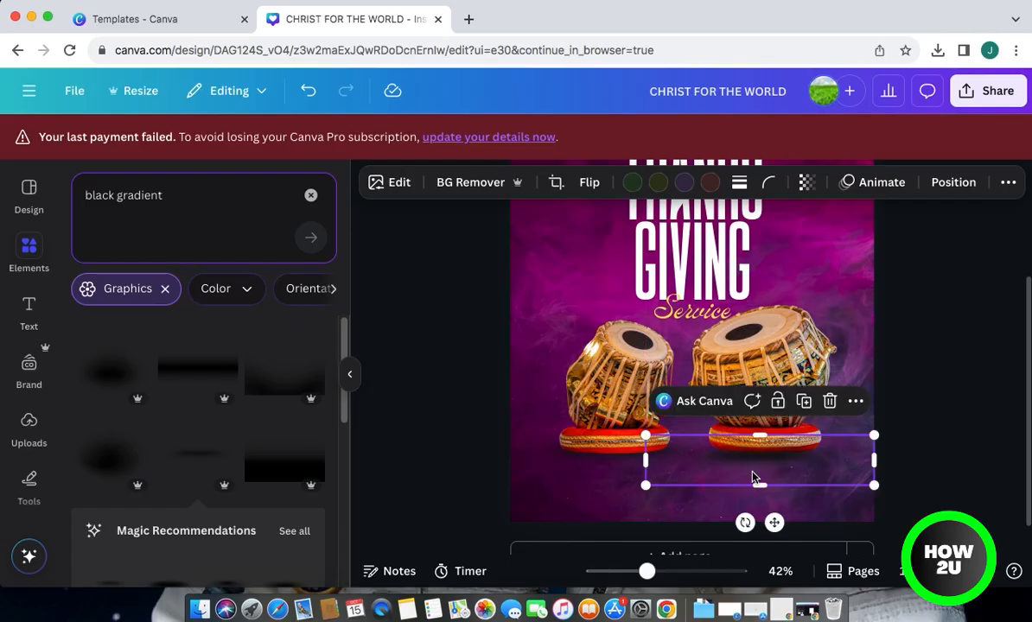
# Send the larger drum's shadow one layer backward so it sits behind the drums image
pyautogui.click(951, 183)
pyautogui.click(951, 182)
pyautogui.click(953, 182)
pyautogui.click(267, 268)
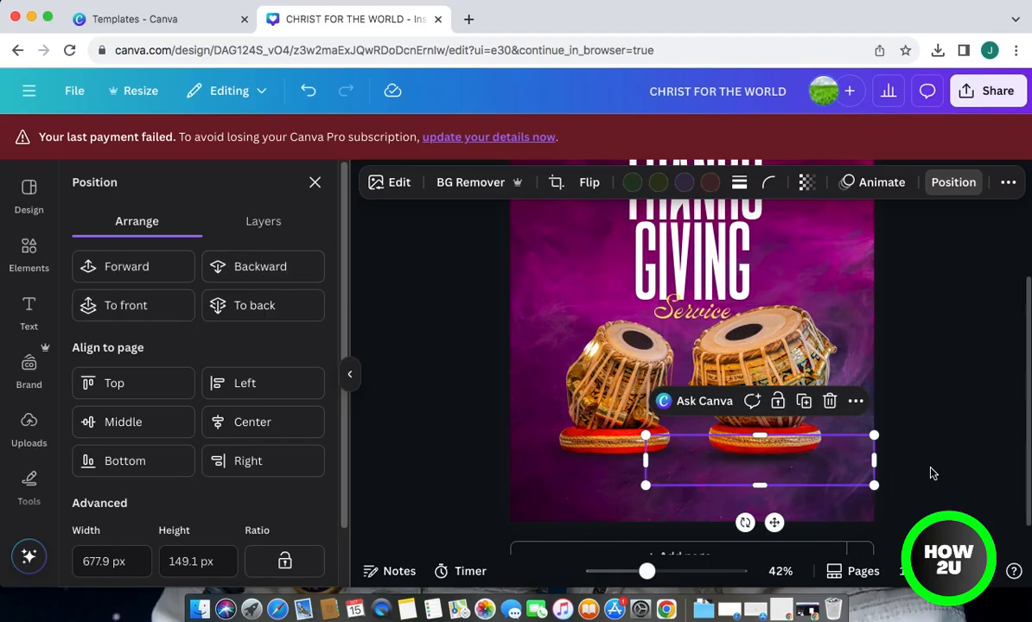
pyautogui.click(863, 479)
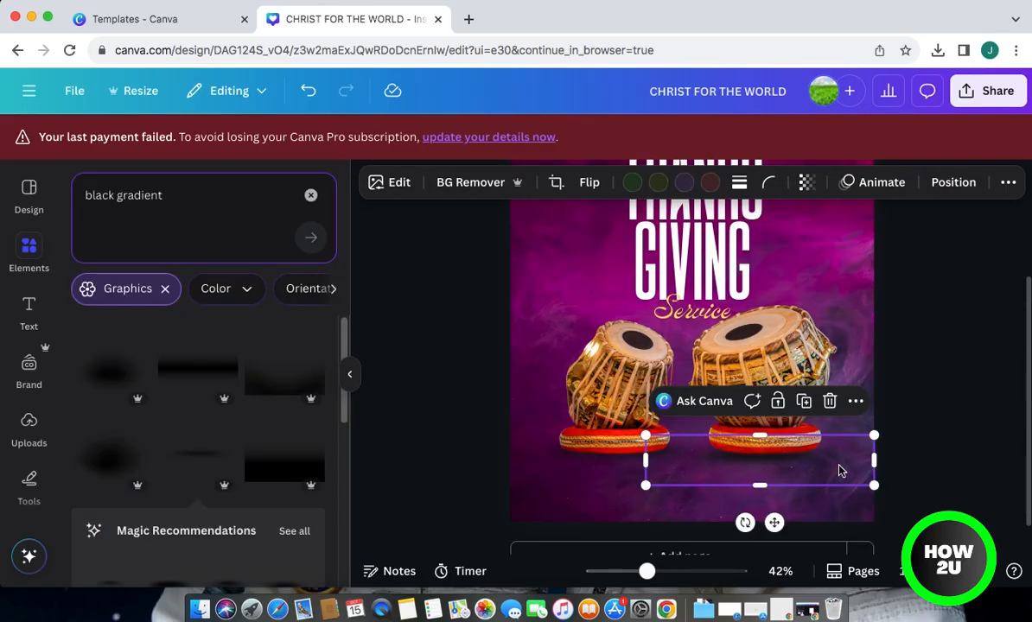
pyautogui.scroll(1, 838, 464)
pyautogui.click(838, 464)
pyautogui.click(916, 478)
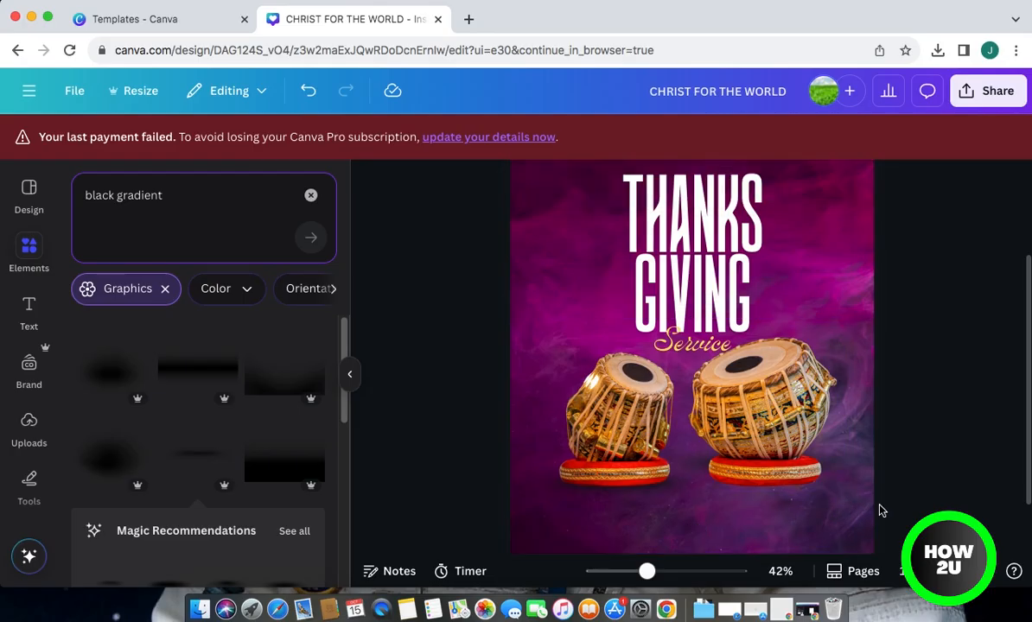
pyautogui.press('super+z')
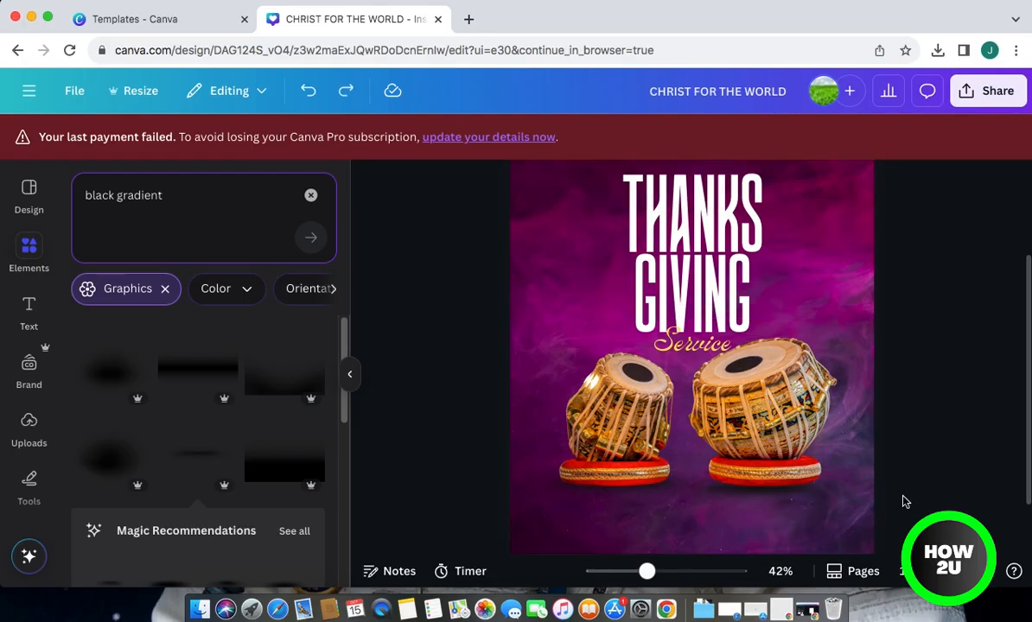
pyautogui.click(816, 505)
pyautogui.press('super+shift+z')
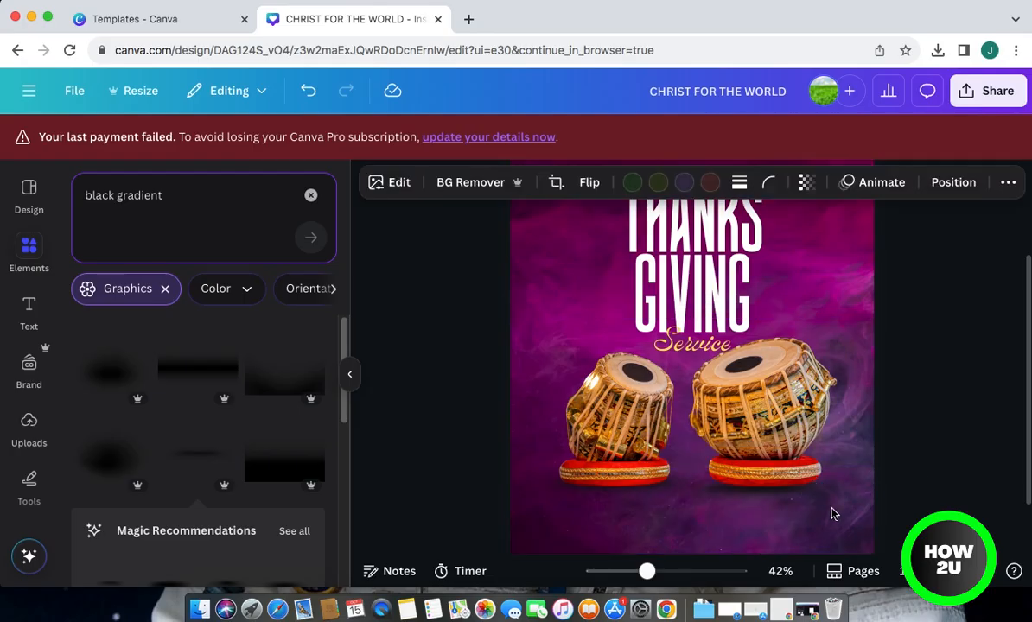
pyautogui.moveTo(857, 511); pyautogui.dragTo(856, 512)
pyautogui.moveTo(798, 472); pyautogui.dragTo(796, 472)
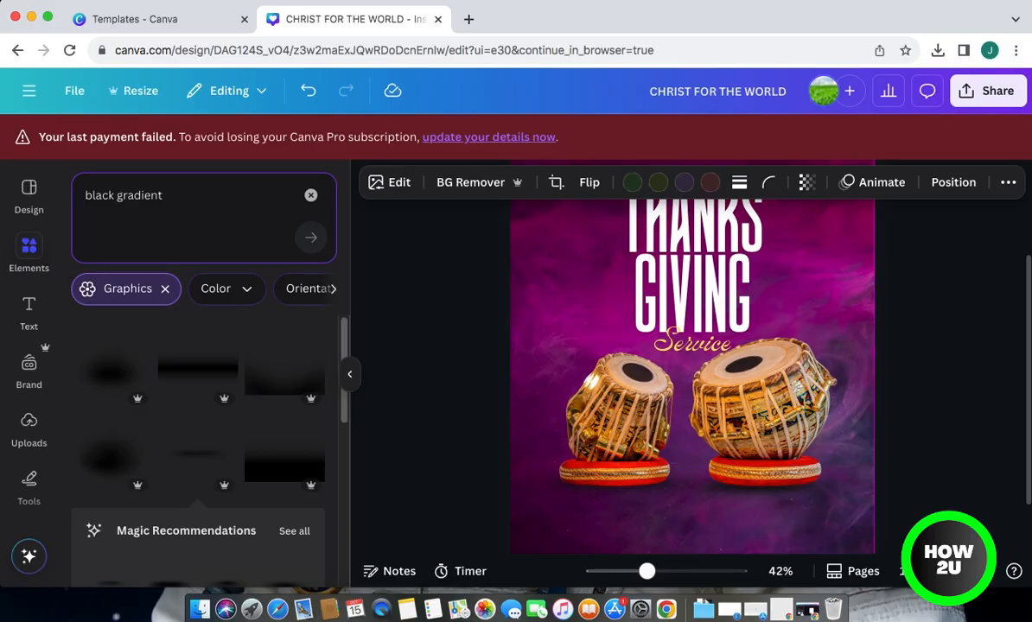
pyautogui.click(857, 512)
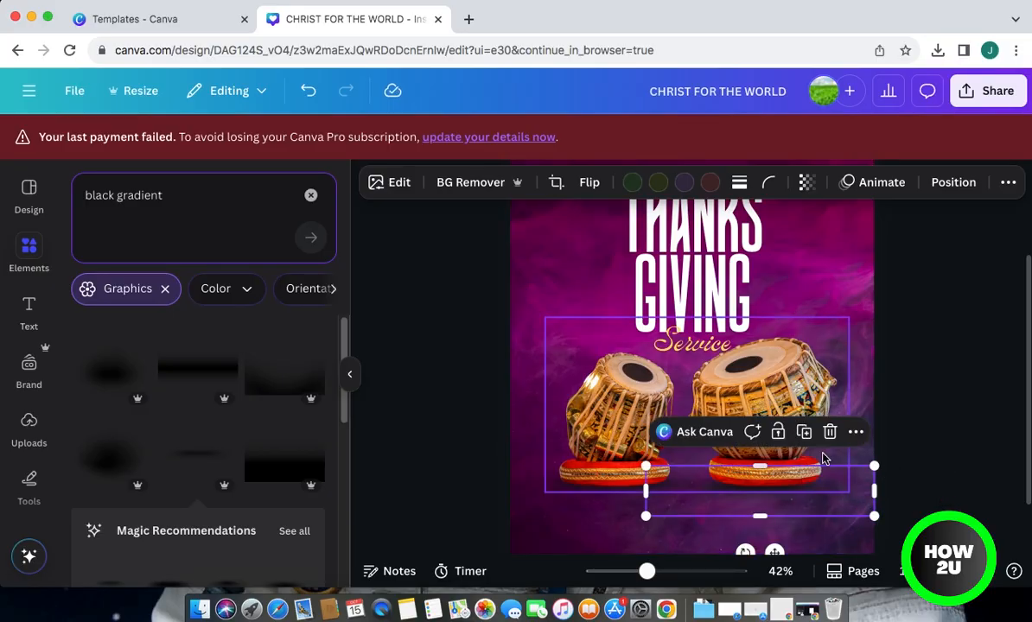
# Search the elements for "stage flood light" in place of the black gradient search and list all matching graphics
pyautogui.click(924, 424)
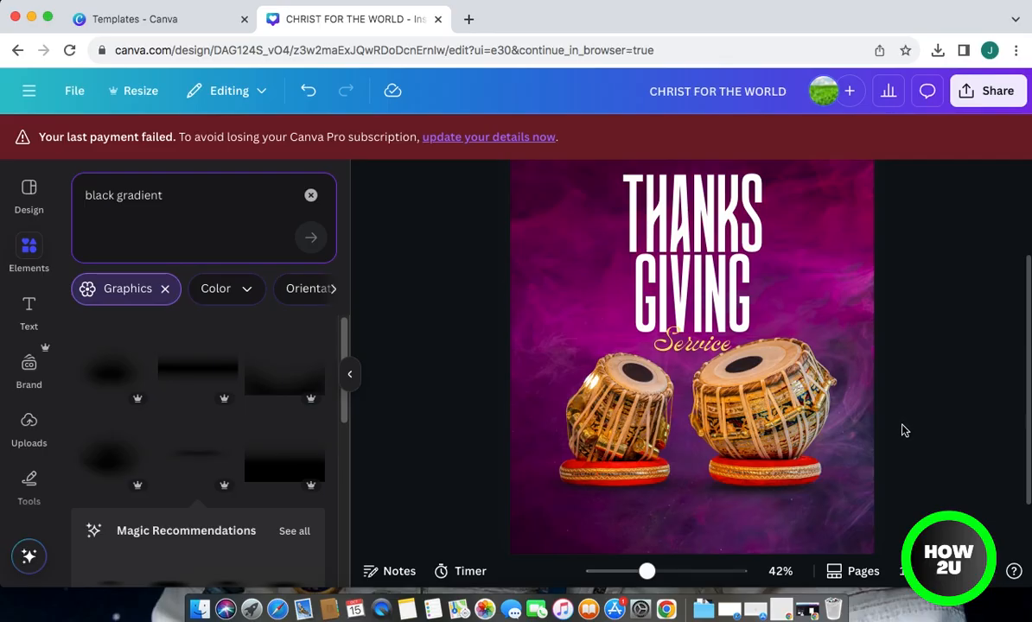
pyautogui.moveTo(1020, 318); pyautogui.dragTo(1016, 273)
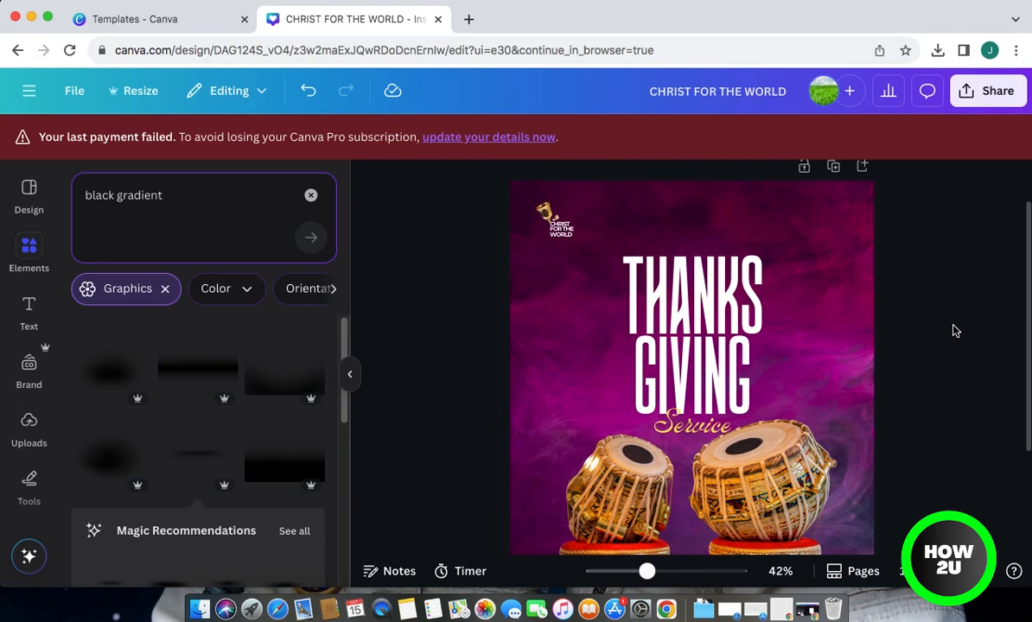
pyautogui.click(310, 195)
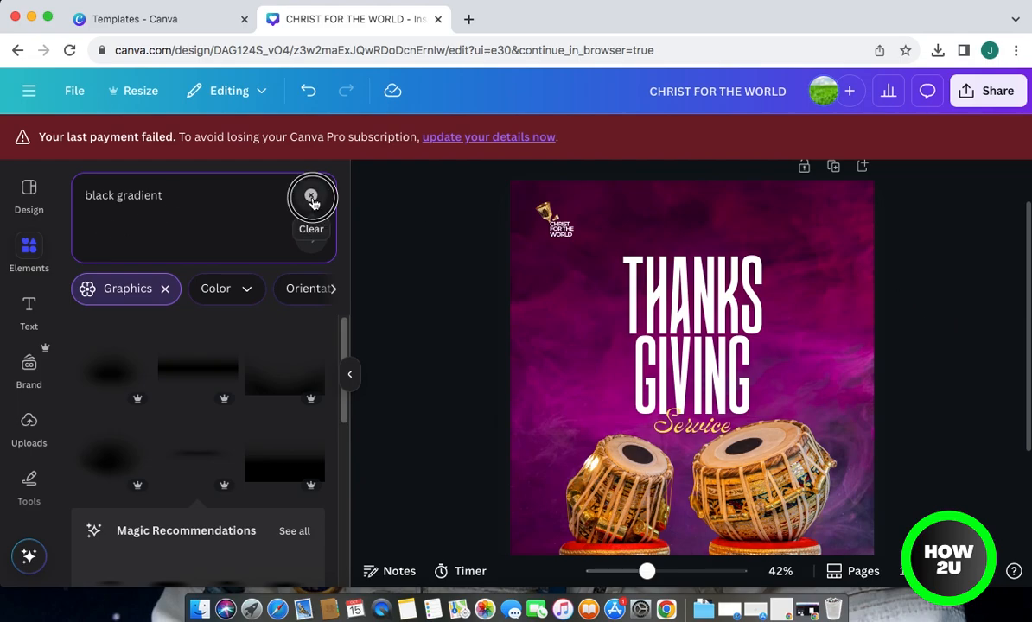
pyautogui.click(216, 194)
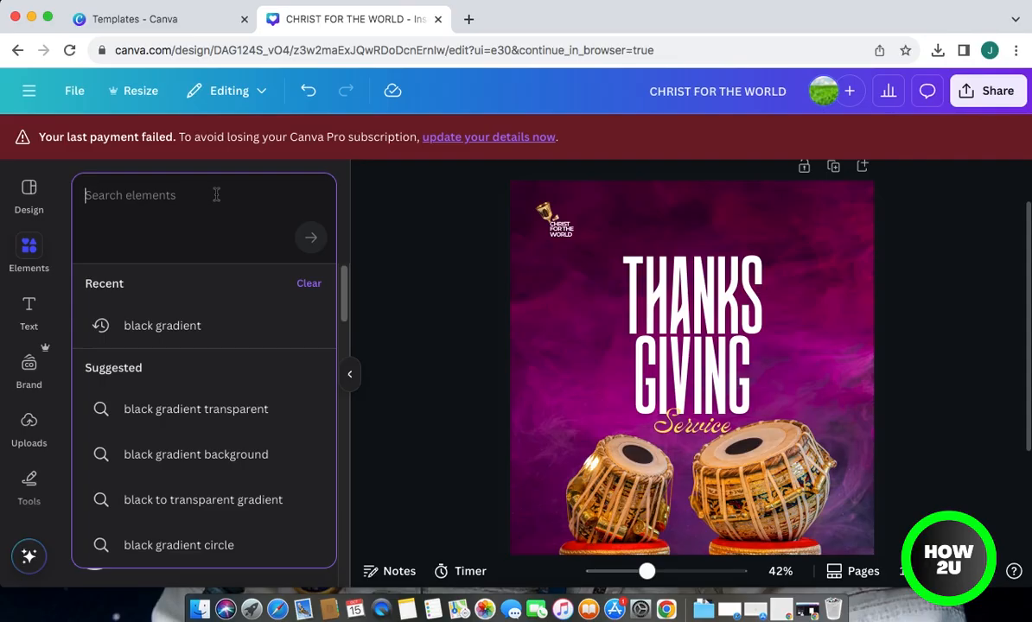
pyautogui.write('flood')
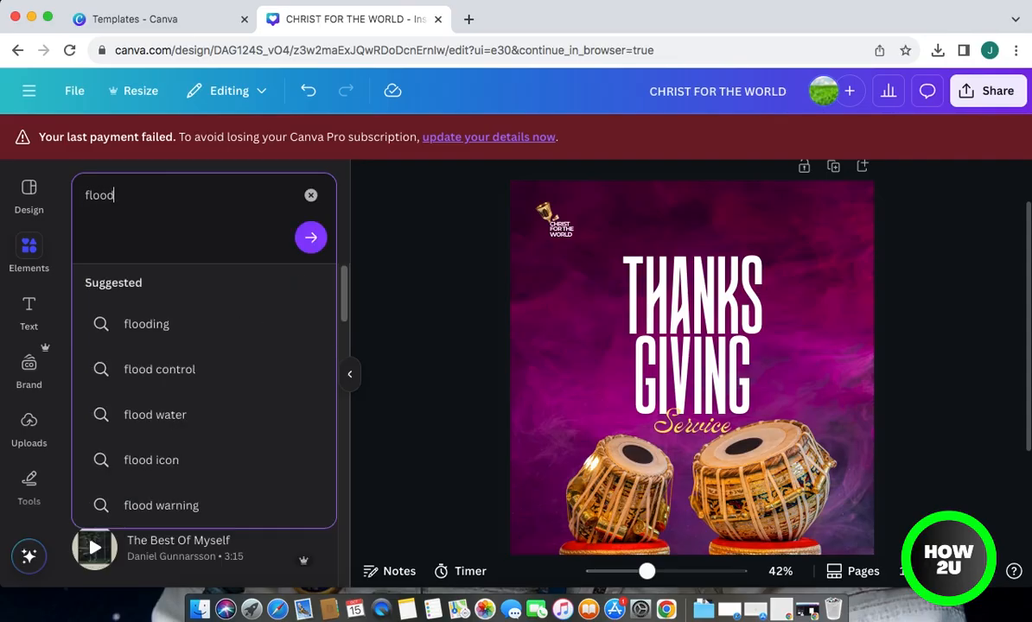
pyautogui.press('BackSpace')
pyautogui.press('BackSpace')
pyautogui.press('BackSpace')
pyautogui.press('BackSpace')
pyautogui.press('BackSpace')
pyautogui.write('sta')
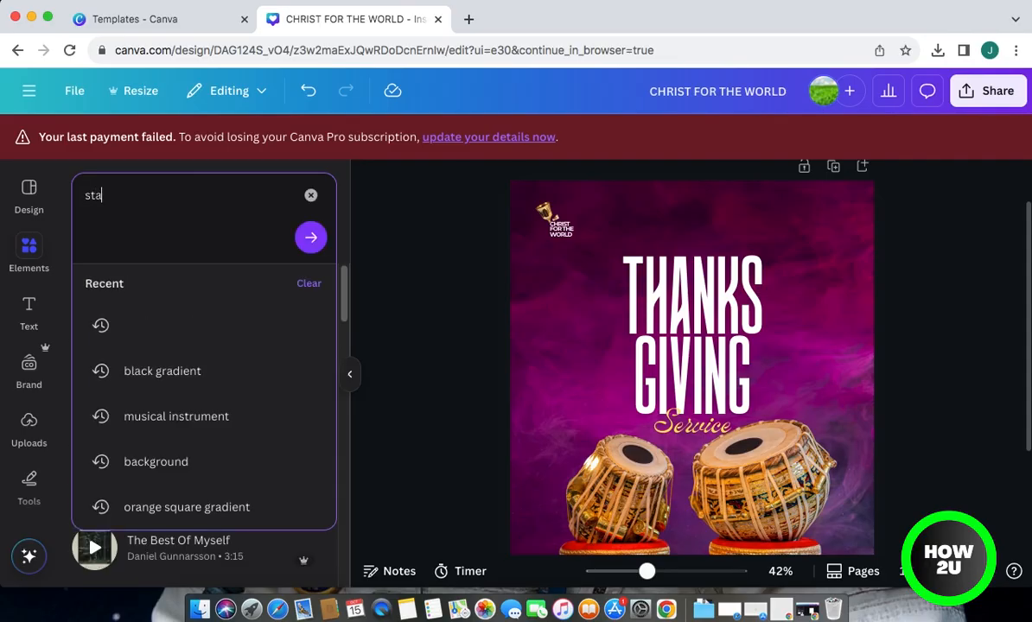
pyautogui.write('ge flood light')
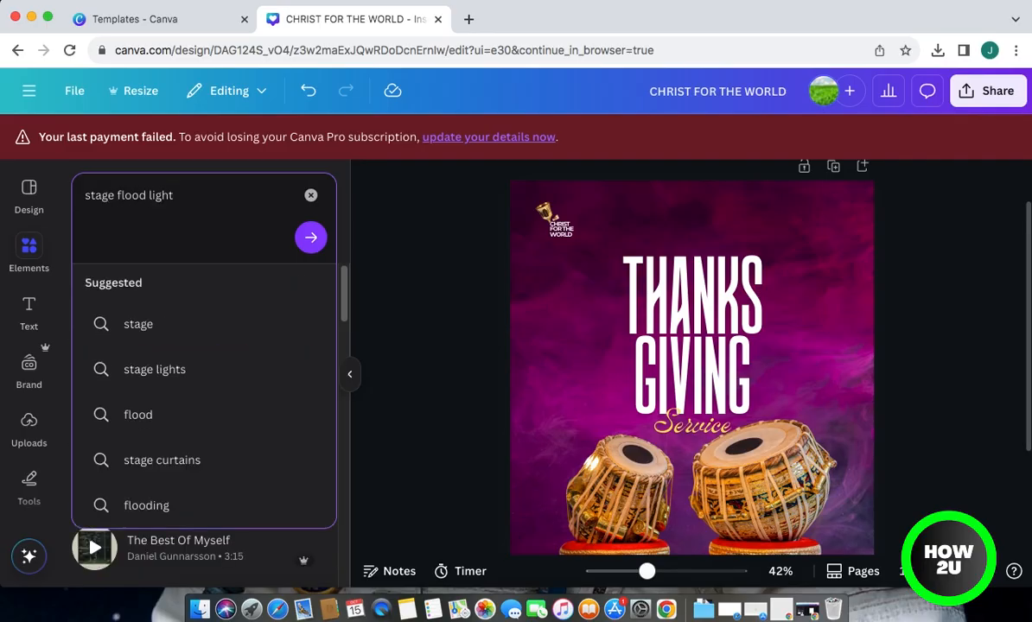
pyautogui.press('Return')
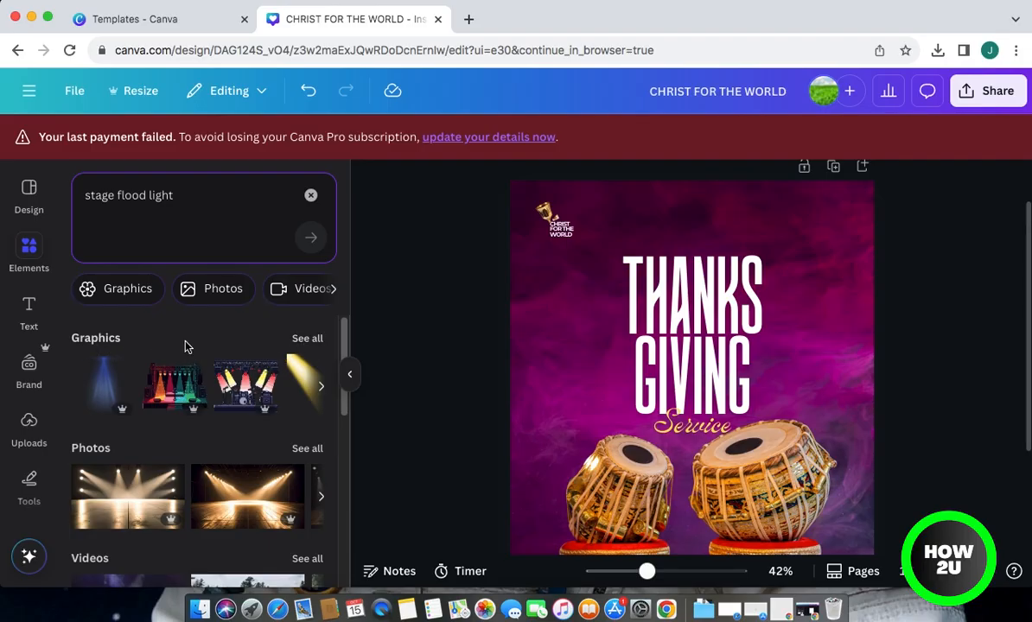
pyautogui.click(310, 341)
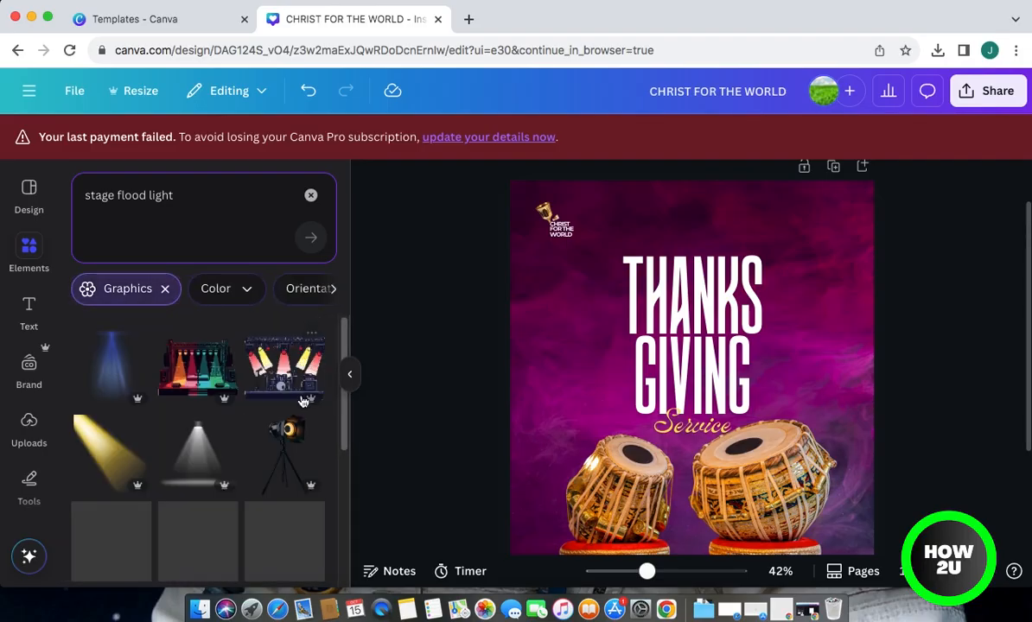
# Add the purple and blue stage lights graphic with smoke beams and move it over the THANKS GIVING heading
pyautogui.moveTo(343, 398); pyautogui.dragTo(340, 546)
pyautogui.moveTo(343, 420); pyautogui.dragTo(344, 489)
pyautogui.click(276, 489)
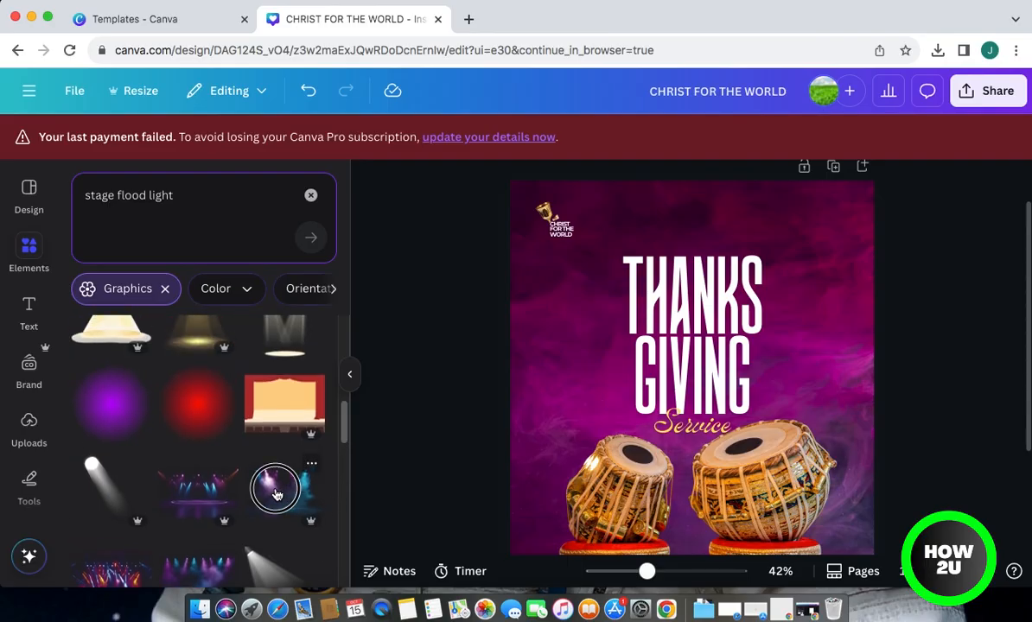
pyautogui.moveTo(590, 352); pyautogui.dragTo(603, 226)
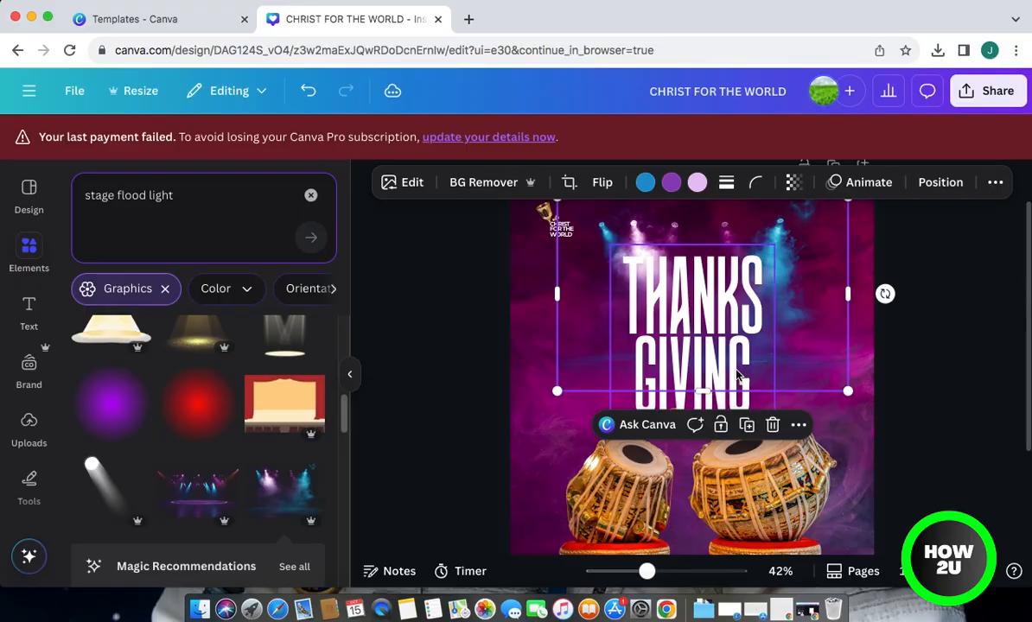
# Enlarge and reposition the stage lights graphic so its lamps span the page's upper edge and its beams extend down to the drums
pyautogui.scroll(2, 928, 337)
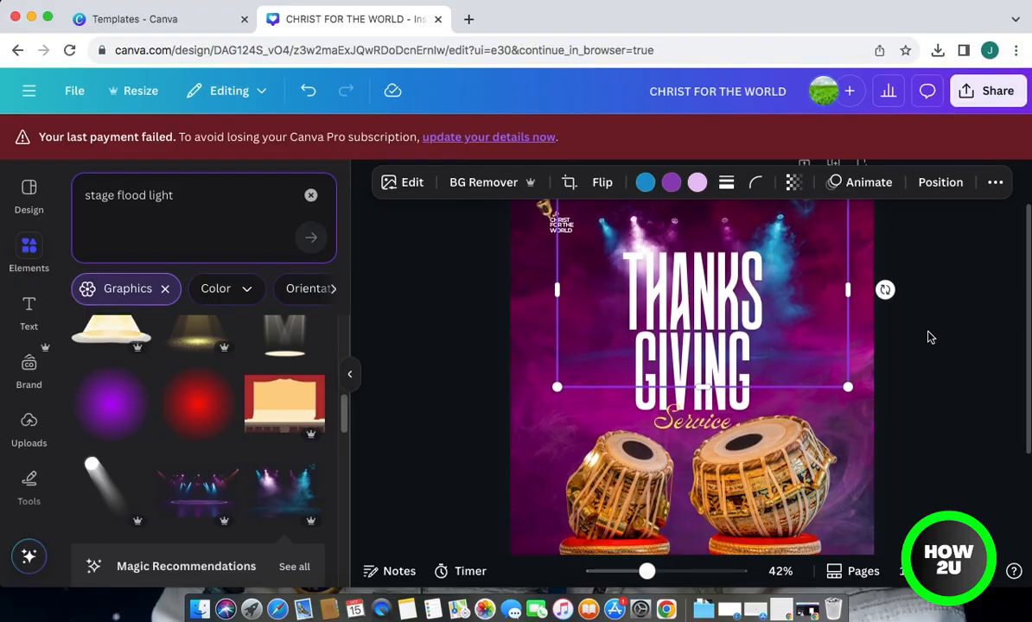
pyautogui.moveTo(801, 317); pyautogui.dragTo(715, 281)
pyautogui.moveTo(761, 416); pyautogui.dragTo(932, 528)
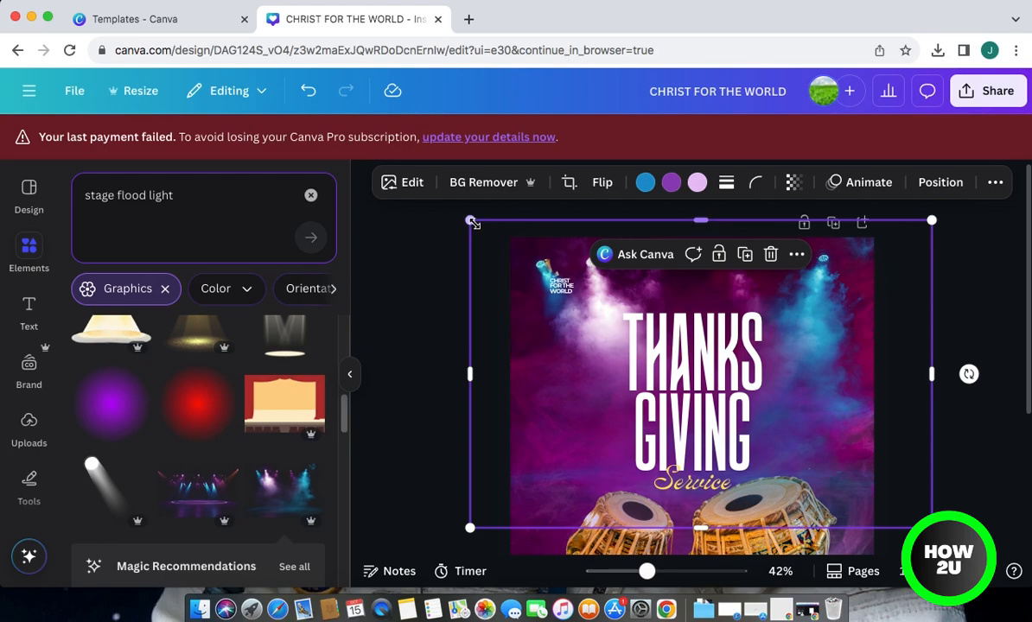
pyautogui.moveTo(470, 220); pyautogui.dragTo(458, 213)
pyautogui.click(971, 304)
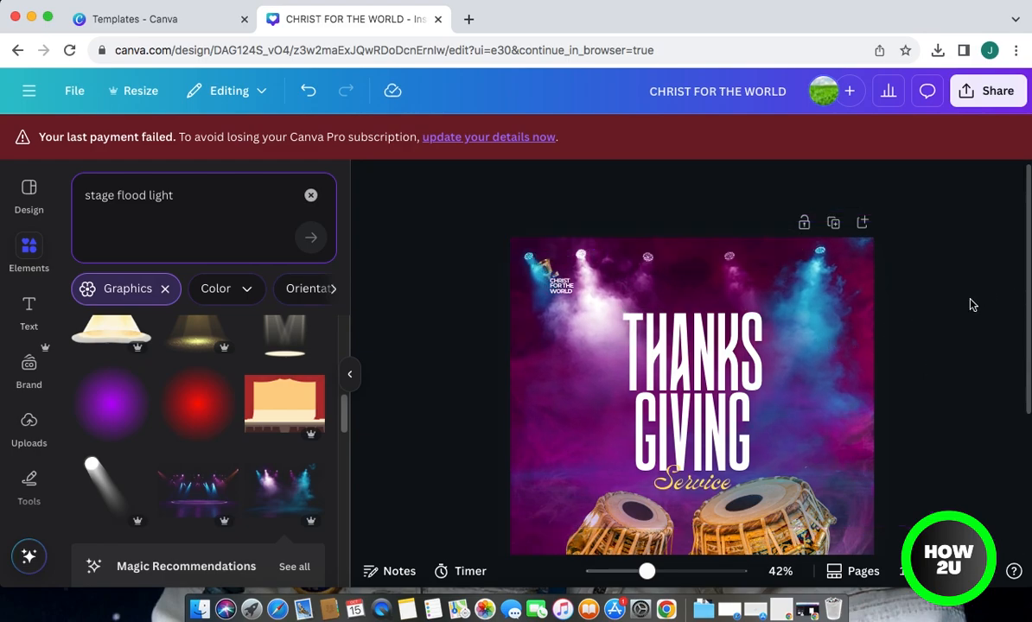
pyautogui.click(833, 312)
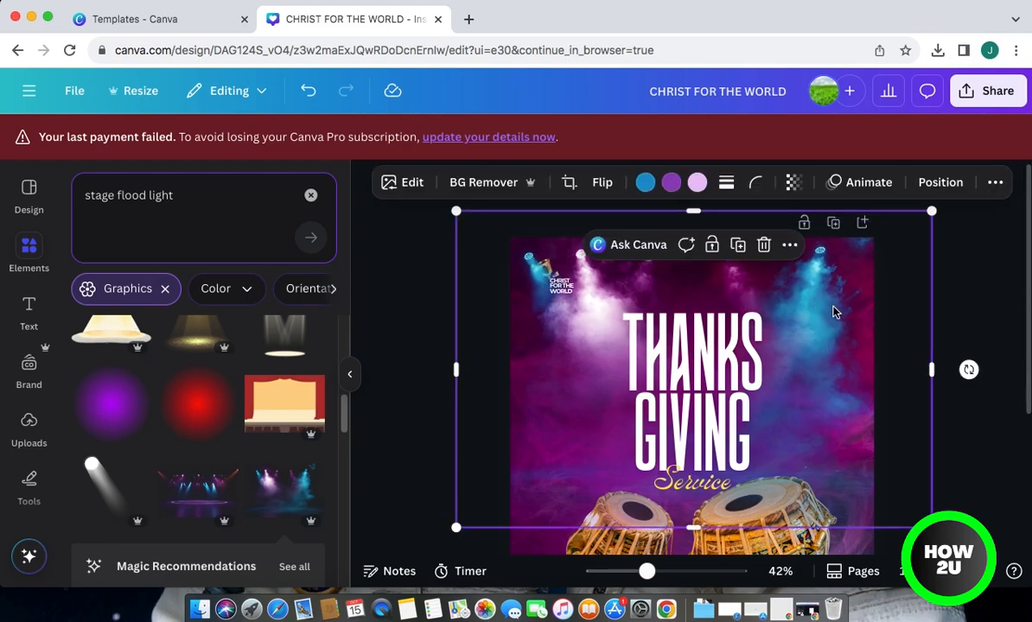
pyautogui.click(983, 289)
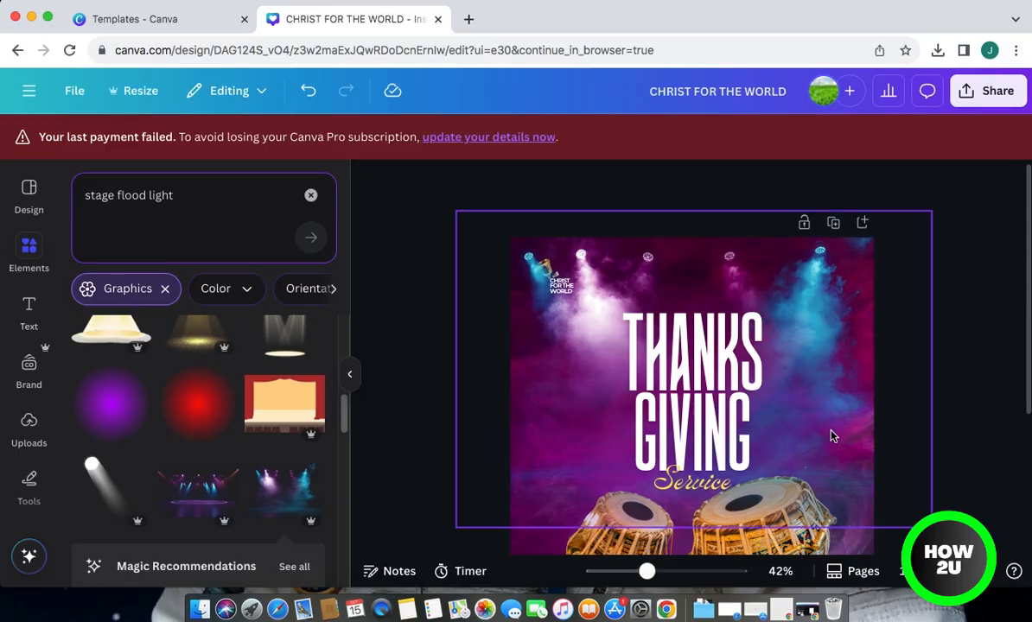
pyautogui.click(951, 302)
pyautogui.click(843, 308)
pyautogui.click(976, 284)
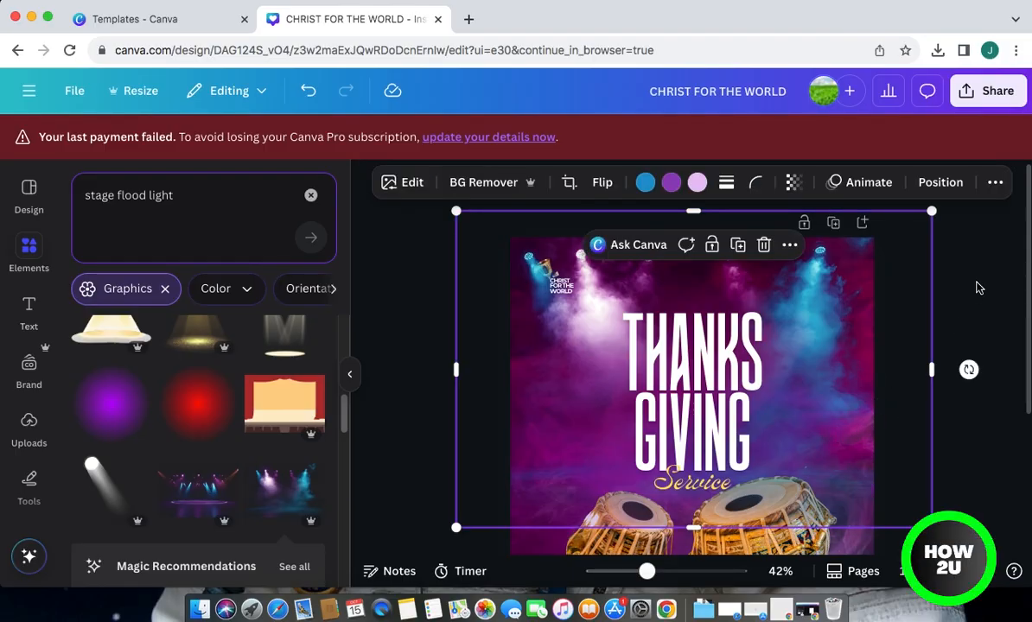
pyautogui.click(831, 337)
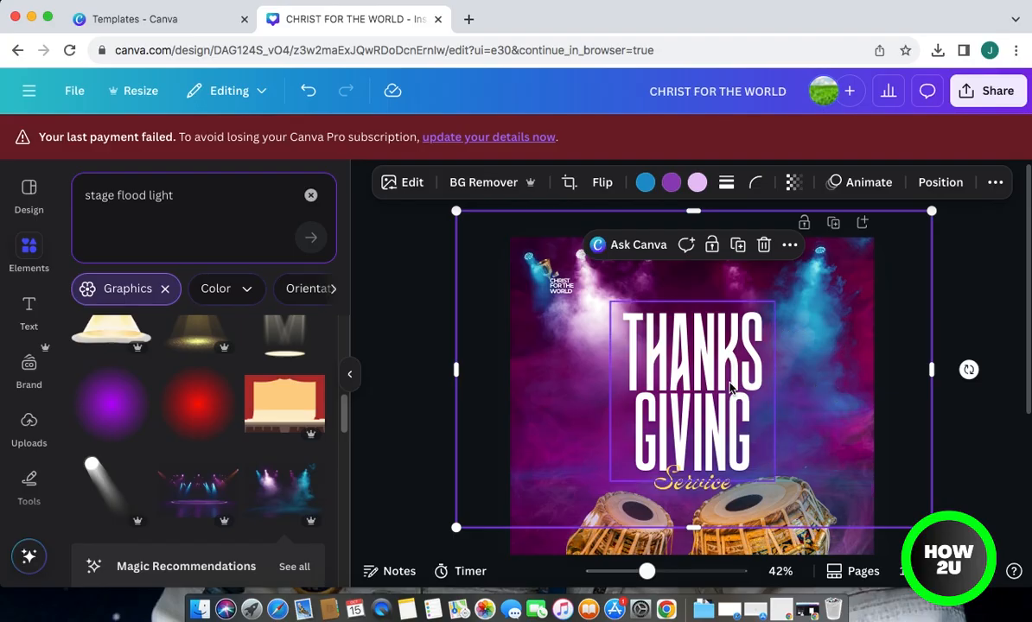
pyautogui.click(904, 323)
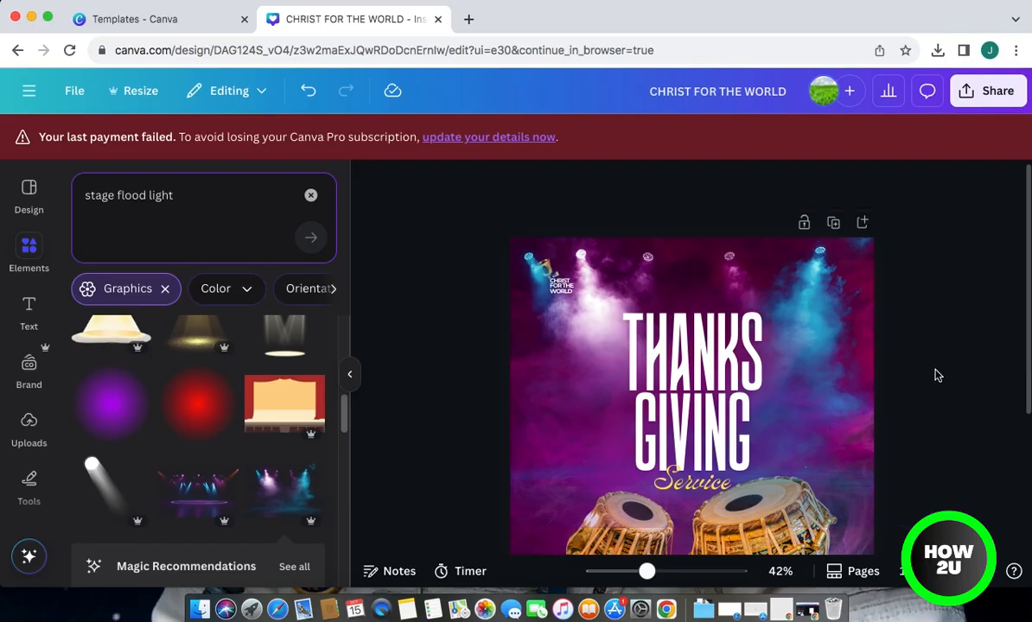
# Crop both sides of the stage lights graphic to the page edges, making it 1080 px wide
pyautogui.moveTo(1028, 331)
pyautogui.mouseDown()
pyautogui.moveTo(1024, 380)
pyautogui.moveTo(1026, 338)
pyautogui.mouseUp()
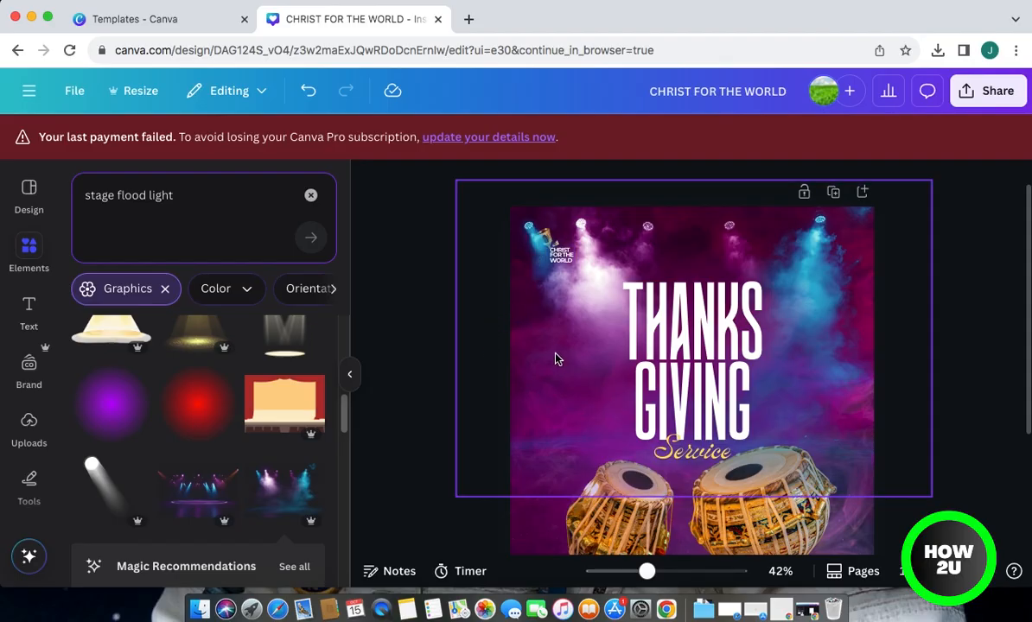
pyautogui.click(517, 330)
pyautogui.moveTo(460, 339); pyautogui.dragTo(510, 336)
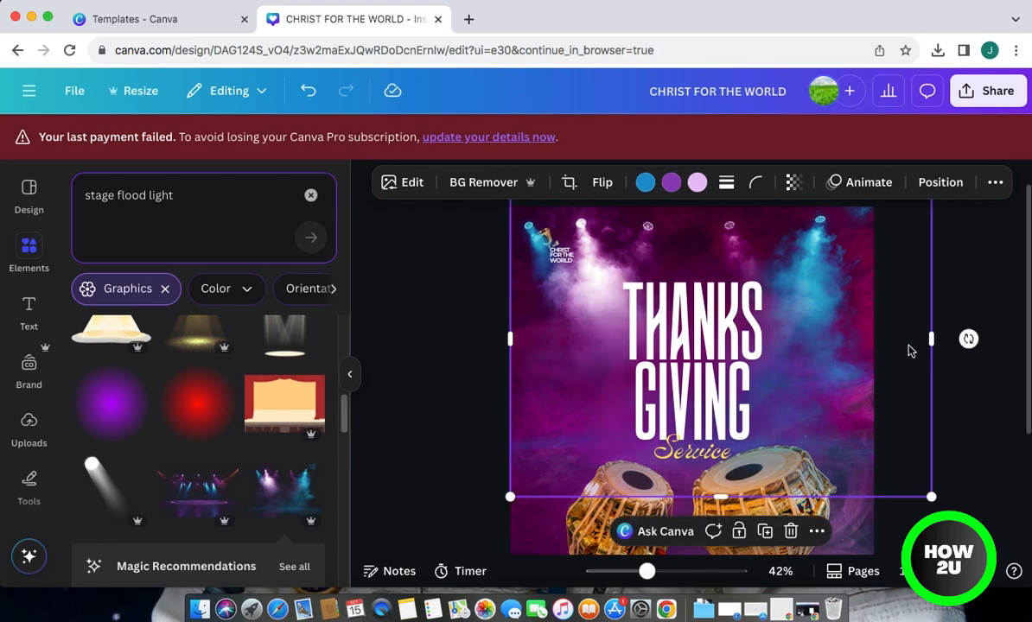
pyautogui.moveTo(930, 340); pyautogui.dragTo(876, 335)
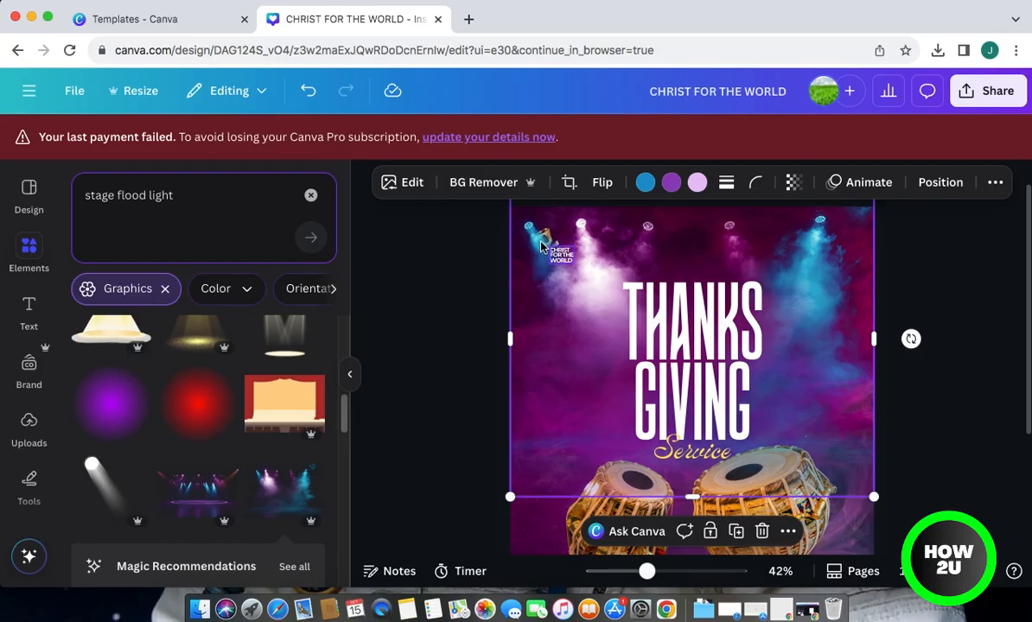
# Send the stage lights graphic two layers backward so it sits behind the Christ for the World logo
pyautogui.click(939, 182)
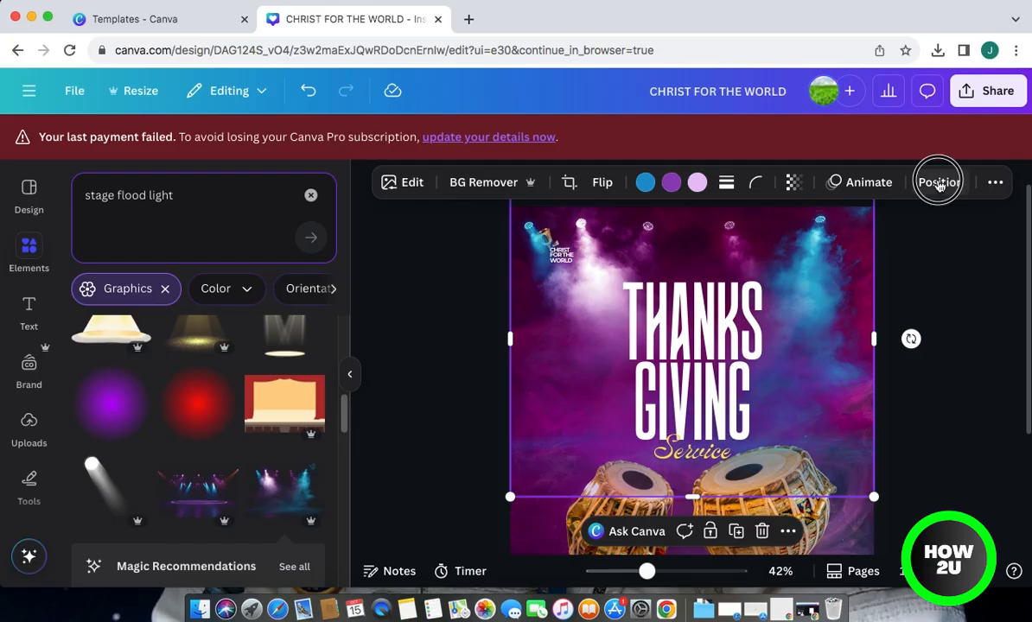
pyautogui.click(281, 273)
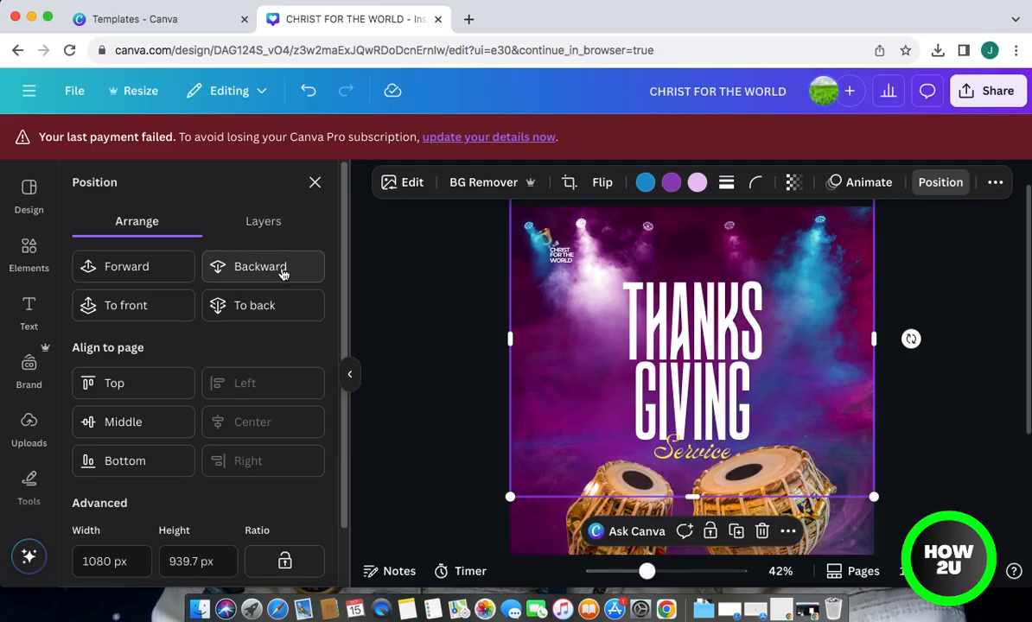
pyautogui.click(283, 273)
pyautogui.click(440, 312)
pyautogui.click(596, 244)
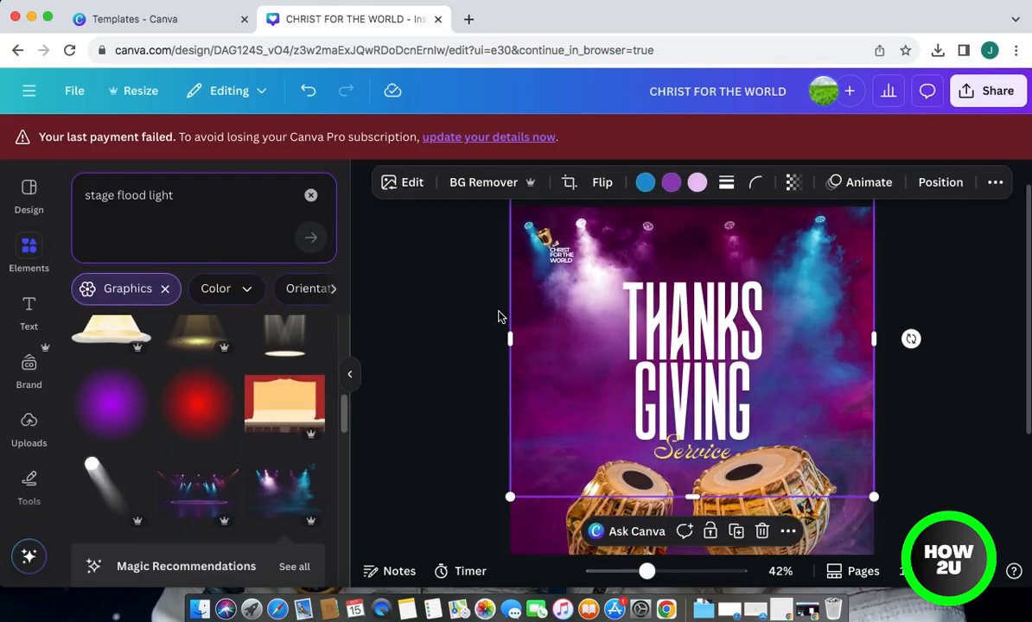
pyautogui.click(496, 314)
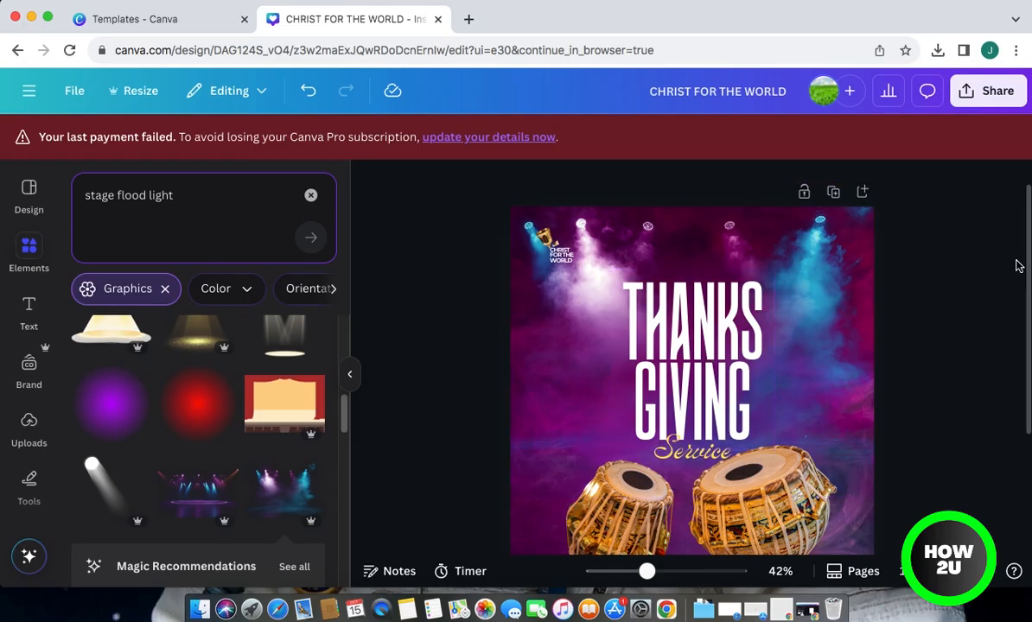
# Clear the element search, add a new text box and place it centred in the empty area below the drums
pyautogui.moveTo(1026, 259); pyautogui.dragTo(1022, 341)
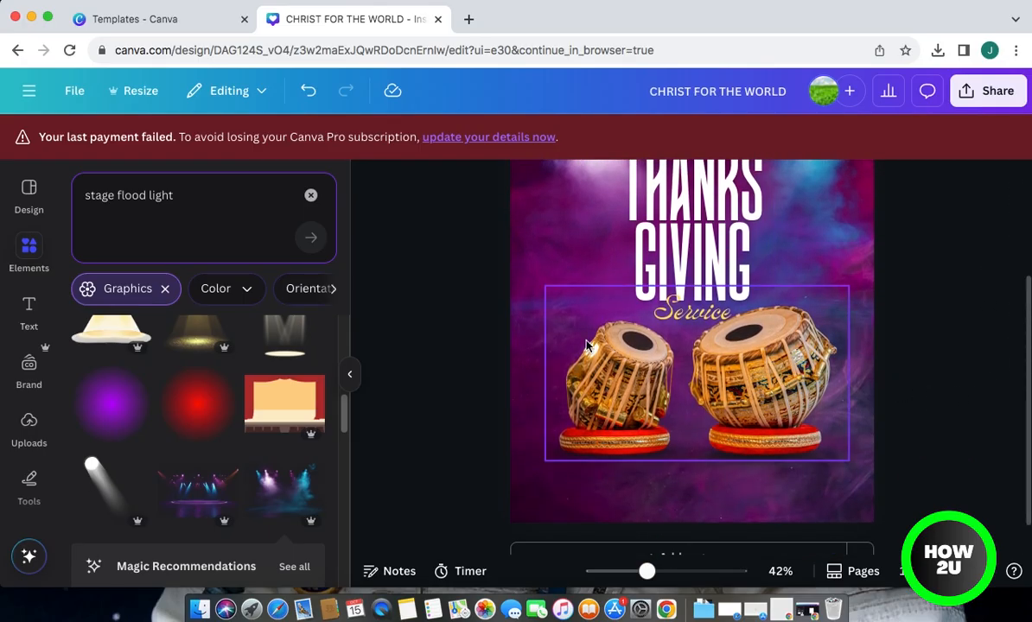
pyautogui.click(313, 199)
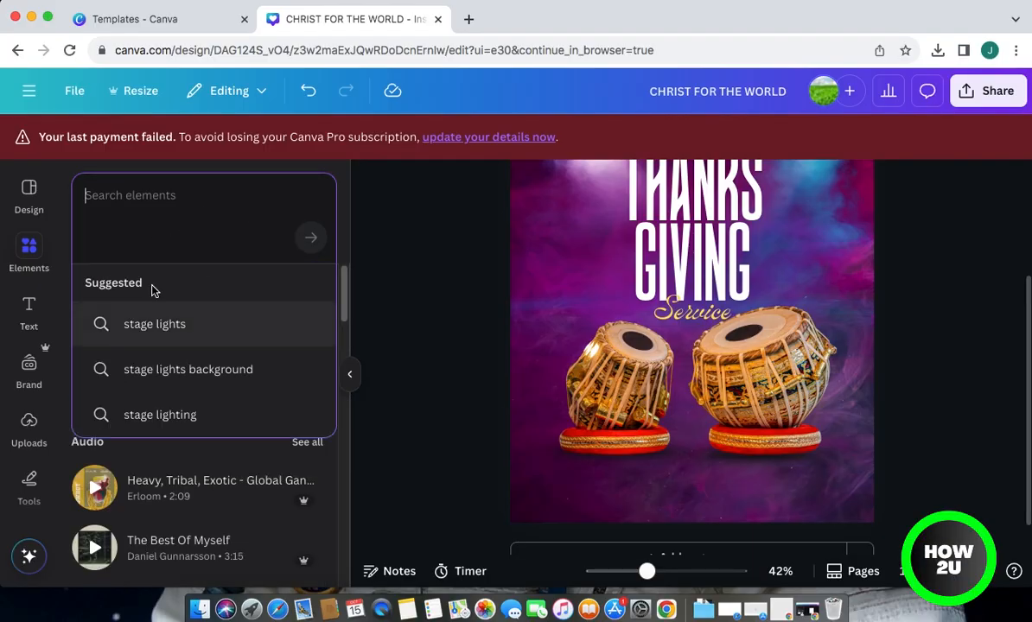
pyautogui.click(445, 290)
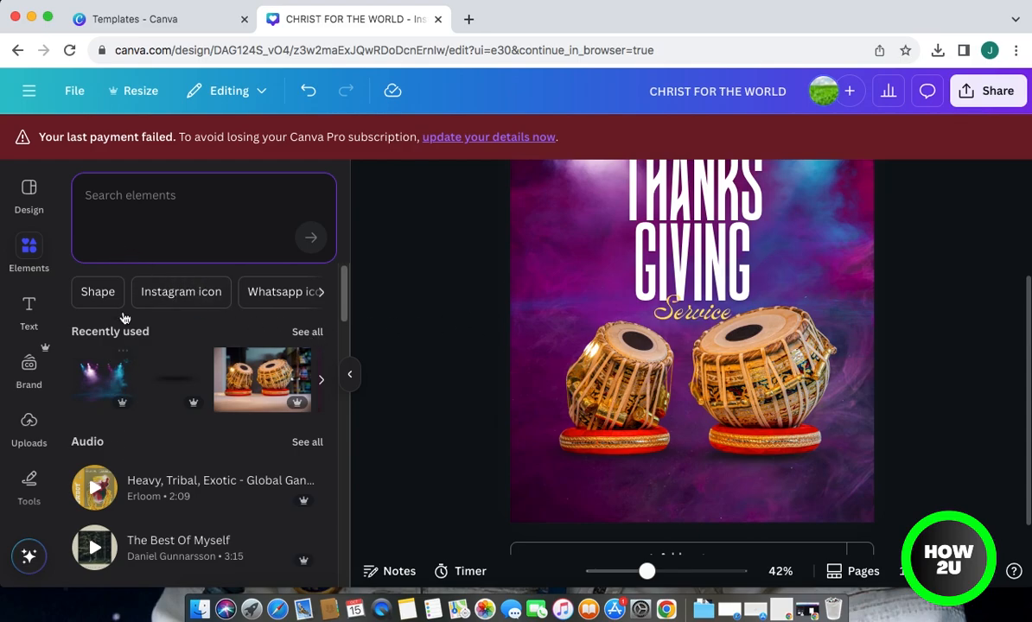
pyautogui.click(29, 309)
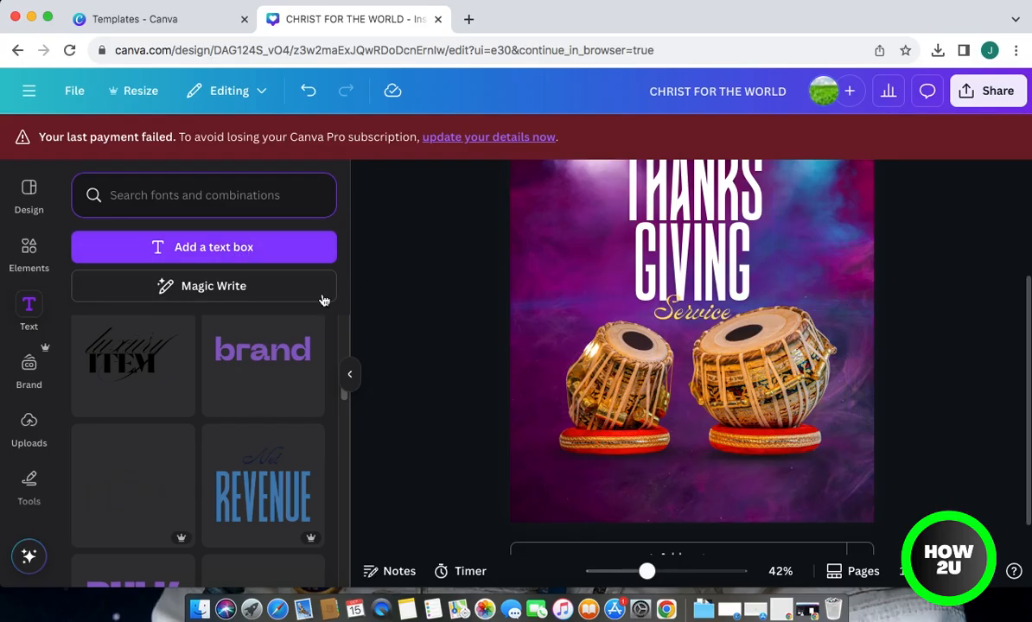
pyautogui.click(248, 250)
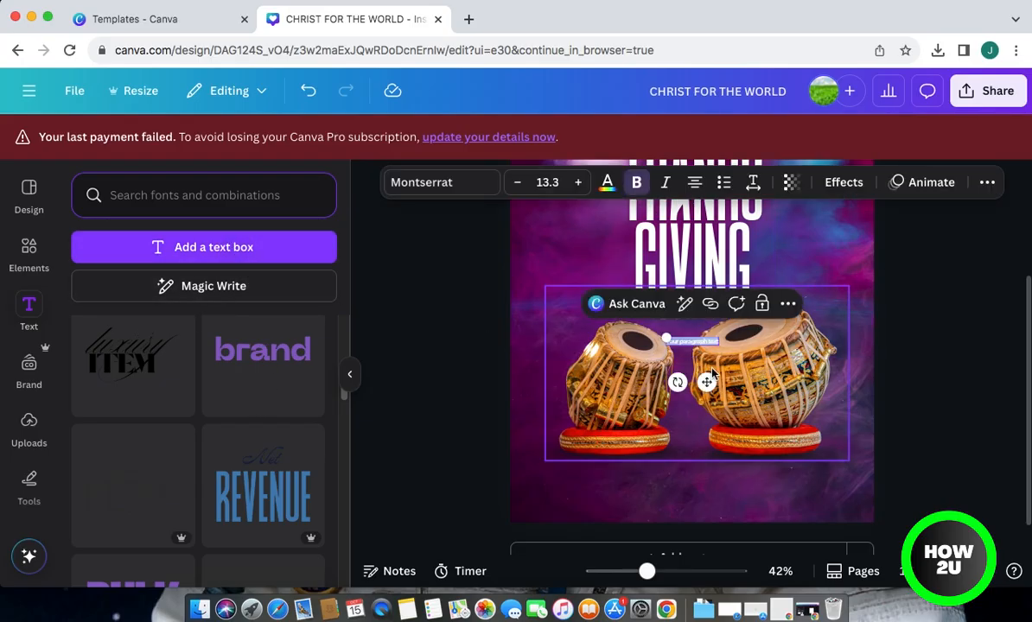
pyautogui.moveTo(706, 382); pyautogui.dragTo(701, 504)
pyautogui.moveTo(646, 572); pyautogui.dragTo(676, 575)
pyautogui.scroll(1, 704, 467)
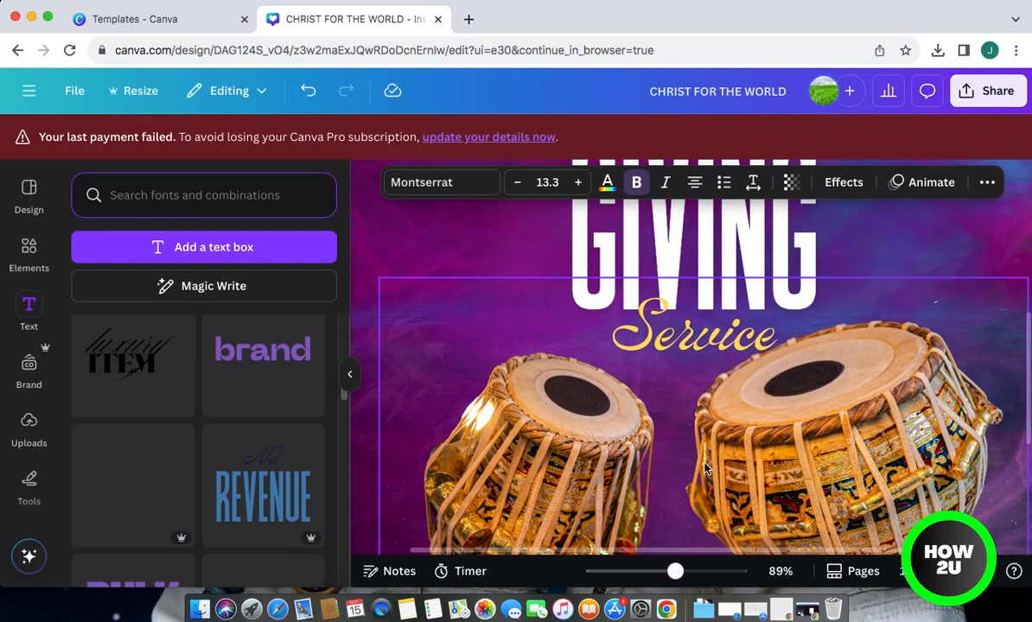
pyautogui.scroll(-4, 707, 460)
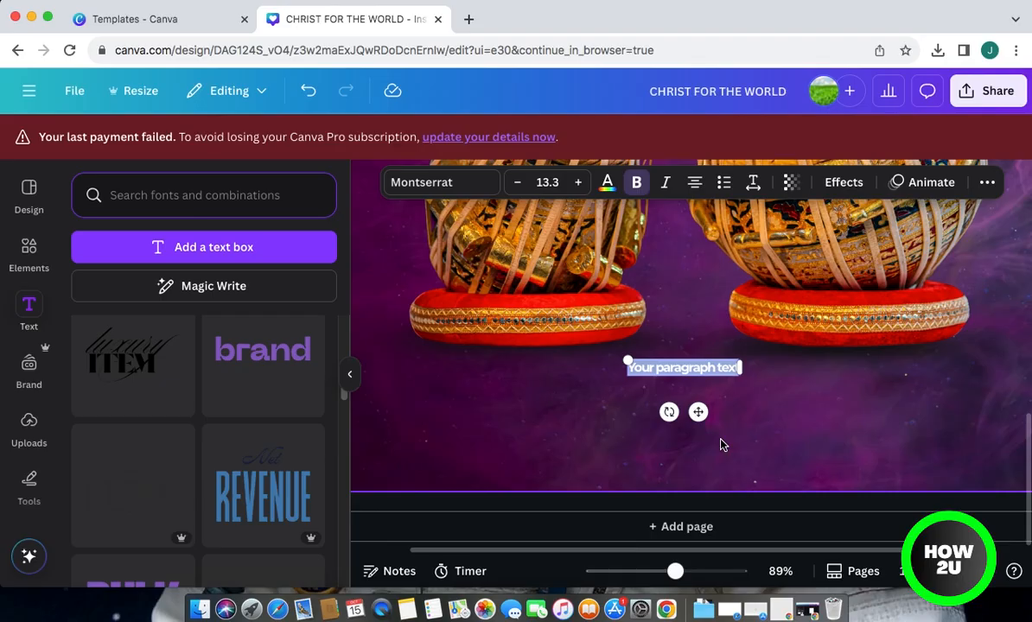
# Insert a blank yellow sticky note over the Service subtitle and deselect it
pyautogui.press('s')
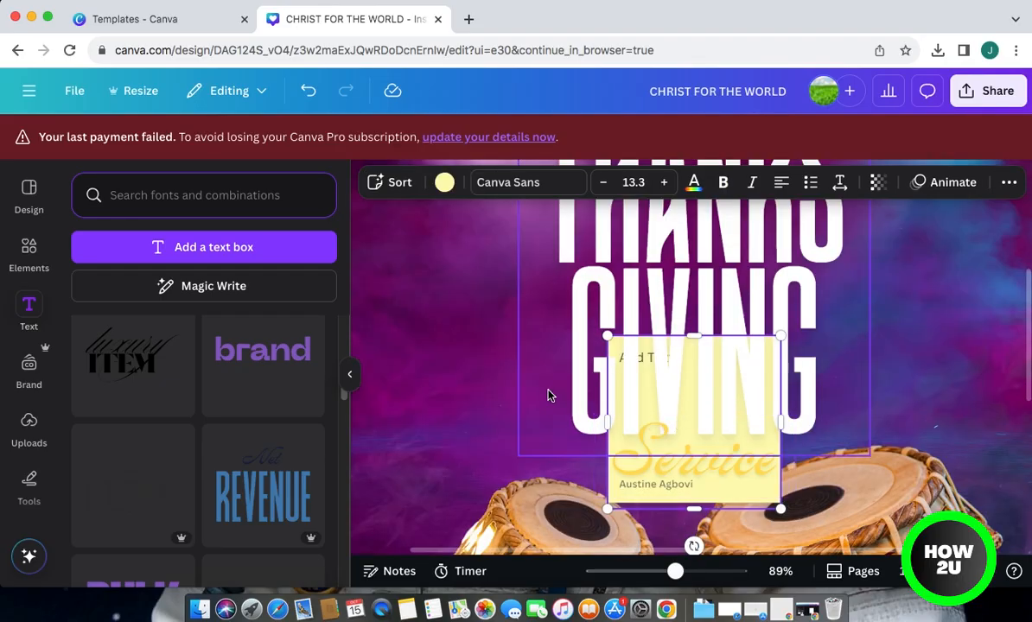
pyautogui.scroll(1, 472, 360)
pyautogui.click(472, 359)
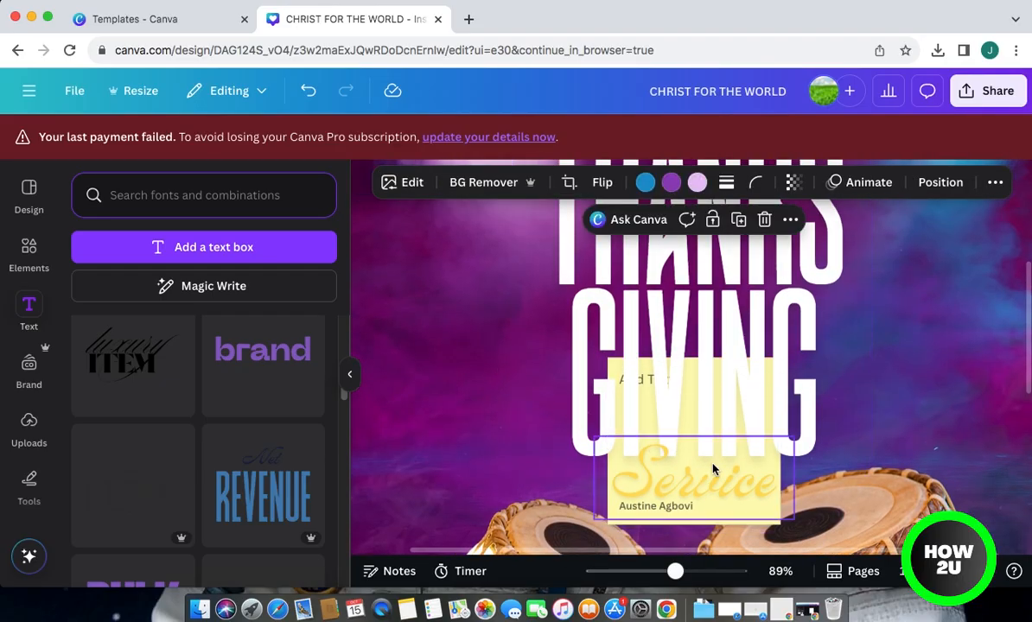
# Undo the insertion of the yellow sticky note over the Service subtitle
pyautogui.scroll(2, 714, 468)
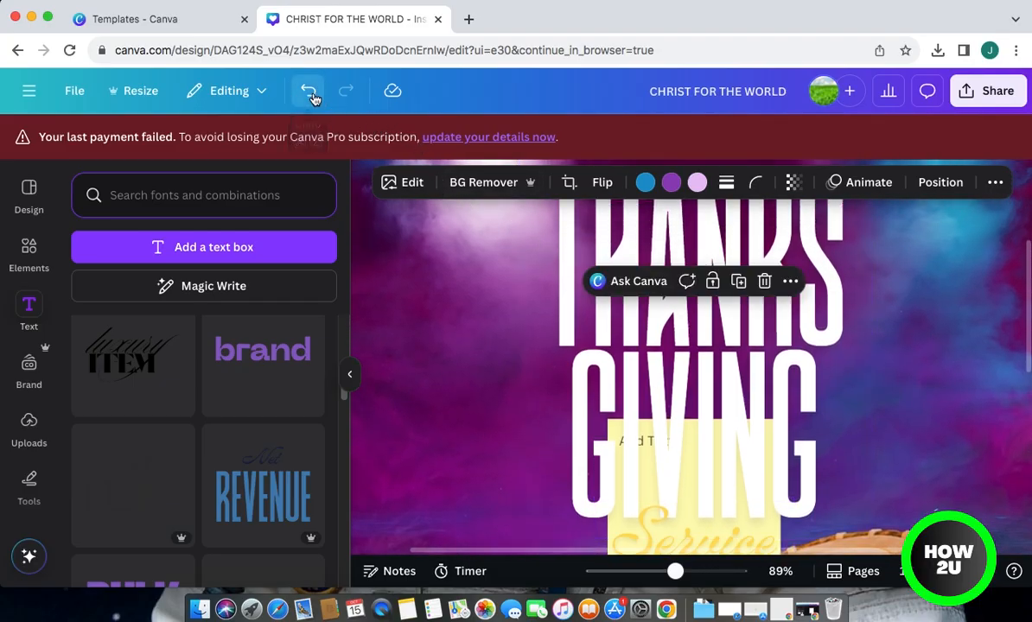
pyautogui.click(311, 95)
pyautogui.scroll(2, 789, 467)
pyautogui.scroll(-6, 790, 466)
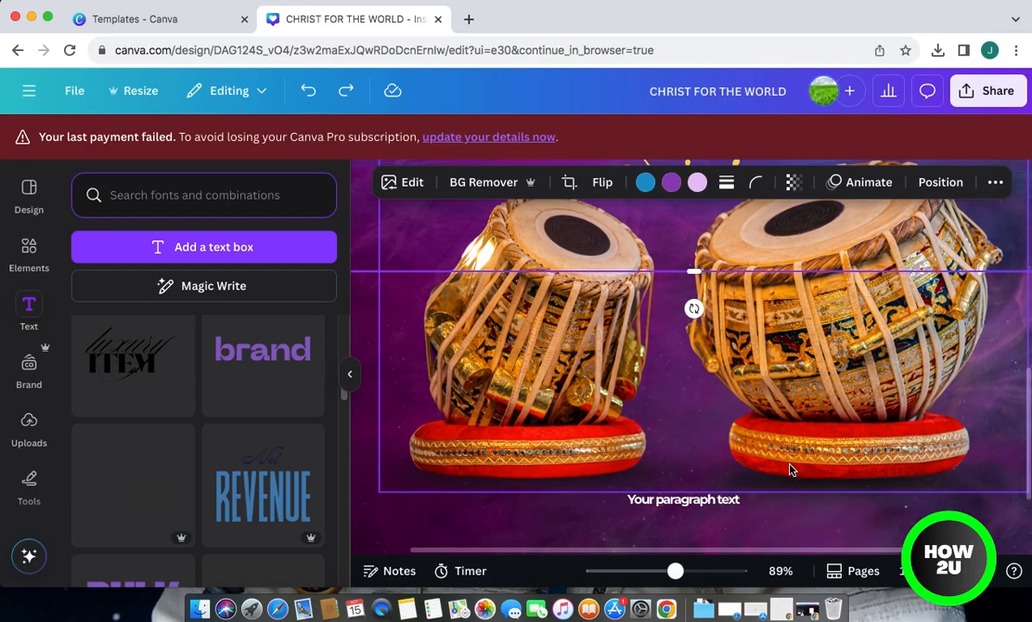
# Move the placeholder text box into the empty area below the drums and replace its text with THIS SUNDAY
pyautogui.scroll(-3, 790, 464)
pyautogui.moveTo(693, 372); pyautogui.dragTo(682, 423)
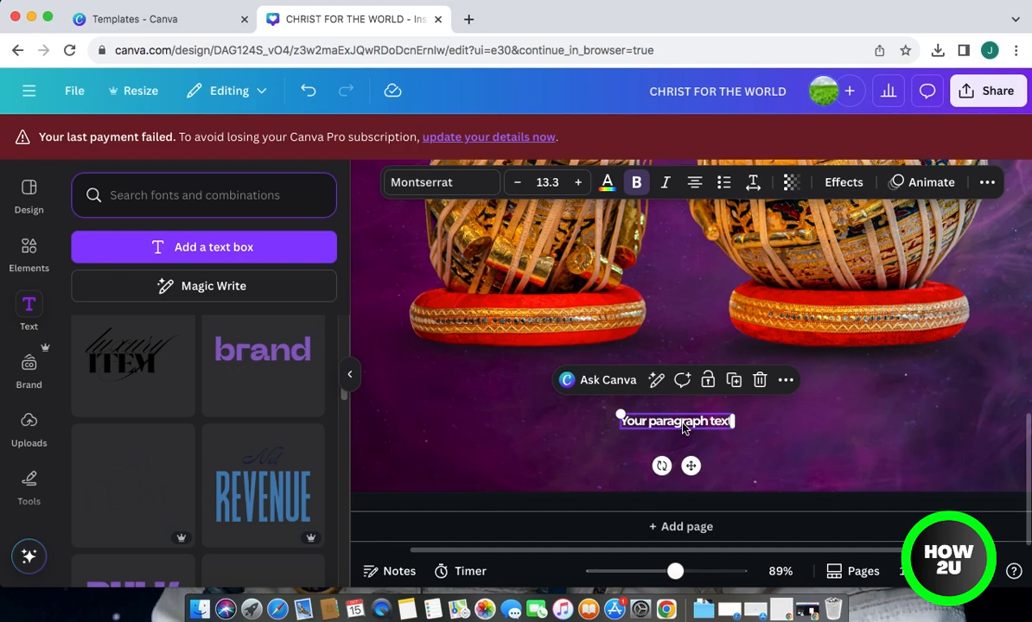
pyautogui.doubleClick(682, 423)
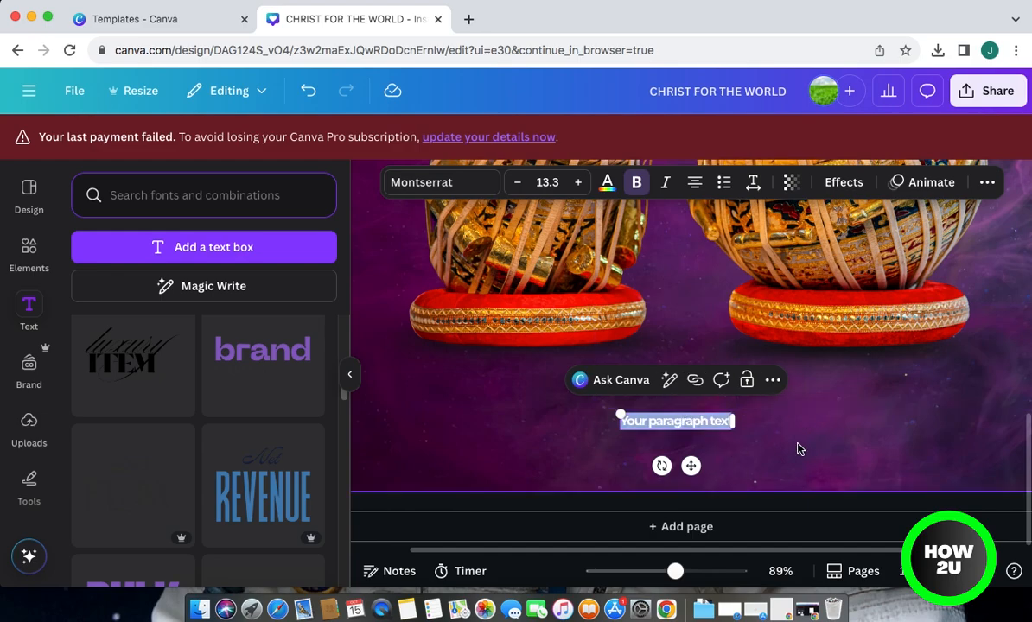
pyautogui.press('BackSpace')
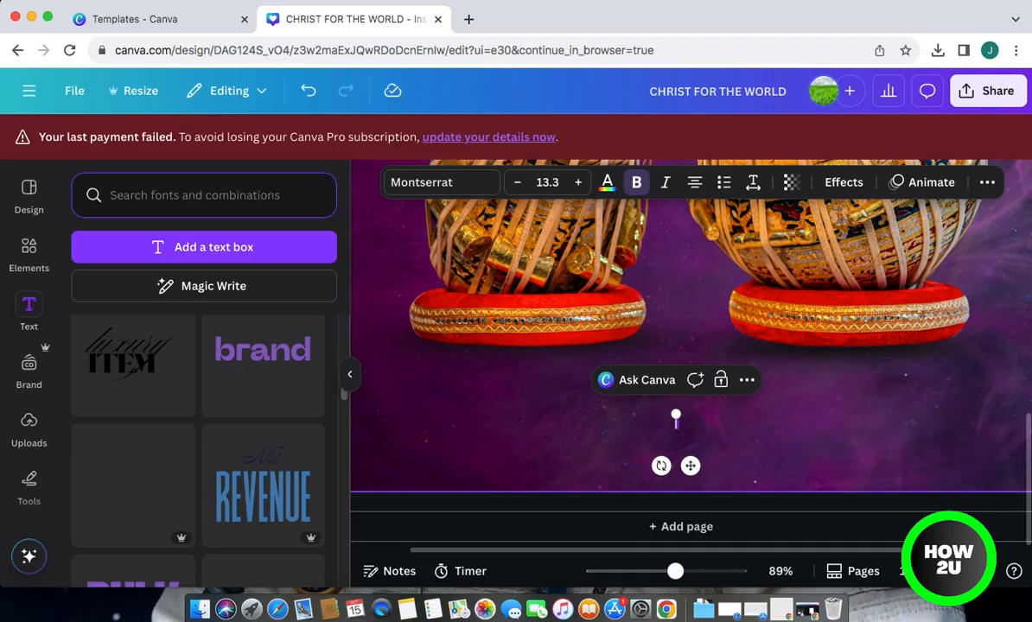
pyautogui.write('THIS')
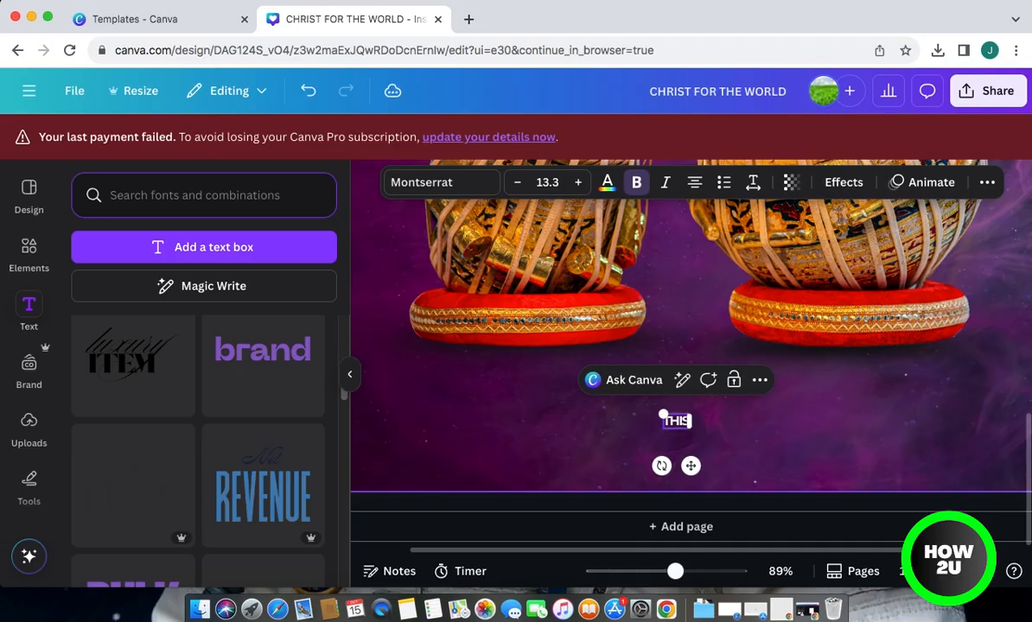
pyautogui.write(' SUNDAY')
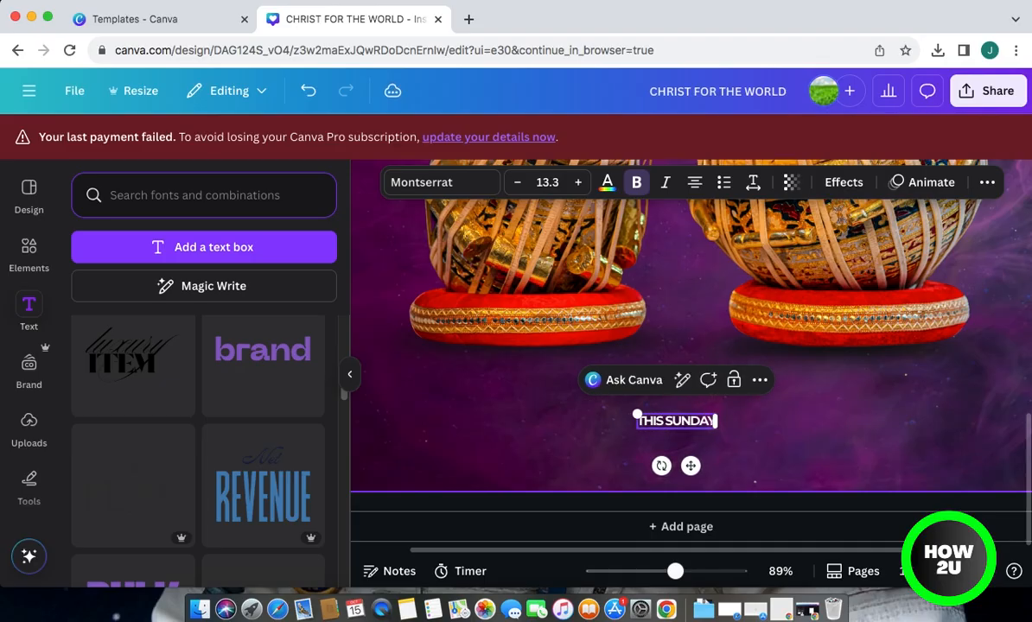
# Enlarge the THIS SUNDAY text to about font size 45.9
pyautogui.moveTo(636, 414); pyautogui.dragTo(458, 332)
pyautogui.click(662, 439)
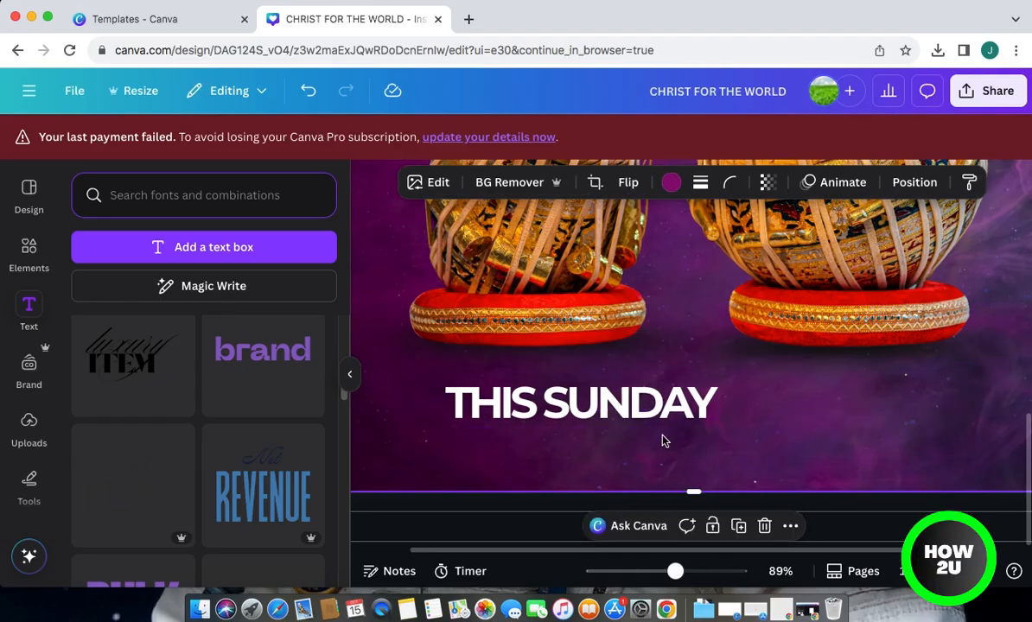
pyautogui.click(653, 410)
# Move the THIS SUNDAY text up over the drum heads, centred just below the Service subtitle
pyautogui.moveTo(652, 410); pyautogui.dragTo(735, 281)
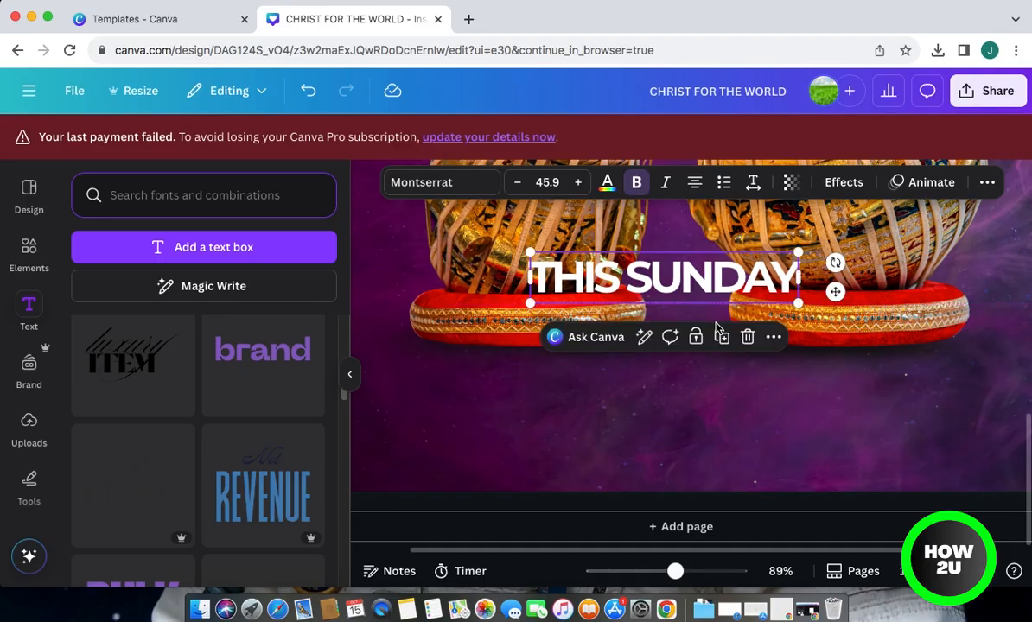
pyautogui.scroll(5, 799, 430)
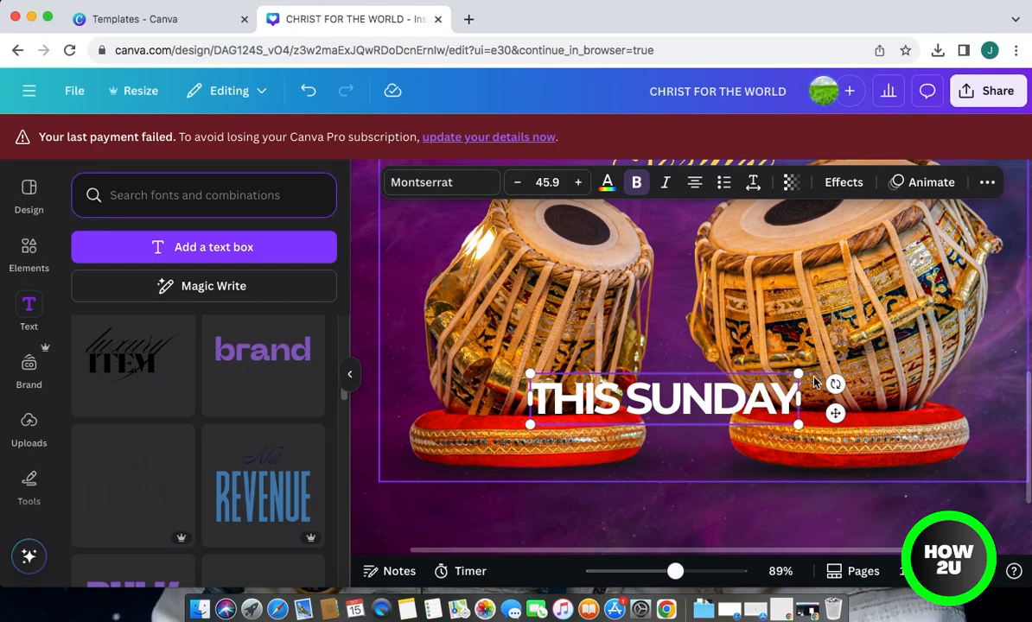
pyautogui.moveTo(723, 521); pyautogui.dragTo(752, 348)
pyautogui.scroll(-2, 848, 354)
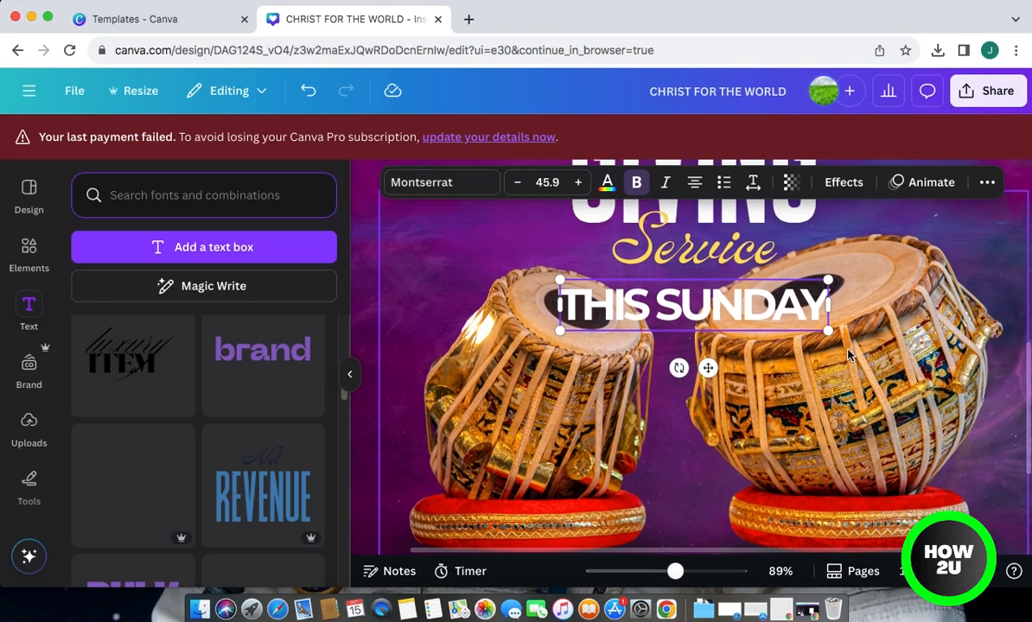
pyautogui.scroll(5, 848, 354)
pyautogui.scroll(-4, 849, 354)
pyautogui.scroll(-1, 848, 349)
pyautogui.moveTo(772, 338); pyautogui.dragTo(771, 334)
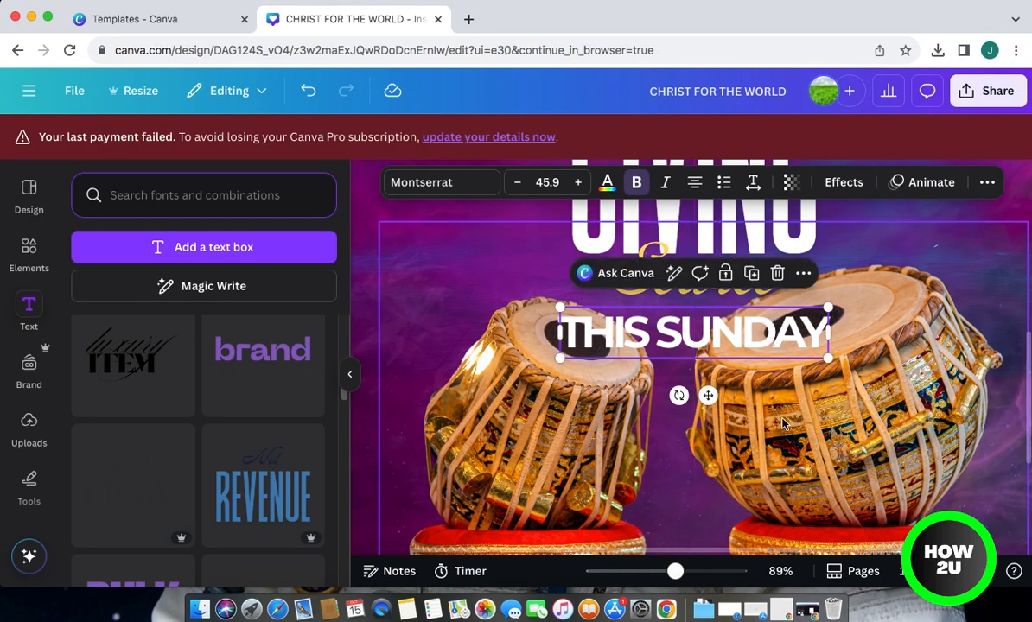
pyautogui.scroll(-1, 782, 422)
pyautogui.scroll(4, 781, 423)
pyautogui.scroll(-4, 784, 424)
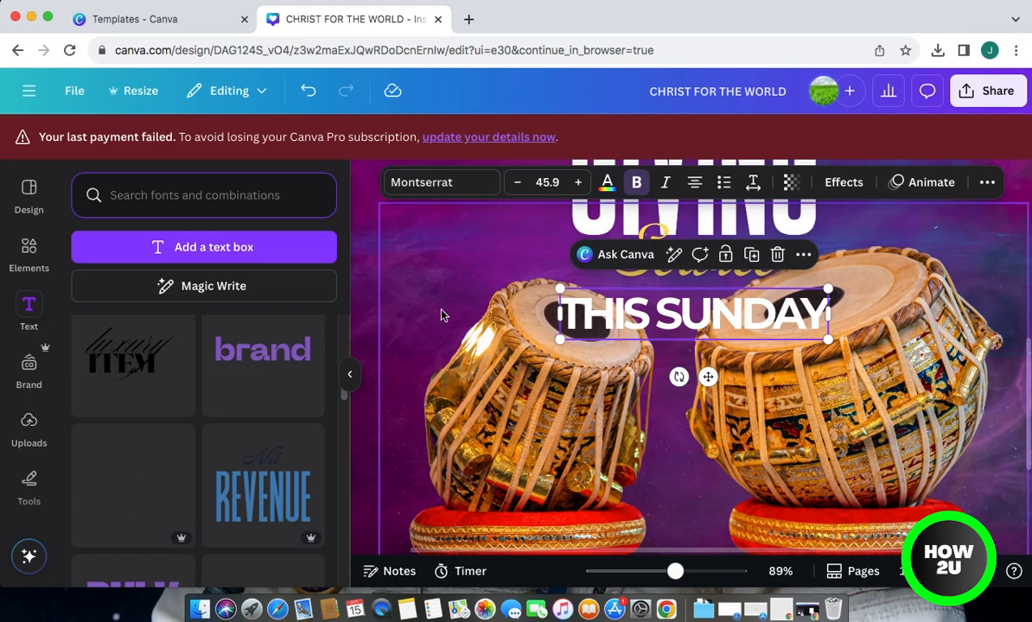
# Apply the Lift effect to the THIS SUNDAY text at intensity 100 and deselect the text
pyautogui.click(685, 439)
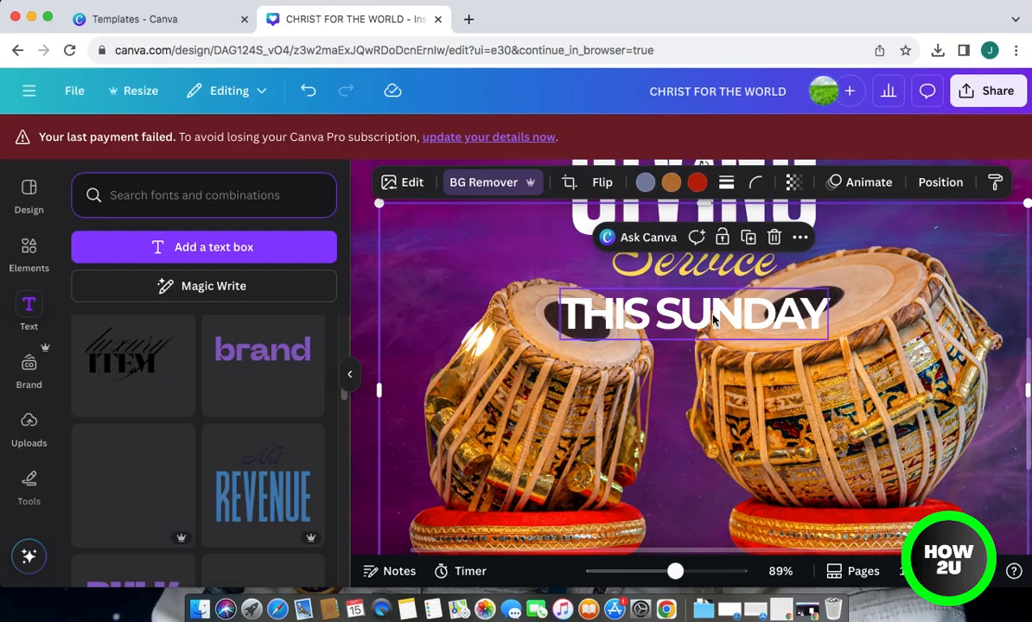
pyautogui.click(814, 335)
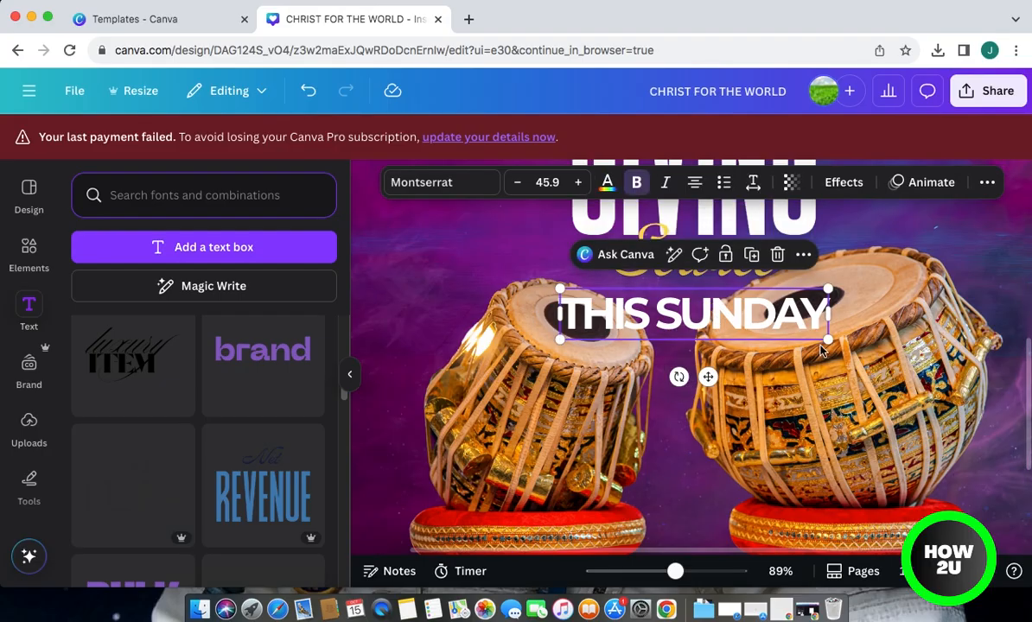
pyautogui.click(839, 188)
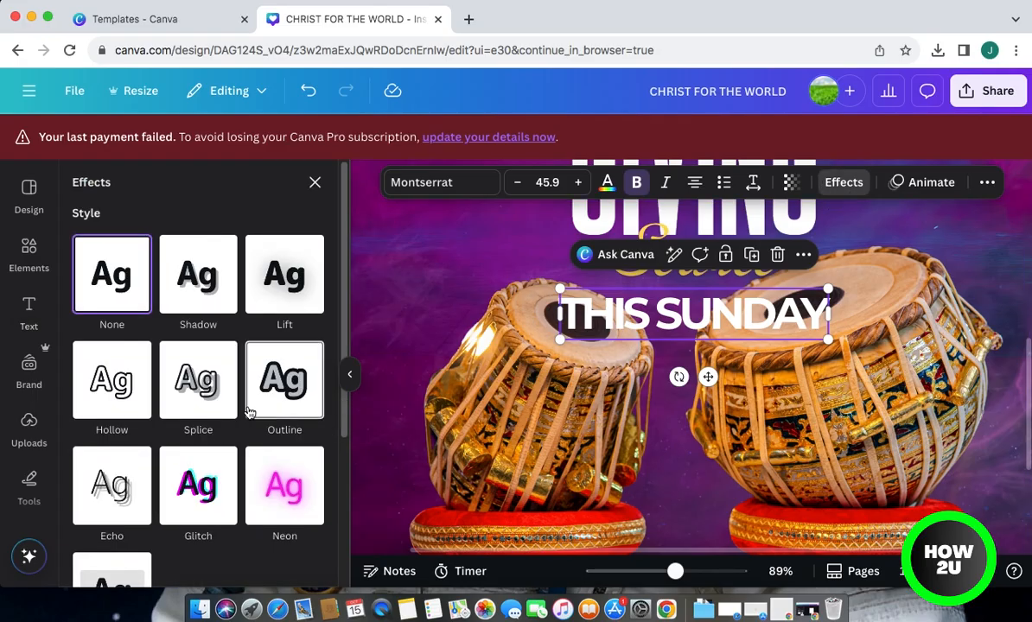
pyautogui.click(291, 278)
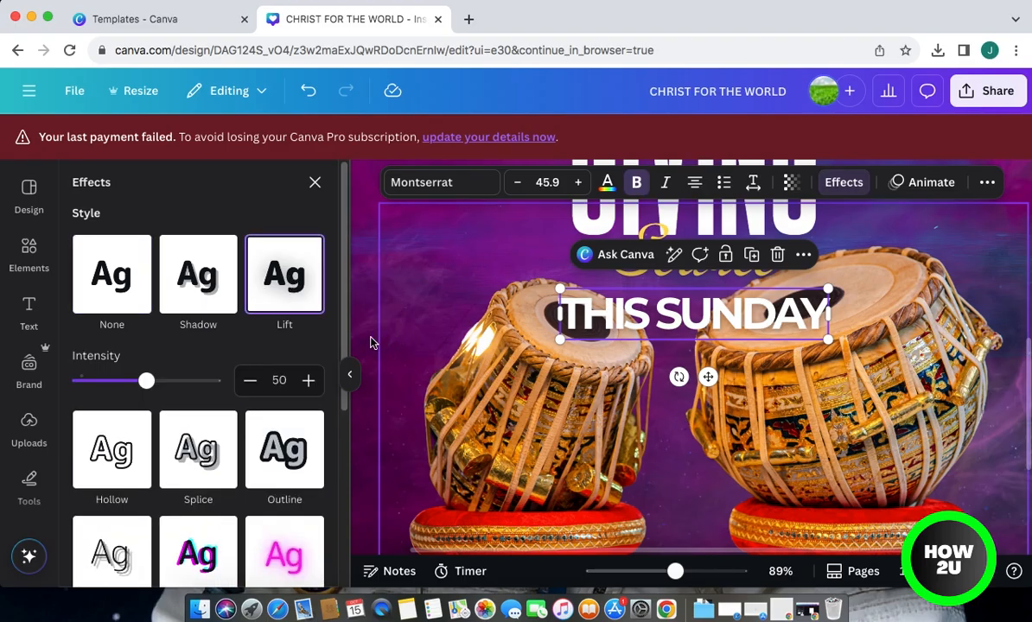
pyautogui.moveTo(146, 381)
pyautogui.mouseDown()
pyautogui.moveTo(217, 386)
pyautogui.moveTo(83, 378)
pyautogui.moveTo(215, 374)
pyautogui.moveTo(86, 375)
pyautogui.moveTo(222, 383)
pyautogui.moveTo(167, 393)
pyautogui.moveTo(93, 382)
pyautogui.moveTo(176, 381)
pyautogui.moveTo(149, 381)
pyautogui.mouseUp()
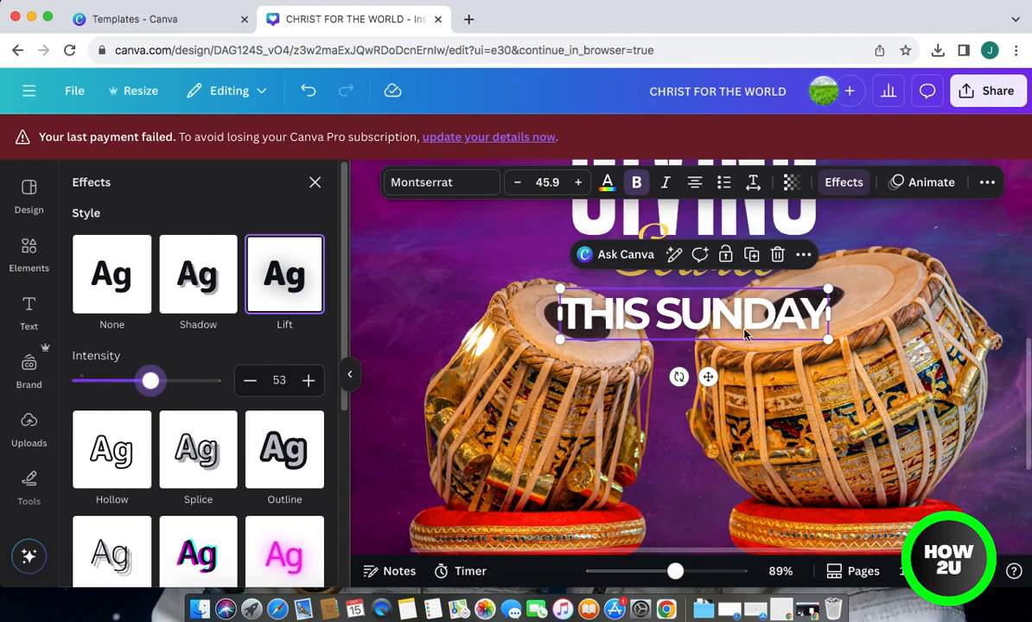
pyautogui.moveTo(154, 382); pyautogui.dragTo(238, 400)
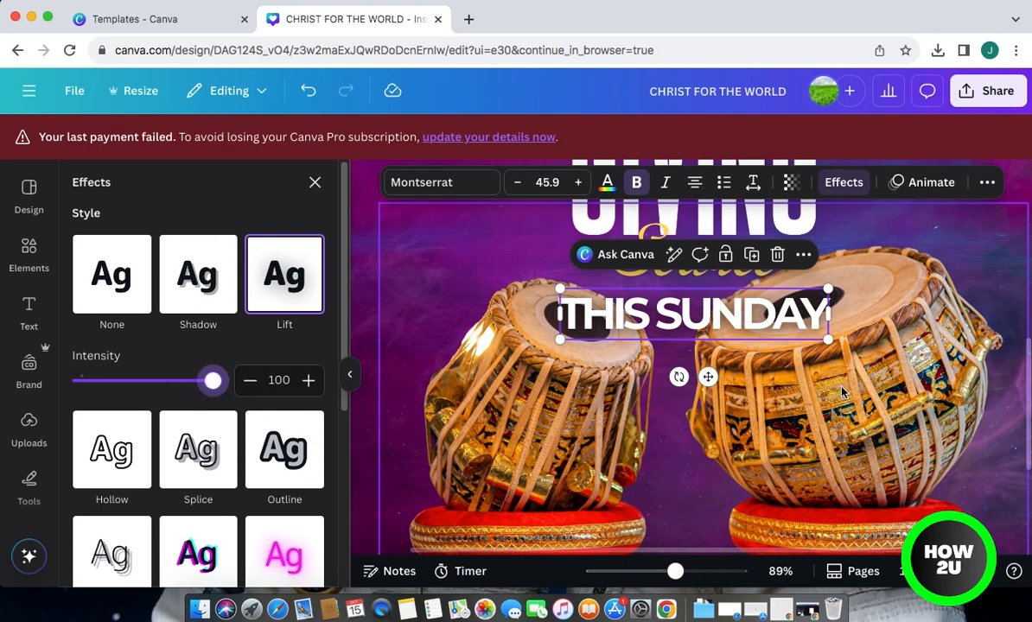
pyautogui.click(899, 349)
pyautogui.click(410, 339)
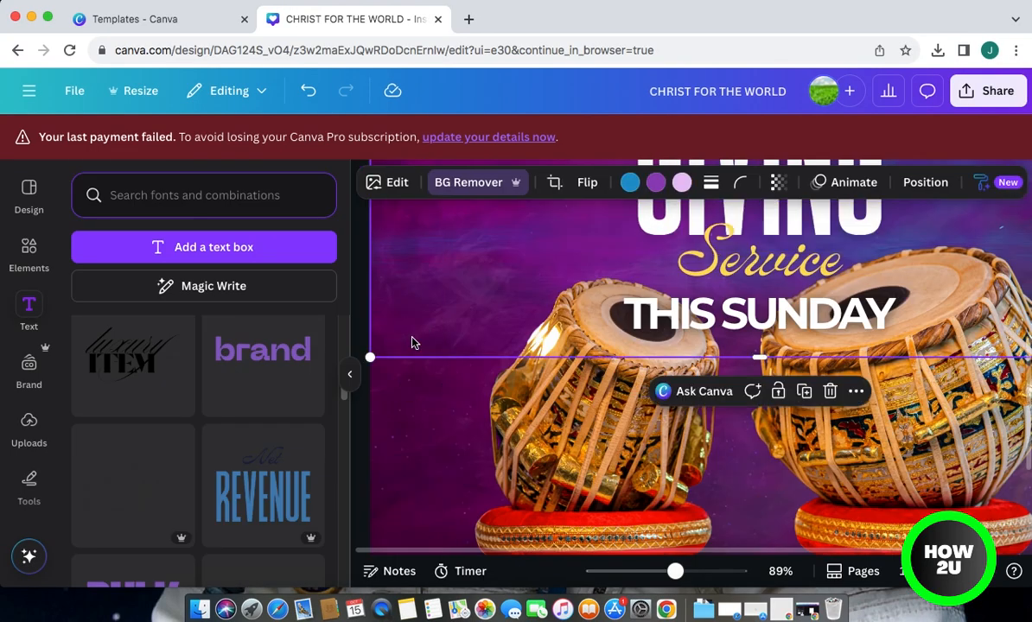
pyautogui.click(799, 456)
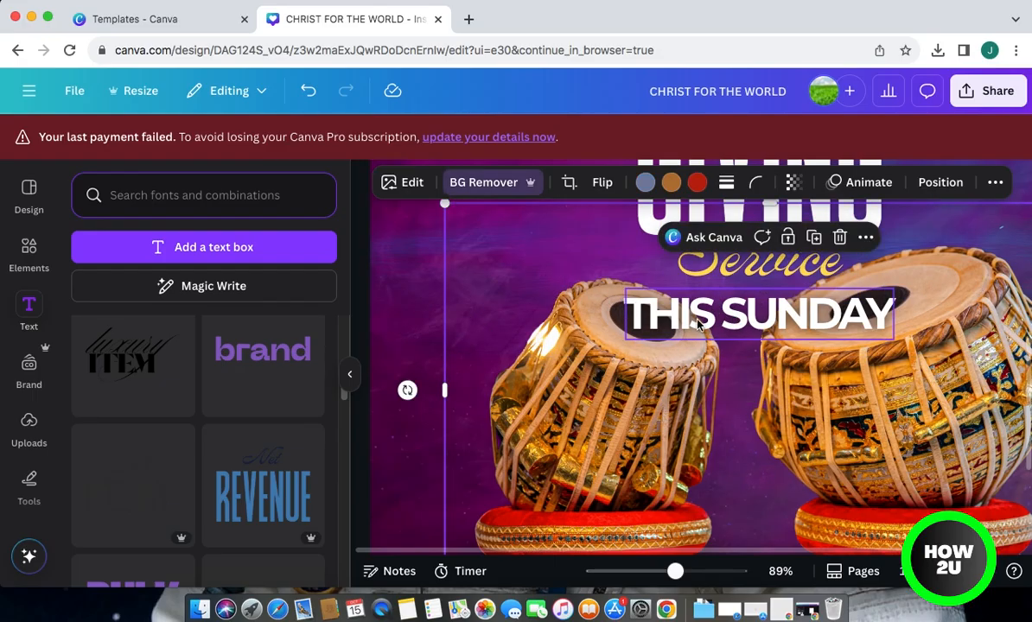
# Search the elements library for GRADIENT RECTANGLE BOX
pyautogui.click(29, 249)
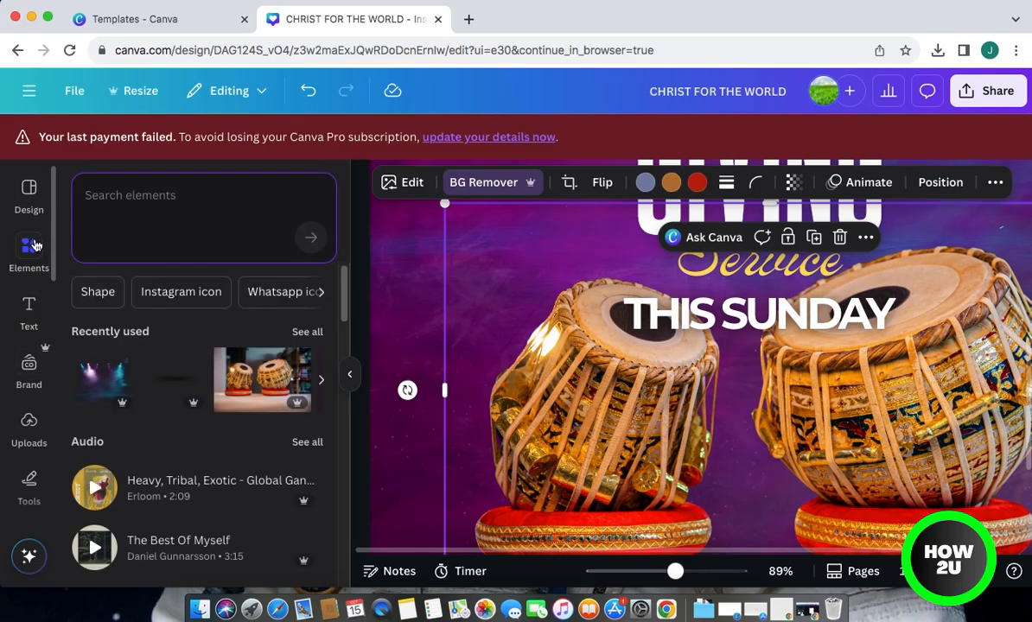
pyautogui.click(207, 204)
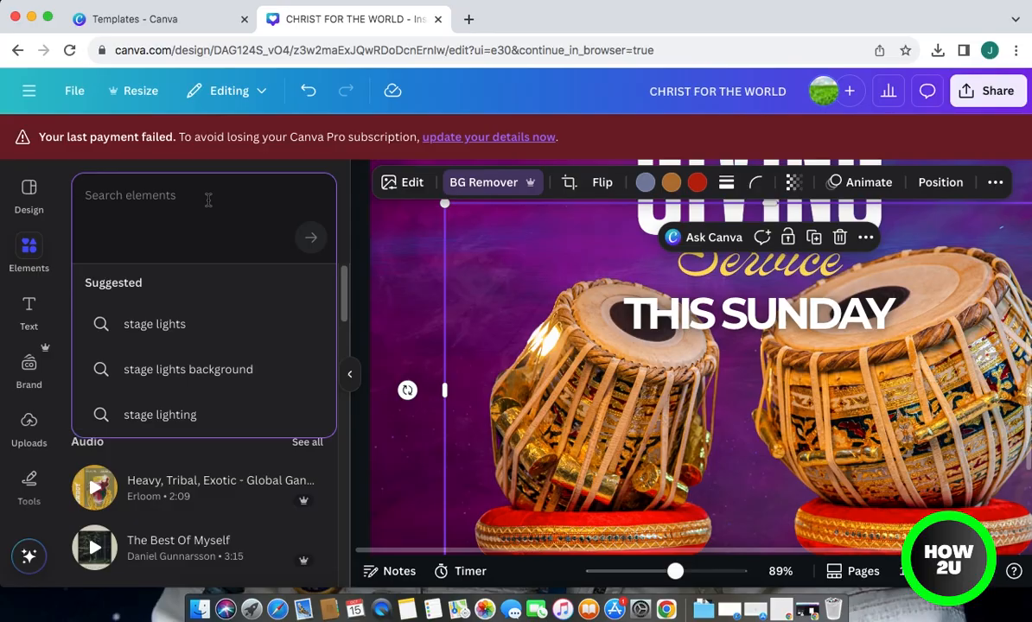
pyautogui.write('GRAGIE')
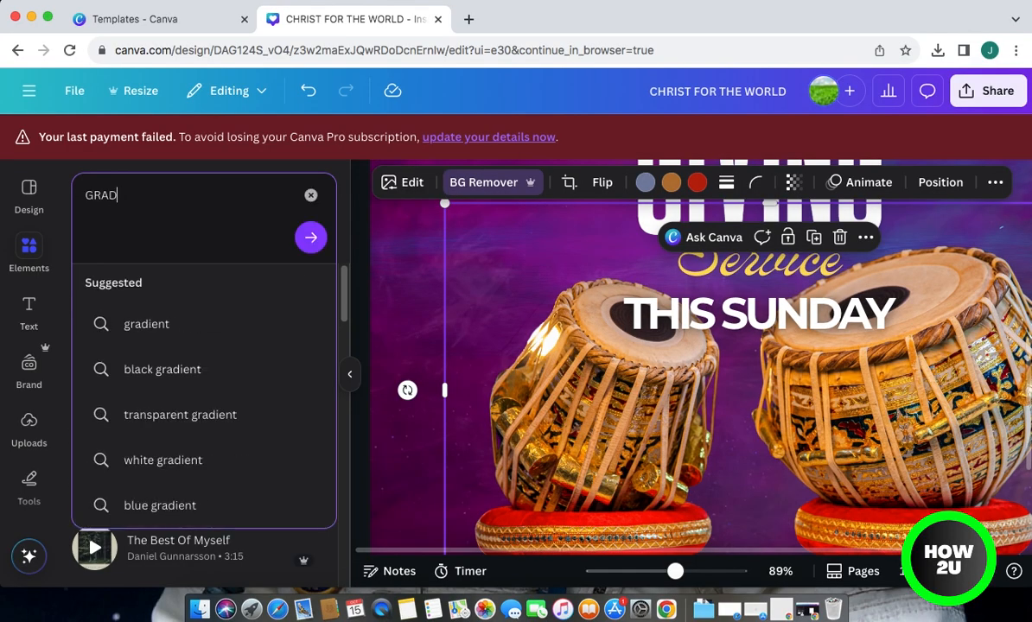
pyautogui.press('BackSpace')
pyautogui.press('BackSpace')
pyautogui.press('BackSpace')
pyautogui.write('IENT REC')
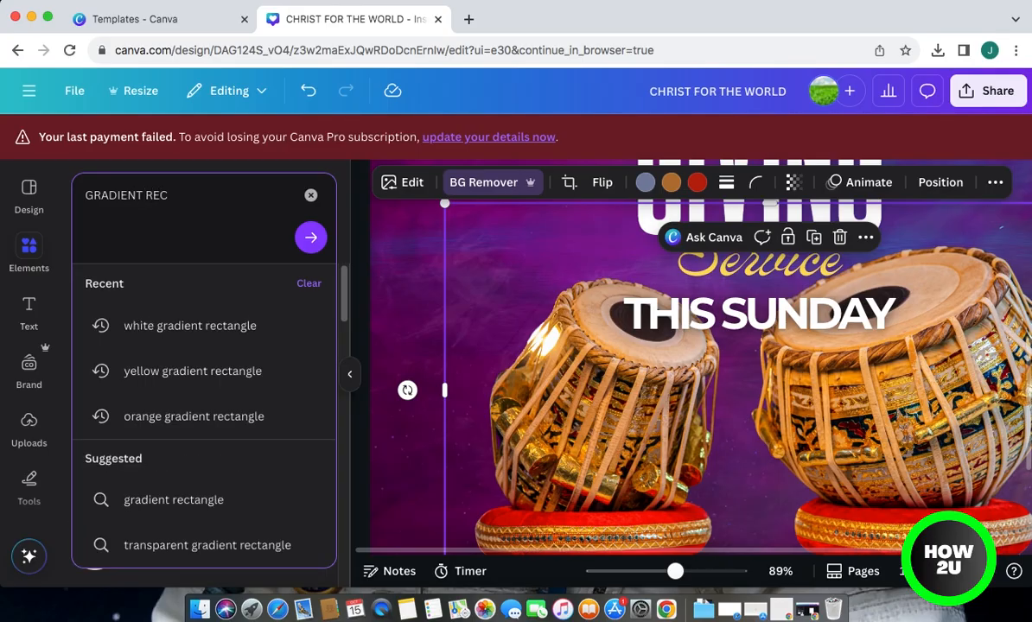
pyautogui.write('TANC')
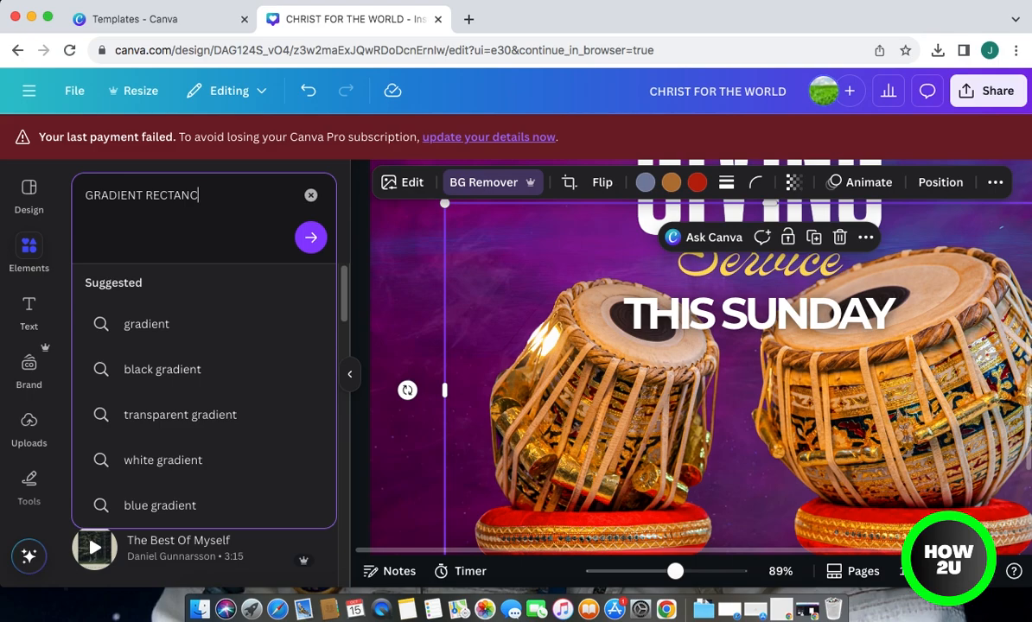
pyautogui.press('BackSpace')
pyautogui.write('GLE')
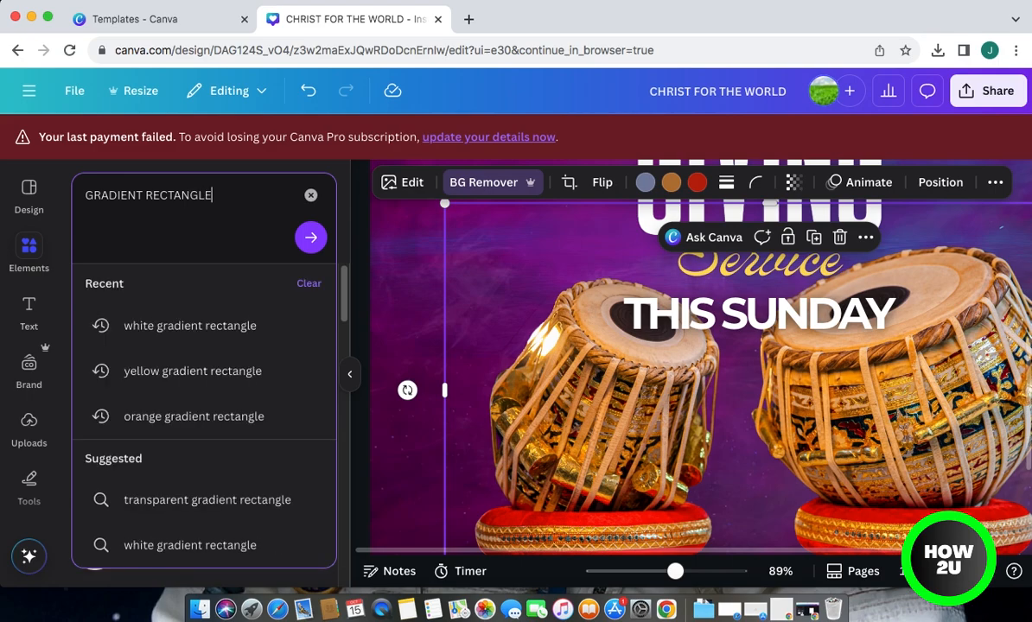
pyautogui.write(' BOX')
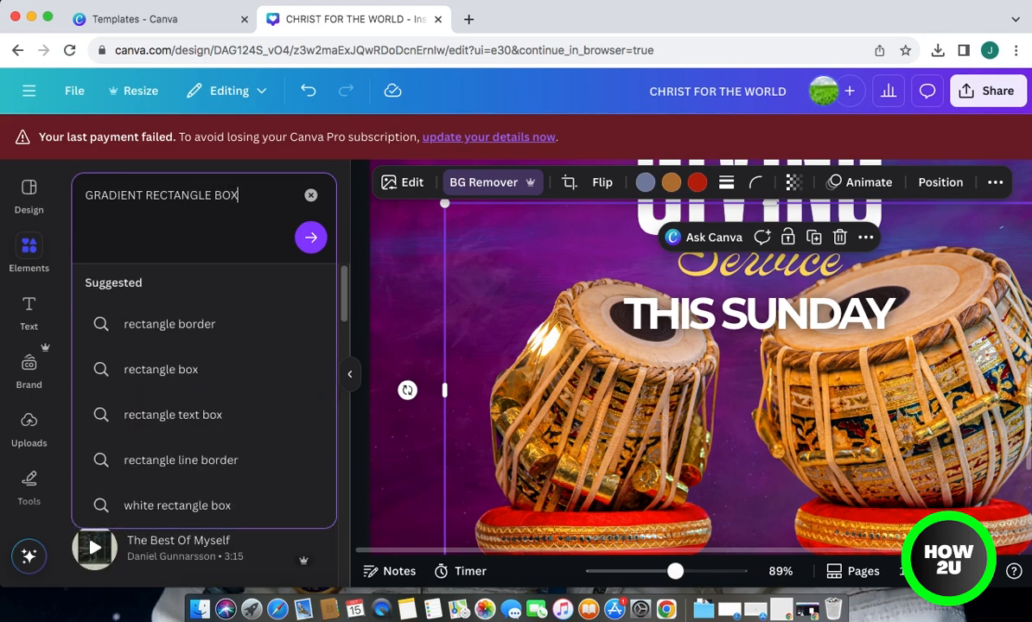
pyautogui.press('Return')
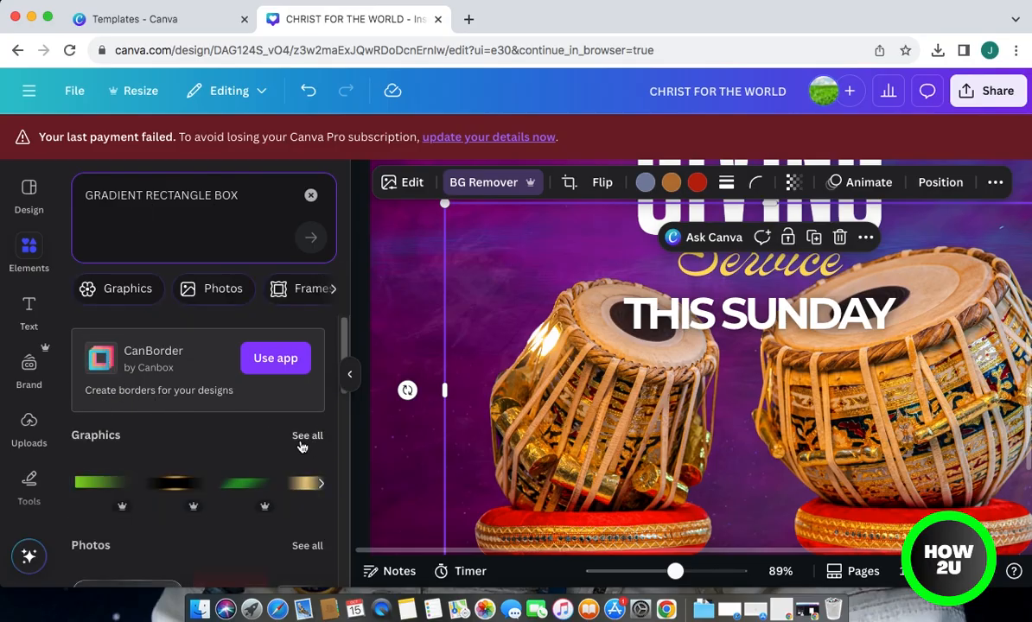
# Browse all graphics results and insert the yellow gradient rectangle with faded ends into the design
pyautogui.click(306, 437)
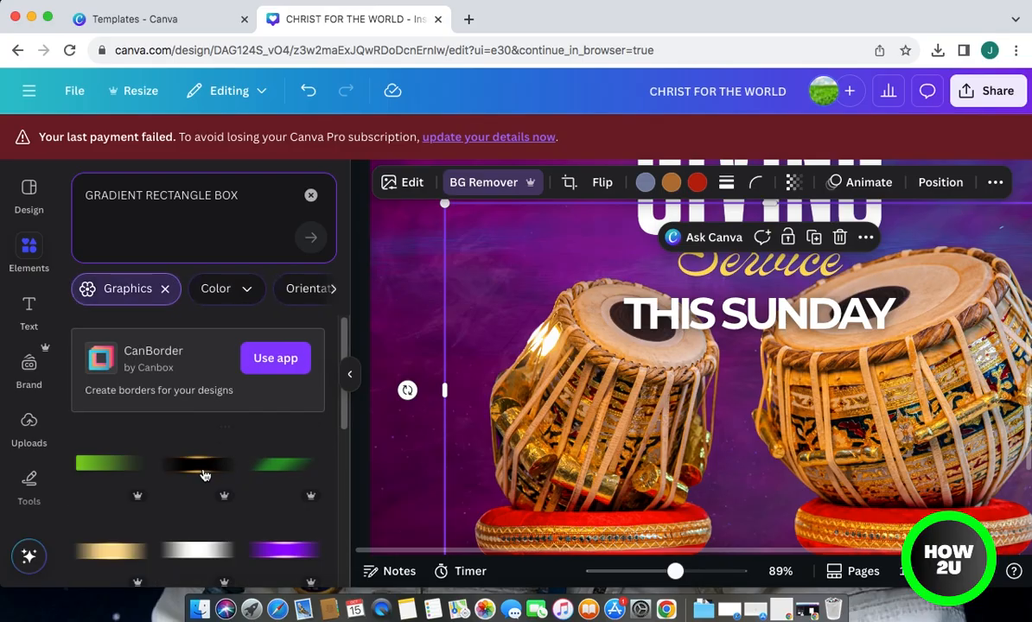
pyautogui.scroll(-4, 242, 460)
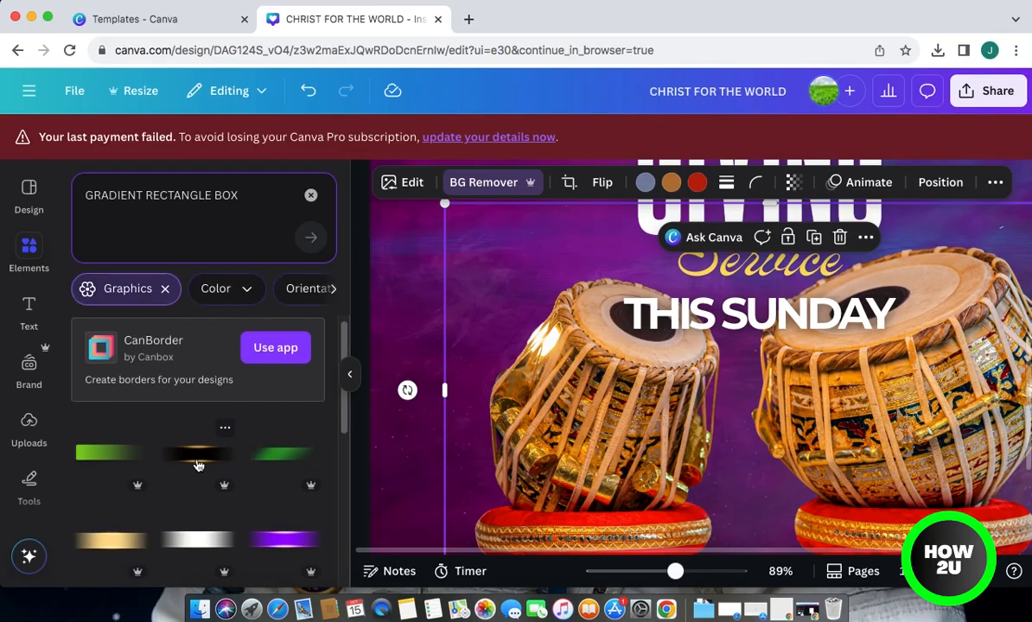
pyautogui.scroll(-2, 218, 468)
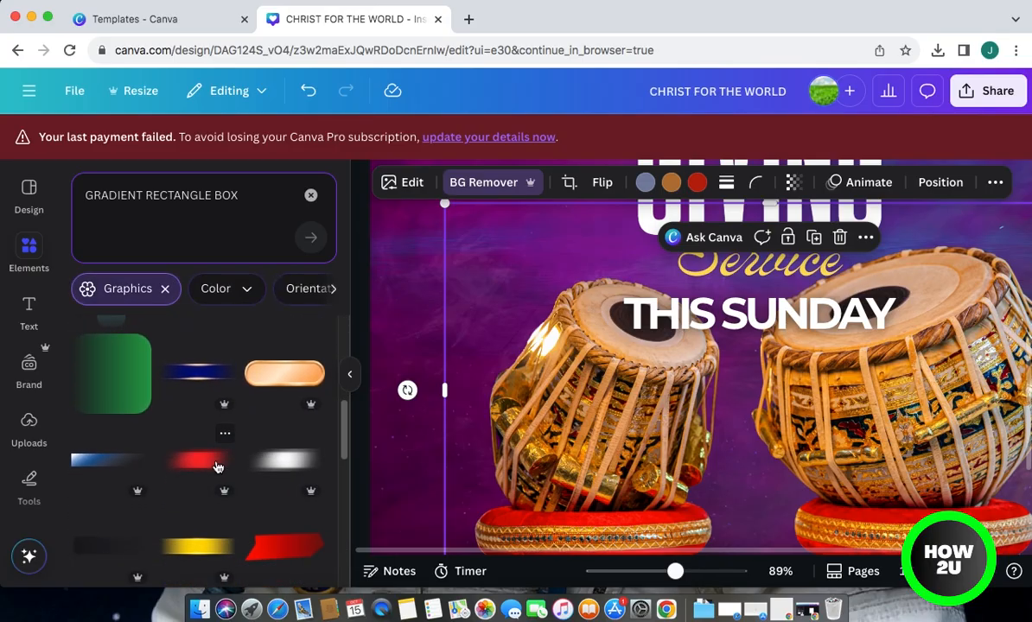
pyautogui.scroll(-1, 220, 470)
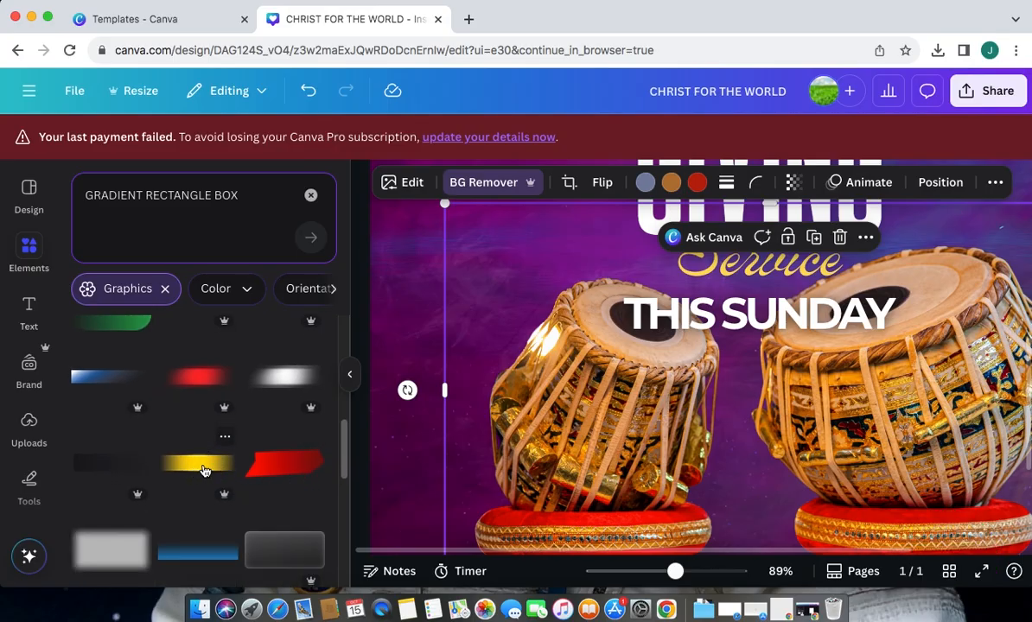
pyautogui.click(204, 470)
# Shrink the yellow gradient rectangle to roughly the size of the THIS SUNDAY text and place it over that text
pyautogui.moveTo(520, 255); pyautogui.dragTo(525, 375)
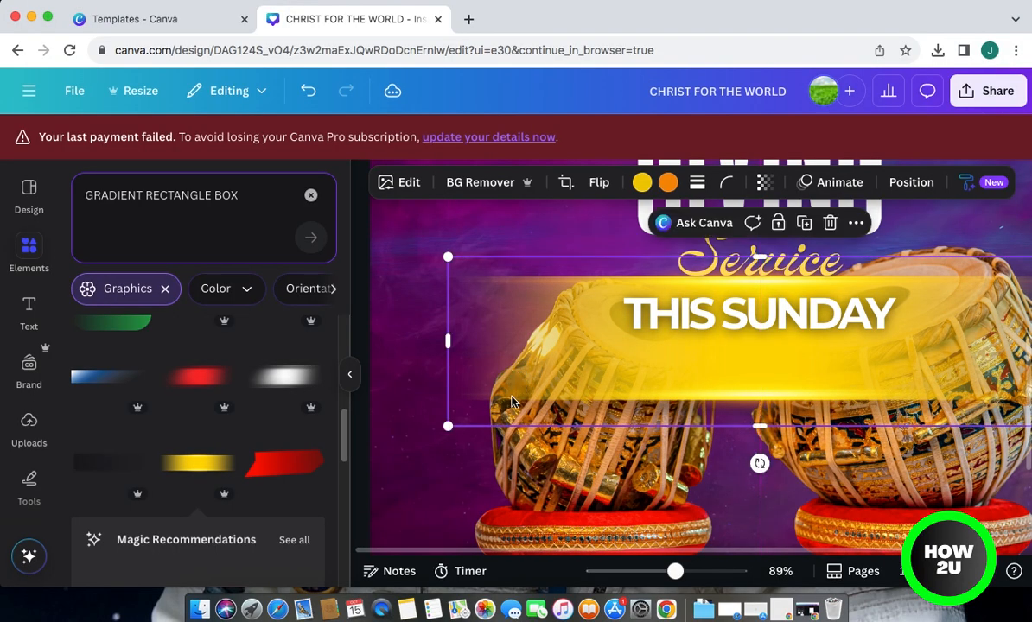
pyautogui.moveTo(449, 429); pyautogui.dragTo(810, 326)
pyautogui.moveTo(916, 285); pyautogui.dragTo(767, 319)
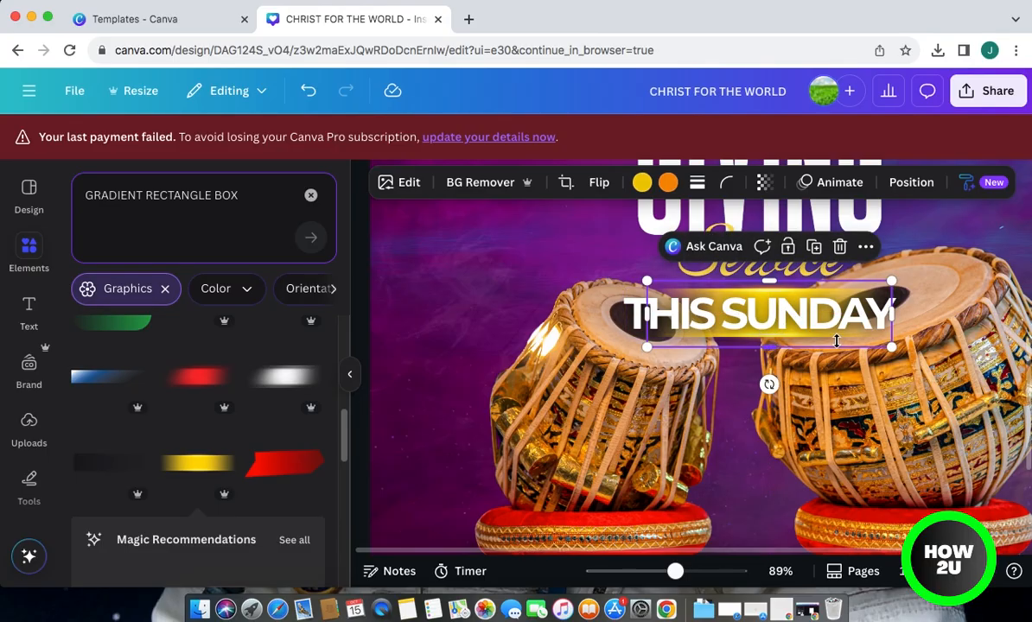
# Stretch the yellow gradient rectangle past both ends of the THIS SUNDAY text and clear the elements search
pyautogui.moveTo(895, 349); pyautogui.dragTo(921, 355)
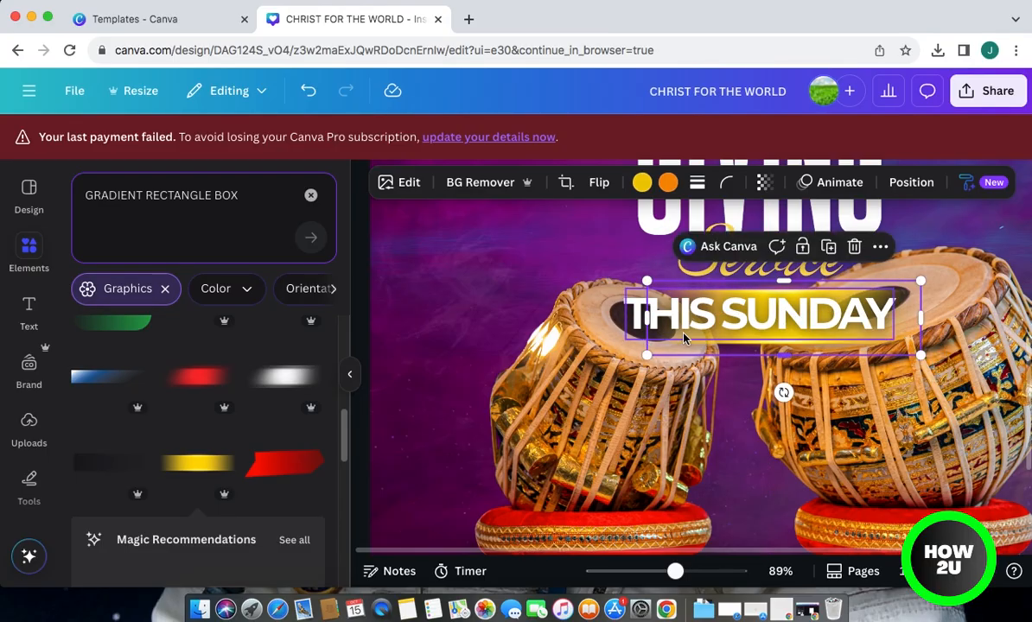
pyautogui.moveTo(649, 322); pyautogui.dragTo(602, 315)
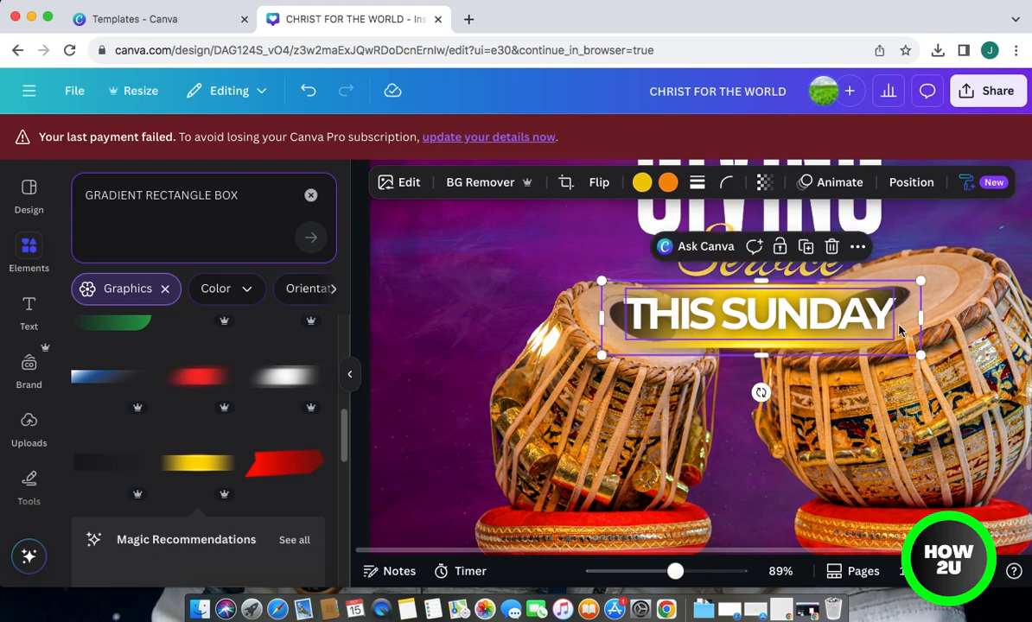
pyautogui.click(749, 461)
pyautogui.scroll(-5, 769, 423)
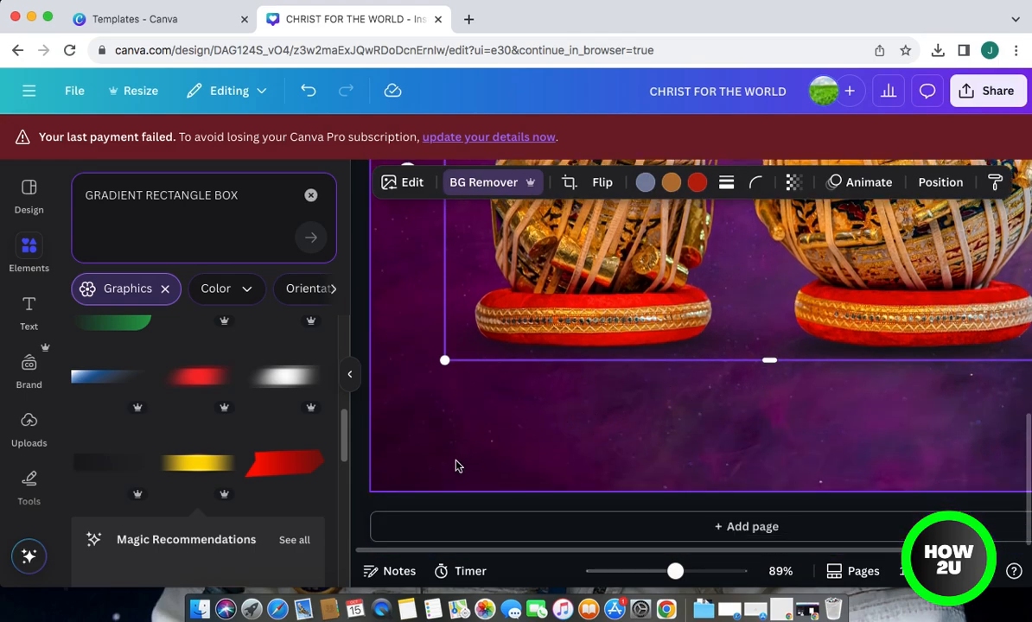
pyautogui.click(564, 456)
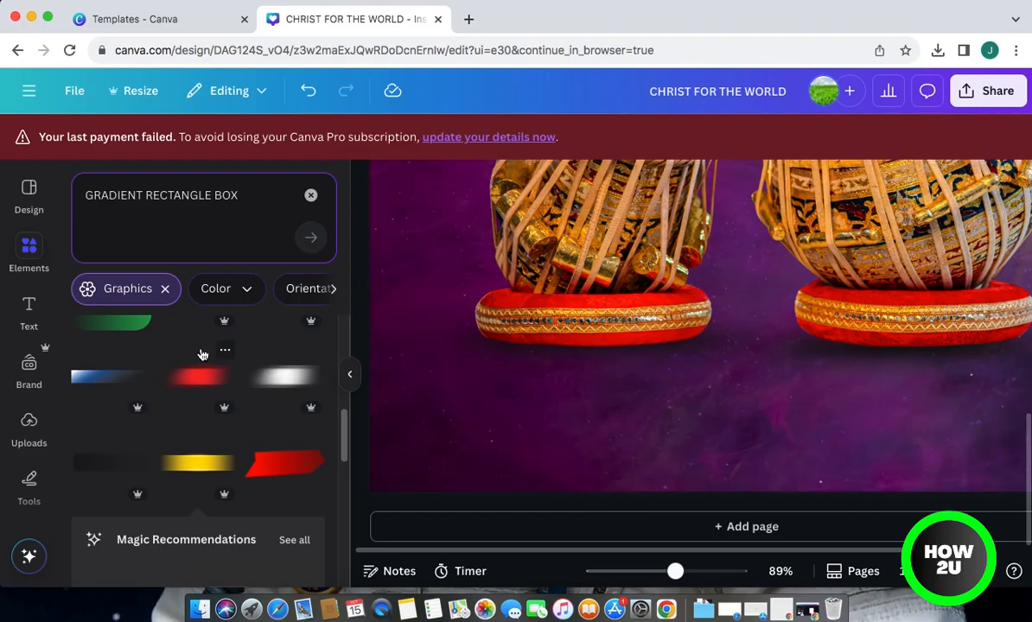
pyautogui.click(310, 195)
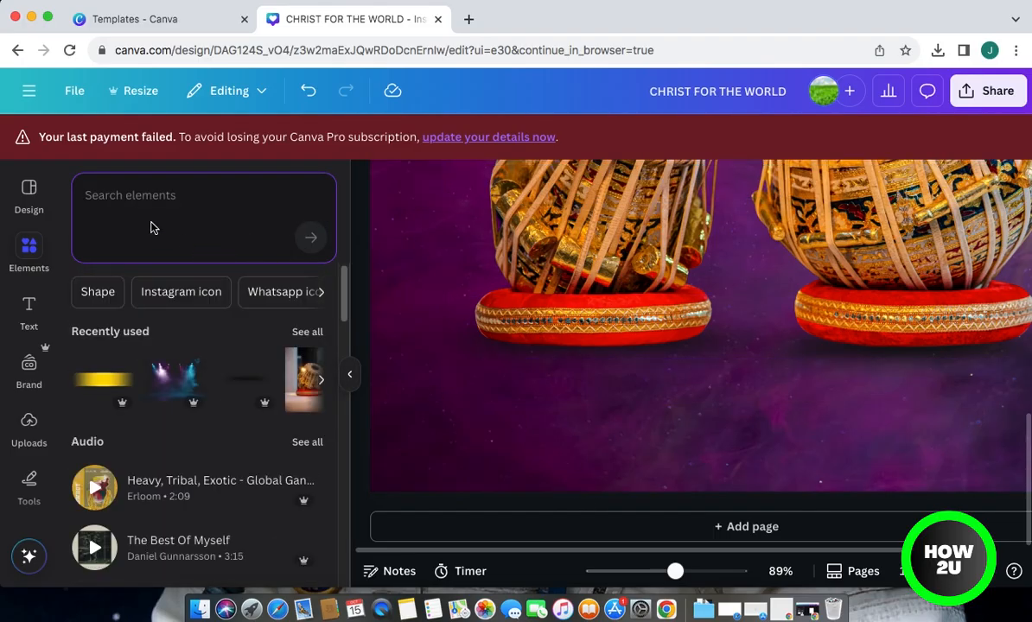
# Duplicate the THIS SUNDAY text and place the copy just below the tabla drums
pyautogui.scroll(5, 706, 317)
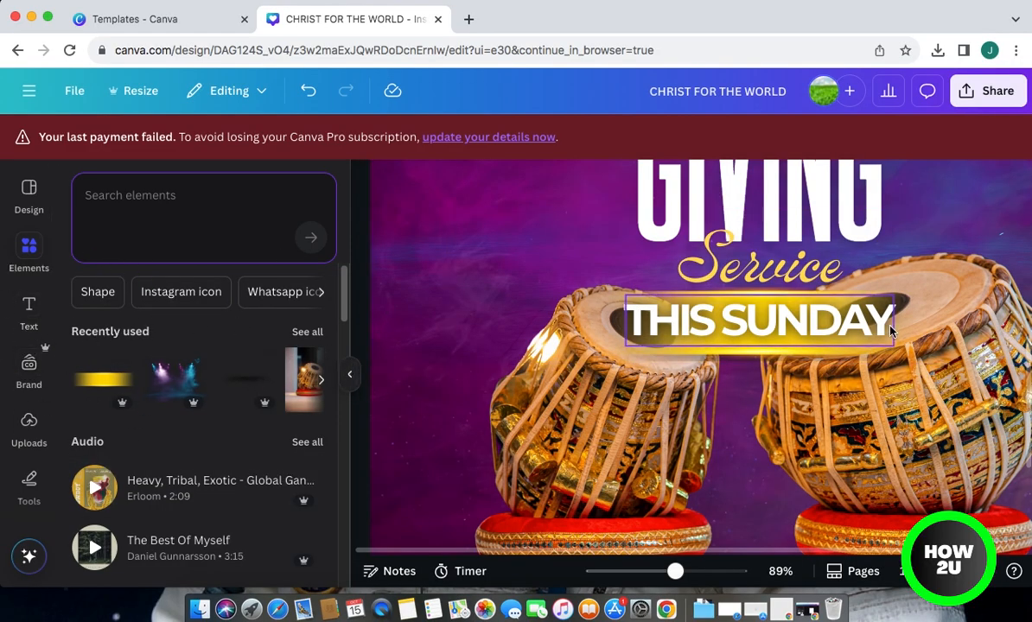
pyautogui.click(824, 324)
pyautogui.moveTo(824, 323); pyautogui.dragTo(805, 502)
pyautogui.scroll(2, 825, 445)
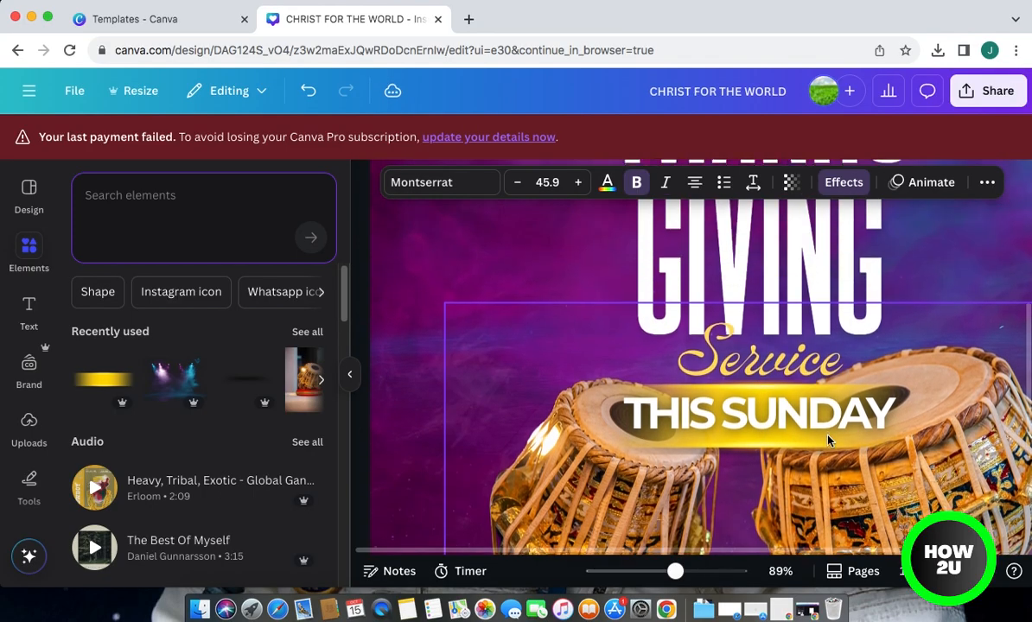
pyautogui.scroll(-4, 828, 438)
pyautogui.moveTo(781, 309); pyautogui.dragTo(772, 403)
# Replace the copied text below the drums with 10AM PROMPT and nudge it slightly toward the flyer's centre
pyautogui.doubleClick(785, 401)
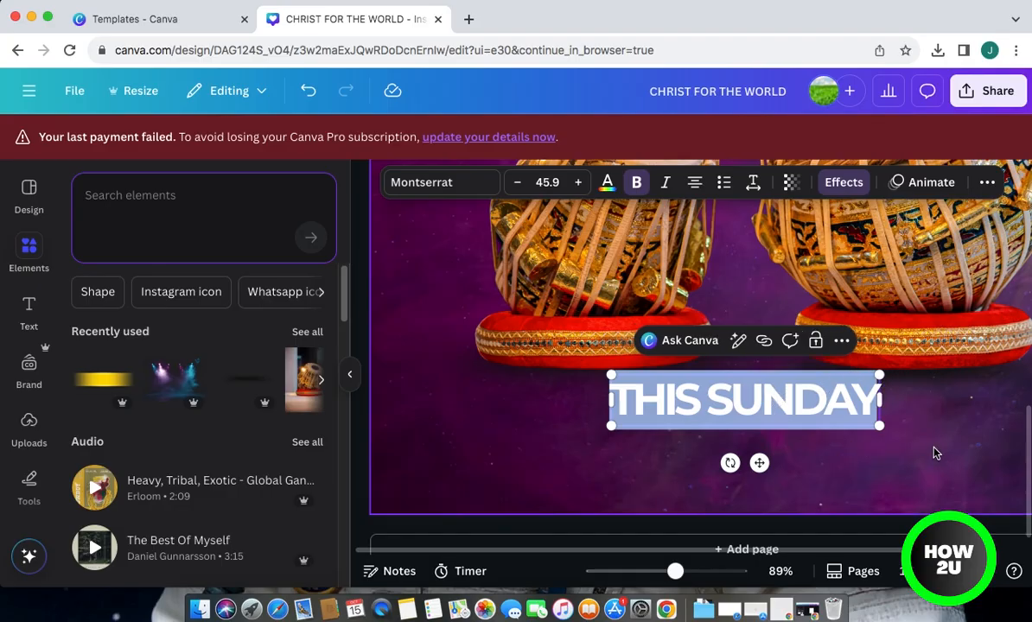
pyautogui.write('10AM PROMPT')
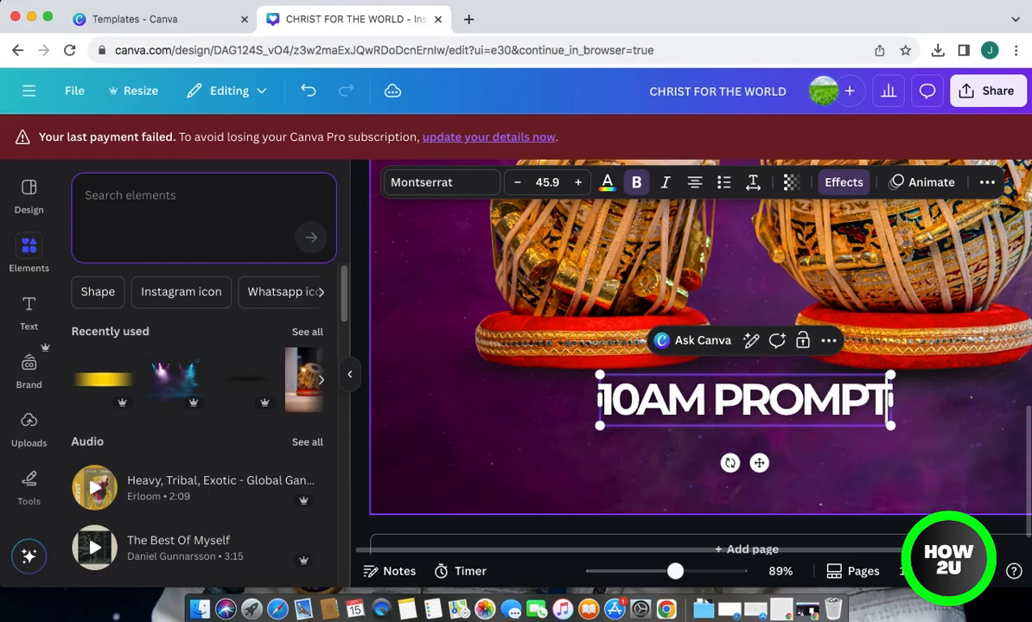
pyautogui.click(734, 470)
pyautogui.moveTo(759, 404); pyautogui.dragTo(744, 408)
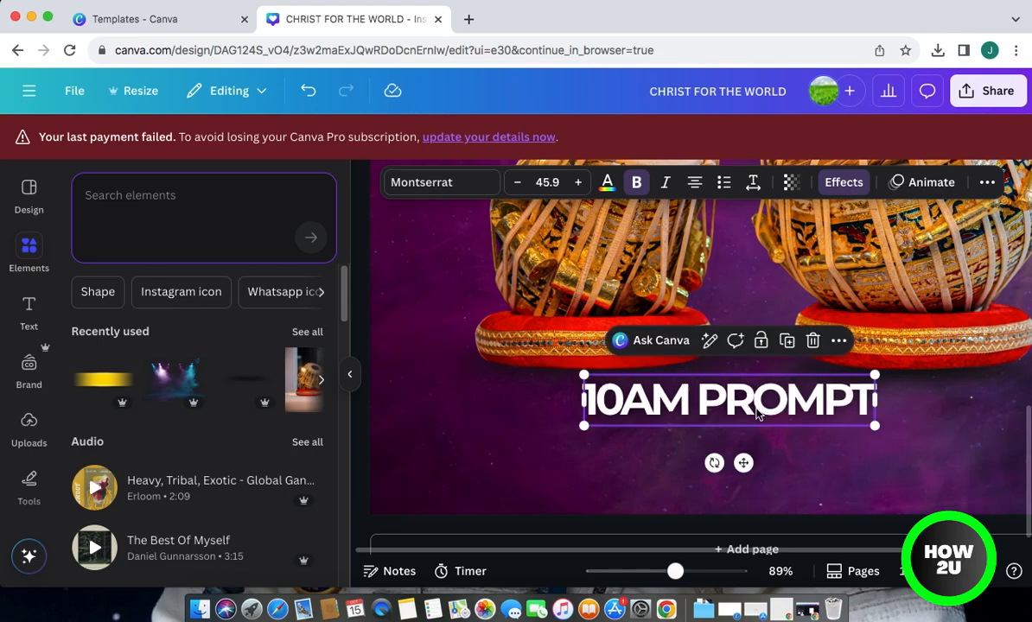
# Duplicate the 10AM PROMPT text, shrink the copy to size 27.9 and place it centred directly beneath the original
pyautogui.click(786, 340)
pyautogui.moveTo(765, 413); pyautogui.dragTo(771, 441)
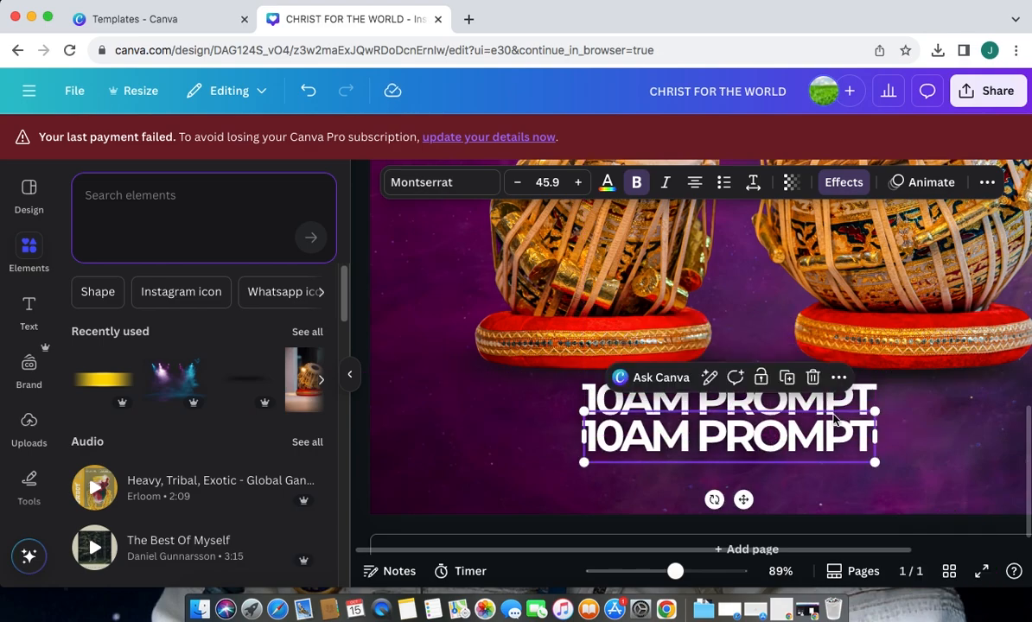
pyautogui.moveTo(877, 413); pyautogui.dragTo(862, 416)
pyautogui.moveTo(812, 426); pyautogui.dragTo(875, 445)
# Replace the smaller copy's text with ANYWHERE IN LAGOS and try the uppercase toggle on it
pyautogui.doubleClick(784, 449)
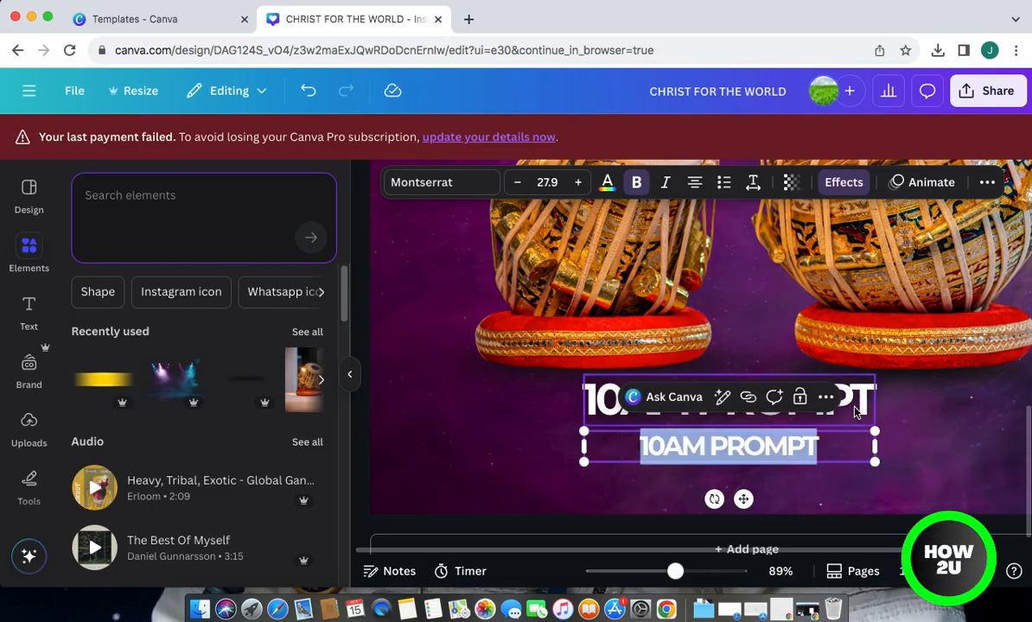
pyautogui.write('ANY')
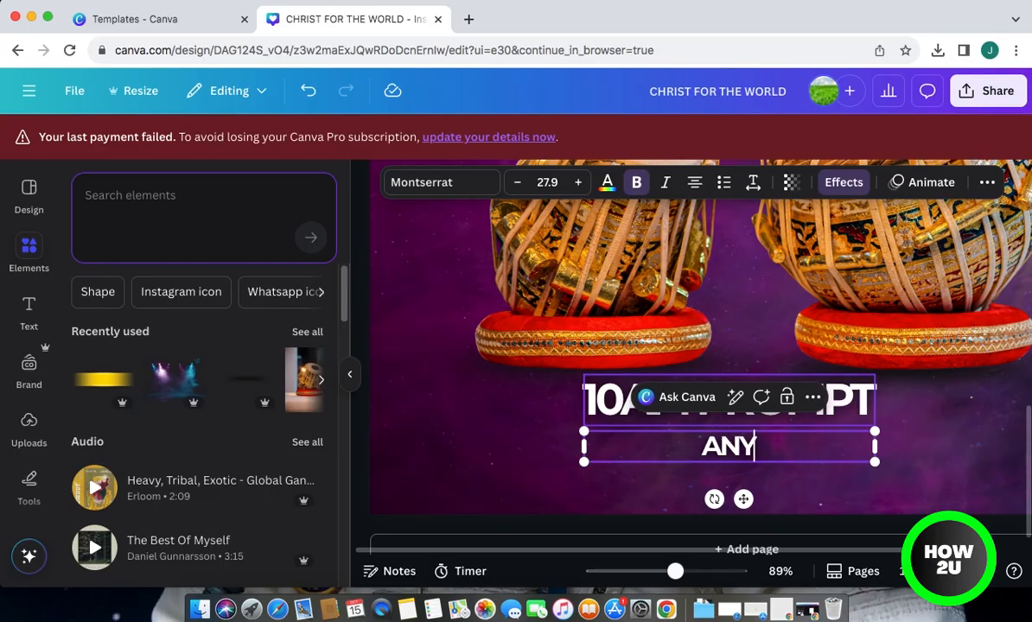
pyautogui.write('WHERE IN LAGOS')
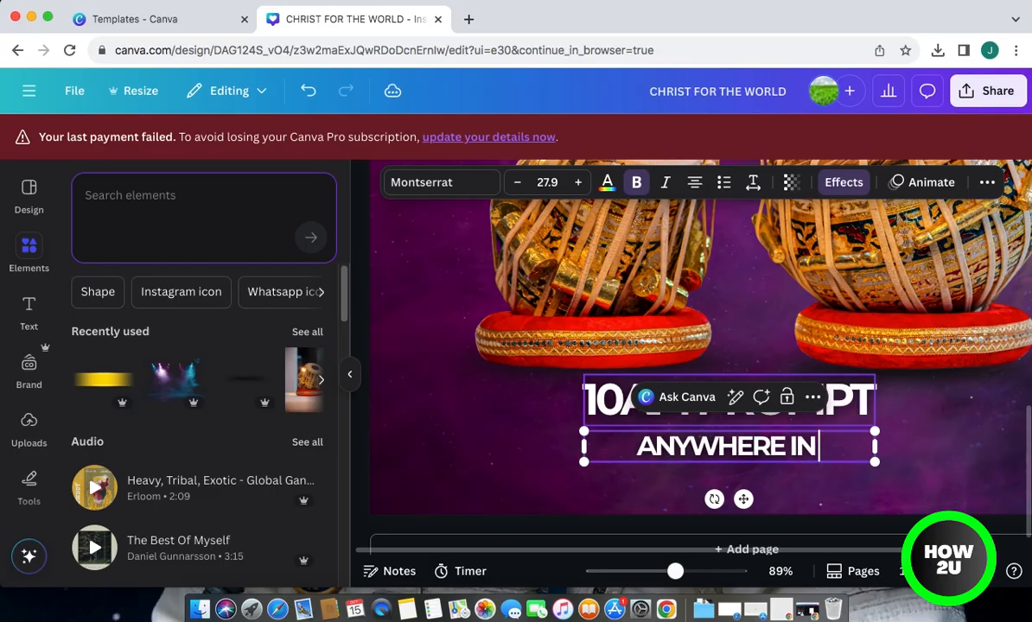
pyautogui.click(527, 460)
pyautogui.click(777, 461)
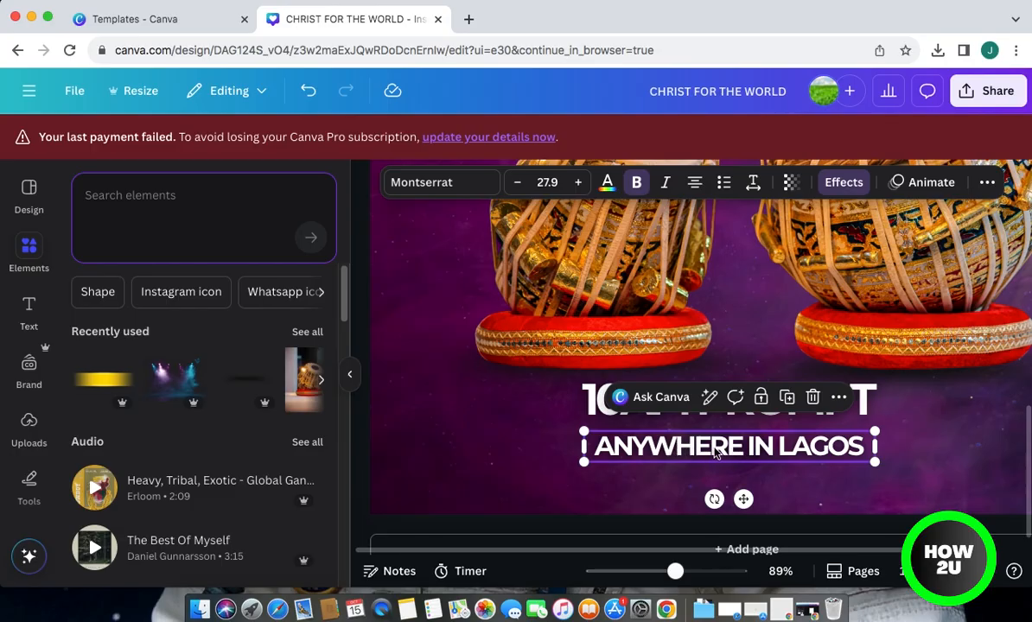
pyautogui.click(987, 182)
pyautogui.click(882, 219)
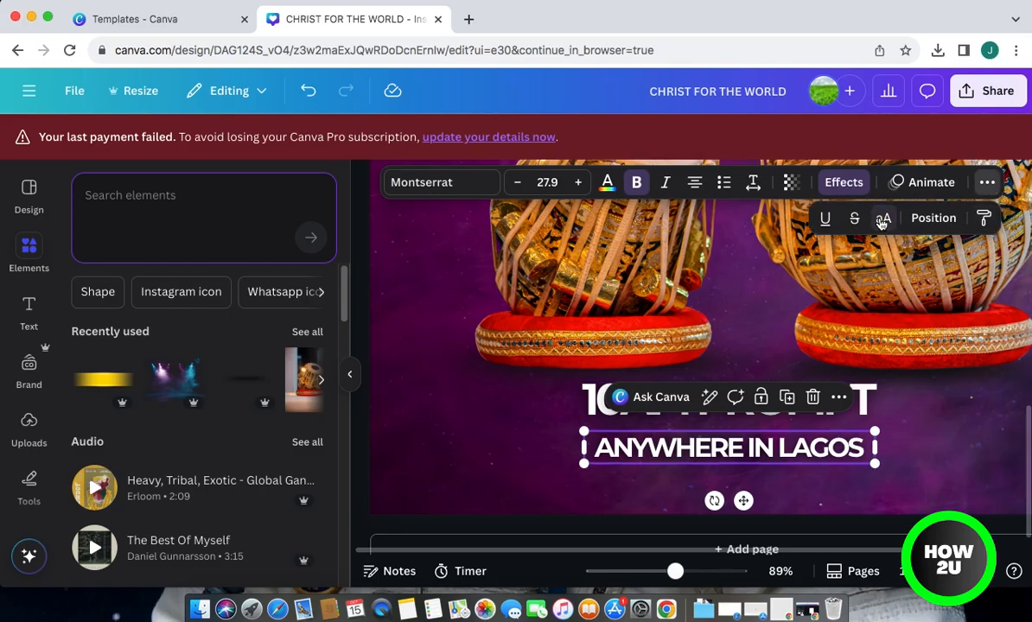
# Retype the line beneath 10AM PROMPT in mixed case as Anywhere in Lagos
pyautogui.doubleClick(764, 448)
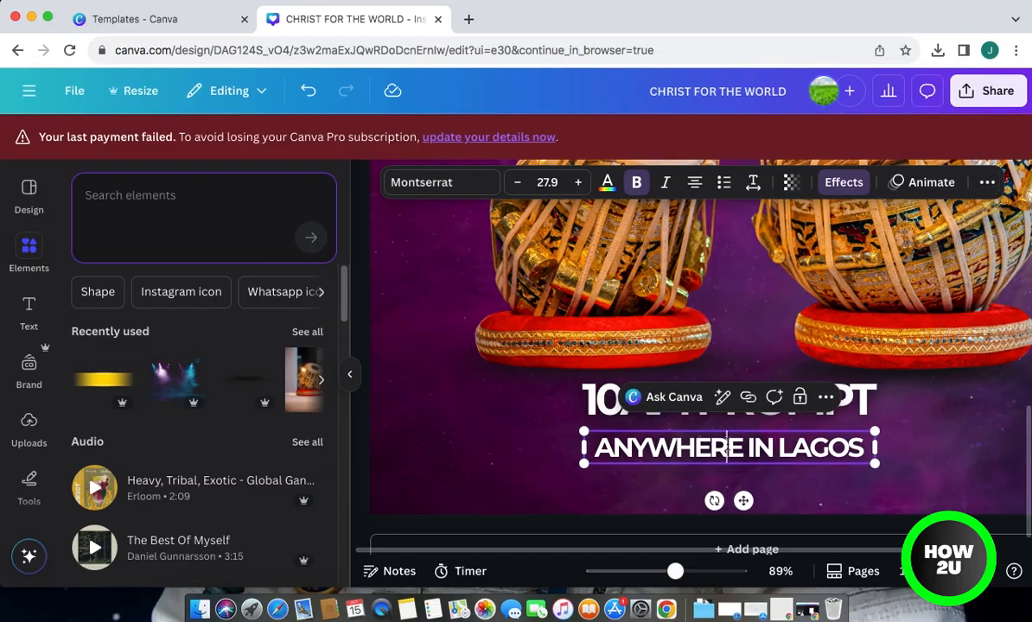
pyautogui.tripleClick(728, 444)
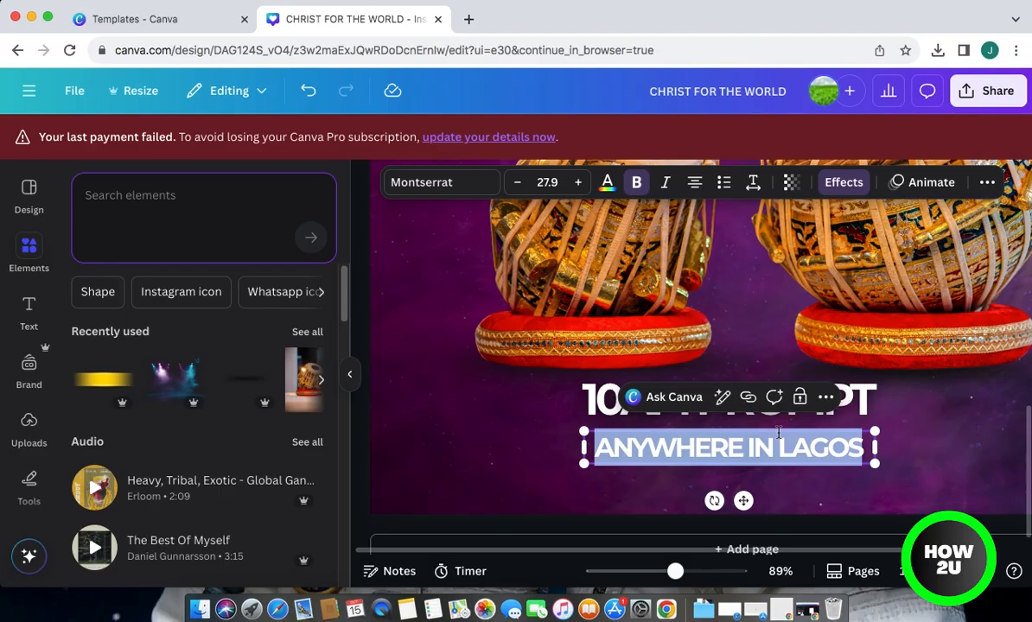
pyautogui.write('Anywhere in lagos')
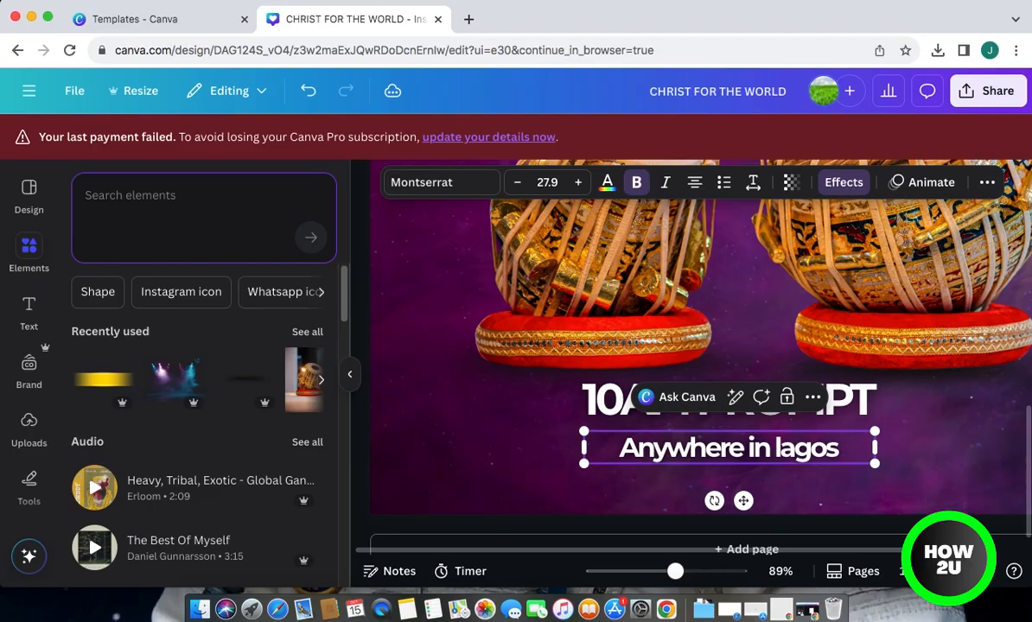
pyautogui.press('BackSpace')
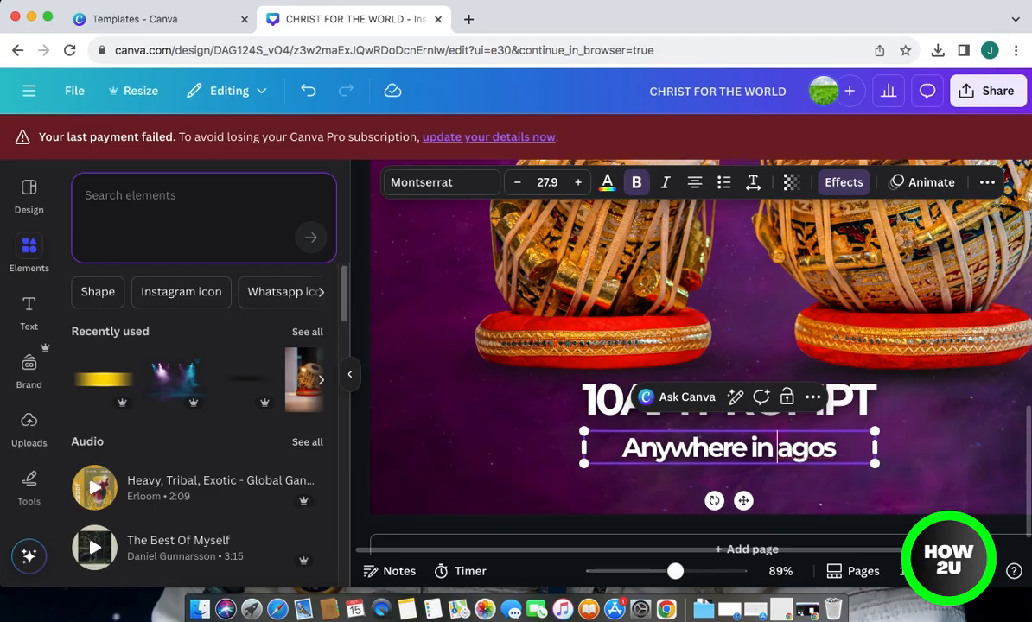
pyautogui.write('L')
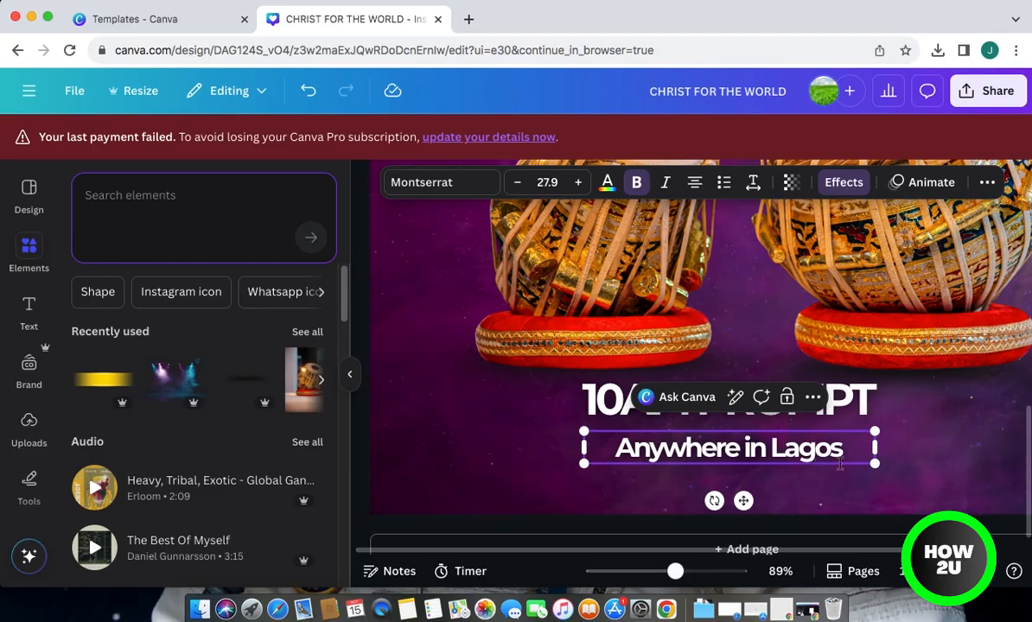
# Shrink the Anywhere in Lagos text to size 20.2, move it closer beneath 10AM PROMPT and deselect it
pyautogui.moveTo(877, 466); pyautogui.dragTo(791, 438)
pyautogui.click(779, 477)
pyautogui.click(765, 529)
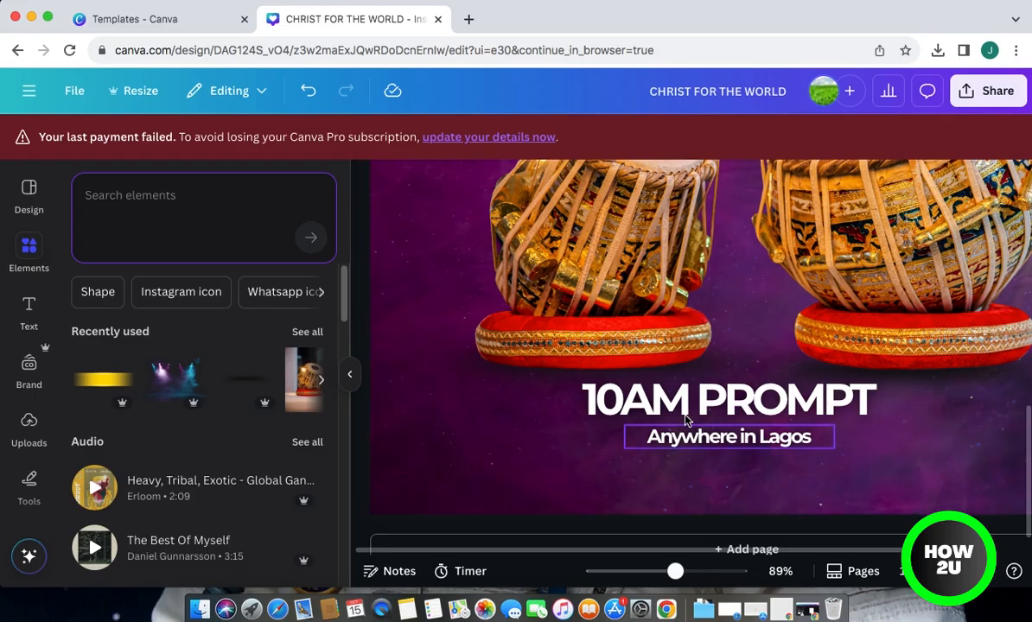
# Select the 10AM PROMPT and Anywhere in Lagos texts together and centre them horizontally on the flyer
pyautogui.moveTo(675, 570); pyautogui.dragTo(663, 488)
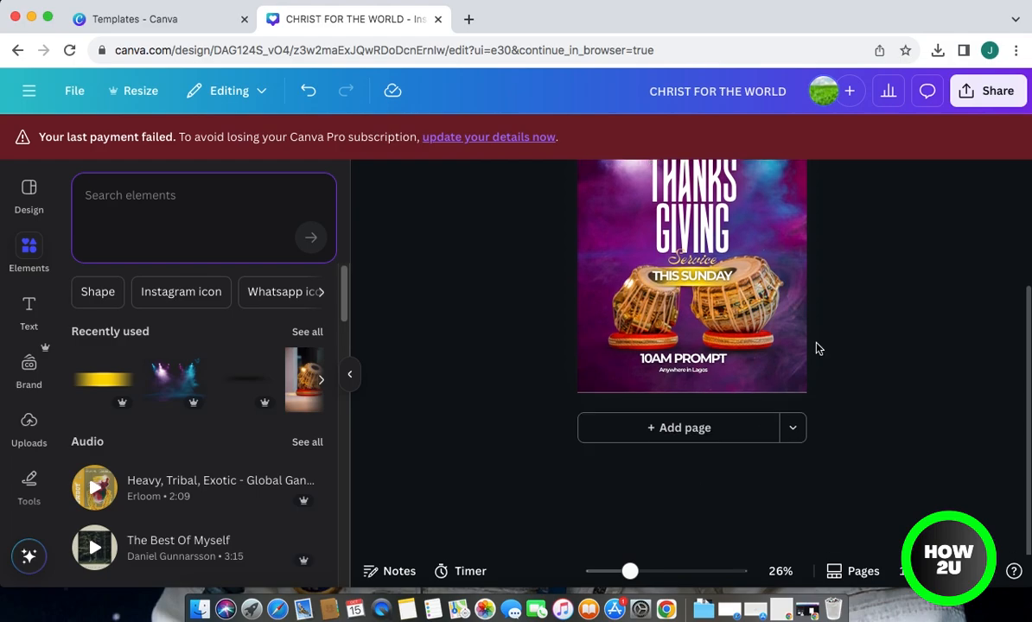
pyautogui.scroll(3, 819, 353)
pyautogui.scroll(1, 819, 353)
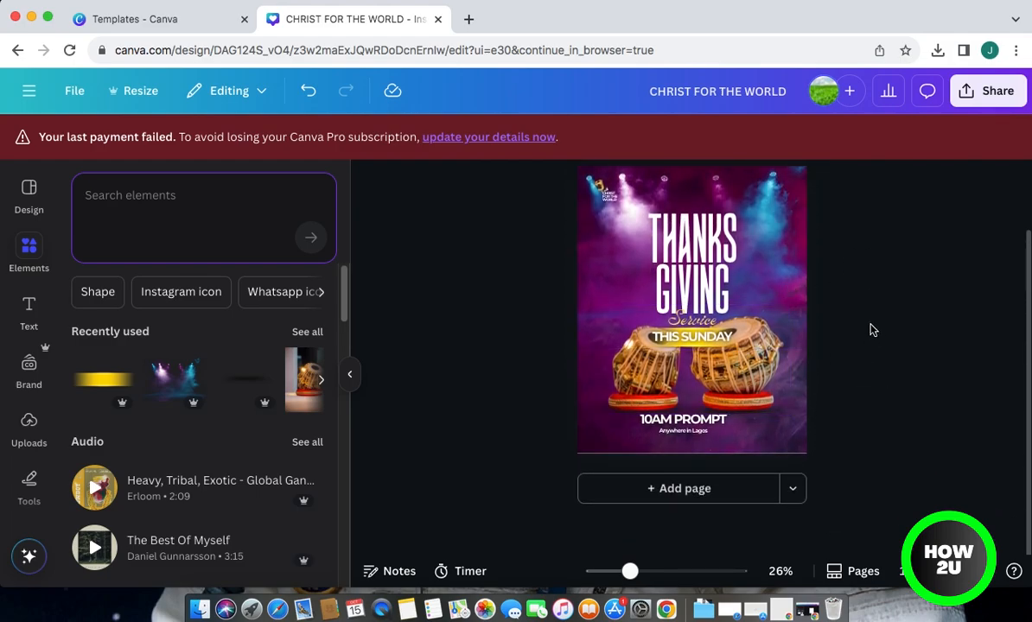
pyautogui.scroll(-1, 854, 331)
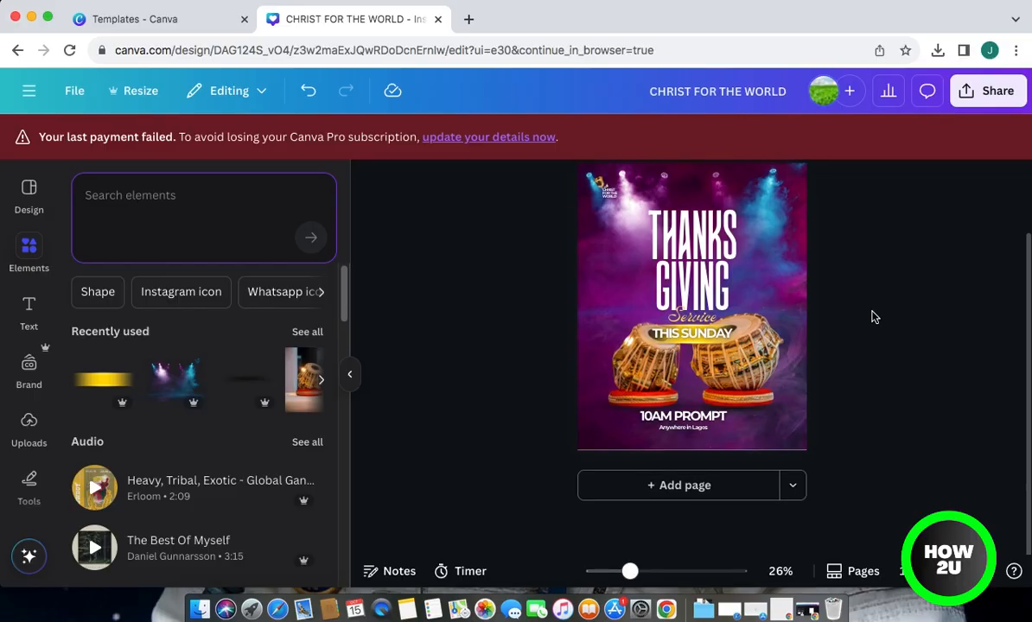
pyautogui.moveTo(1023, 243); pyautogui.dragTo(1022, 223)
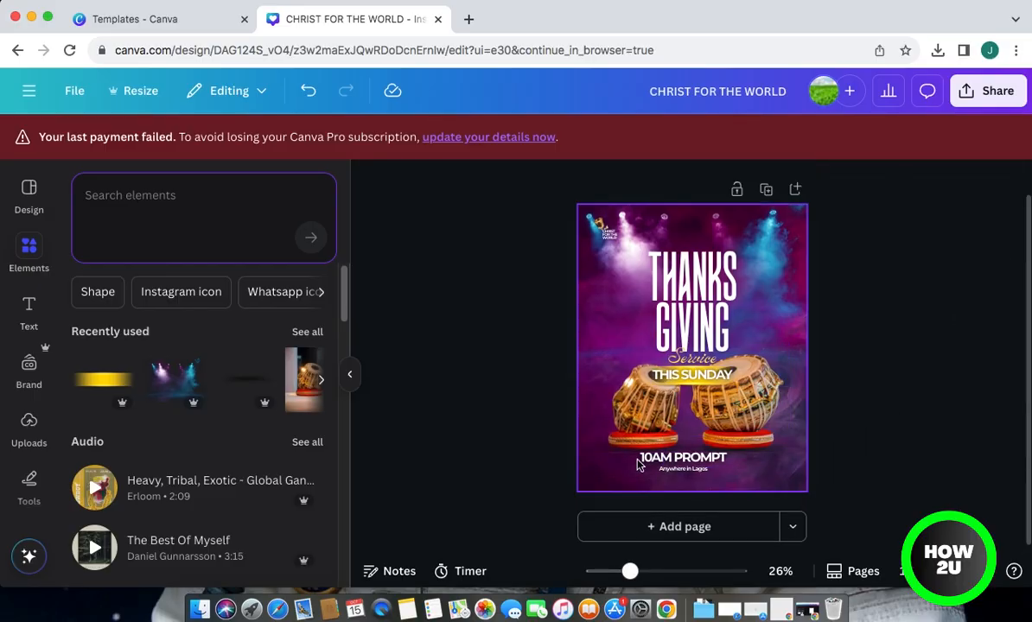
pyautogui.click(705, 473)
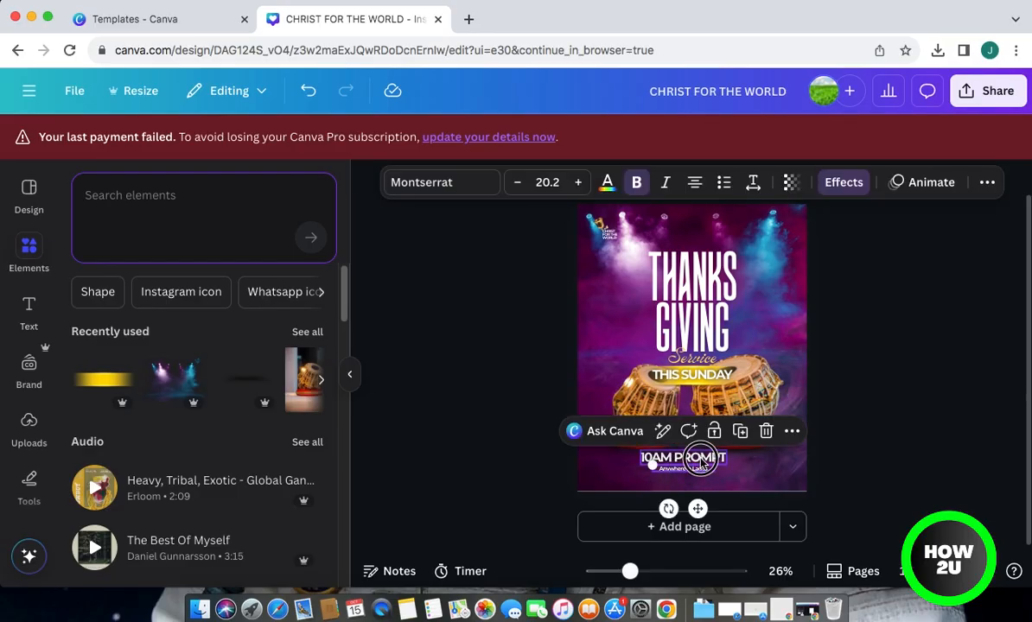
pyautogui.keyDown('shift'); pyautogui.click(700, 459); pyautogui.keyUp('shift')
pyautogui.moveTo(688, 461); pyautogui.dragTo(698, 463)
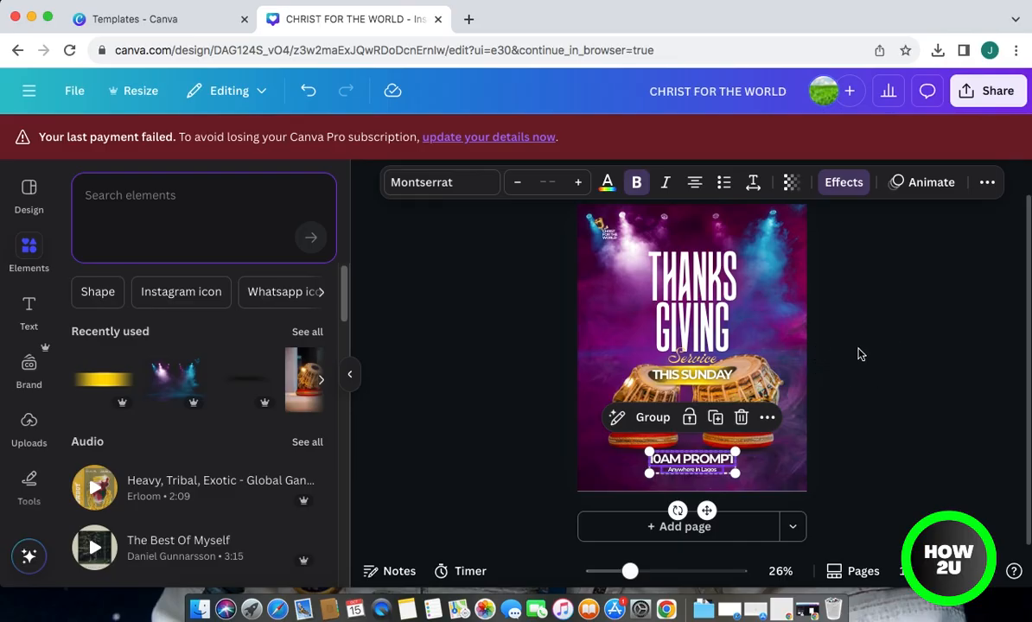
pyautogui.click(850, 454)
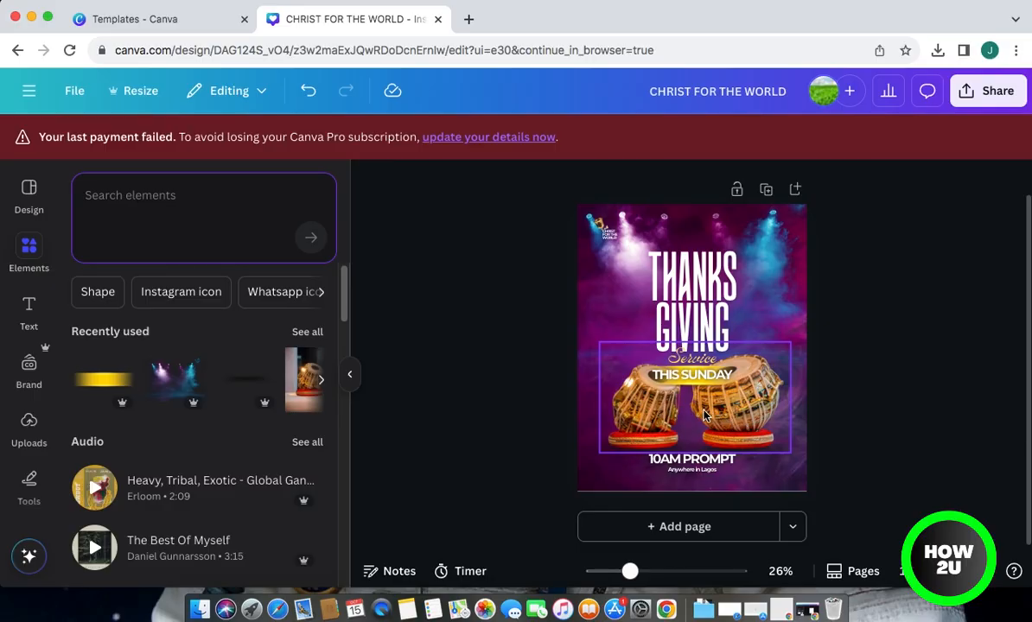
pyautogui.click(747, 409)
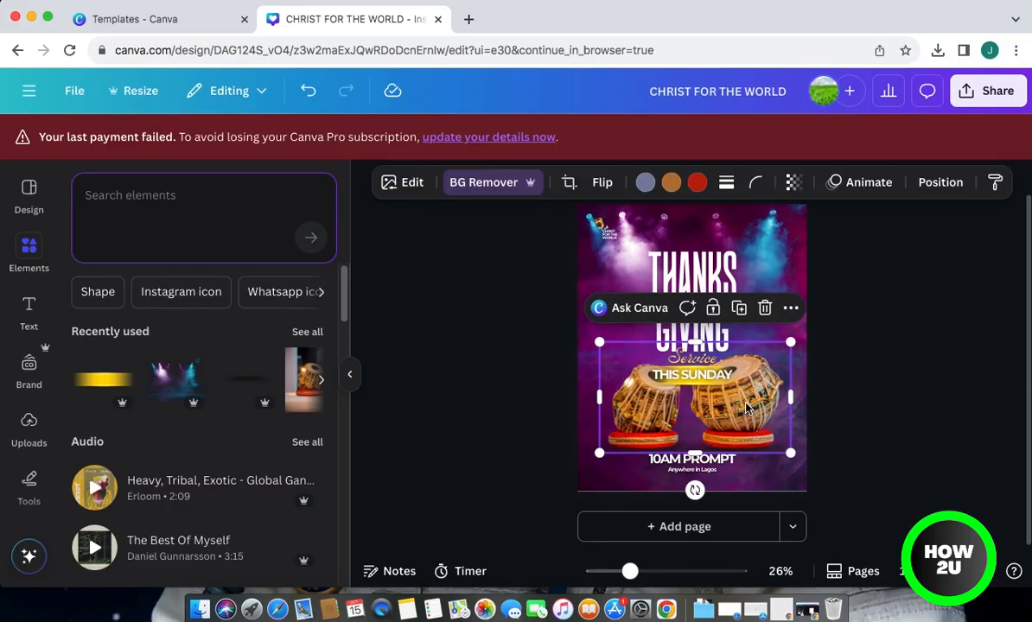
pyautogui.click(843, 407)
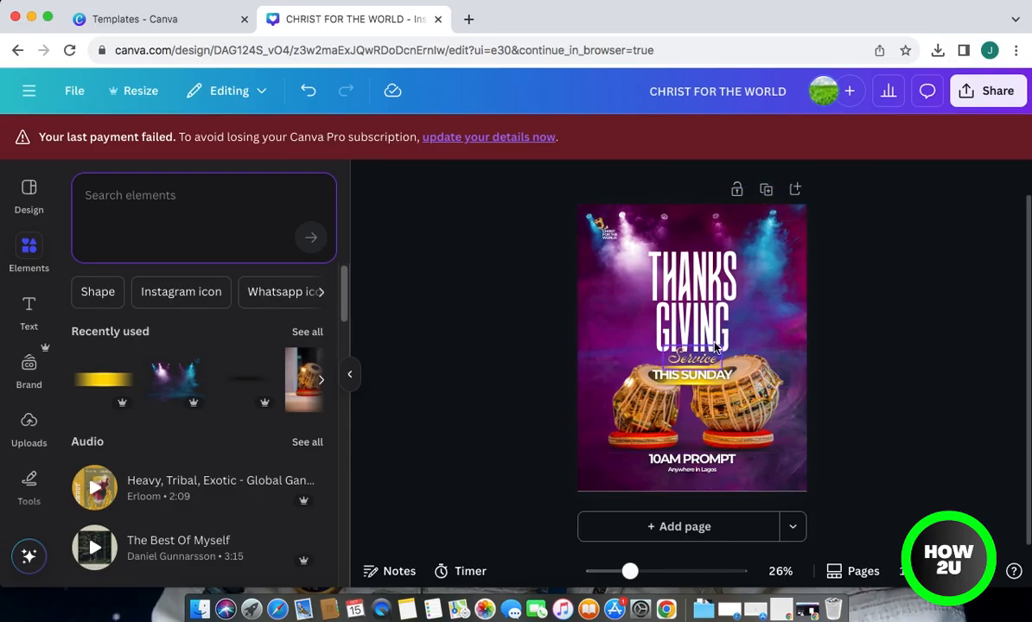
# Duplicate the finished flyer page as a second page
pyautogui.click(766, 189)
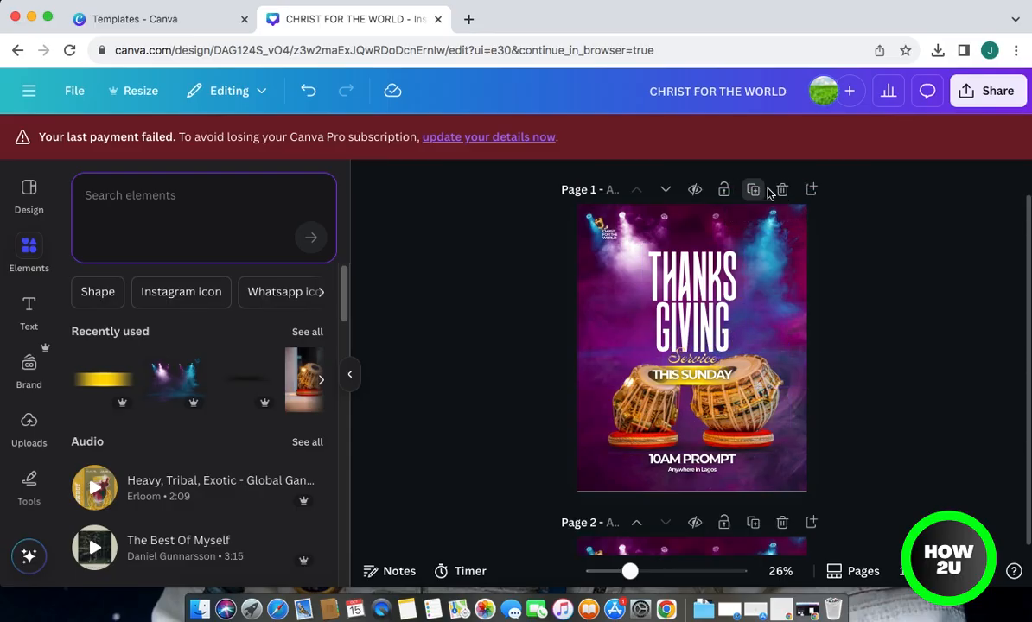
pyautogui.click(782, 189)
pyautogui.hotkey('ctrl', 'z')
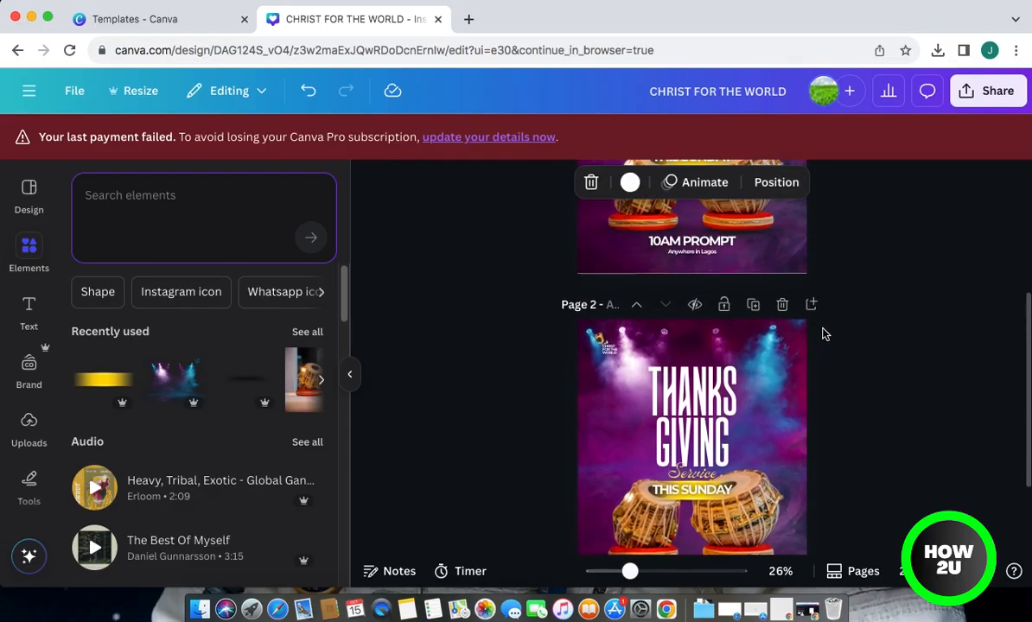
# Delete the tabla drums image from page 1 of the flyer
pyautogui.scroll(5, 824, 334)
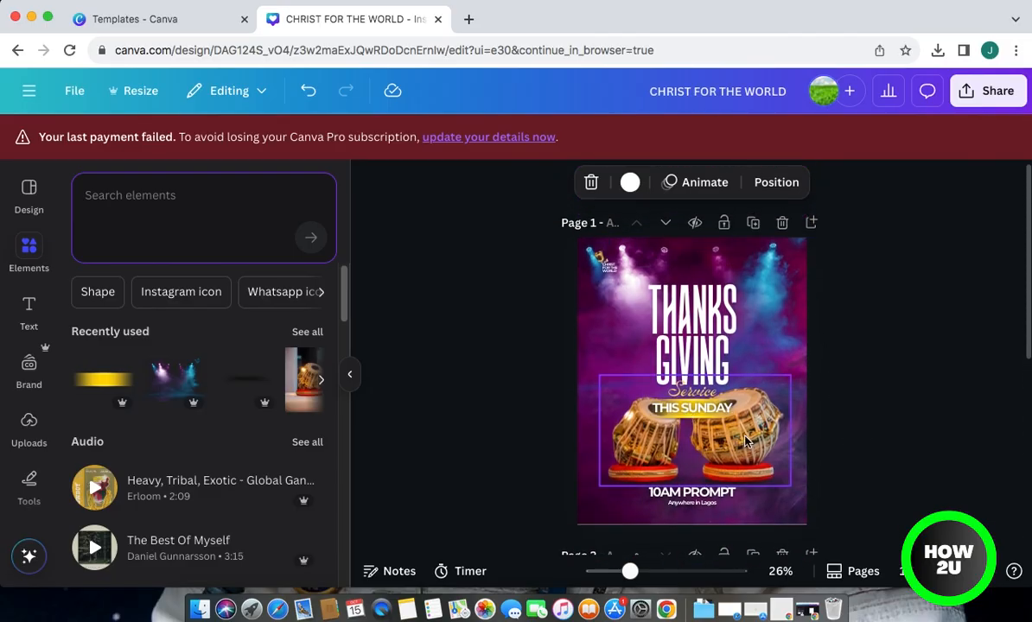
pyautogui.click(745, 438)
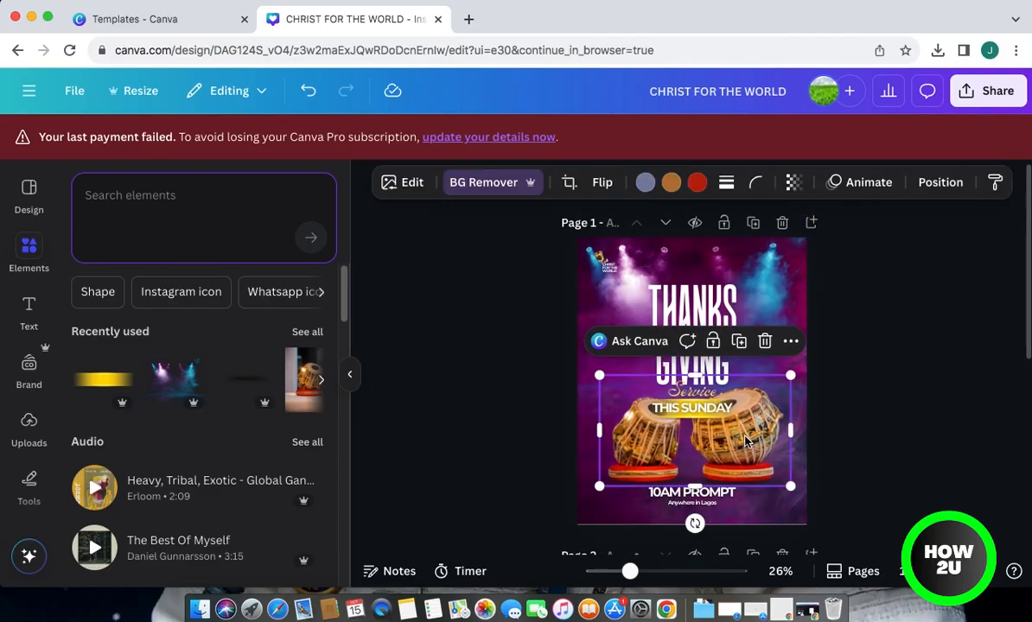
pyautogui.press('Delete')
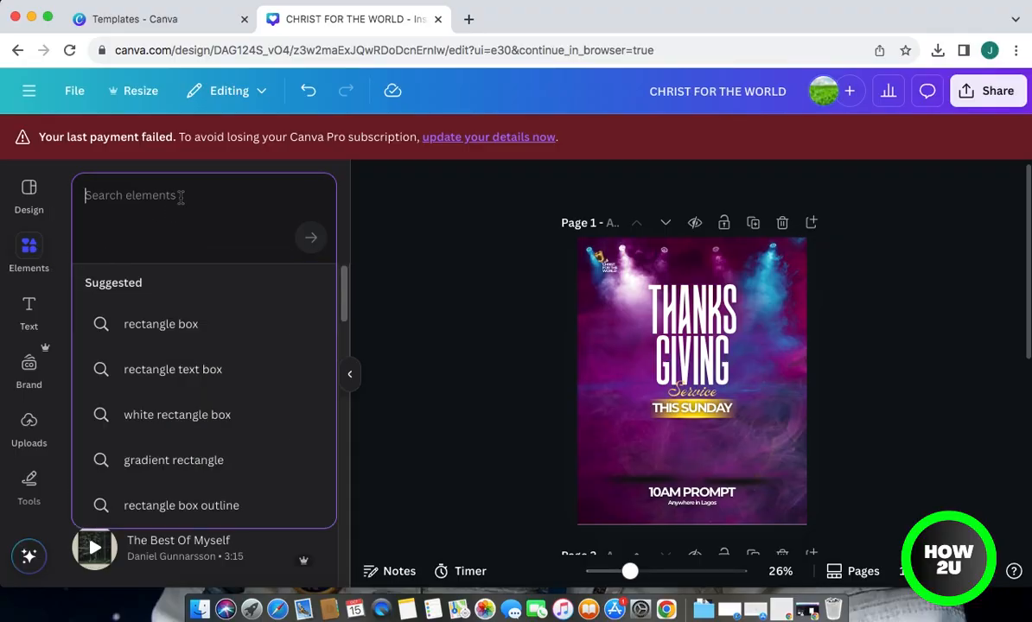
# Search the elements library for musical elements and show all of the matching photos
pyautogui.write('ny')
pyautogui.press('BackSpace')
pyautogui.press('BackSpace')
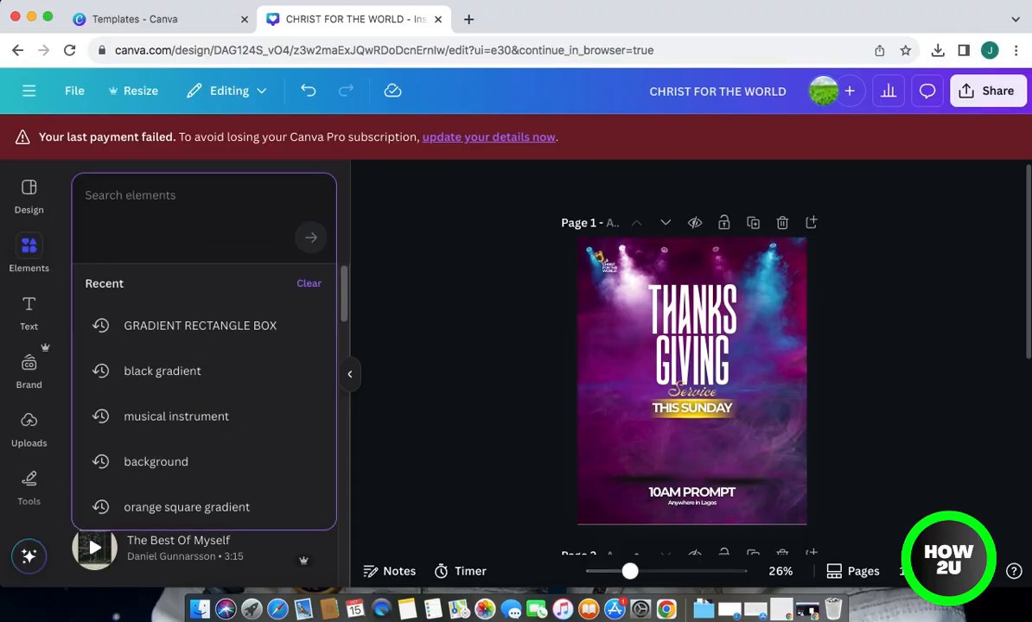
pyautogui.write('musical elements')
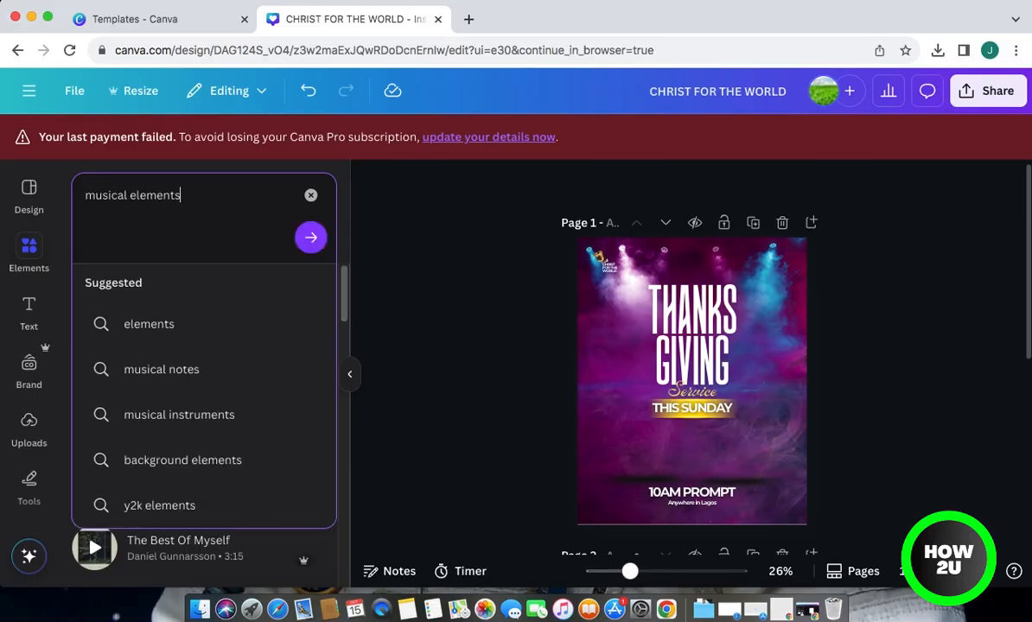
pyautogui.press('Return')
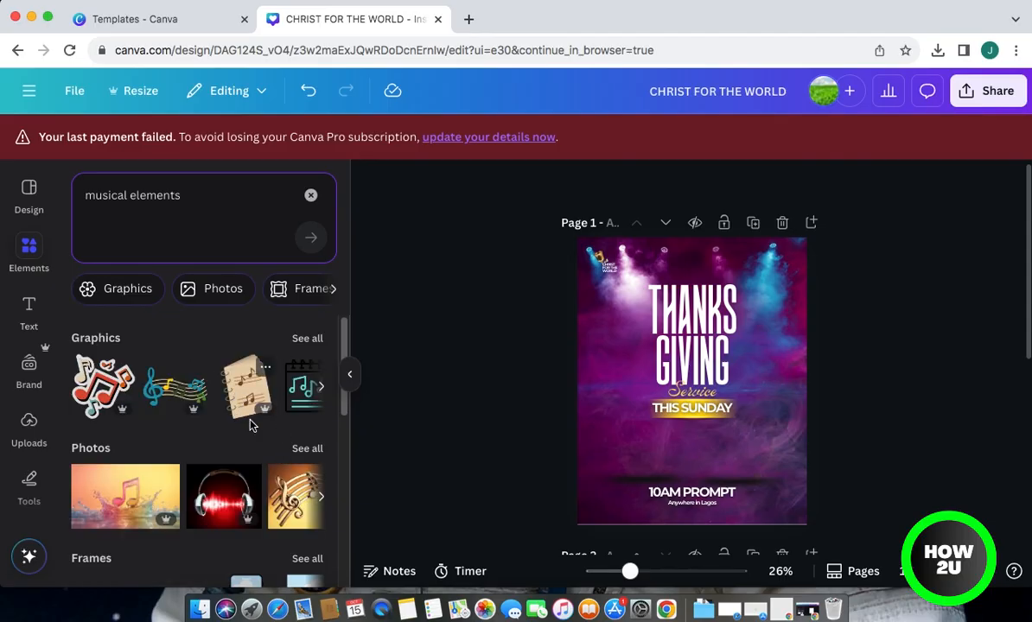
pyautogui.scroll(-3, 346, 339)
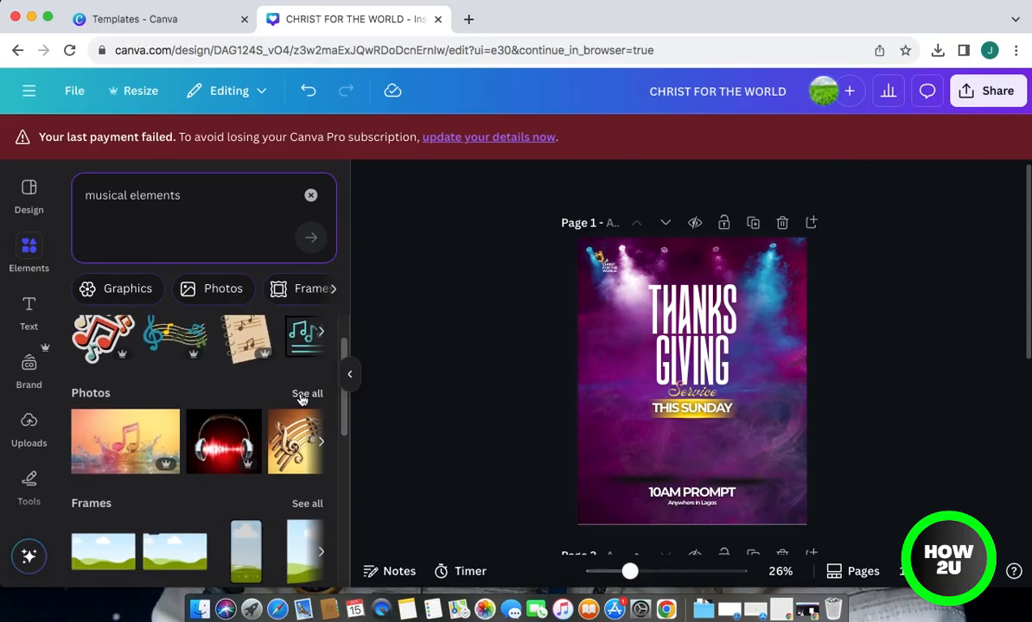
pyautogui.click(305, 394)
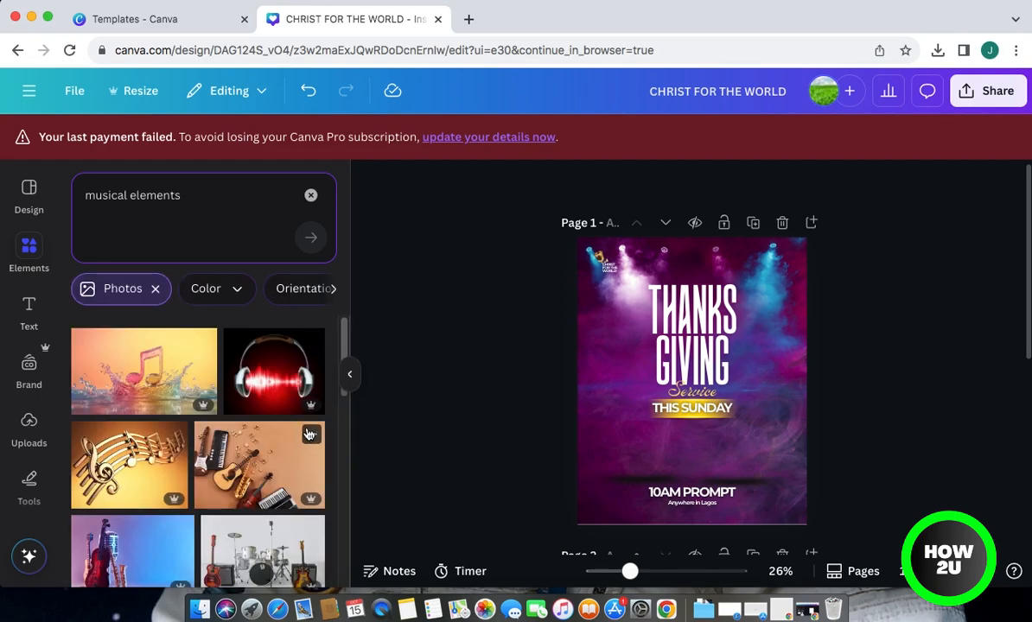
# Add the violin, microphone and saxophone photo to page 1, crop away its empty blue side and remove its background
pyautogui.moveTo(344, 335); pyautogui.dragTo(344, 371)
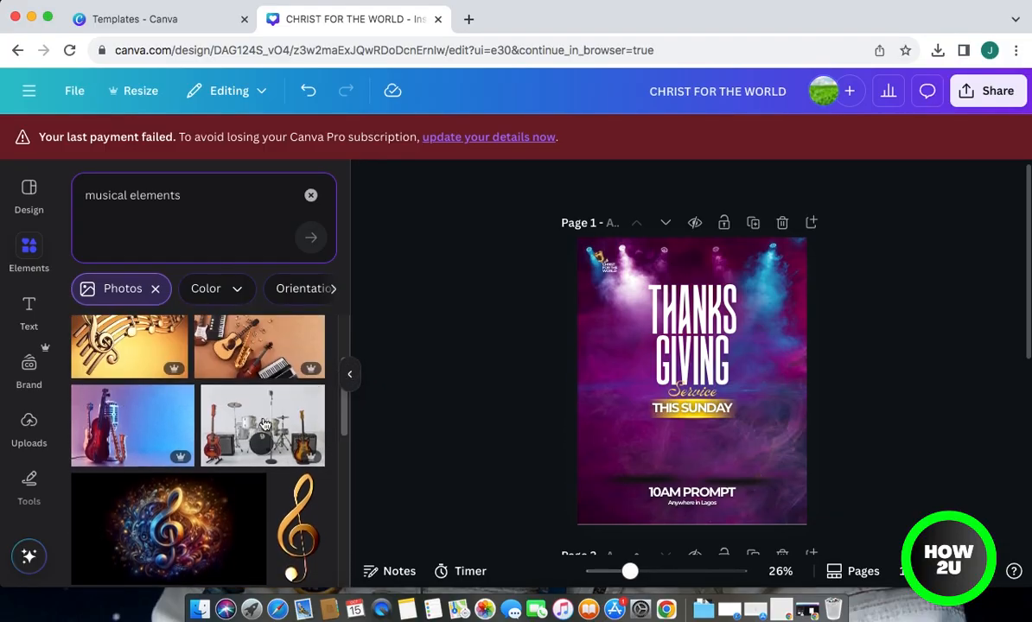
pyautogui.click(117, 421)
pyautogui.moveTo(635, 423); pyautogui.dragTo(626, 462)
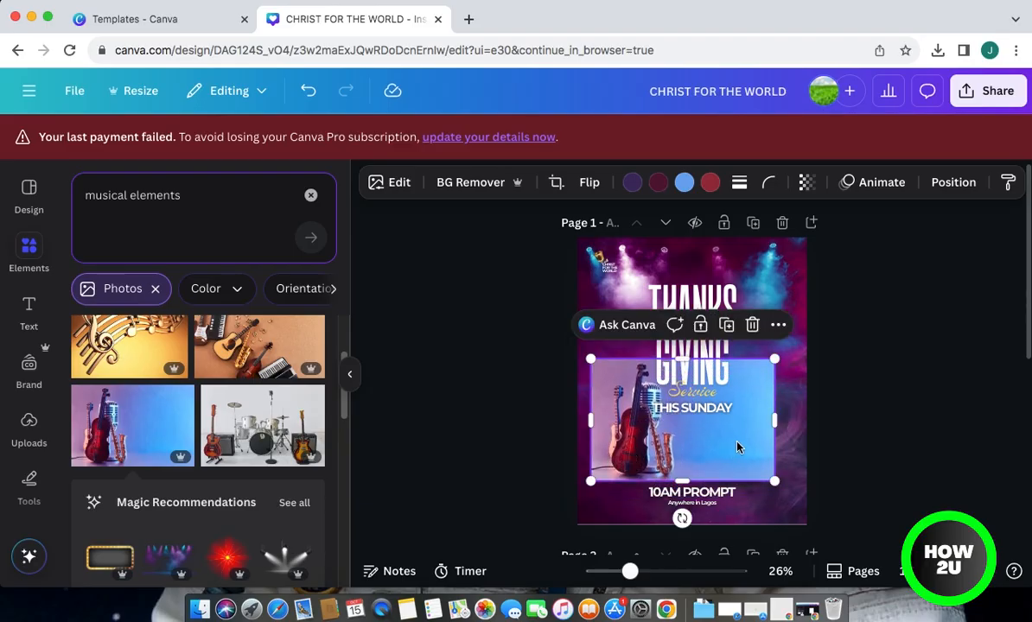
pyautogui.moveTo(772, 421); pyautogui.dragTo(691, 421)
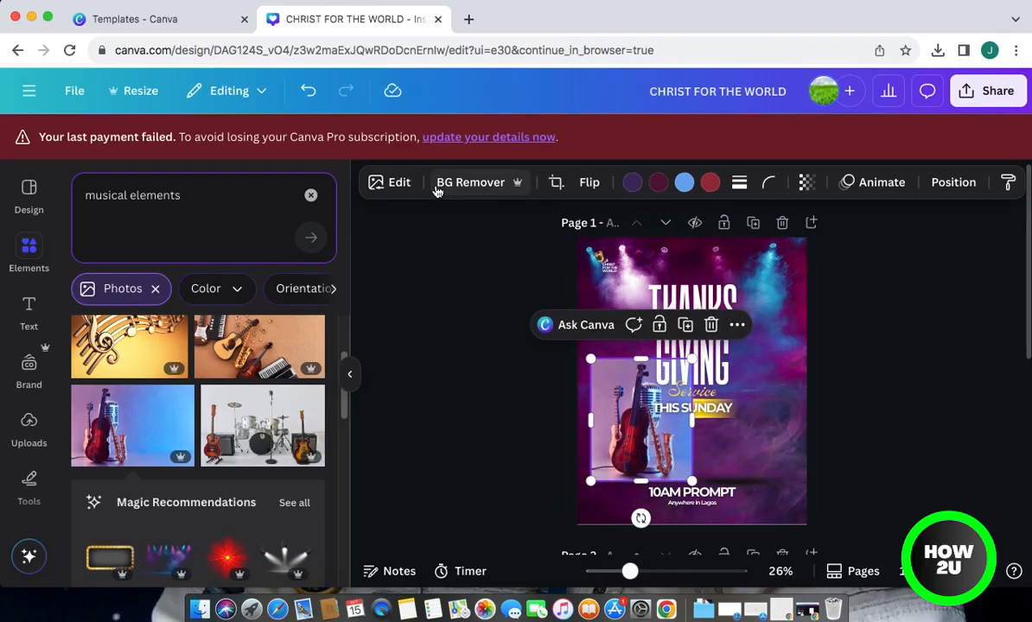
pyautogui.click(465, 183)
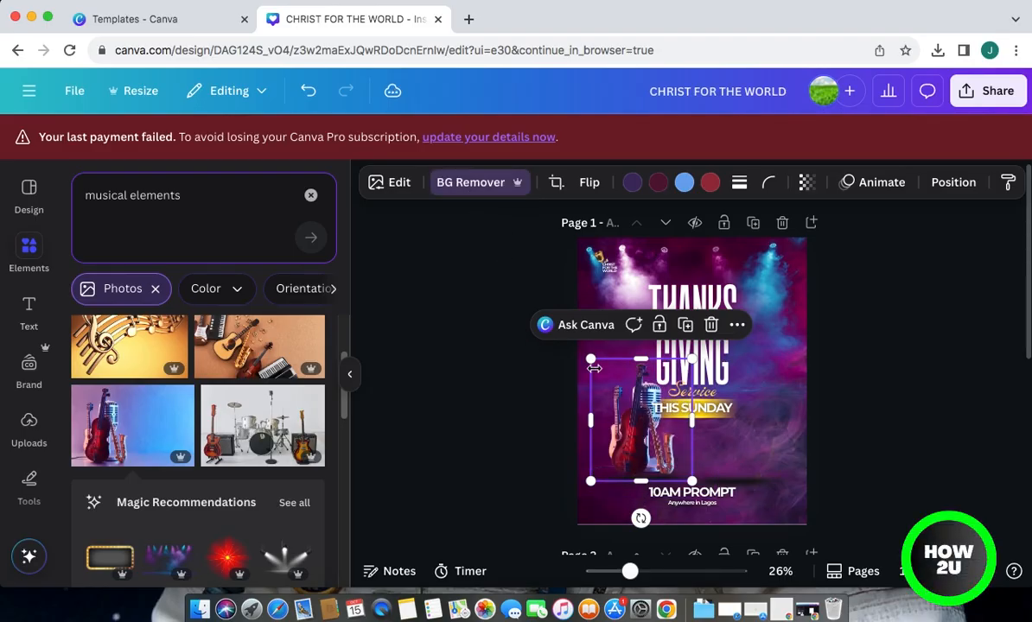
# Enlarge the instruments cutout over the flyer's left edge and delete the black shadow strip above 10AM PROMPT
pyautogui.moveTo(590, 357); pyautogui.dragTo(543, 295)
pyautogui.moveTo(617, 426); pyautogui.dragTo(614, 423)
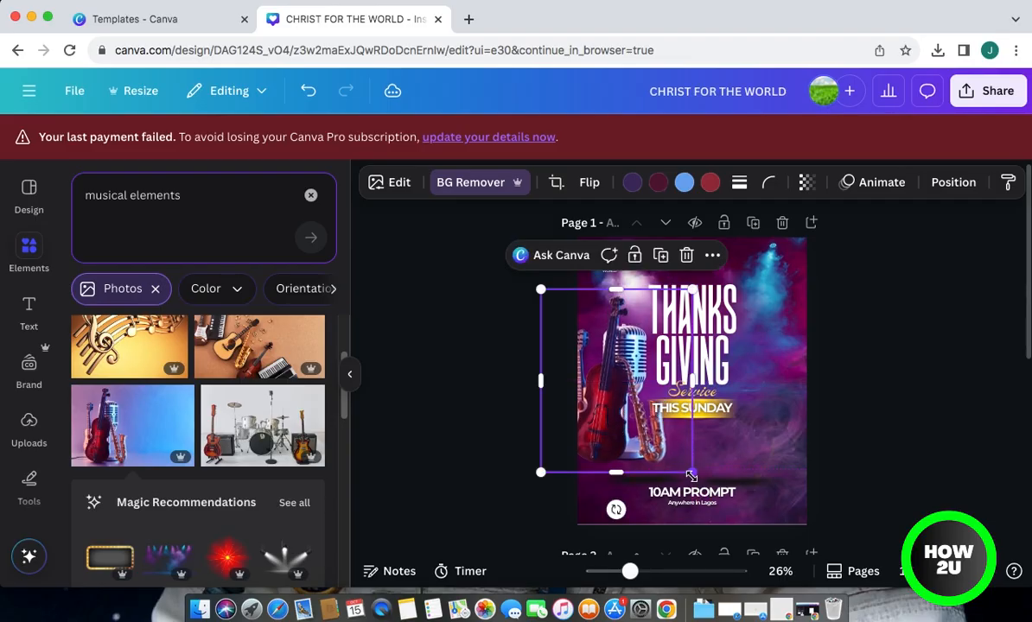
pyautogui.click(756, 485)
pyautogui.moveTo(733, 489); pyautogui.dragTo(651, 485)
pyautogui.press('Delete')
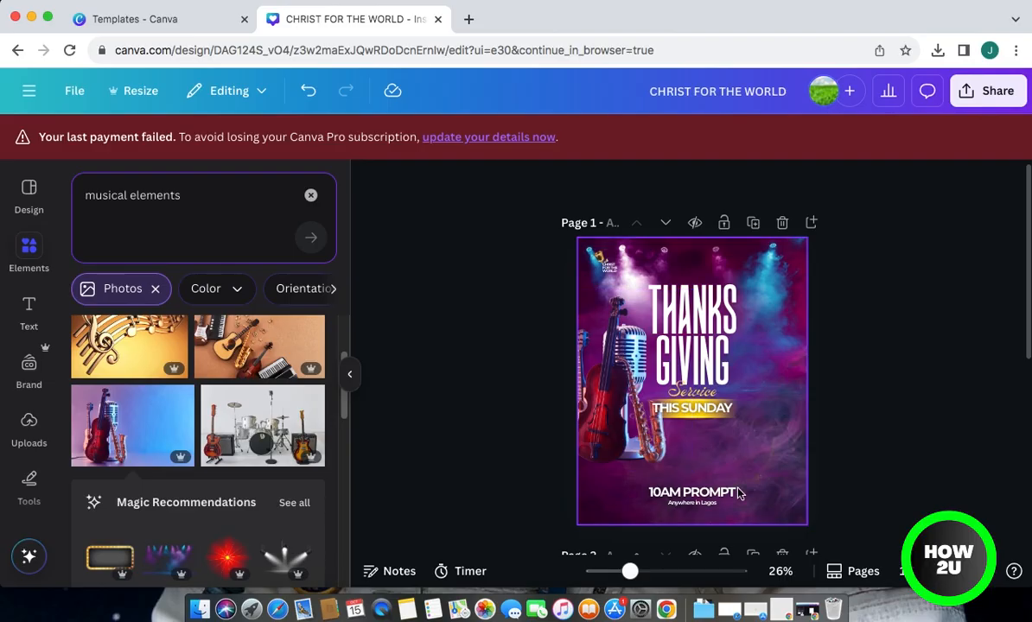
# Enlarge the instruments cutout down to the flyer's bottom edge and crop off the part overhanging the left edge
pyautogui.click(637, 436)
pyautogui.moveTo(691, 473); pyautogui.dragTo(734, 524)
pyautogui.moveTo(629, 455); pyautogui.dragTo(613, 453)
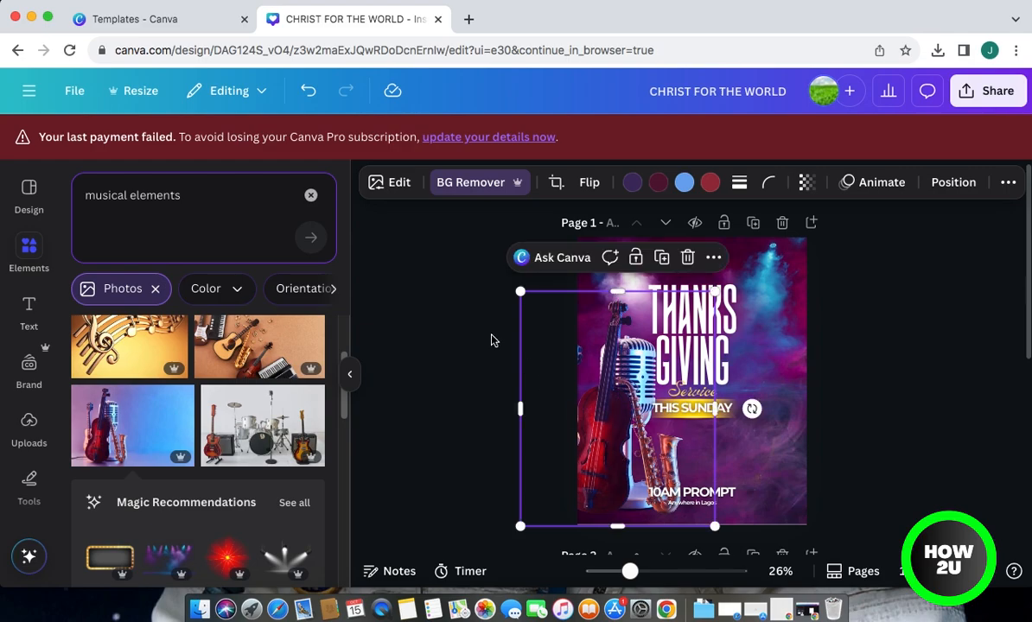
pyautogui.click(488, 341)
pyautogui.click(543, 421)
pyautogui.moveTo(522, 412); pyautogui.dragTo(576, 381)
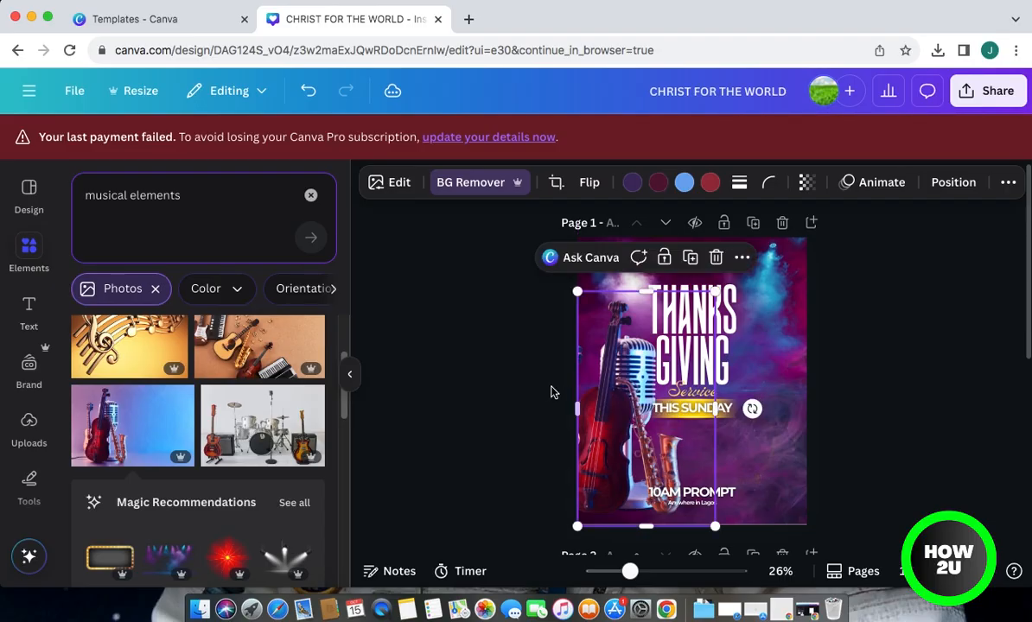
pyautogui.click(861, 357)
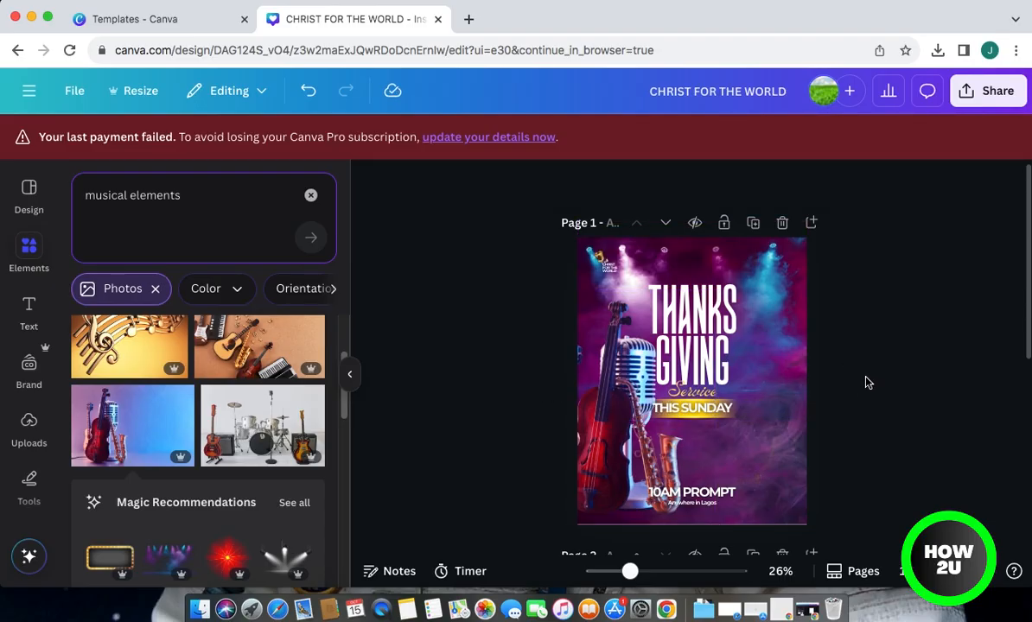
pyautogui.click(762, 506)
pyautogui.click(821, 377)
# Find the uploaded photo of the seated man in a blue striped shirt and glasses and add it to page 1
pyautogui.click(30, 424)
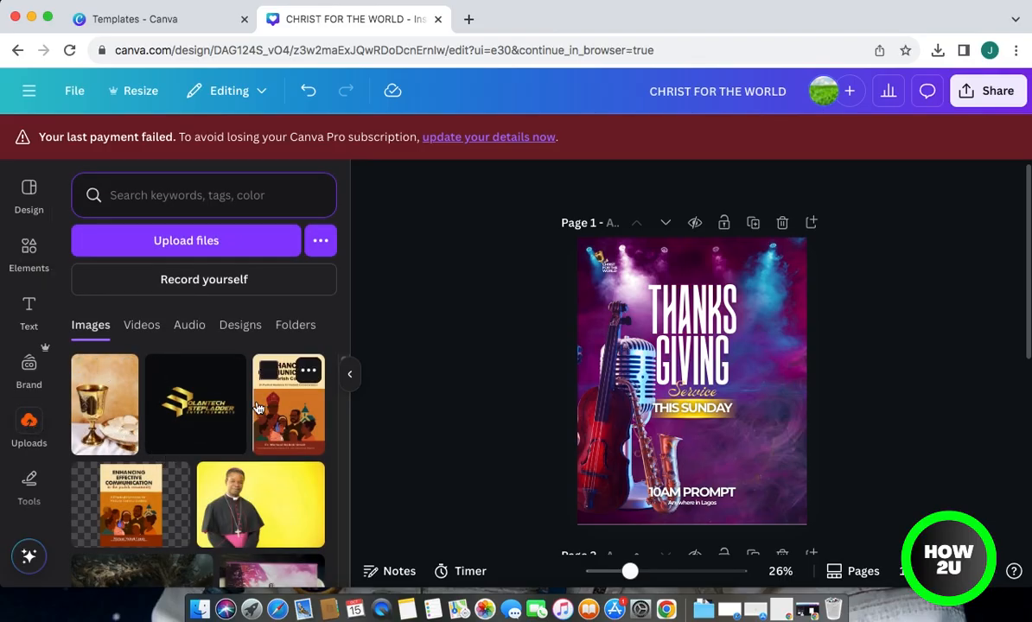
pyautogui.scroll(-10, 251, 413)
pyautogui.scroll(-10, 239, 421)
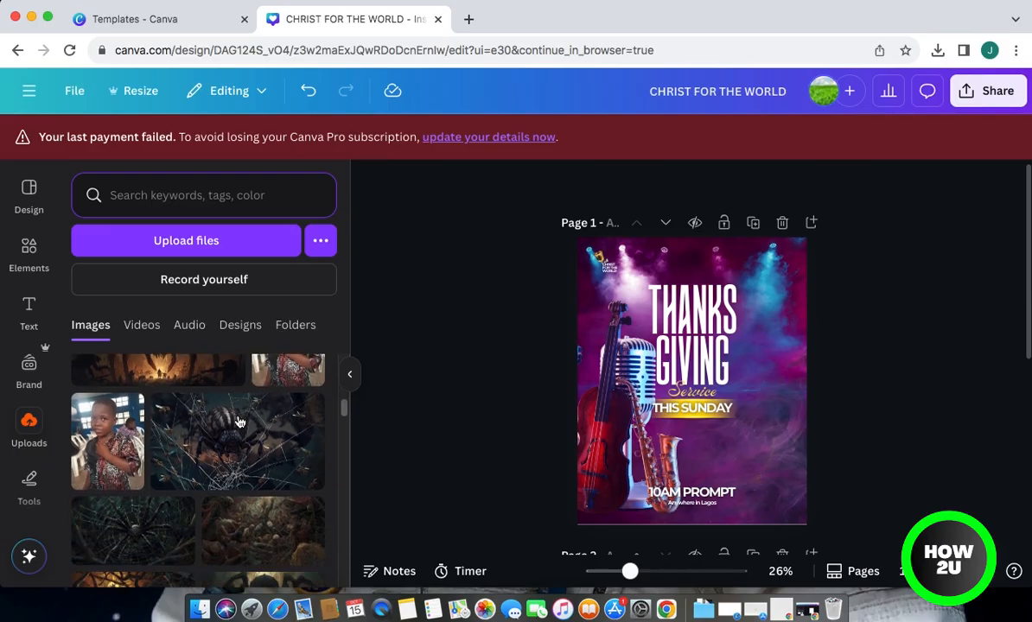
pyautogui.scroll(-8, 239, 422)
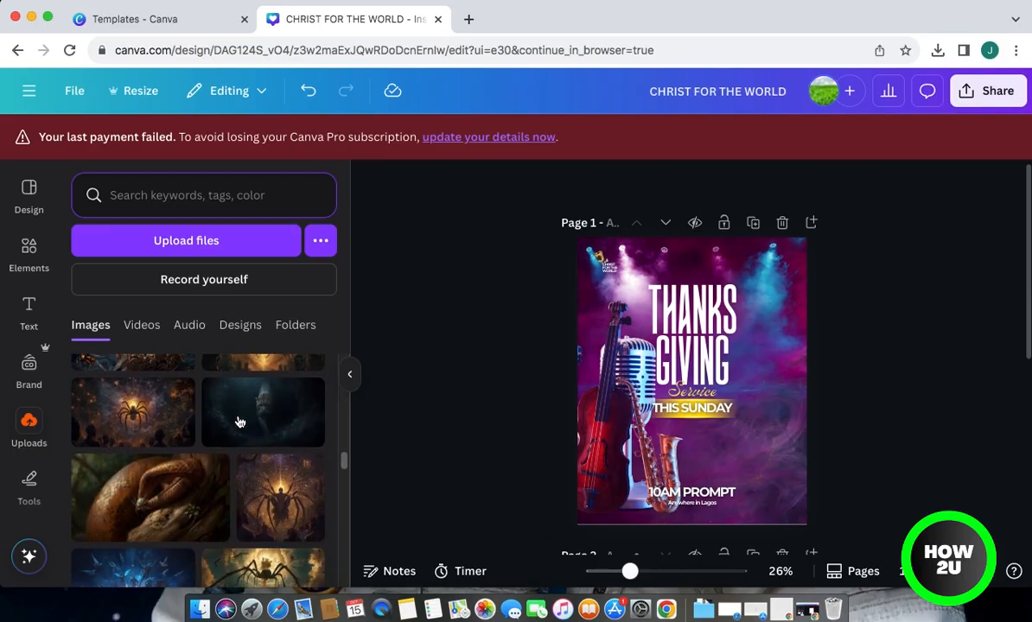
pyautogui.scroll(-3, 239, 422)
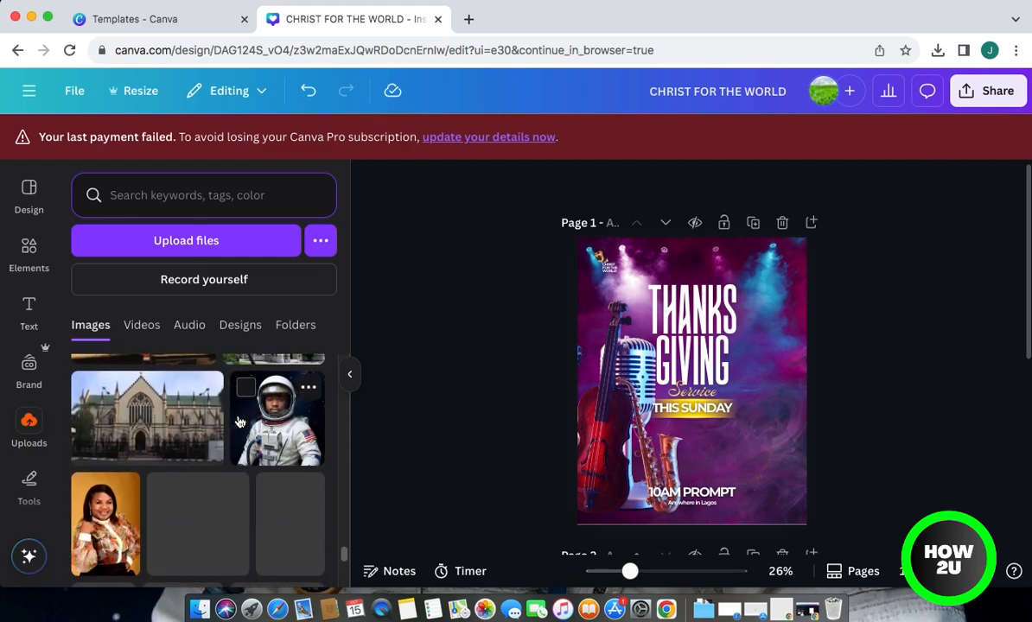
pyautogui.scroll(-1, 239, 422)
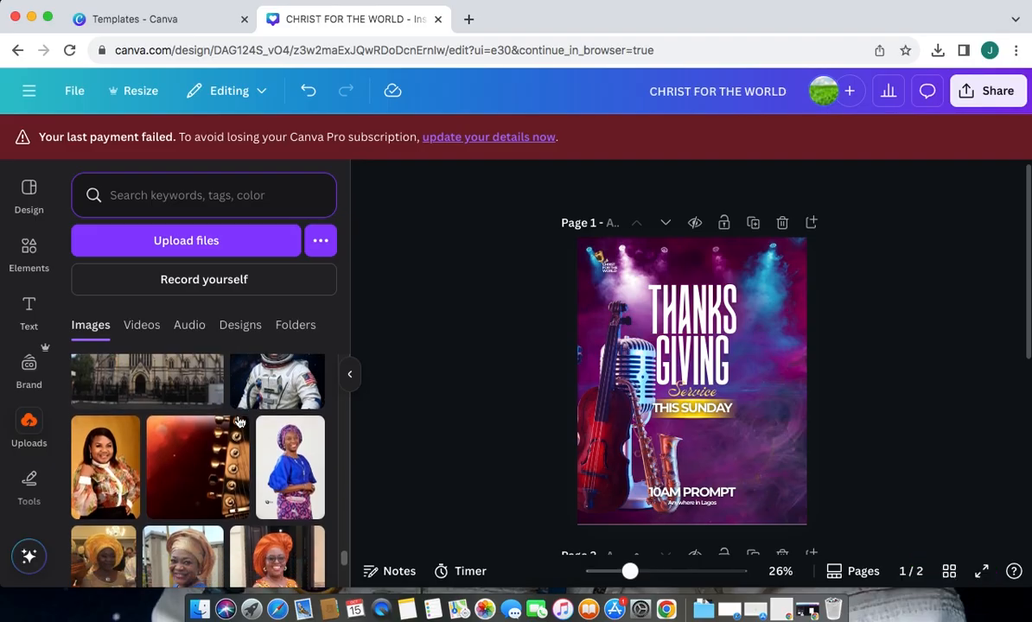
pyautogui.scroll(-5, 239, 421)
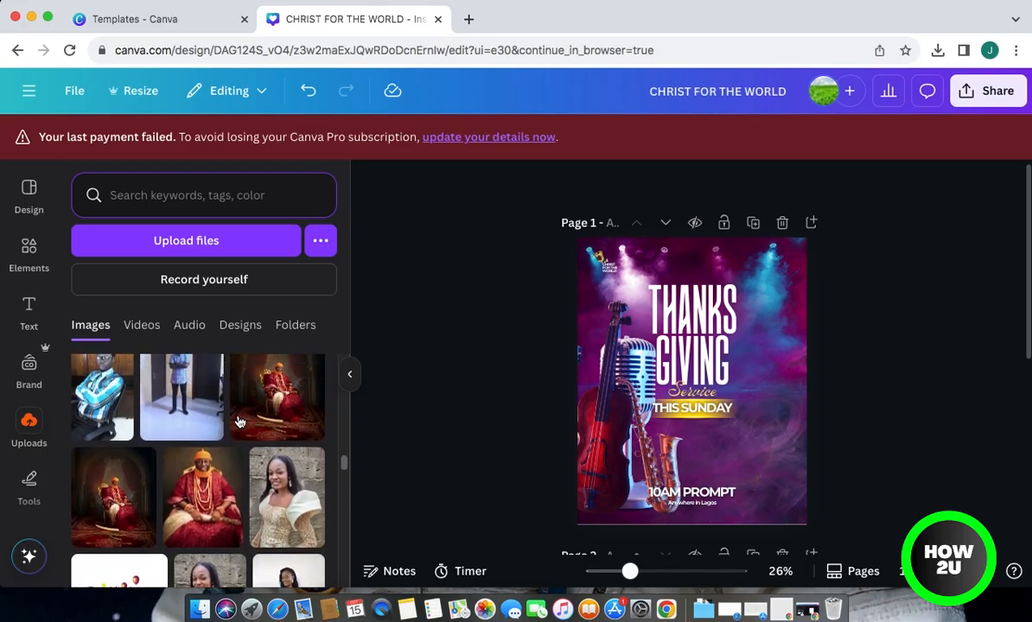
pyautogui.scroll(1, 173, 413)
pyautogui.click(98, 419)
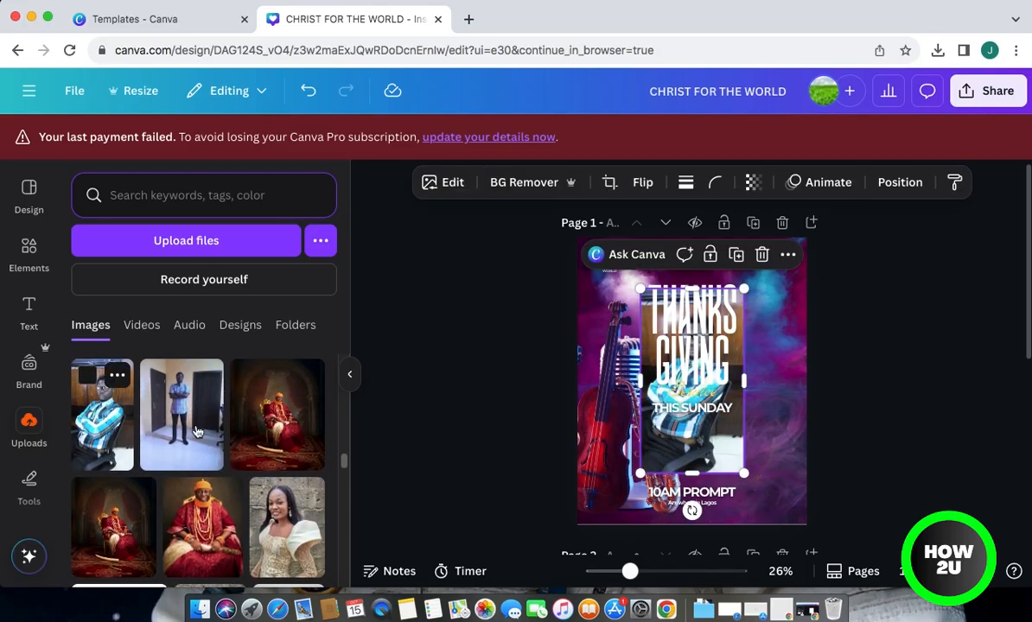
# Crop the man's photo to his upper body and remove its background
pyautogui.moveTo(721, 450); pyautogui.dragTo(741, 443)
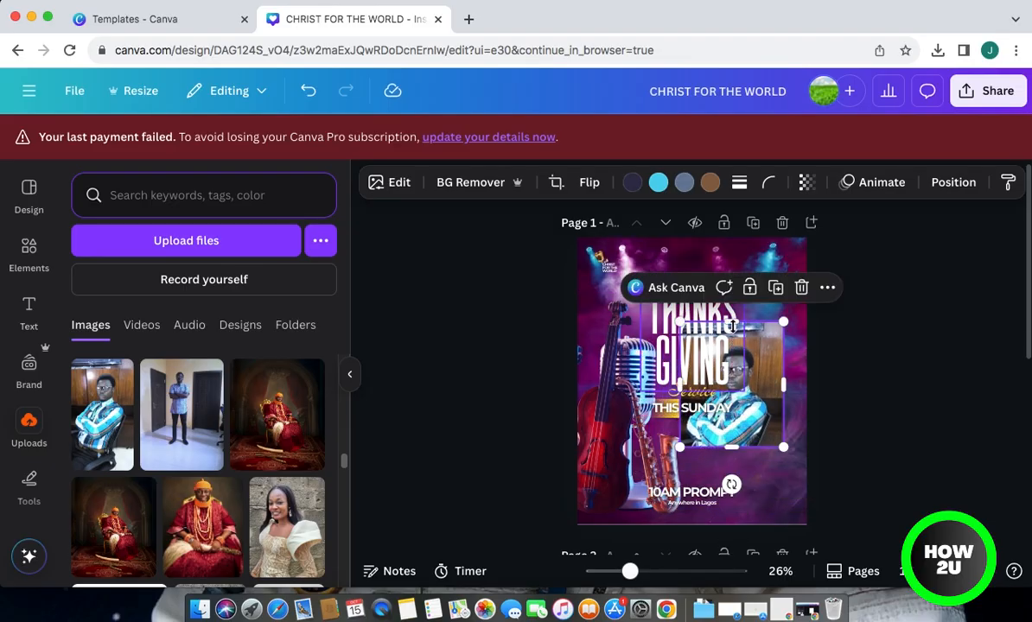
pyautogui.moveTo(732, 325); pyautogui.dragTo(732, 335)
pyautogui.moveTo(721, 442); pyautogui.dragTo(732, 460)
pyautogui.click(482, 184)
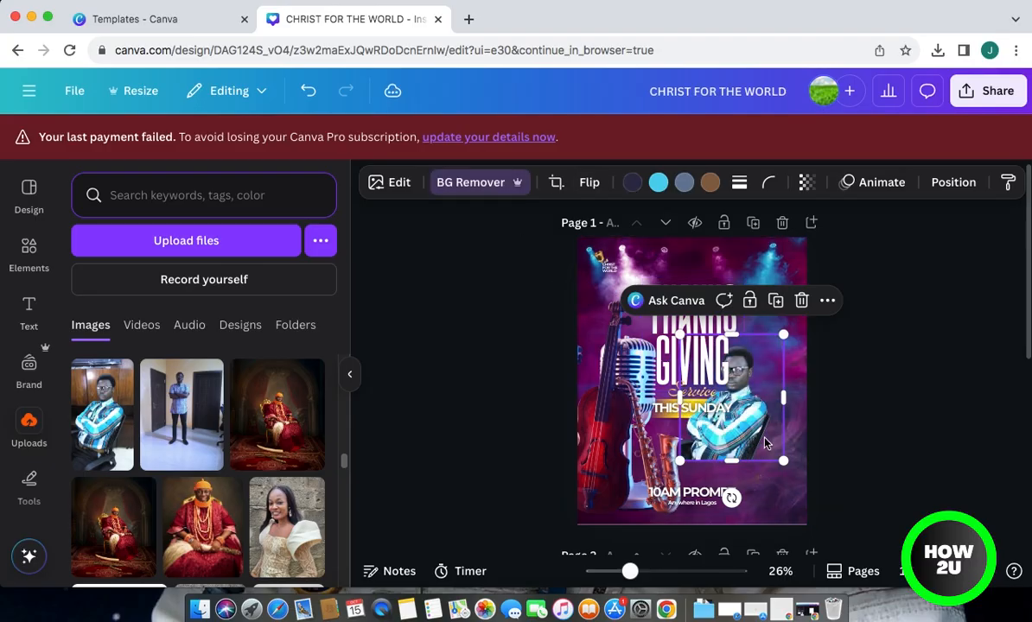
# Enlarge the man's cutout and place it in the flyer's bottom-right corner, running slightly past the right edge
pyautogui.moveTo(741, 435); pyautogui.dragTo(776, 499)
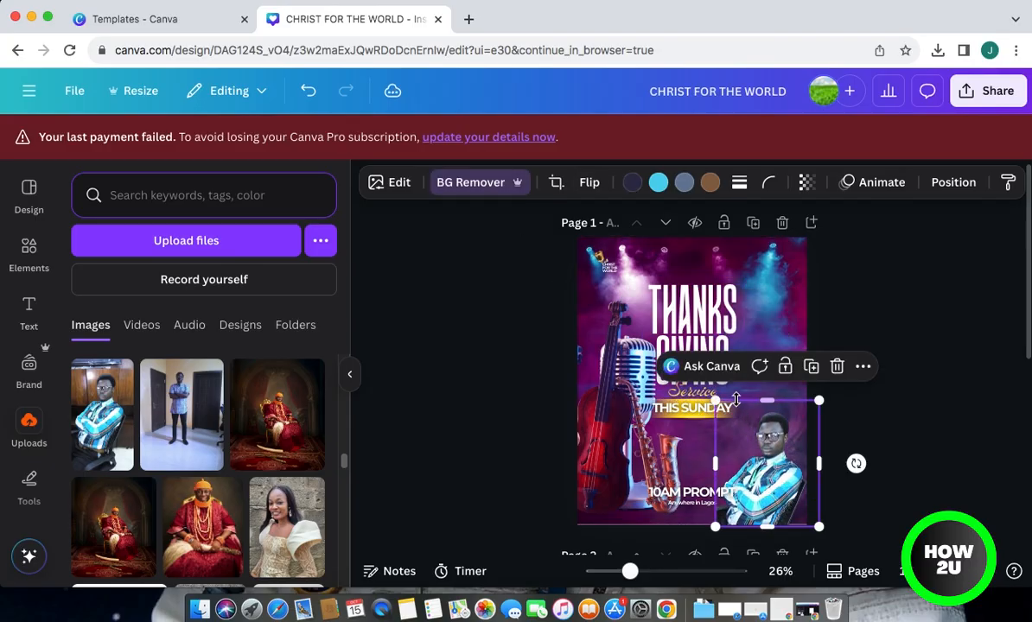
pyautogui.moveTo(715, 400); pyautogui.dragTo(683, 322)
pyautogui.moveTo(741, 457); pyautogui.dragTo(771, 456)
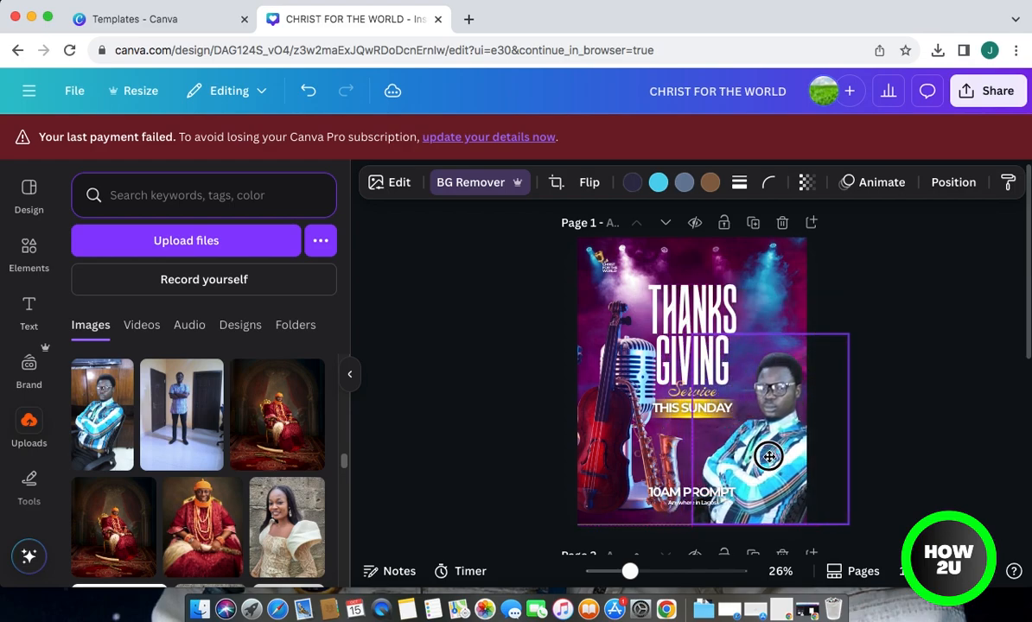
pyautogui.click(910, 369)
pyautogui.click(932, 364)
pyautogui.click(787, 471)
pyautogui.click(895, 448)
pyautogui.click(770, 363)
pyautogui.click(897, 339)
pyautogui.click(767, 453)
pyautogui.moveTo(768, 453); pyautogui.dragTo(762, 448)
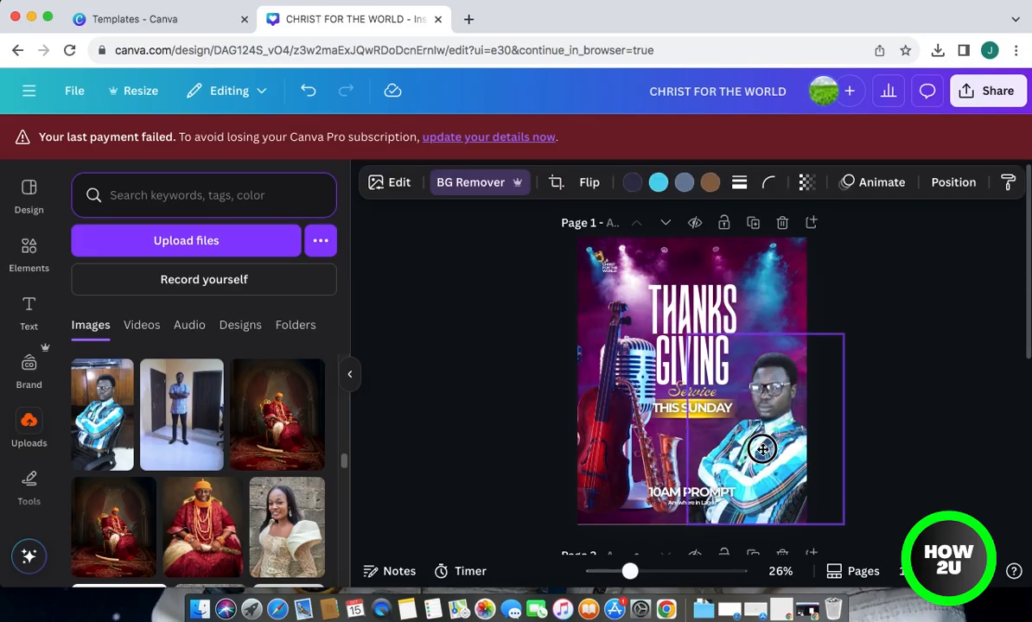
pyautogui.click(909, 321)
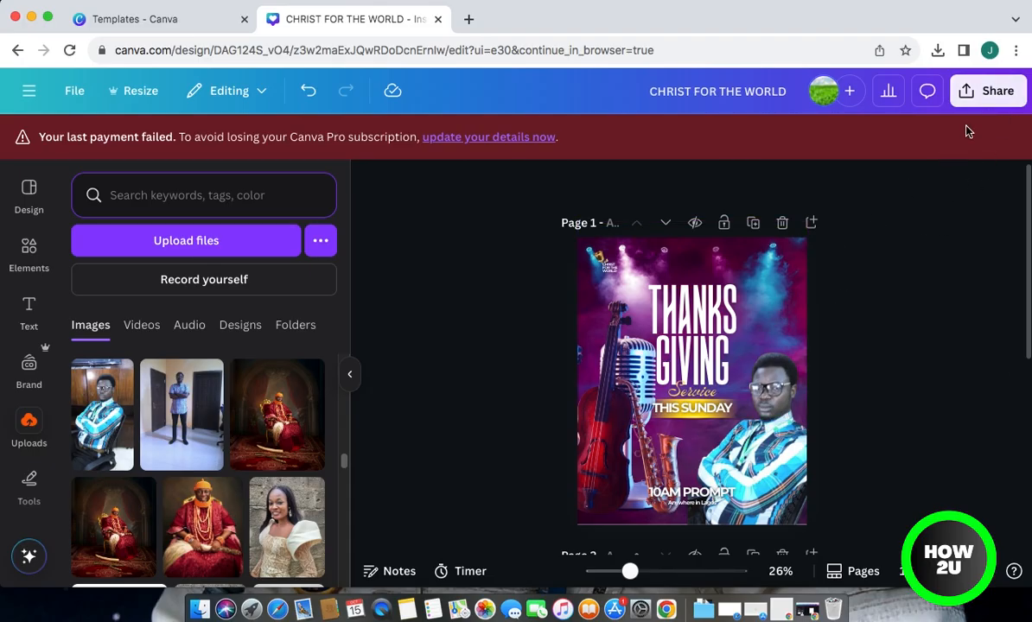
# Open the design's download settings and set the export size to 3.125
pyautogui.click(993, 91)
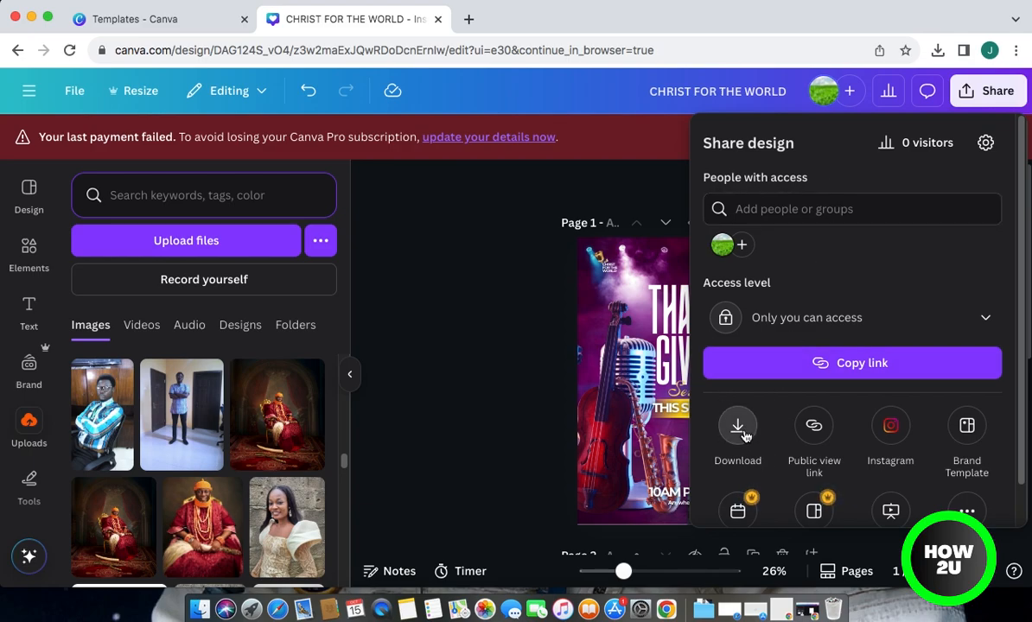
pyautogui.click(740, 432)
pyautogui.moveTo(751, 260); pyautogui.dragTo(925, 262)
pyautogui.click(836, 366)
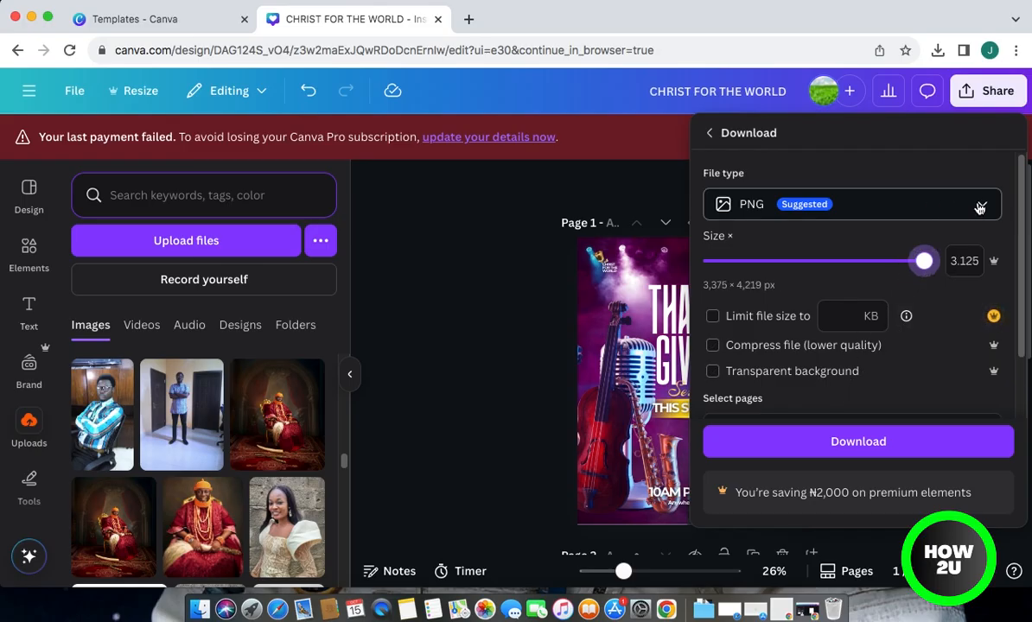
# Download the flyer pages as JPG and check the file in the browser's downloads list
pyautogui.click(907, 200)
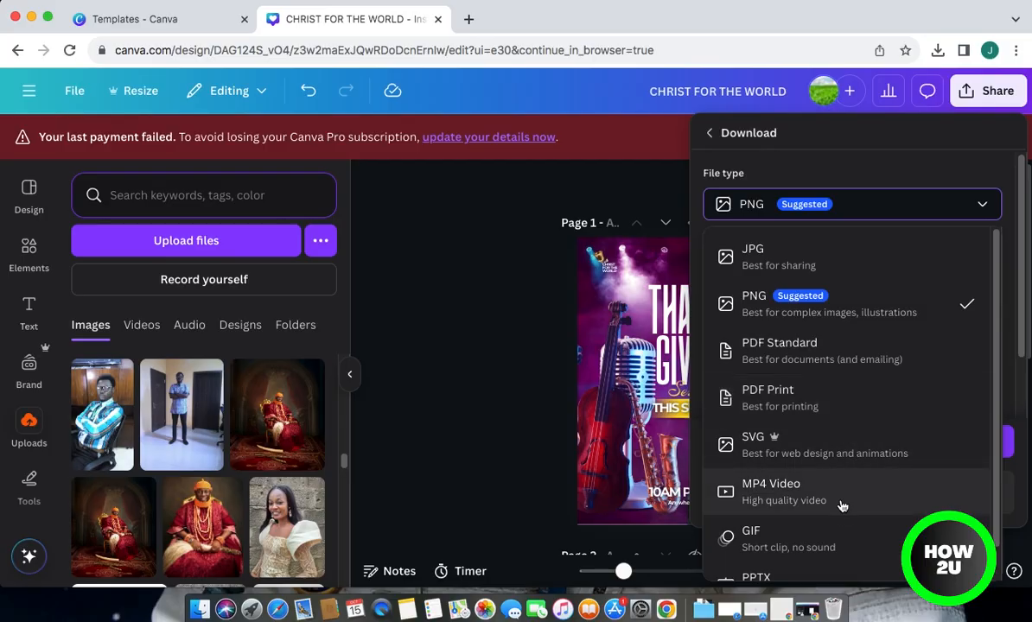
pyautogui.click(901, 257)
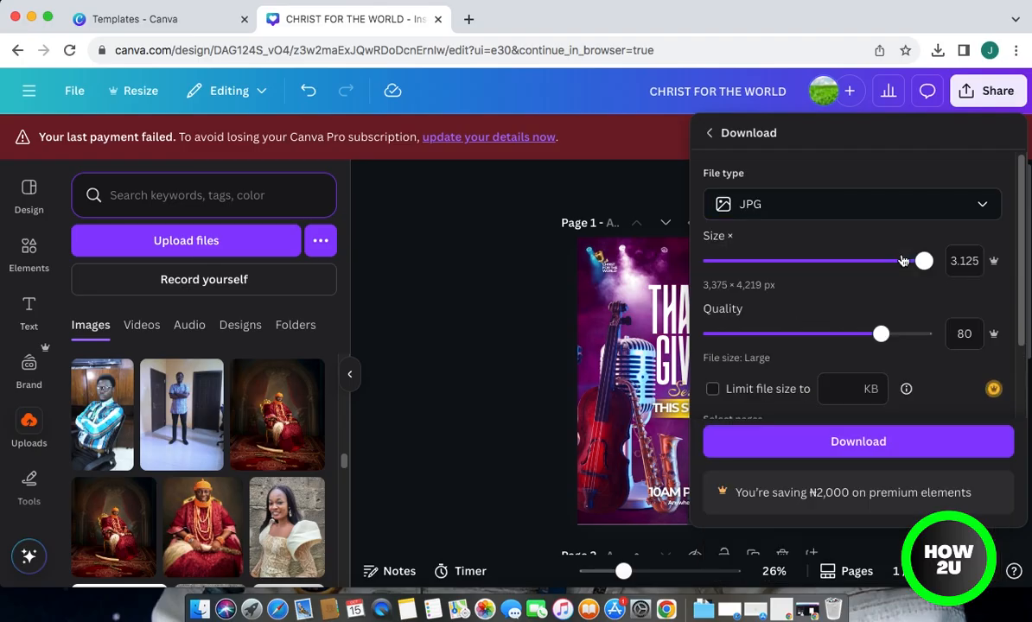
pyautogui.click(871, 442)
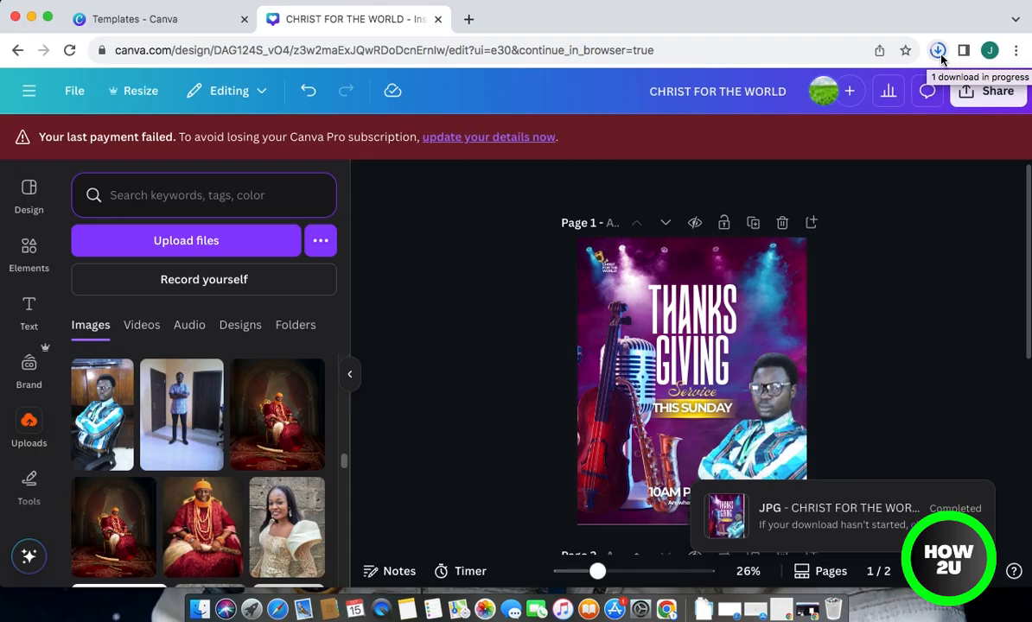
pyautogui.click(939, 52)
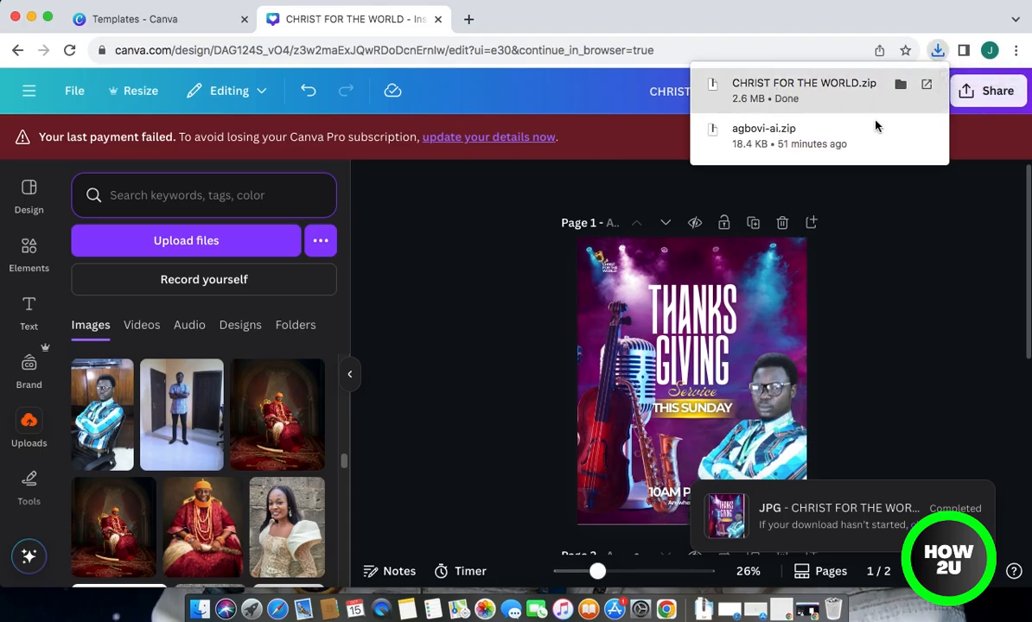
pyautogui.click(942, 224)
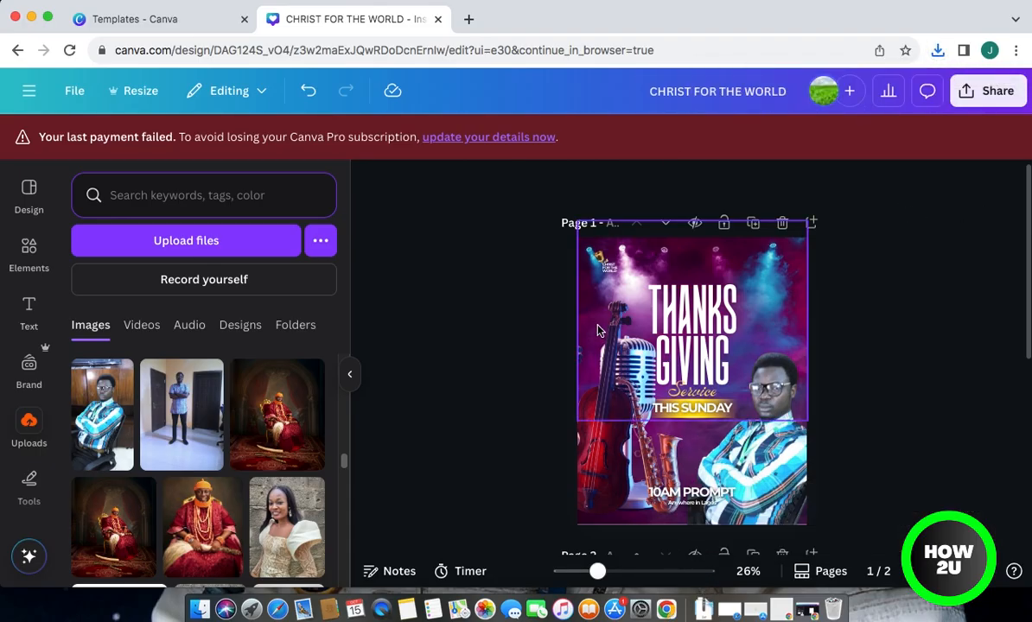